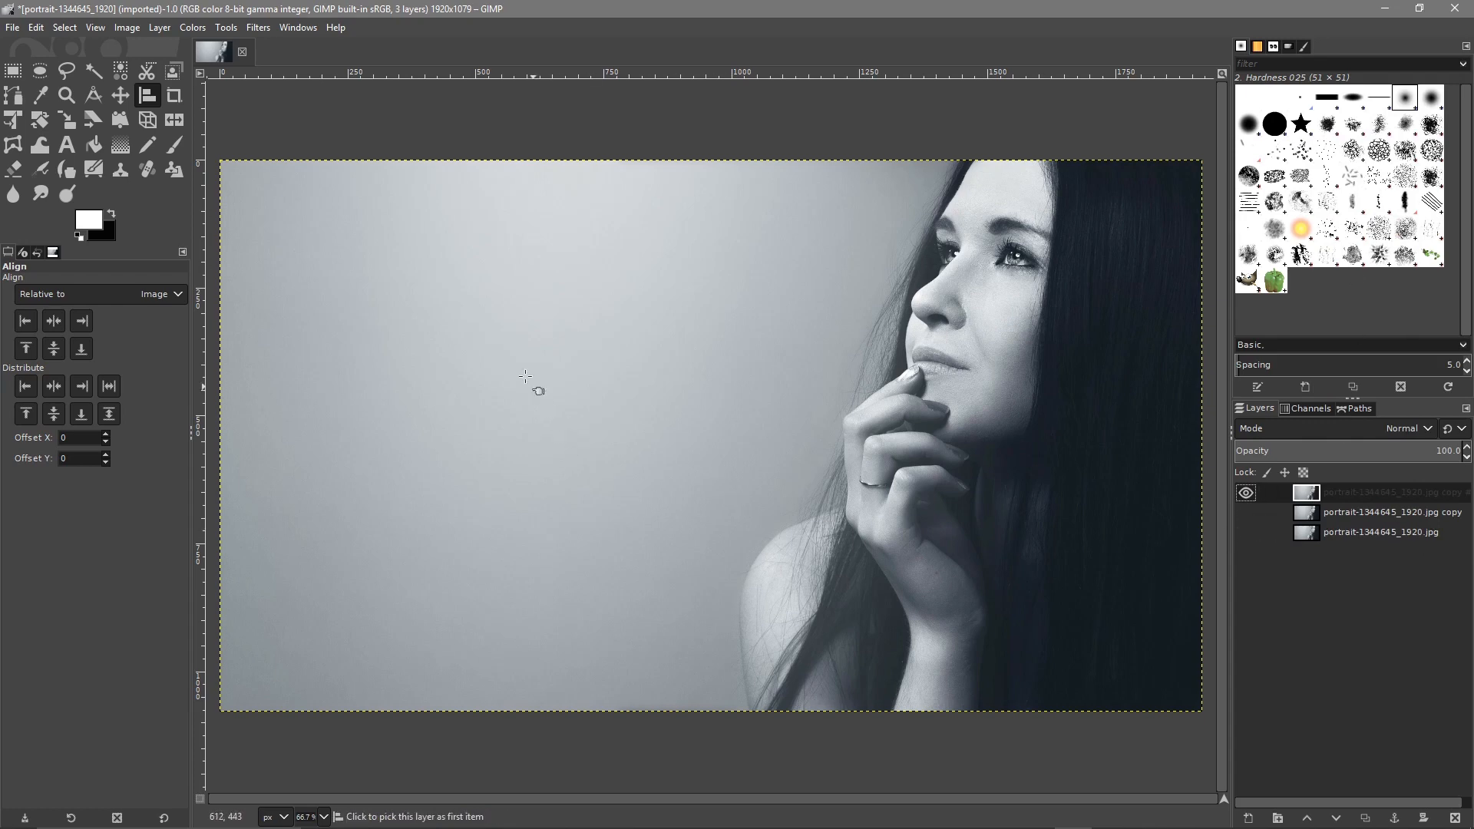
Step: Invert the top portrait copy's colors and lower its Levels input white point to 170
left_click(191, 28)
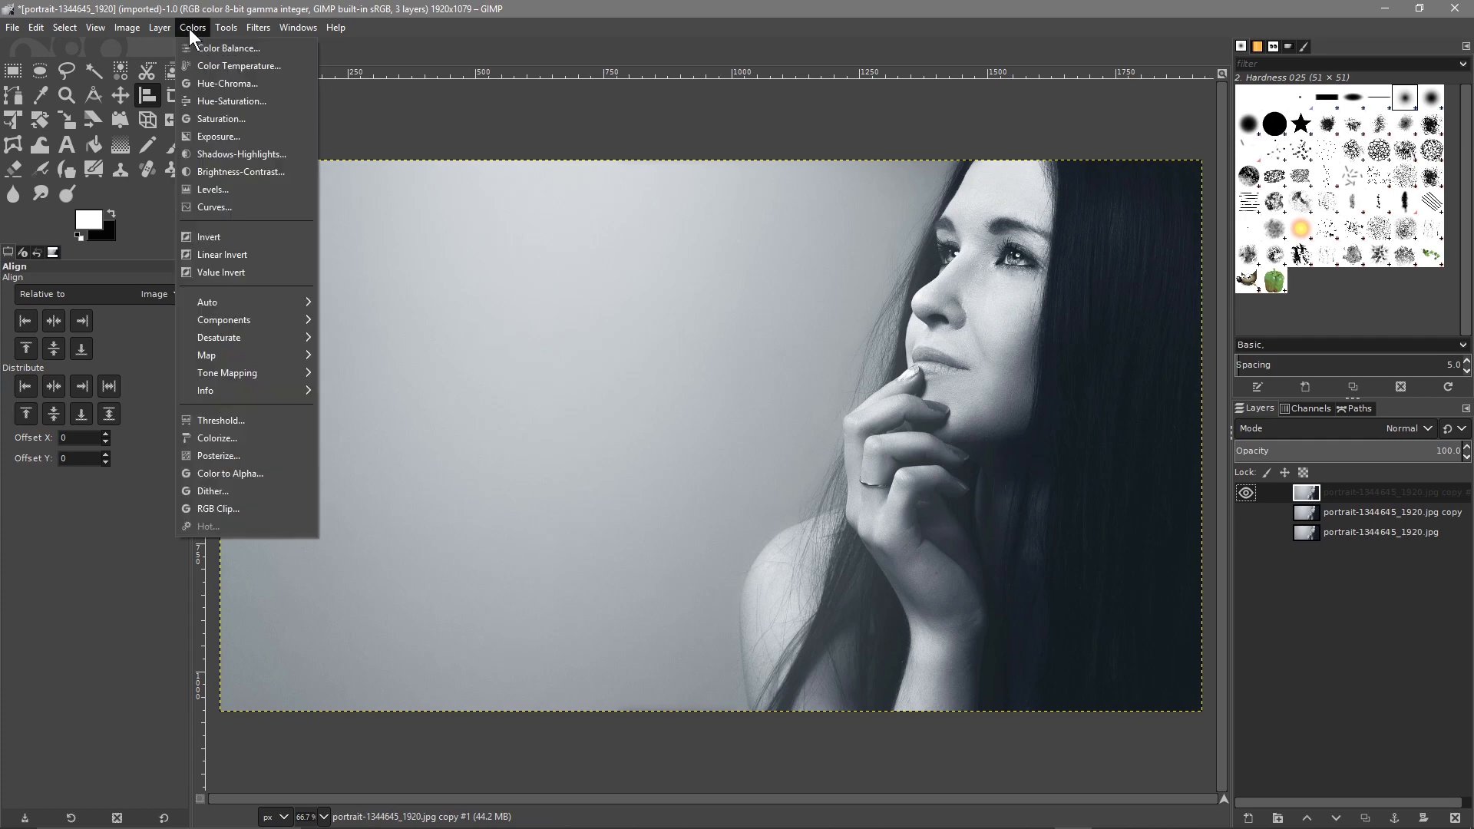
left_click(213, 238)
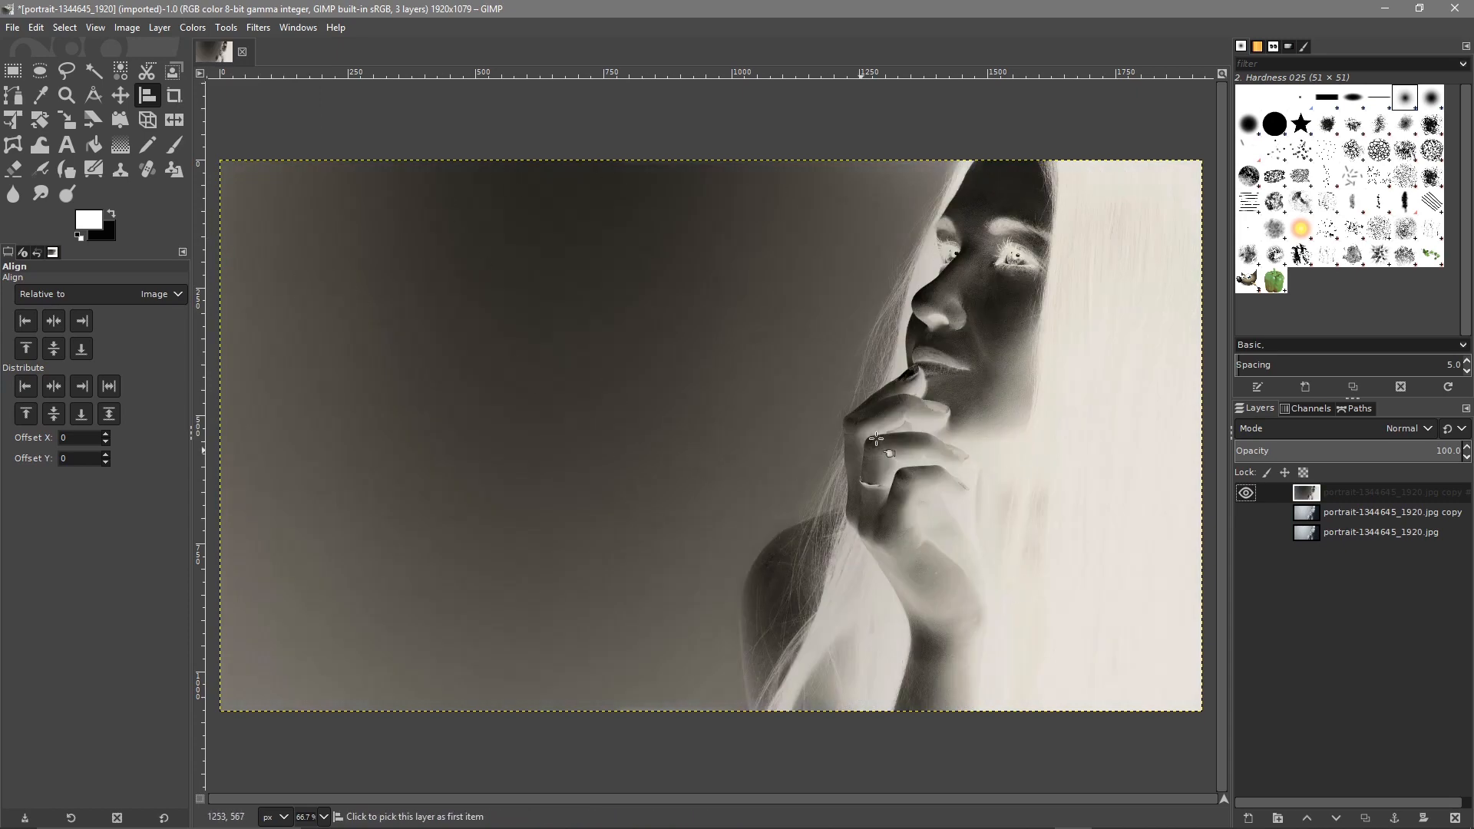
left_click(191, 27)
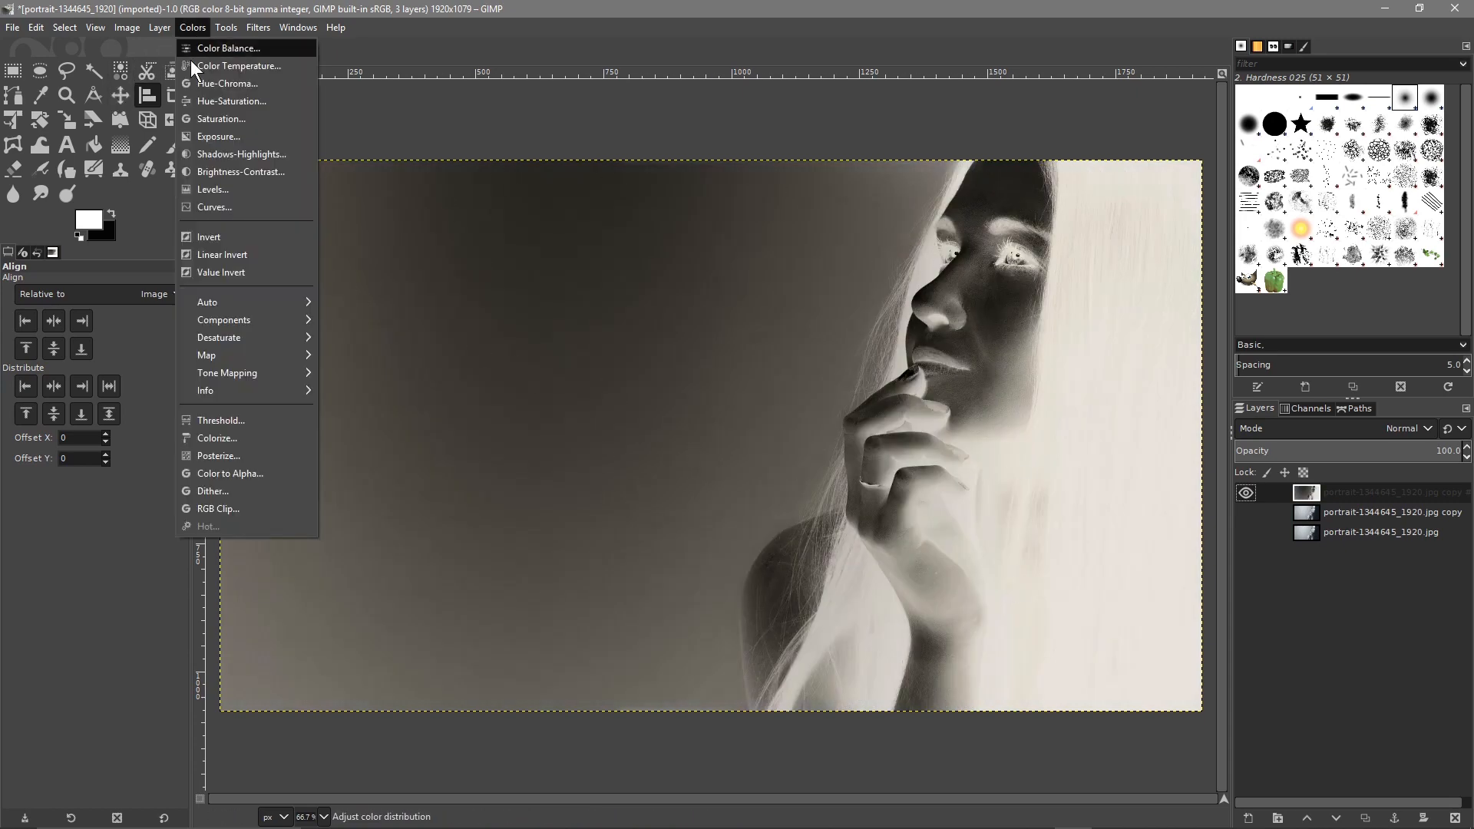
left_click(212, 190)
mouse_move(332, 288)
left_mouse_down()
mouse_move(198, 287)
mouse_move(224, 292)
left_mouse_up()
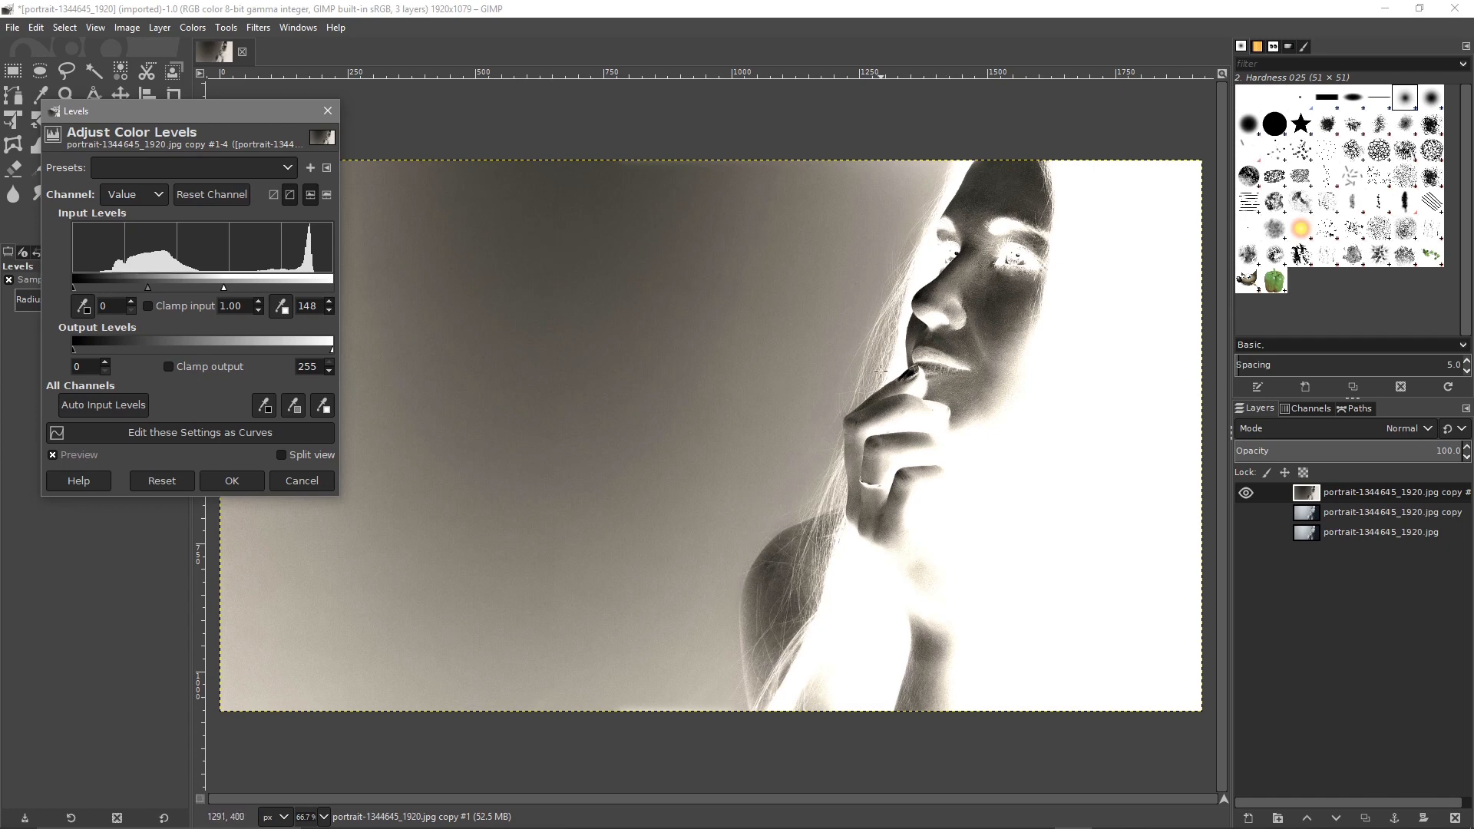
mouse_move(223, 288)
left_mouse_down()
mouse_move(146, 288)
mouse_move(265, 291)
mouse_move(246, 293)
left_mouse_up()
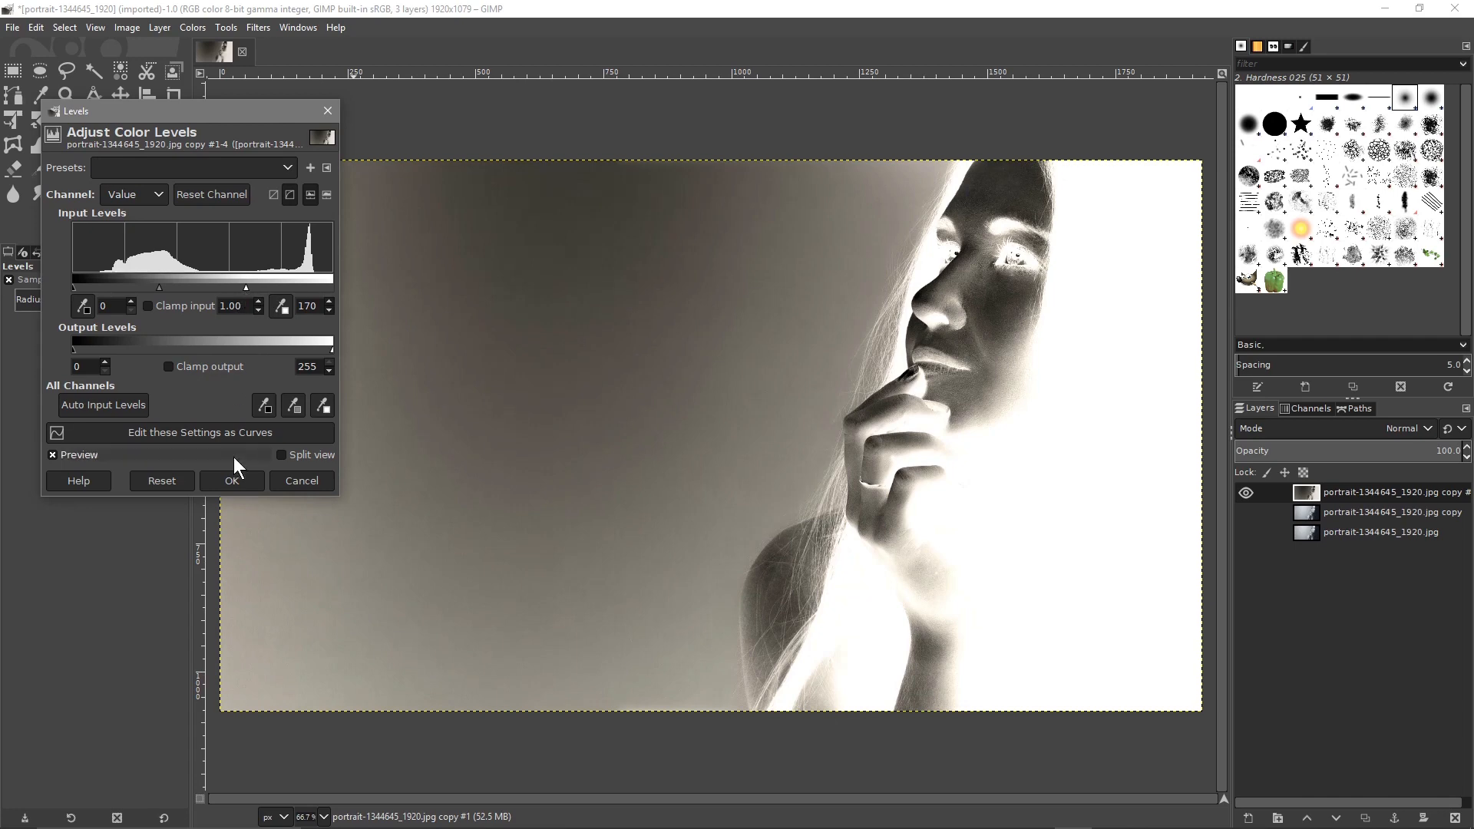
left_click(232, 481)
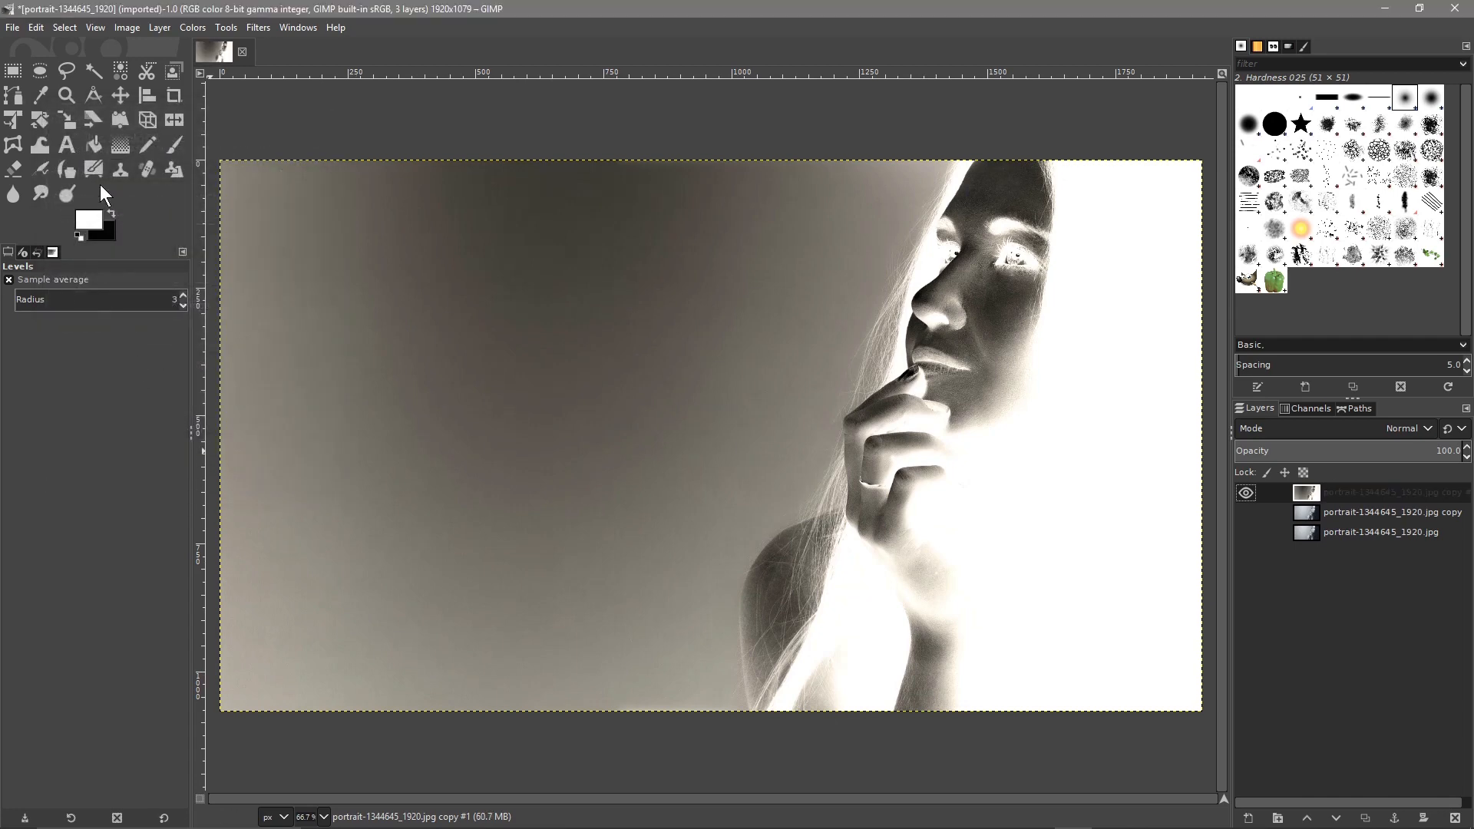
Step: Choose the Paintbrush and confirm pure white, ffffff, as the foreground color
left_click(170, 147)
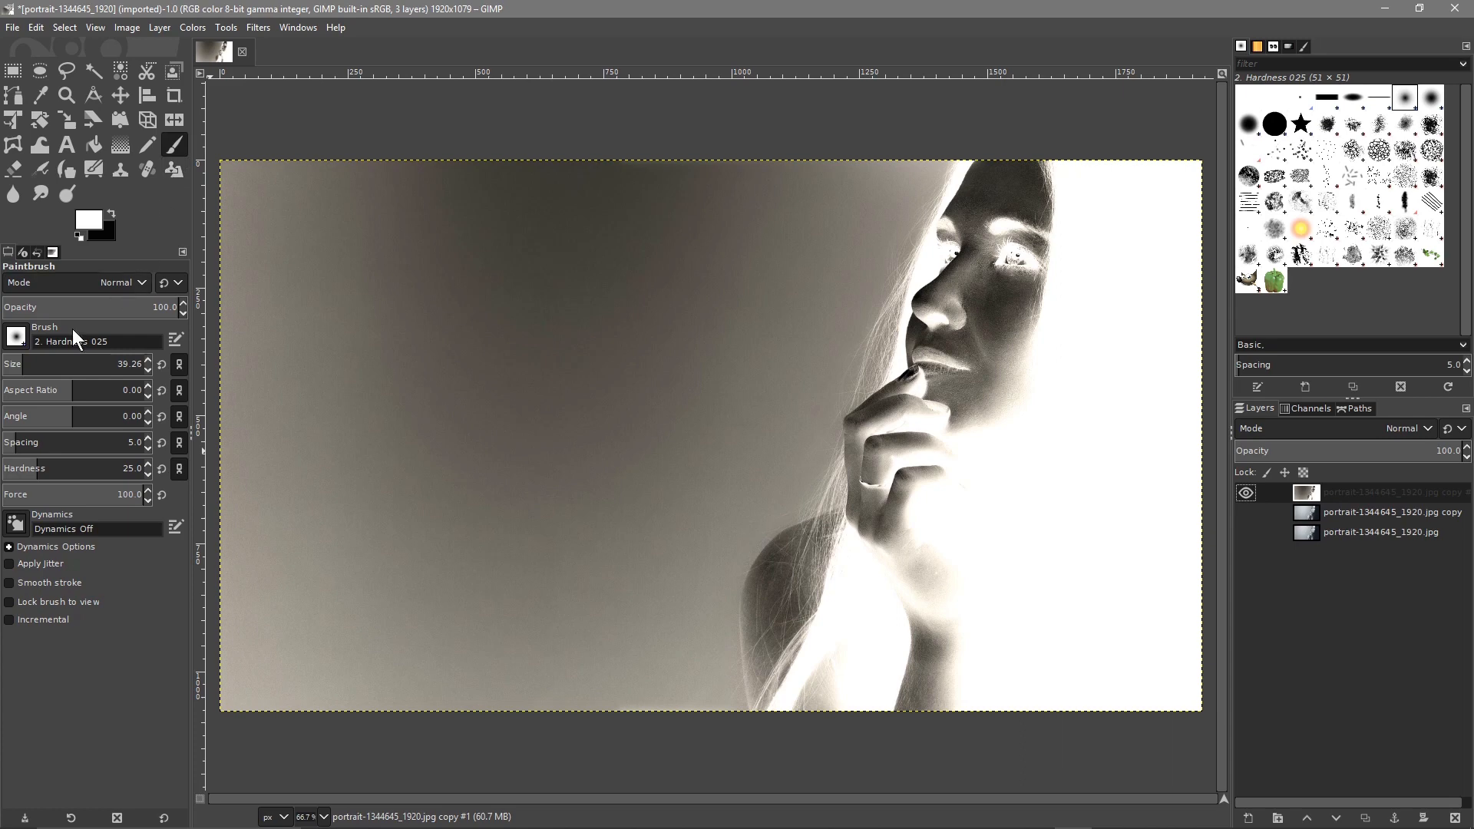
left_click(91, 224)
left_click(88, 204)
left_click(113, 227)
left_click_drag(113, 227, 15, 99)
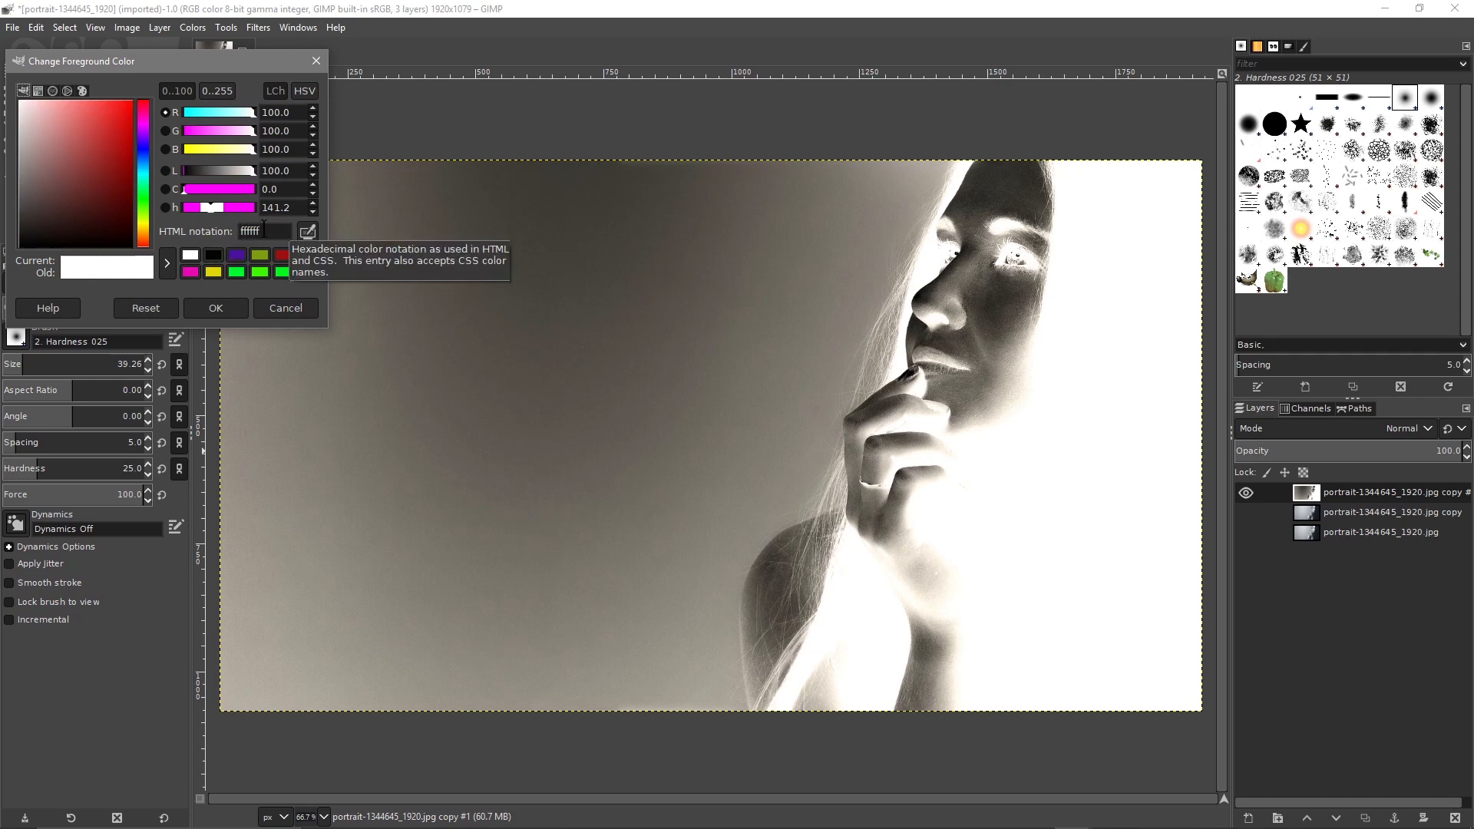
left_click(212, 307)
Step: Paint white over the face, hand and body at brush size about 437, and over the forehead at size about 158
left_click_drag(30, 364, 42, 364)
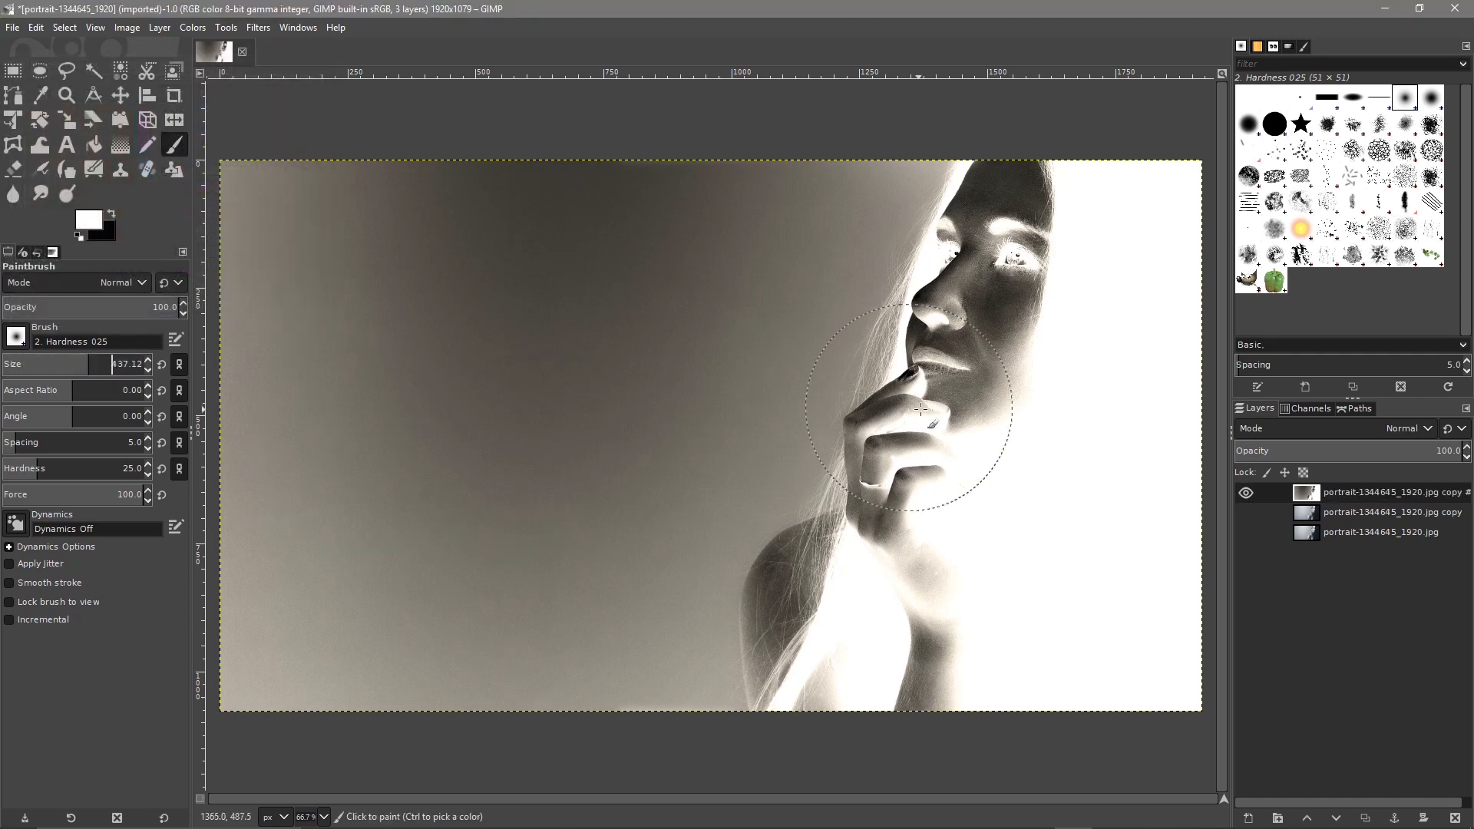
mouse_move(1051, 285)
left_mouse_down()
mouse_move(1043, 333)
mouse_move(1058, 230)
mouse_move(1048, 271)
mouse_move(1030, 245)
mouse_move(1046, 329)
mouse_move(1002, 447)
mouse_move(989, 394)
mouse_move(970, 711)
mouse_move(955, 670)
mouse_move(900, 741)
mouse_move(900, 704)
mouse_move(886, 723)
mouse_move(943, 659)
mouse_move(959, 487)
mouse_move(952, 526)
left_mouse_up()
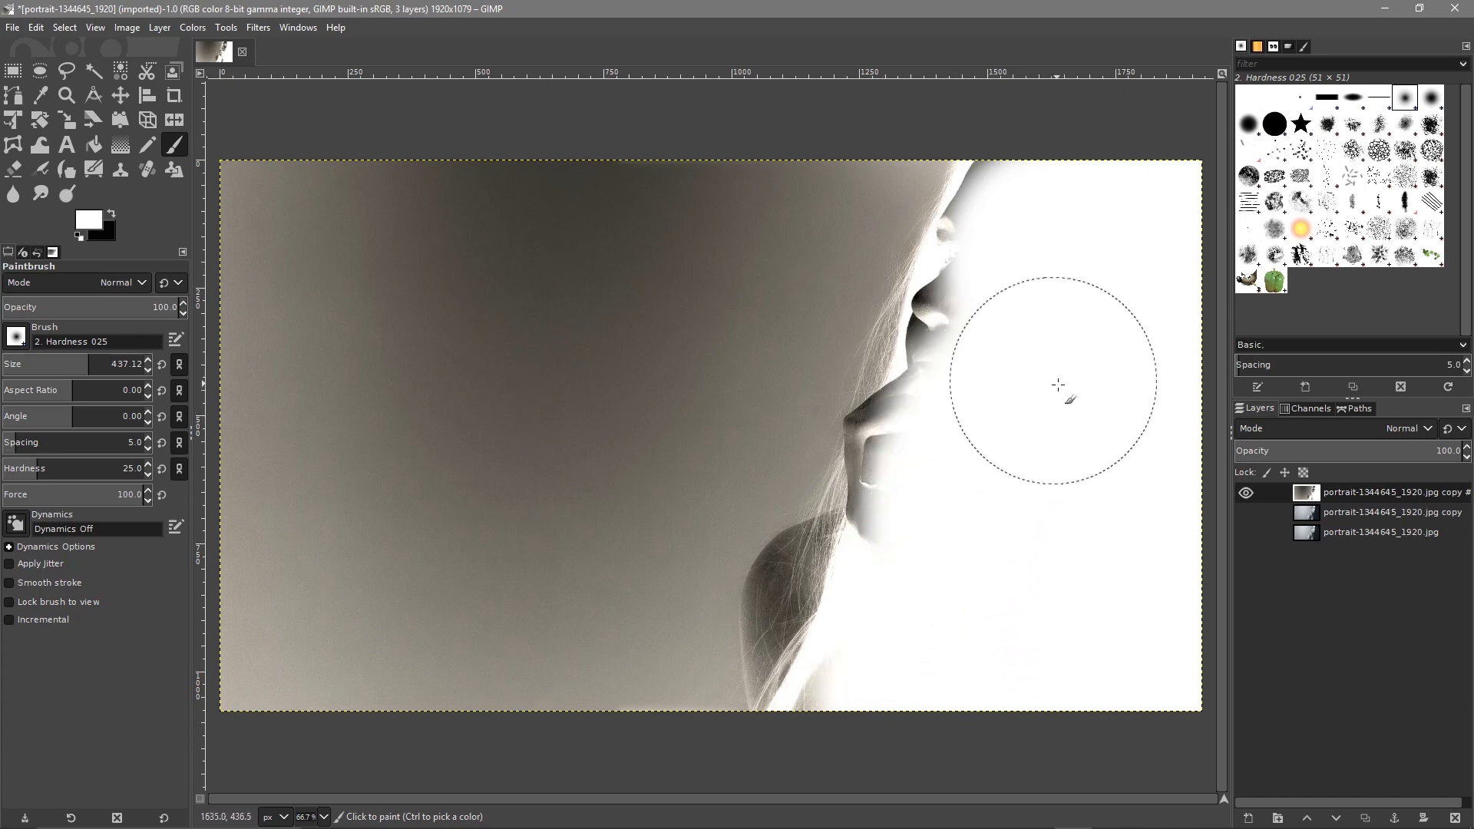
left_click_drag(71, 366, 54, 366)
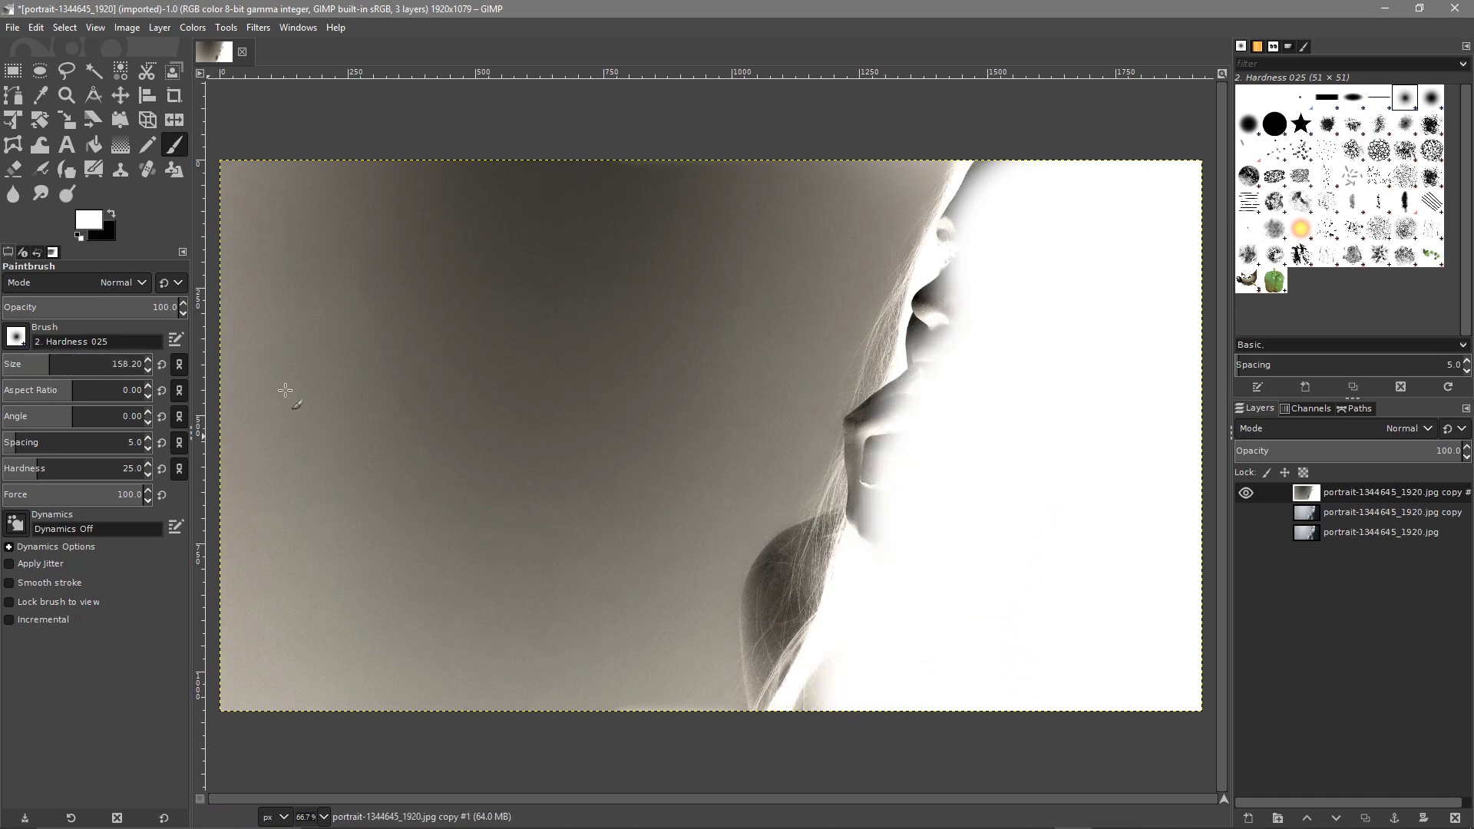
left_click_drag(995, 185, 981, 232)
Step: Set the brush size to about 92 and paint the remaining face profile, shoulder and fingers white, staying just inside the outline
left_click_drag(41, 366, 35, 366)
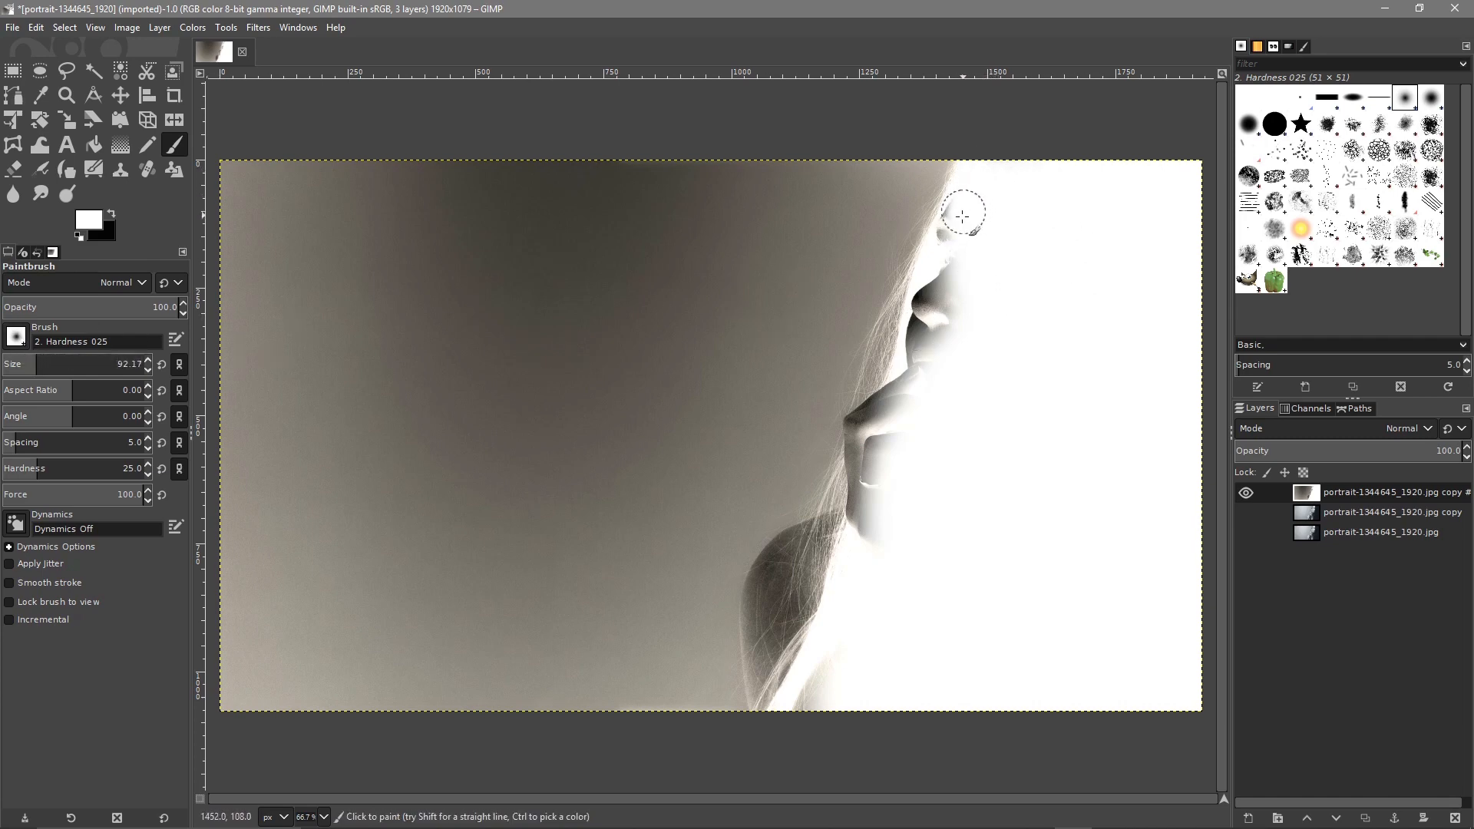
mouse_move(981, 218)
left_mouse_down()
mouse_move(937, 404)
mouse_move(932, 294)
mouse_move(927, 380)
mouse_move(930, 304)
mouse_move(925, 374)
mouse_move(919, 316)
mouse_move(925, 298)
mouse_move(884, 532)
left_mouse_up()
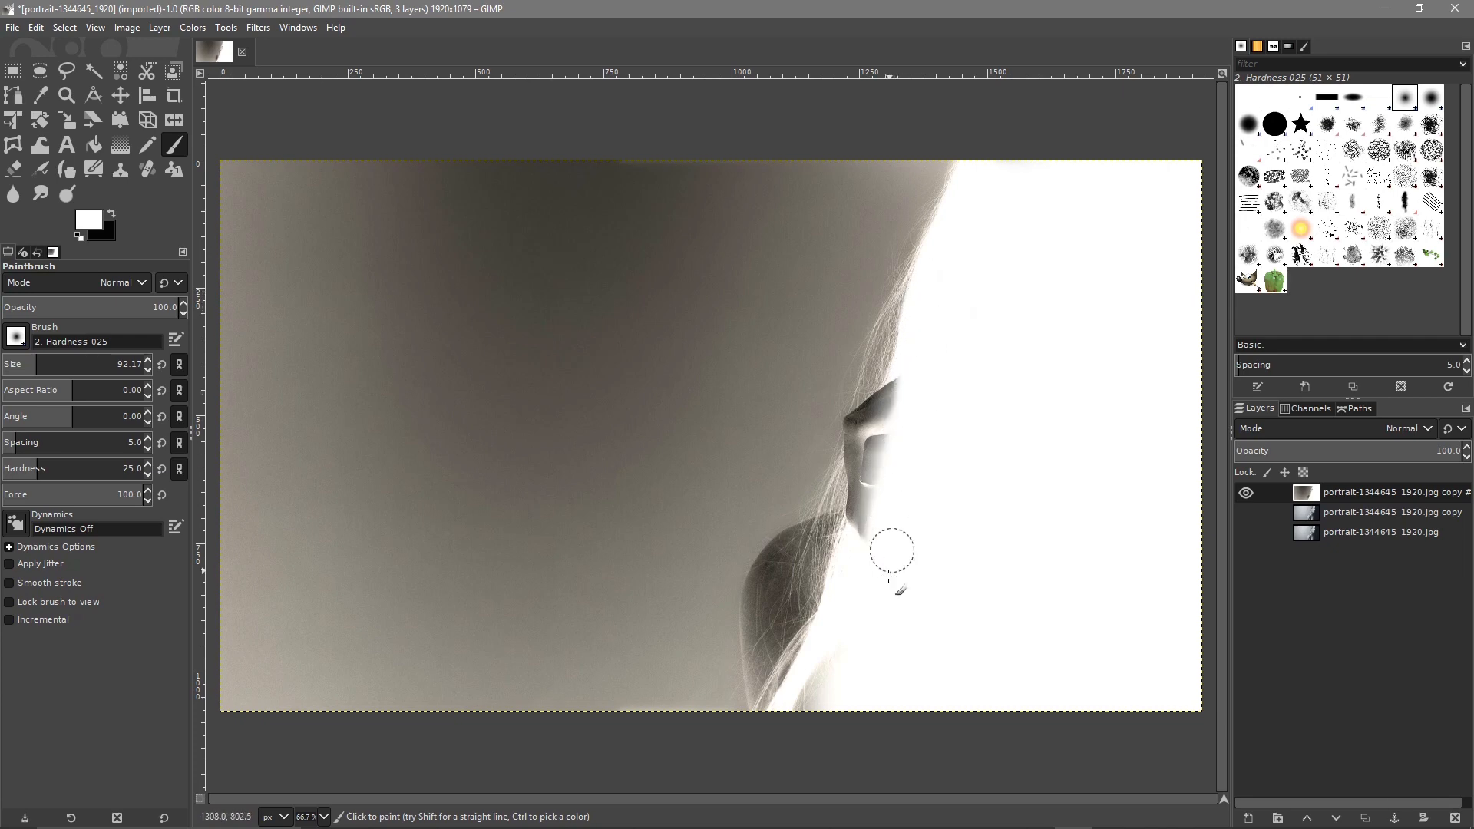
mouse_move(826, 661)
left_mouse_down()
mouse_move(800, 597)
mouse_move(794, 690)
mouse_move(790, 704)
mouse_move(779, 630)
mouse_move(774, 705)
mouse_move(771, 608)
mouse_move(787, 564)
mouse_move(853, 542)
mouse_move(827, 569)
left_mouse_up()
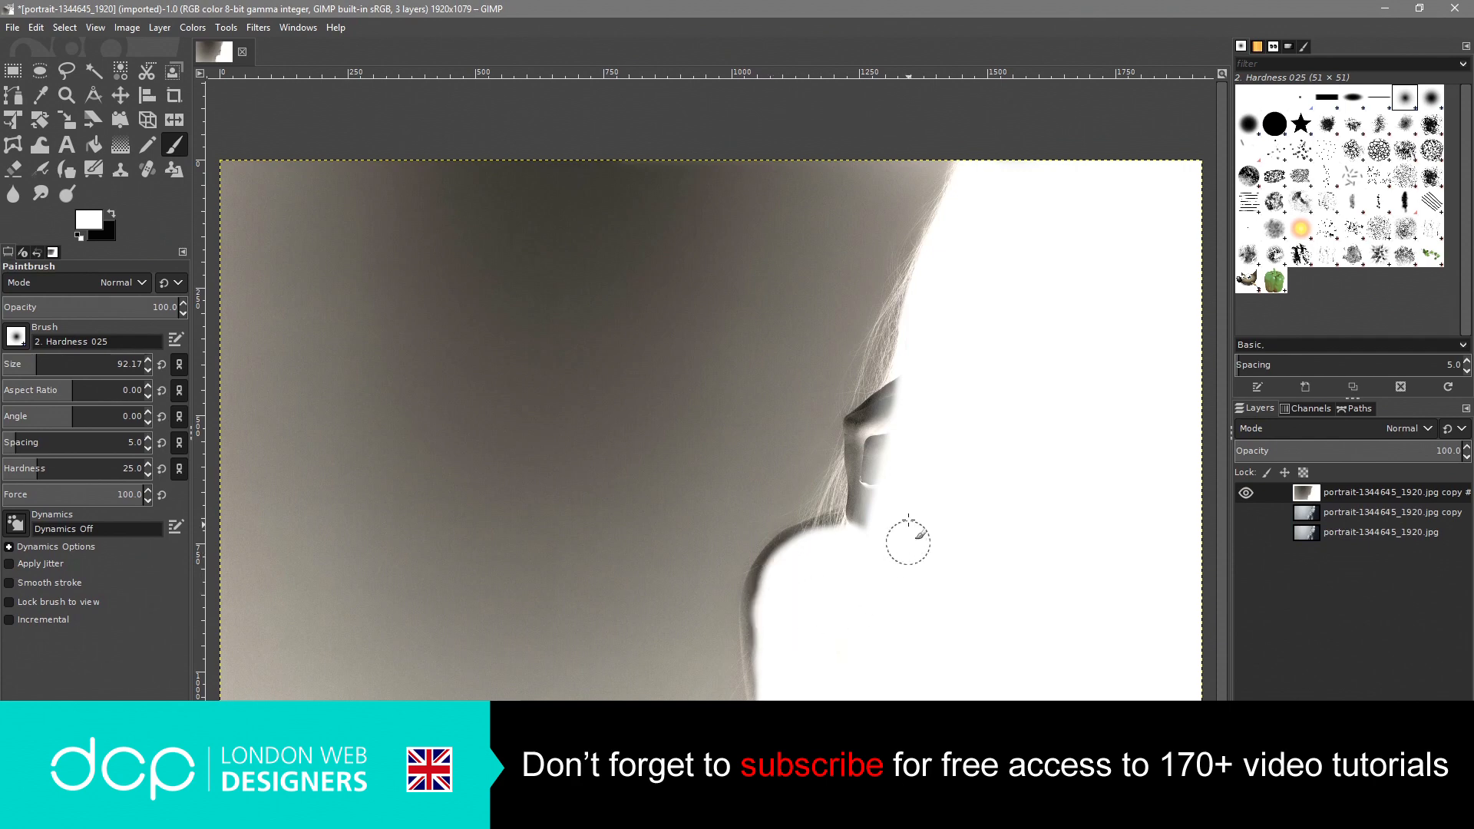
mouse_move(912, 403)
left_mouse_down()
mouse_move(870, 433)
mouse_move(872, 529)
left_mouse_up()
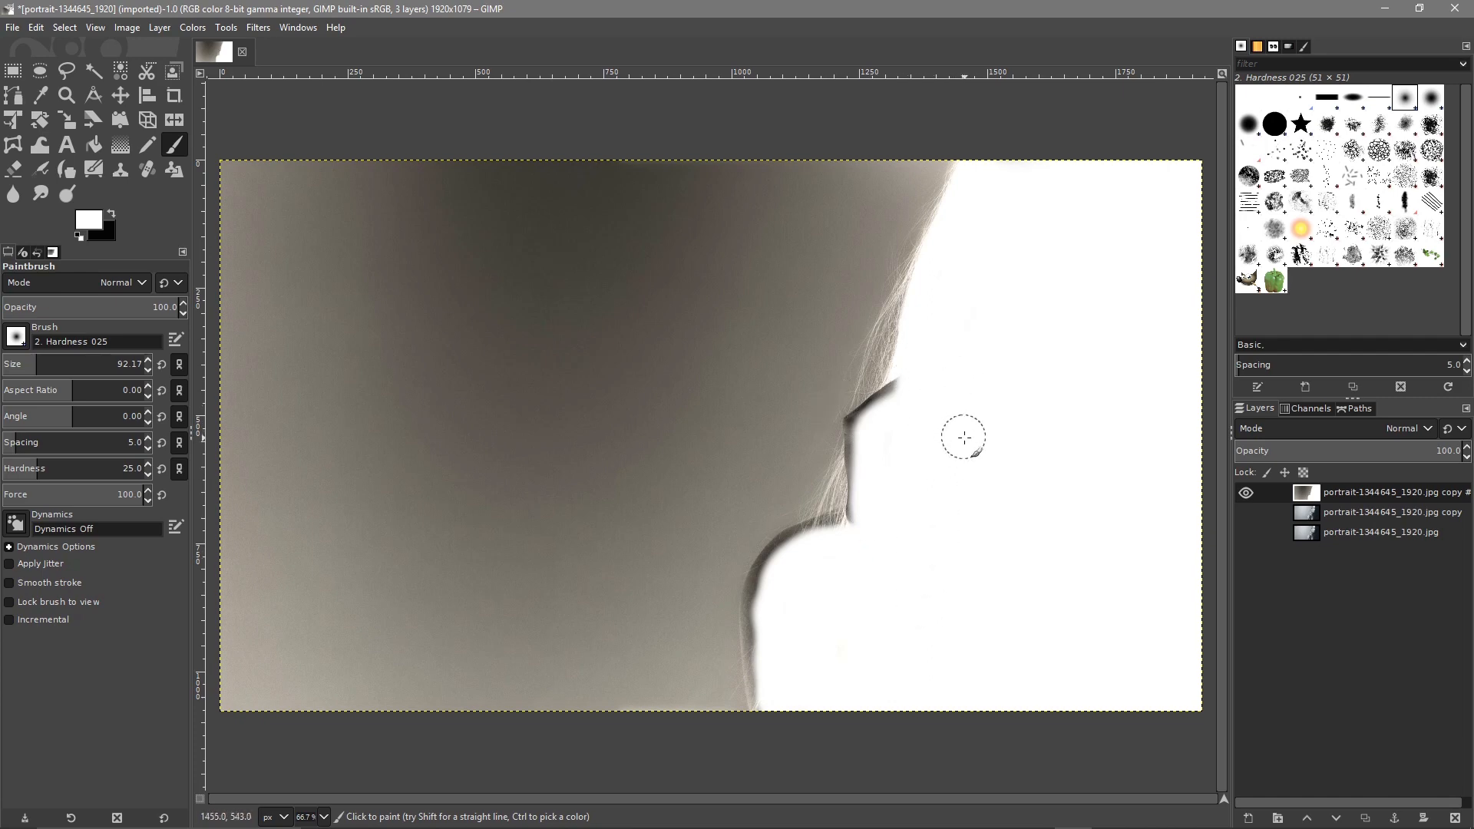
Step: Paint white over the dark rim along the fingers and the outer side of the hand, down to the shoulder
scroll(969, 430, "up", 3, "ctrl")
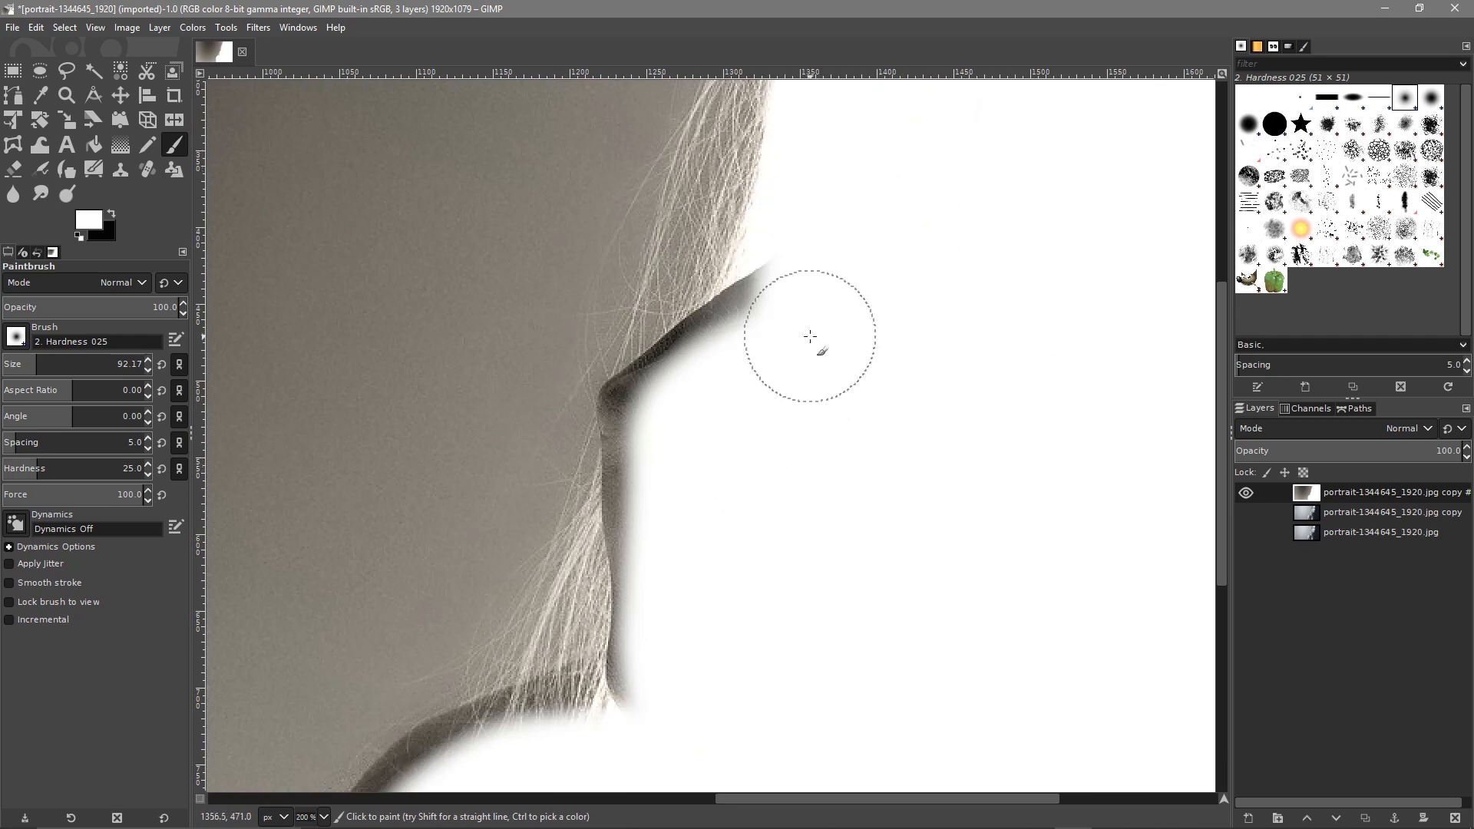
mouse_move(787, 326)
left_mouse_down()
mouse_move(714, 371)
mouse_move(796, 315)
mouse_move(780, 325)
mouse_move(786, 301)
mouse_move(668, 415)
mouse_move(677, 401)
left_mouse_up()
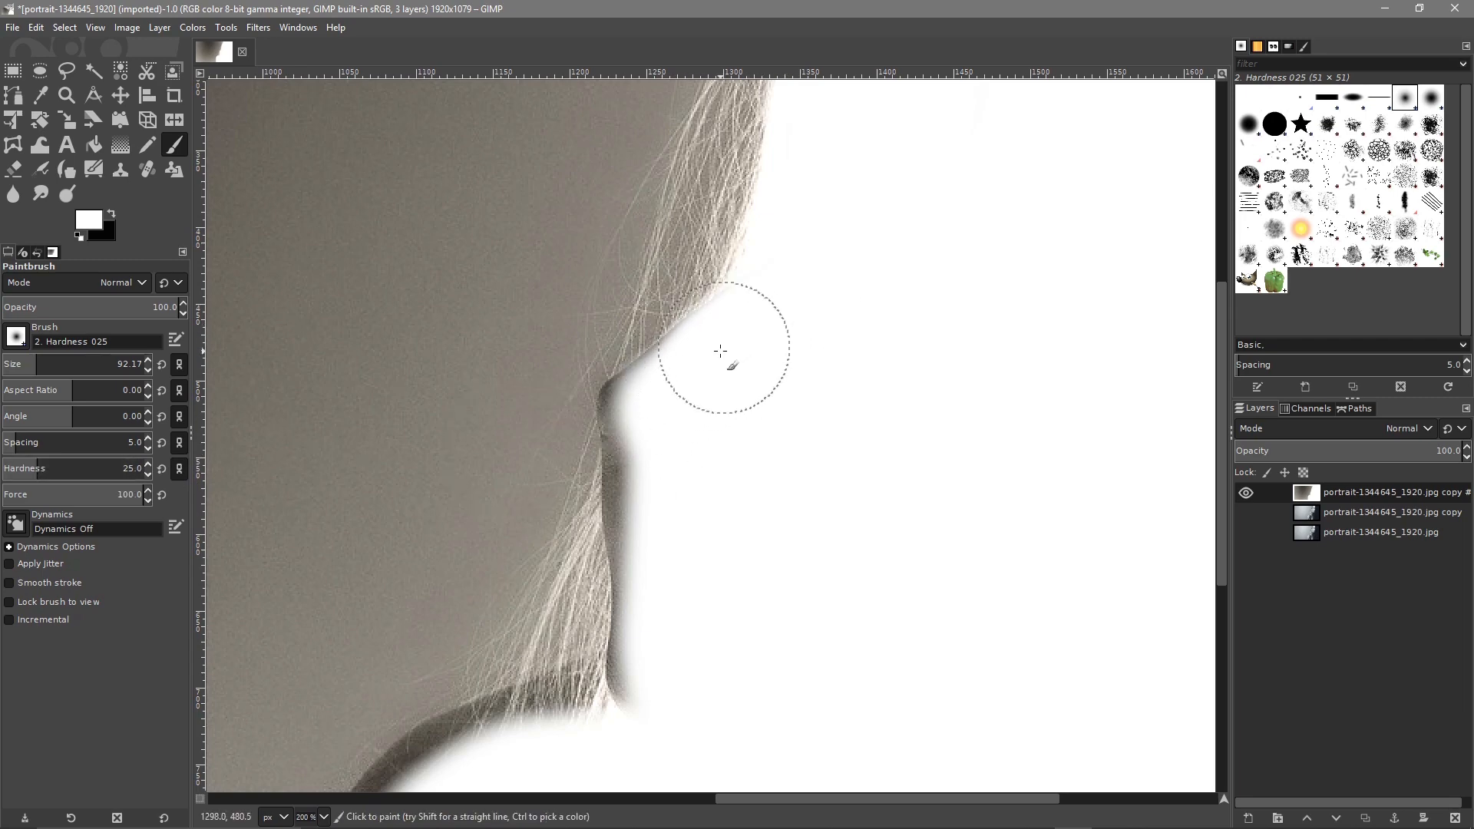
mouse_move(688, 385)
left_mouse_down()
mouse_move(651, 425)
mouse_move(661, 528)
mouse_move(652, 409)
mouse_move(697, 389)
mouse_move(655, 436)
mouse_move(675, 594)
mouse_move(665, 688)
mouse_move(678, 577)
mouse_move(678, 638)
mouse_move(664, 541)
mouse_move(673, 688)
left_mouse_up()
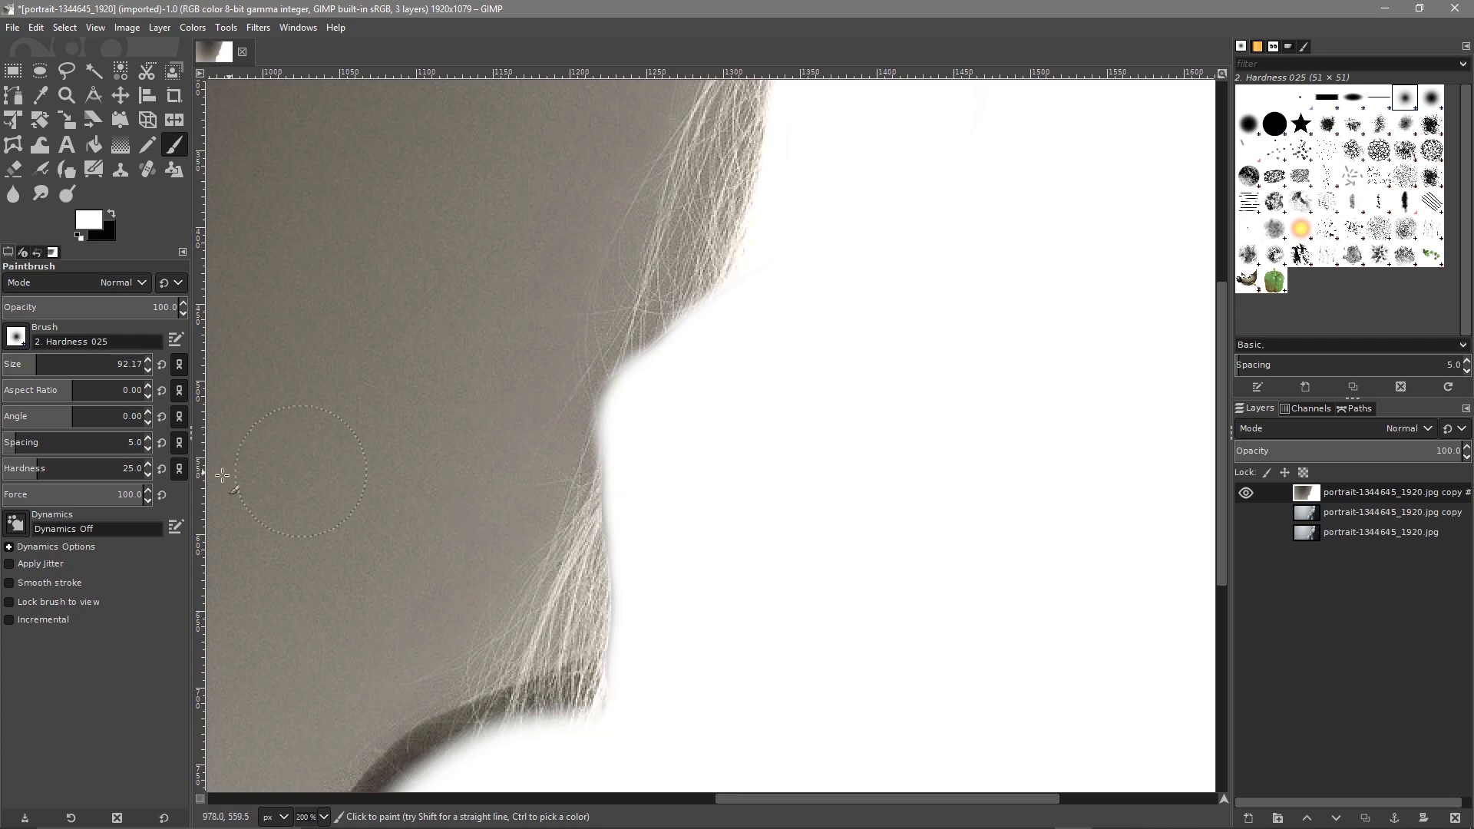
Step: Set the brush hardness to 44 and size to about 20, and refine the hand's outer edge in white
left_click(58, 469)
left_click_drag(58, 468, 63, 468)
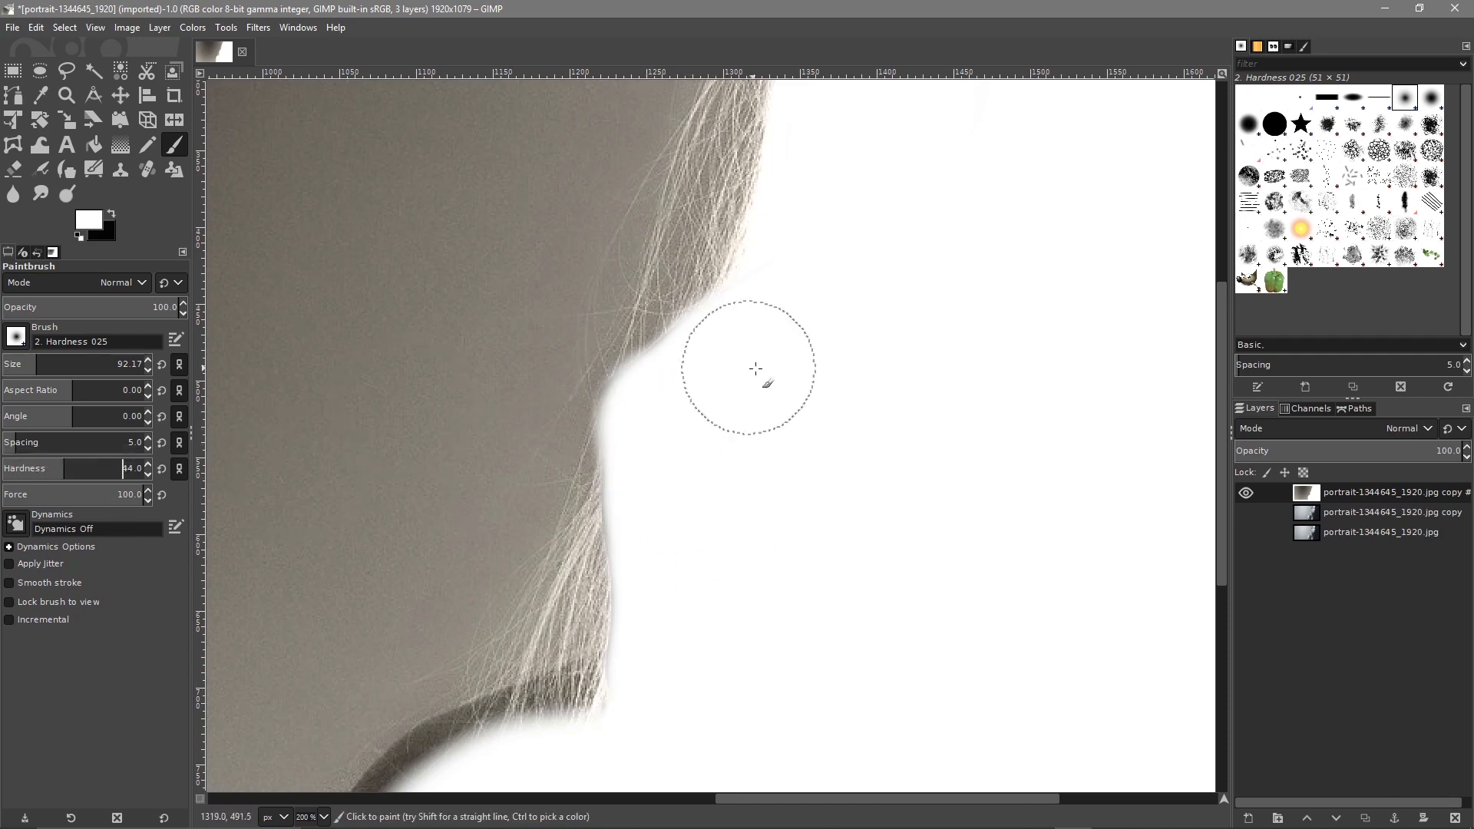
left_click_drag(42, 361, 15, 361)
scroll(720, 336, "up", 2)
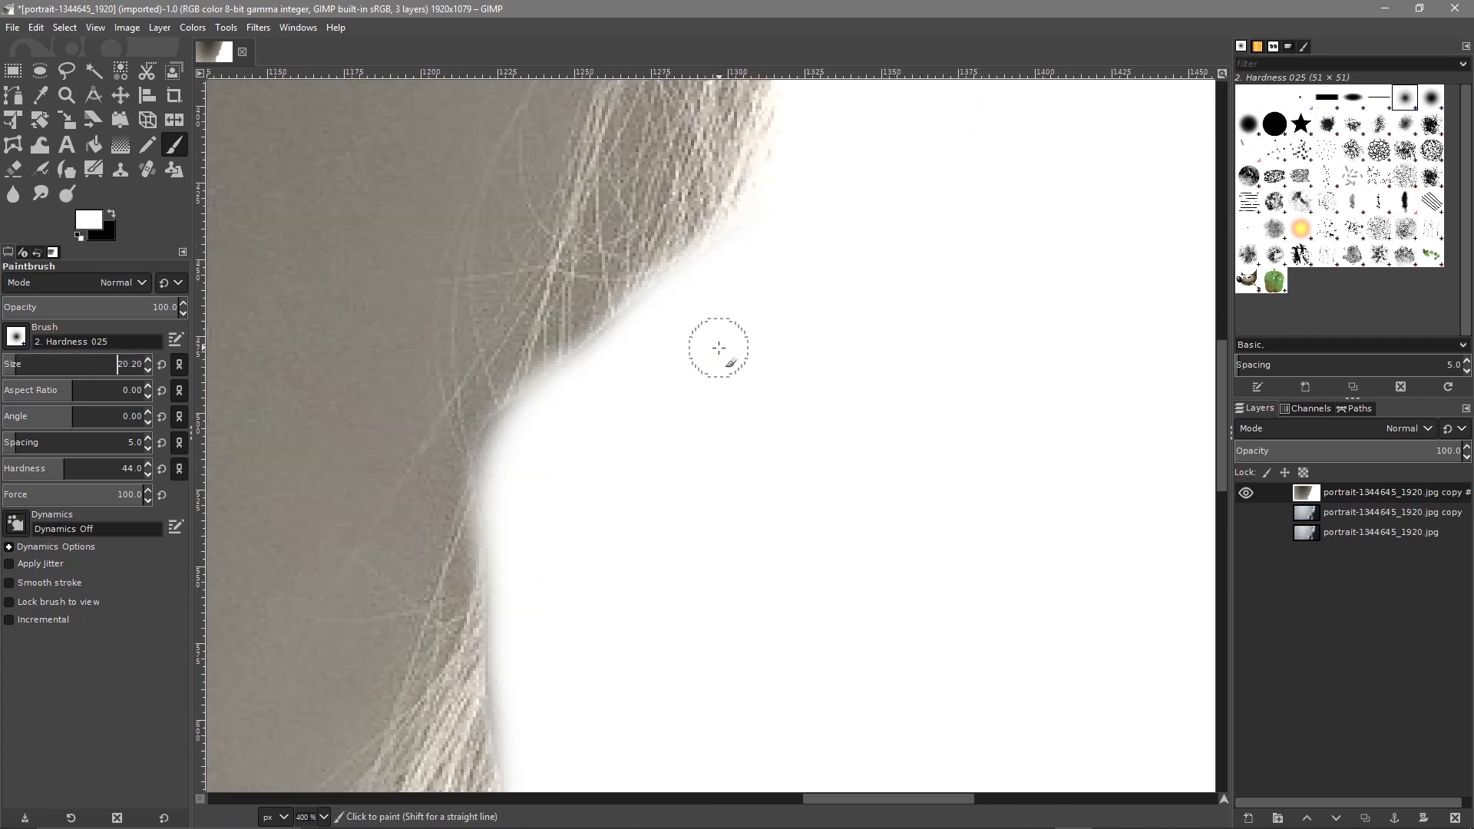
mouse_move(664, 314)
left_mouse_down()
mouse_move(511, 444)
mouse_move(524, 761)
left_mouse_up()
Step: Paint white along the edge of the loose hair below the hand and onto the start of the shoulder
left_click_drag(628, 599, 885, 57)
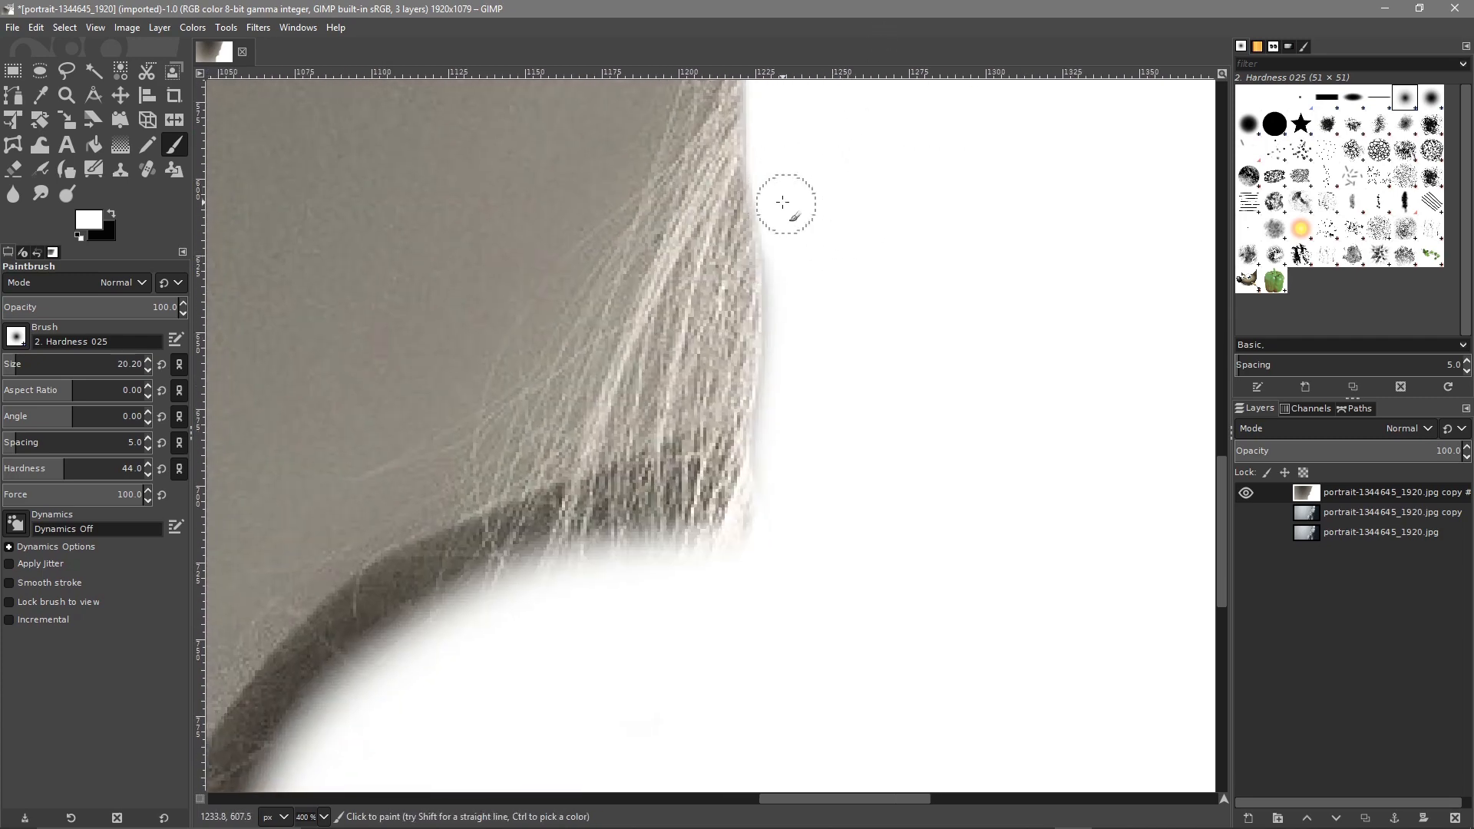
mouse_move(788, 261)
left_mouse_down()
mouse_move(799, 333)
mouse_move(784, 428)
left_mouse_up()
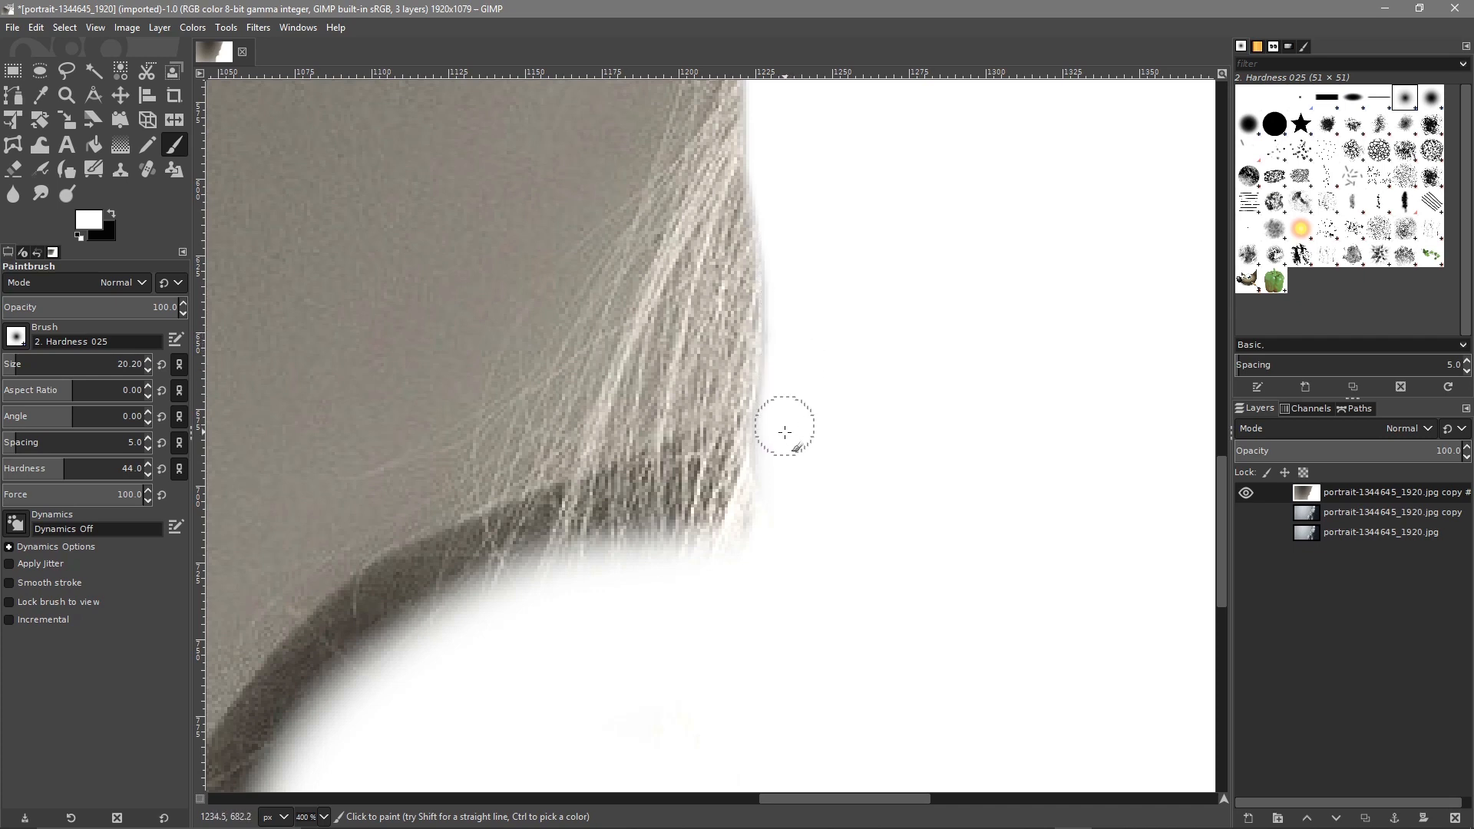
mouse_move(774, 493)
left_mouse_down()
mouse_move(760, 592)
mouse_move(790, 483)
mouse_move(661, 541)
mouse_move(645, 516)
mouse_move(773, 445)
mouse_move(645, 510)
mouse_move(736, 453)
mouse_move(557, 526)
mouse_move(535, 562)
mouse_move(367, 596)
left_mouse_up()
Step: Undo the last two brush strokes over the shoulder edge
mouse_move(498, 572)
left_mouse_down()
mouse_move(465, 565)
mouse_move(501, 553)
mouse_move(488, 556)
mouse_move(510, 568)
mouse_move(499, 574)
mouse_move(623, 628)
mouse_move(435, 552)
mouse_move(386, 549)
left_mouse_up()
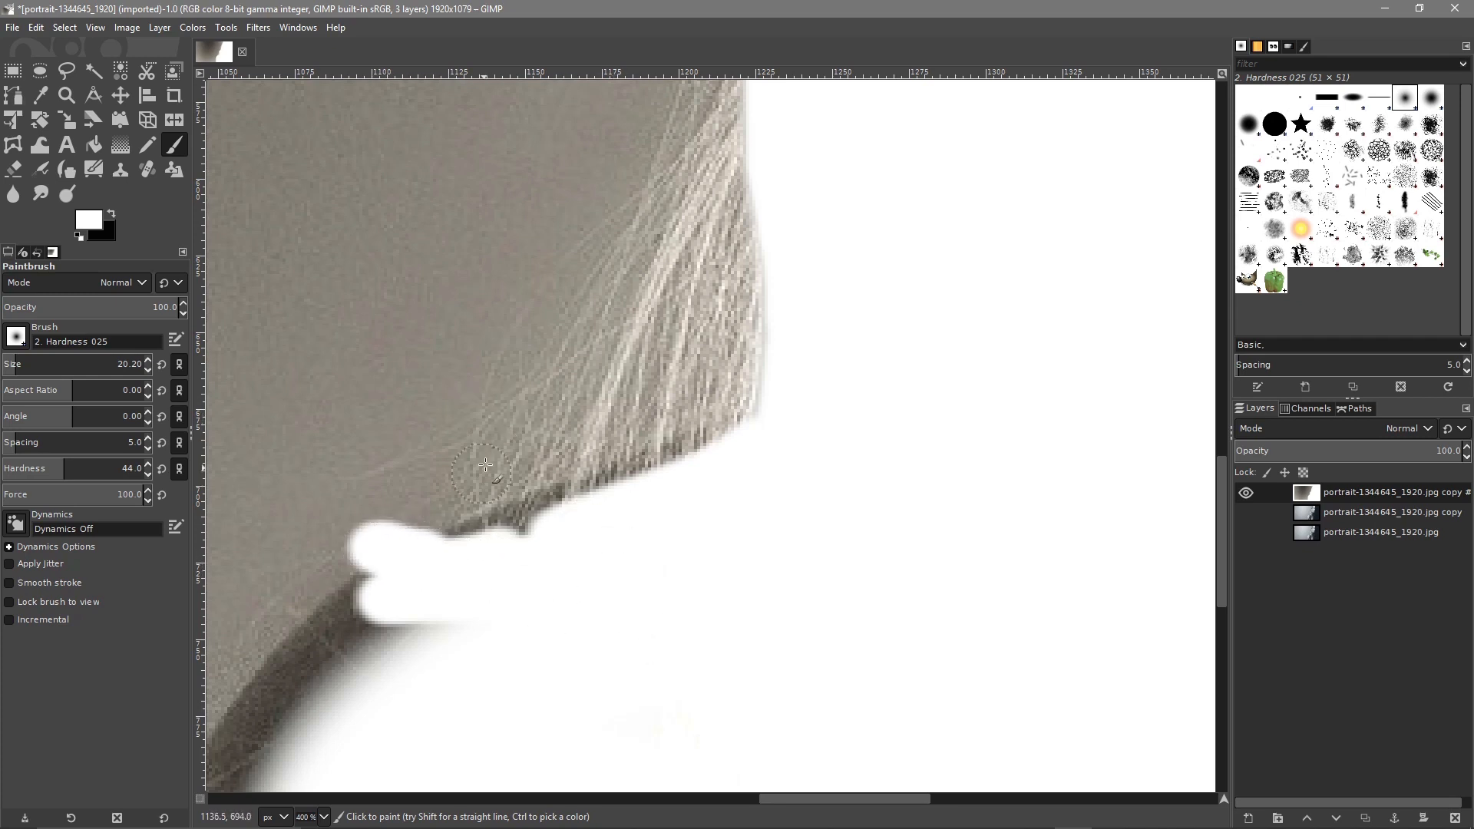
key("ctrl")
key("ctrl+z")
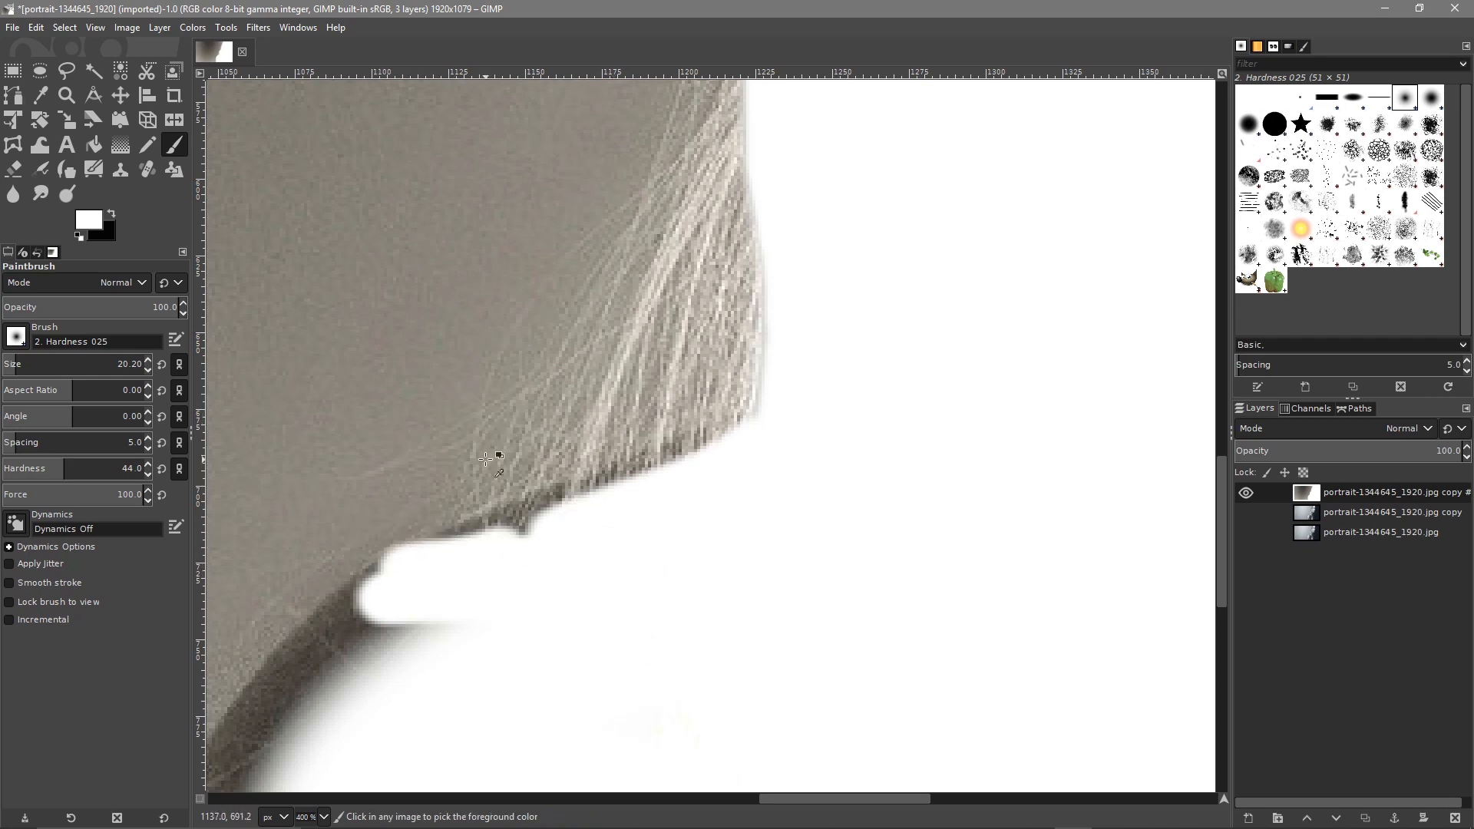
key("ctrl+z")
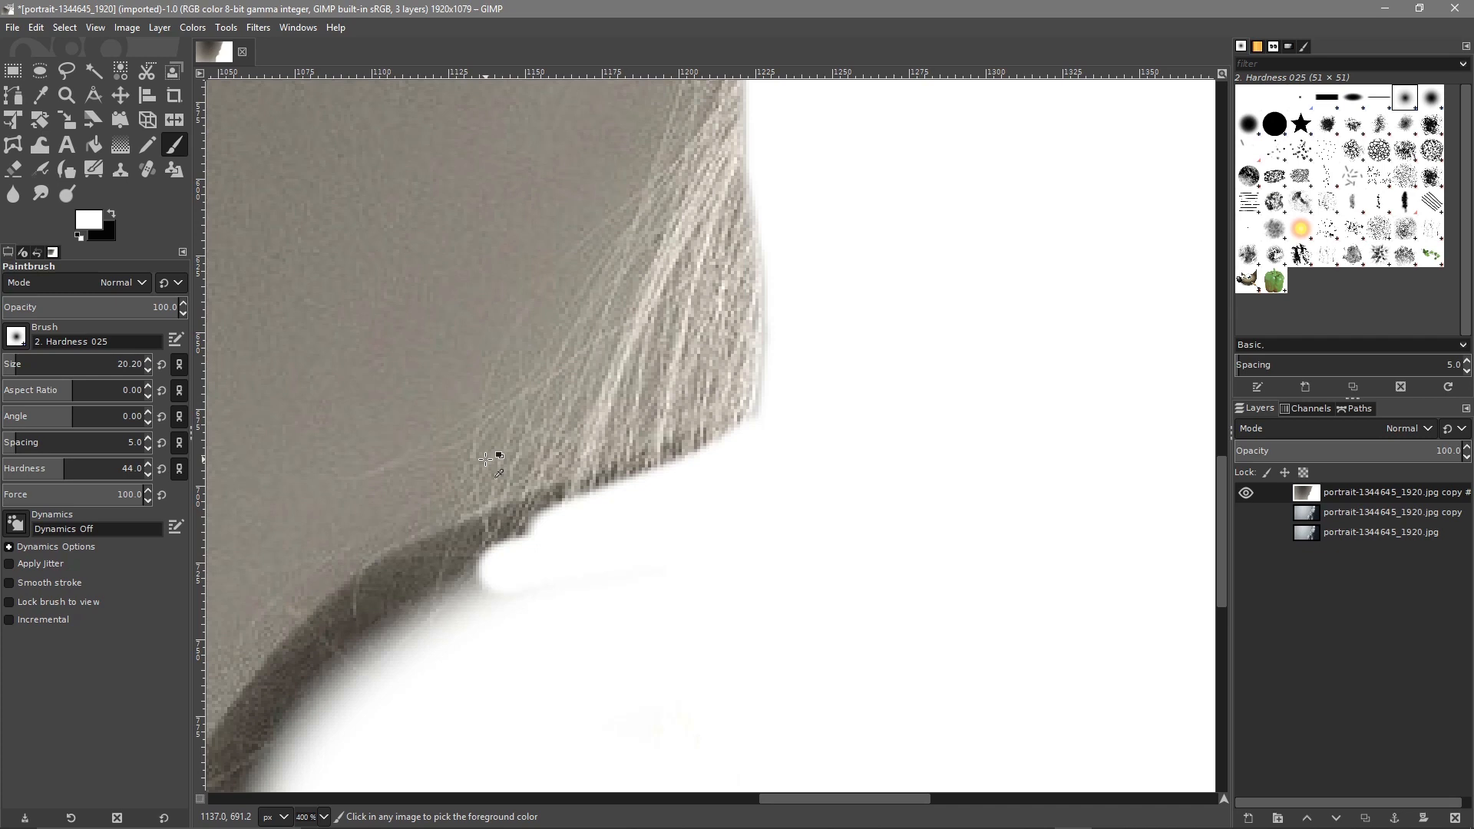
left_click(36, 27)
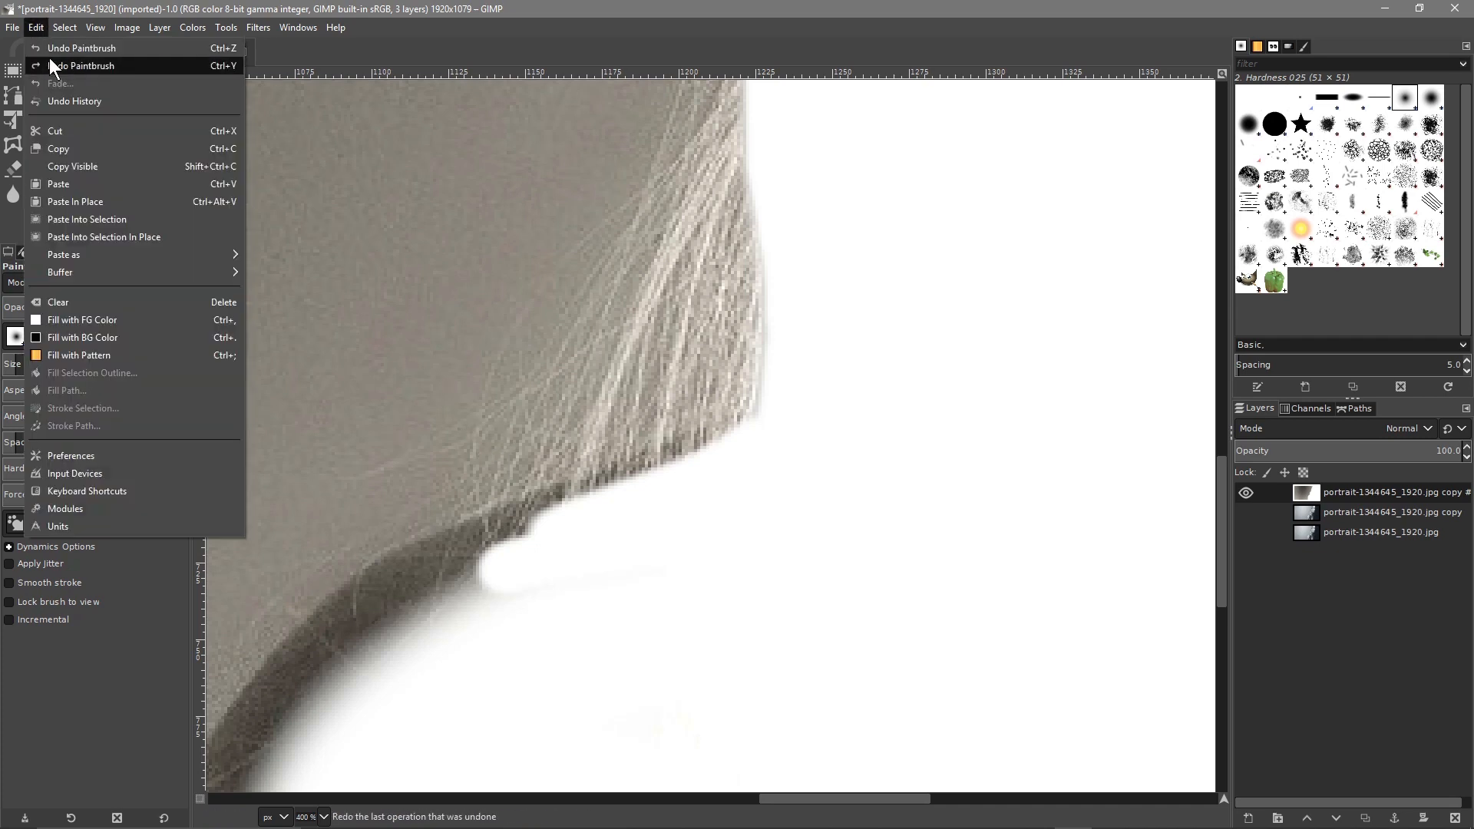
left_click(613, 537)
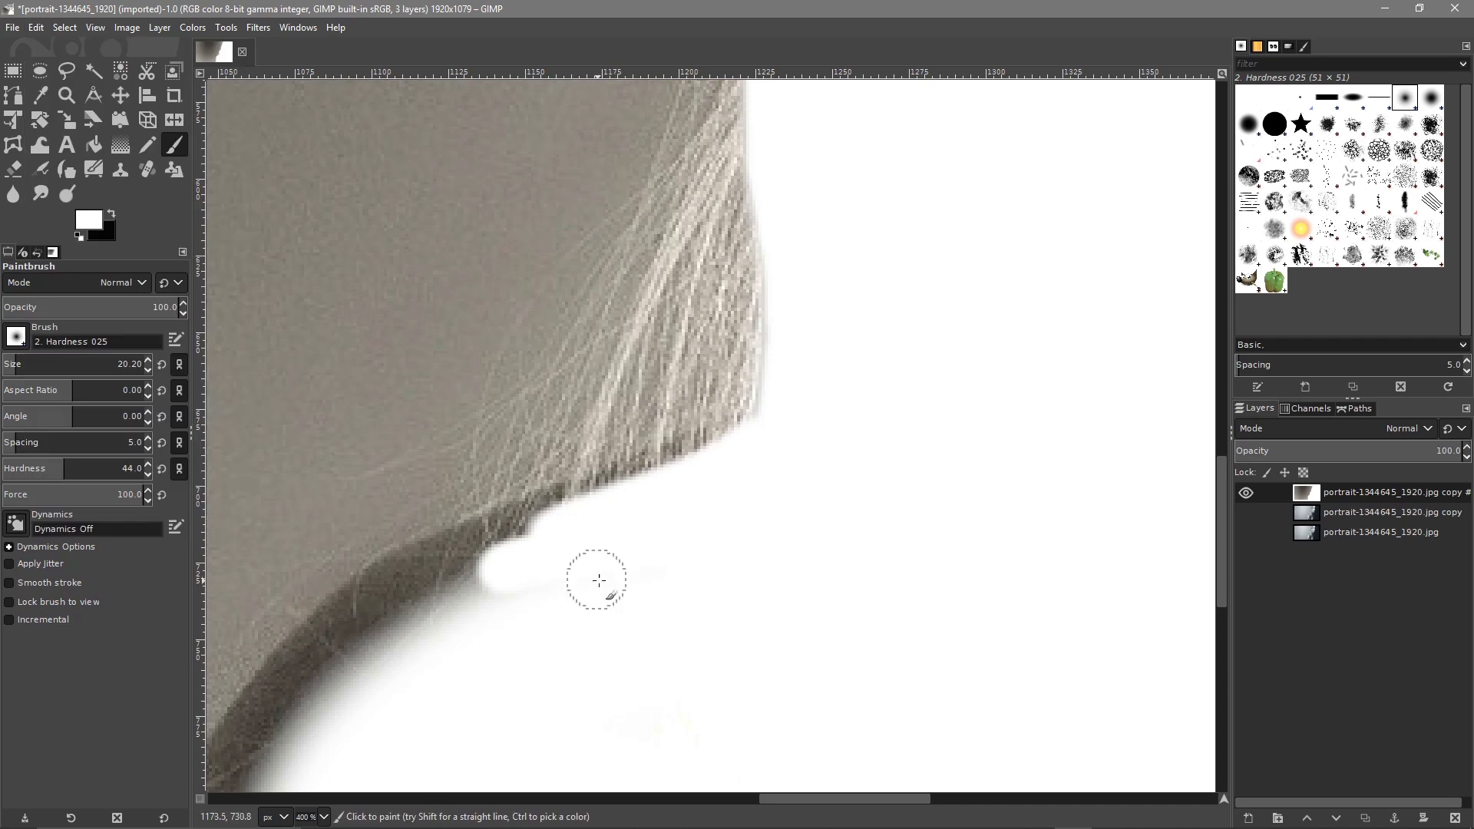
Step: Paint the inside of the shoulder's upper edge white and undo the stray stroke that crosses into the background
mouse_move(537, 553)
left_mouse_down()
mouse_move(424, 621)
mouse_move(352, 694)
mouse_move(470, 601)
mouse_move(523, 586)
mouse_move(424, 668)
mouse_move(391, 677)
mouse_move(412, 628)
mouse_move(330, 666)
mouse_move(359, 676)
mouse_move(392, 639)
mouse_move(422, 457)
left_mouse_up()
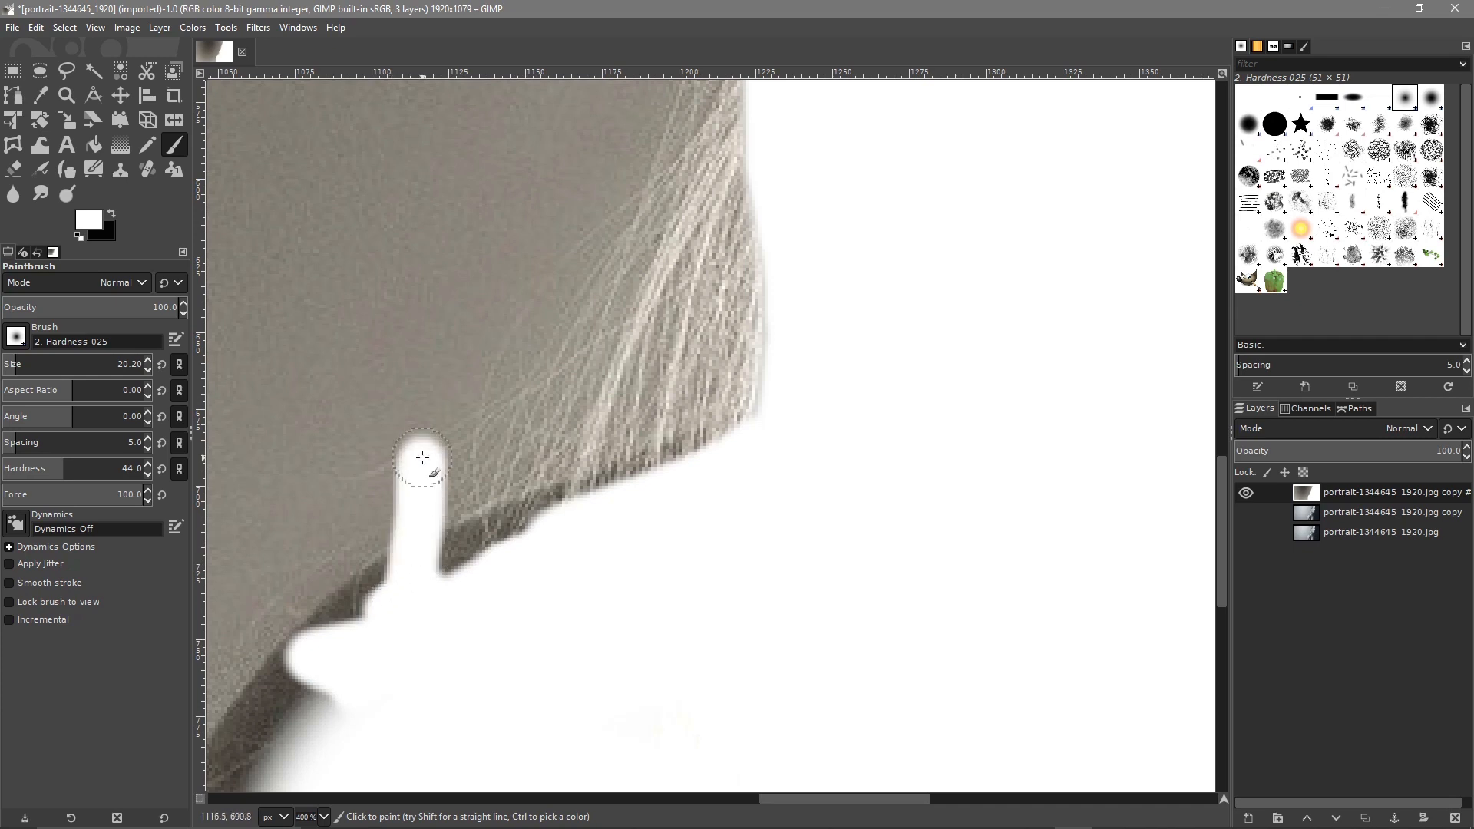
key("ctrl")
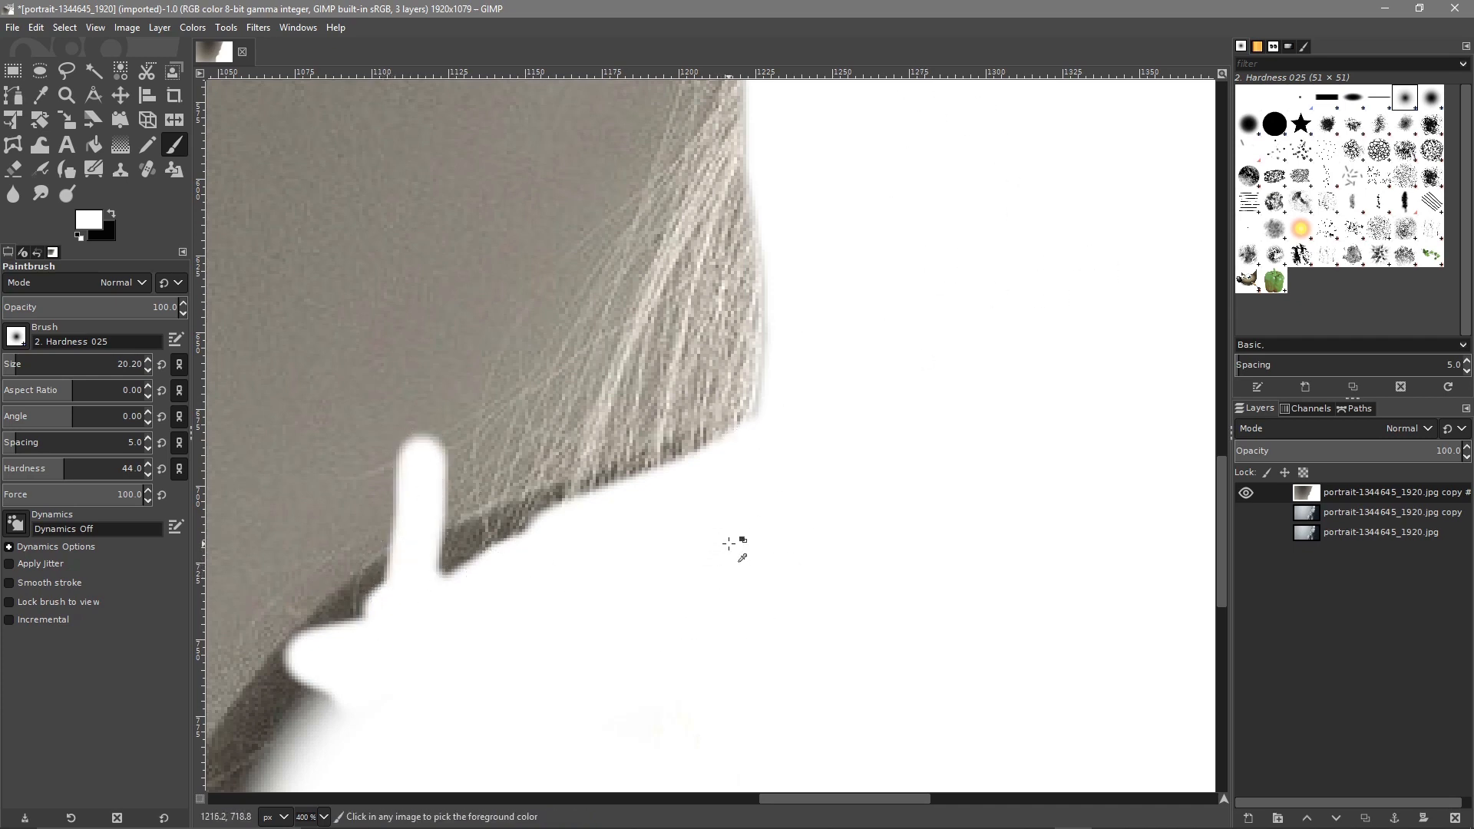
key("ctrl+z")
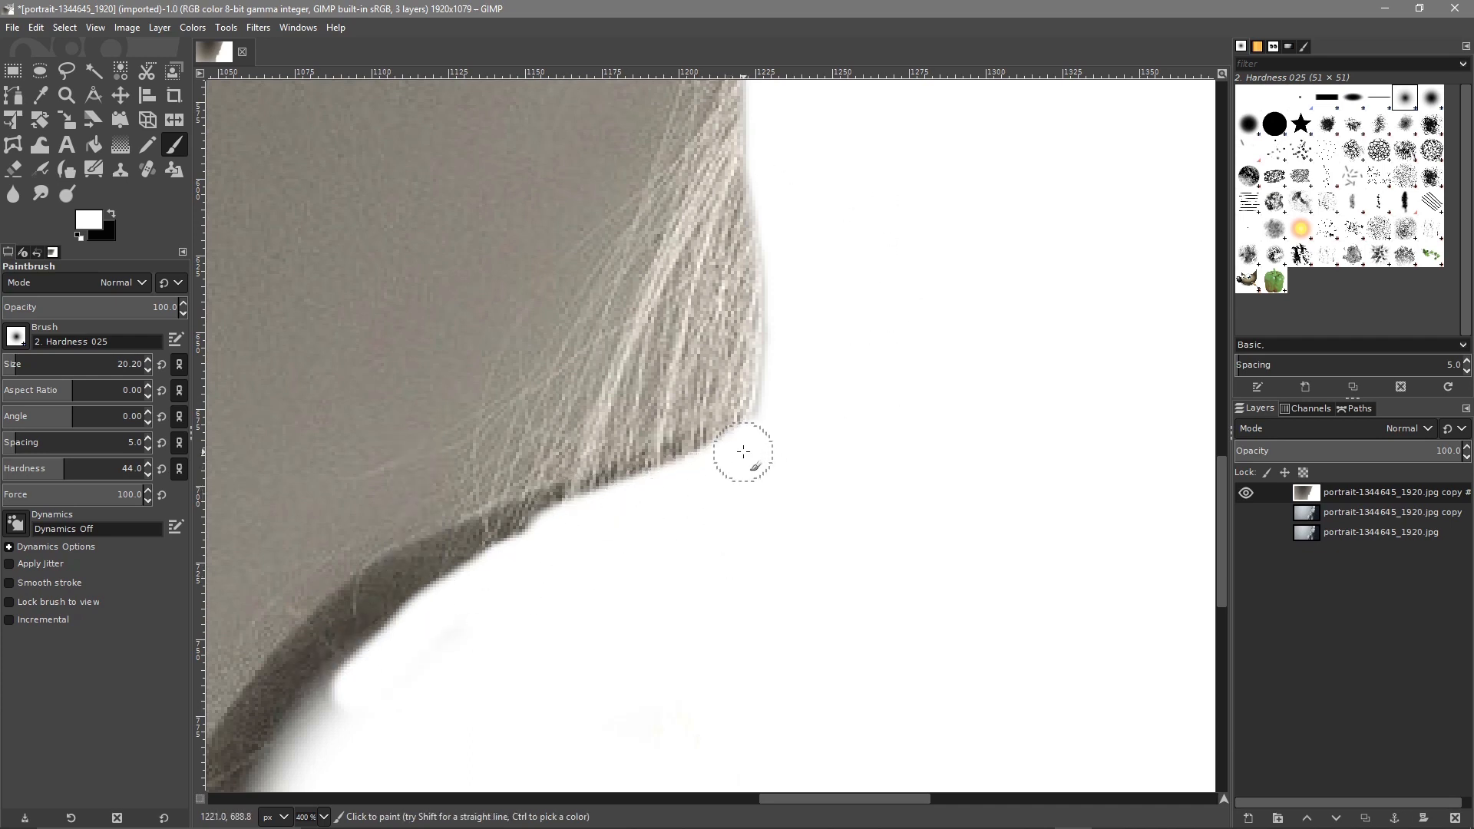
Step: Paint the dark band along the shoulder's curved outline white, from the loose hair down to the upper arm
mouse_move(760, 435)
left_mouse_down()
mouse_move(464, 562)
mouse_move(360, 680)
mouse_move(466, 628)
mouse_move(339, 713)
mouse_move(745, 483)
mouse_move(851, 401)
left_mouse_up()
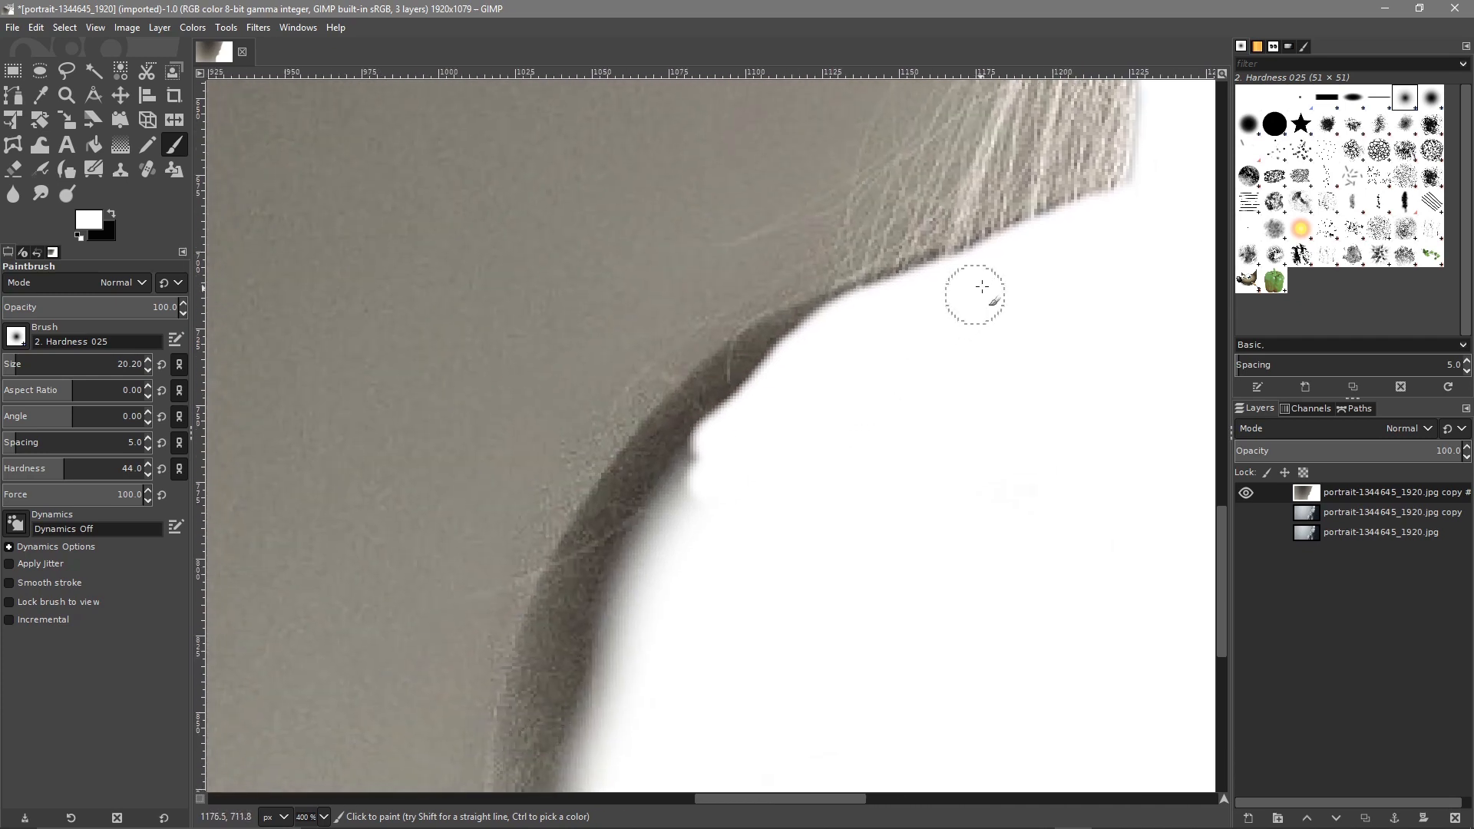
mouse_move(1030, 246)
left_mouse_down()
mouse_move(794, 326)
mouse_move(698, 392)
mouse_move(548, 608)
mouse_move(513, 784)
left_mouse_up()
mouse_move(754, 417)
left_mouse_down()
mouse_move(701, 451)
mouse_move(550, 707)
mouse_move(541, 760)
left_mouse_up()
mouse_move(698, 437)
left_mouse_down()
mouse_move(593, 628)
mouse_move(526, 763)
left_mouse_up()
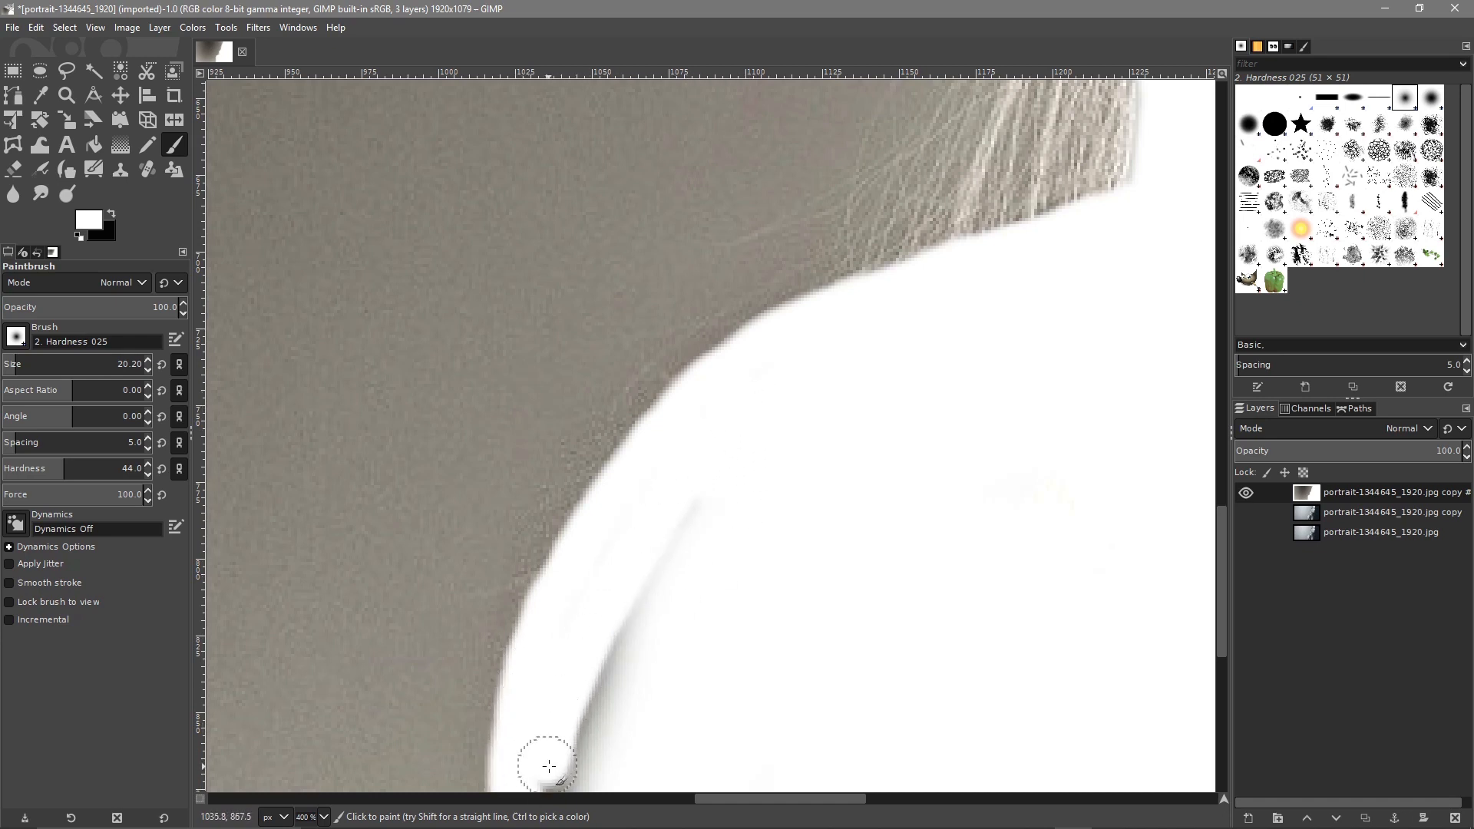
left_click_drag(724, 484, 576, 764)
left_click_drag(632, 609, 592, 777)
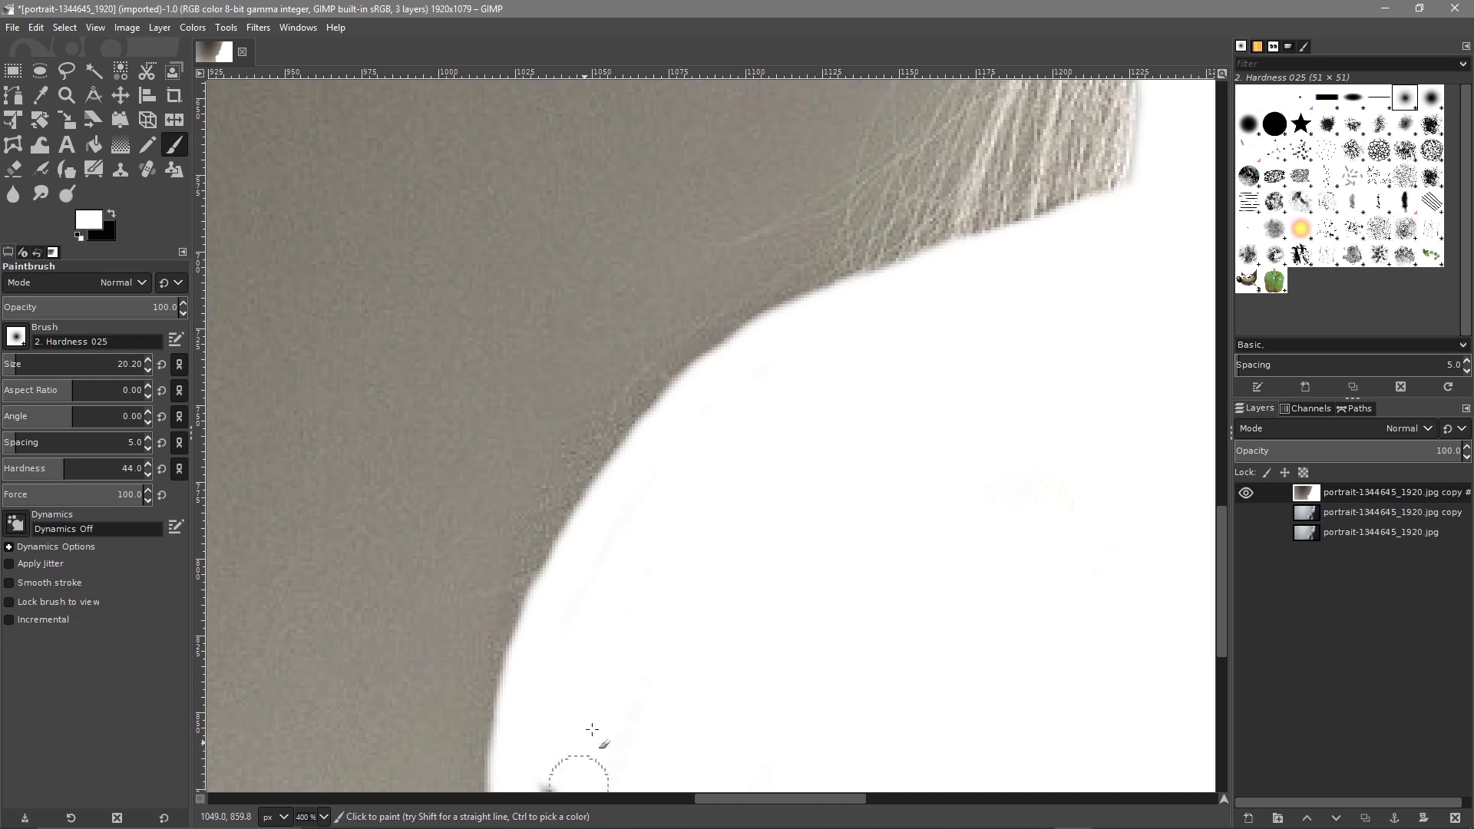
left_click_drag(625, 526, 540, 784)
Step: Extend the white paint a short way into the dark band at the start of the arm's outer edge
left_click_drag(780, 632, 942, 377)
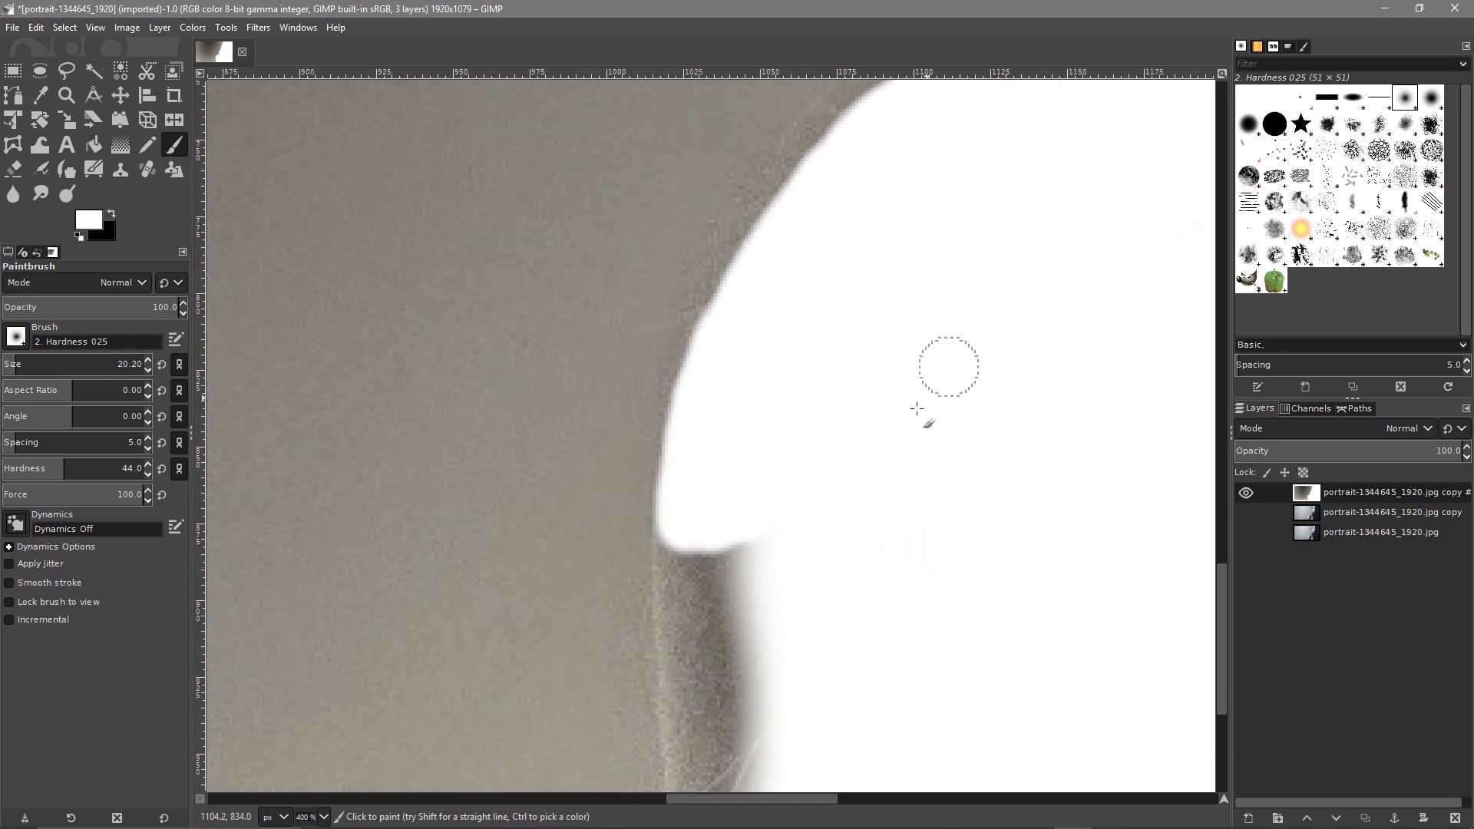
left_click_drag(762, 617, 787, 402)
left_click_drag(691, 298, 695, 358)
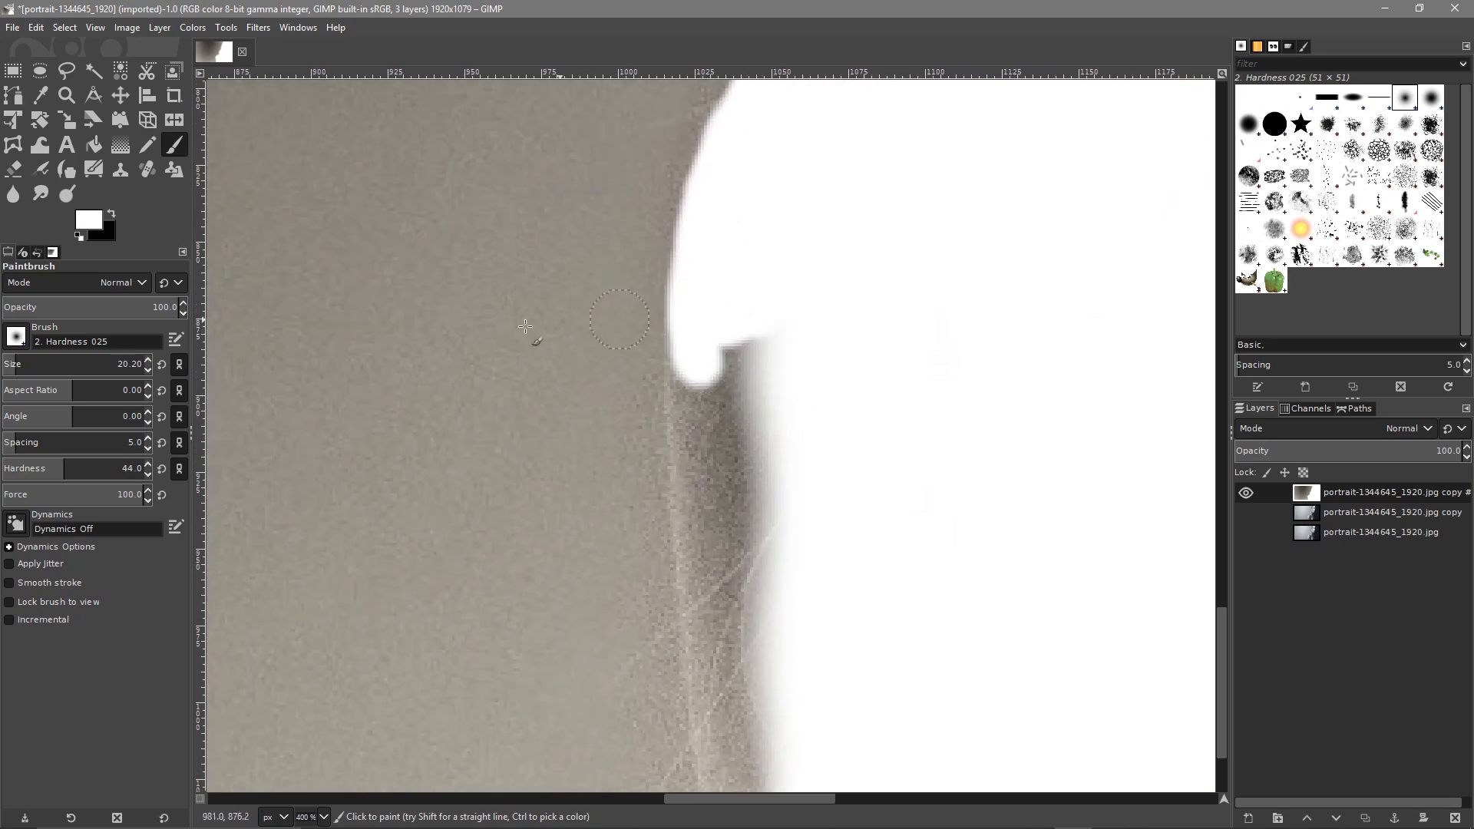
Step: Set the brush hardness to 25 and paint the dark strip down the arm's outer edge white, undoing the first stroke
left_click_drag(57, 473, 64, 466)
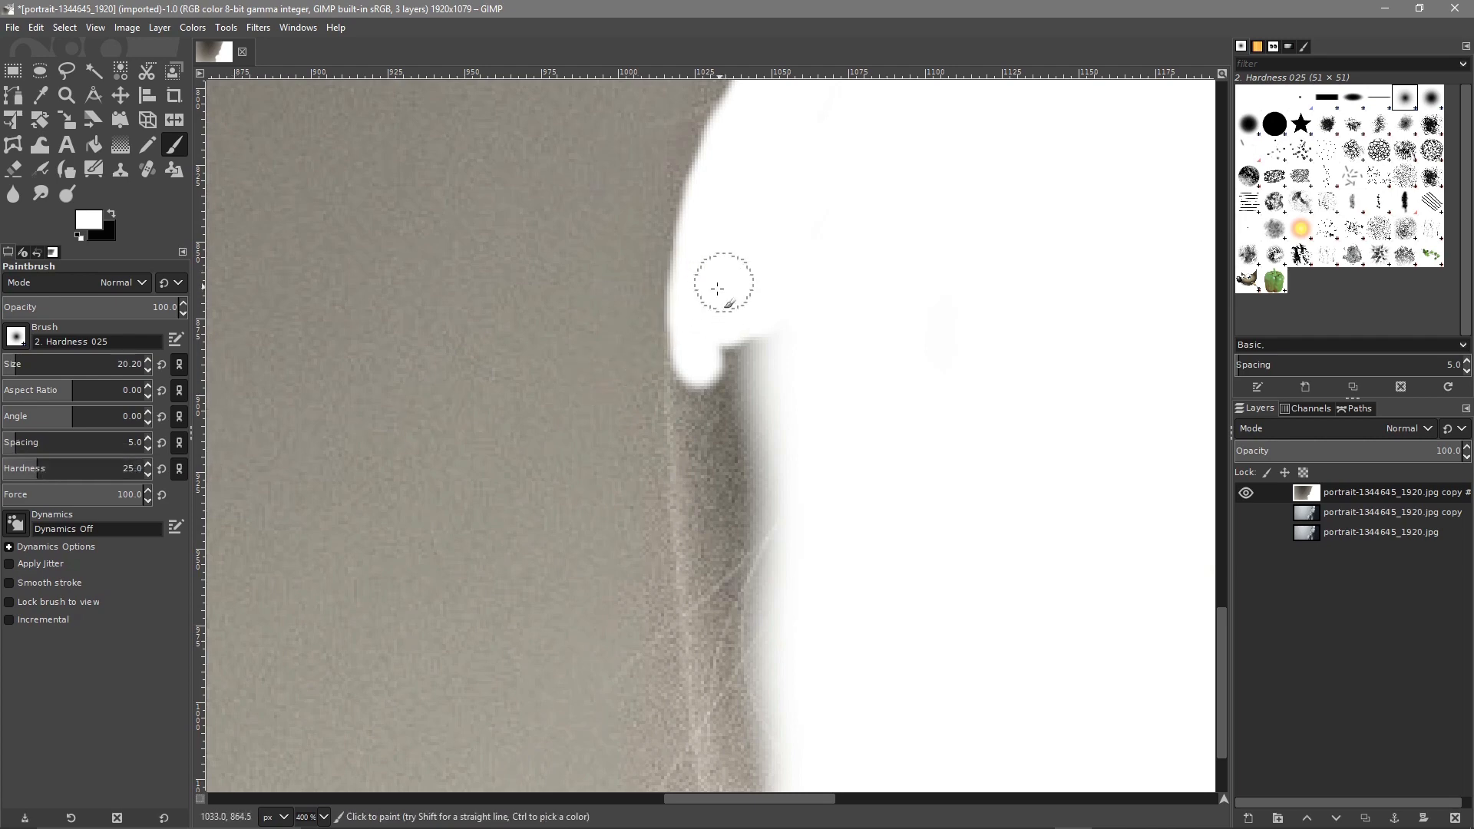
left_click_drag(694, 382, 715, 757)
key("ctrl+z")
left_click_drag(692, 350, 729, 779)
mouse_move(760, 528)
left_mouse_down()
mouse_move(762, 388)
mouse_move(734, 475)
mouse_move(726, 337)
left_mouse_up()
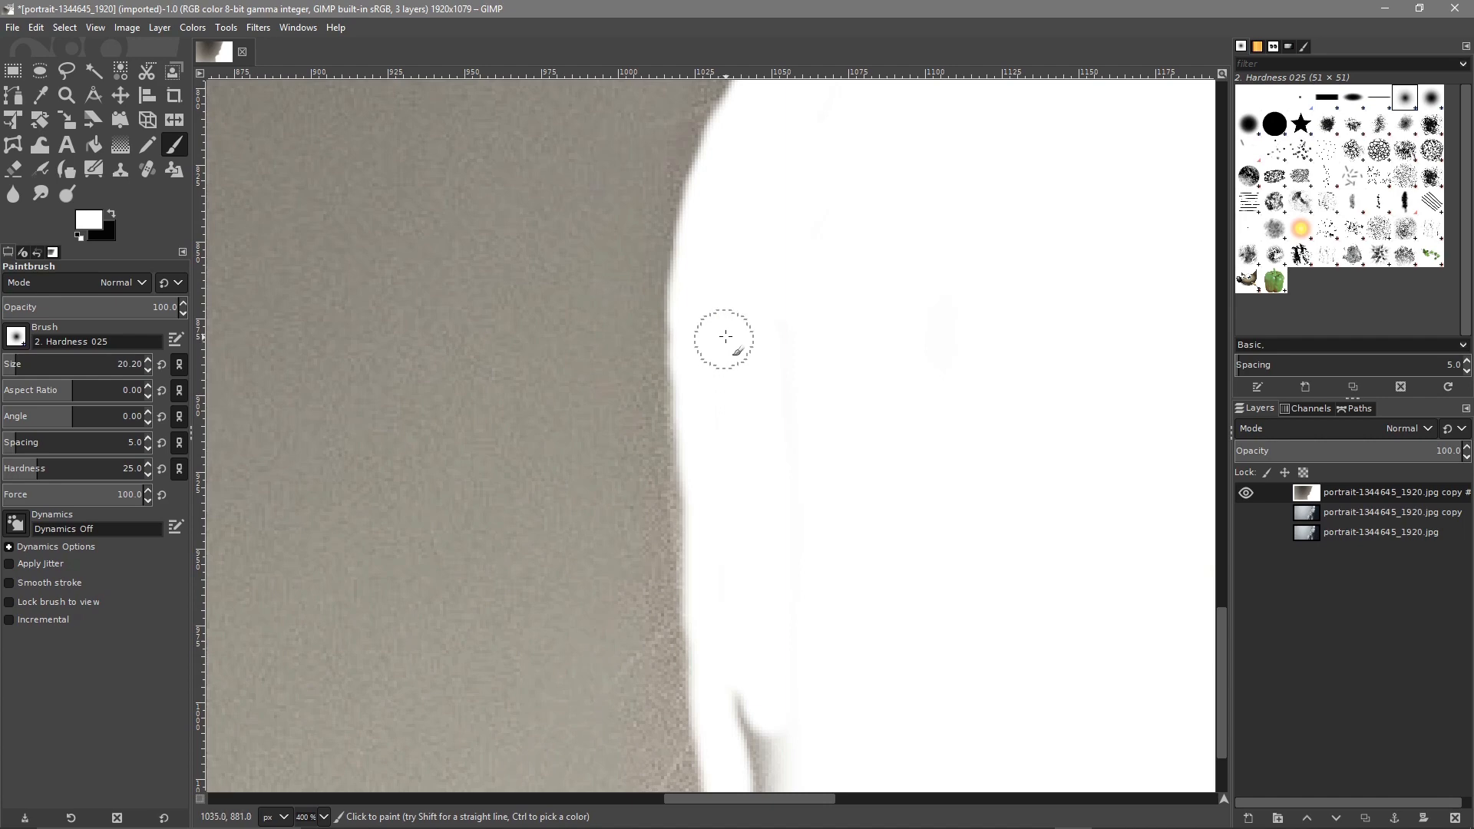
mouse_move(747, 499)
left_mouse_down()
mouse_move(776, 780)
mouse_move(747, 677)
mouse_move(746, 774)
left_mouse_up()
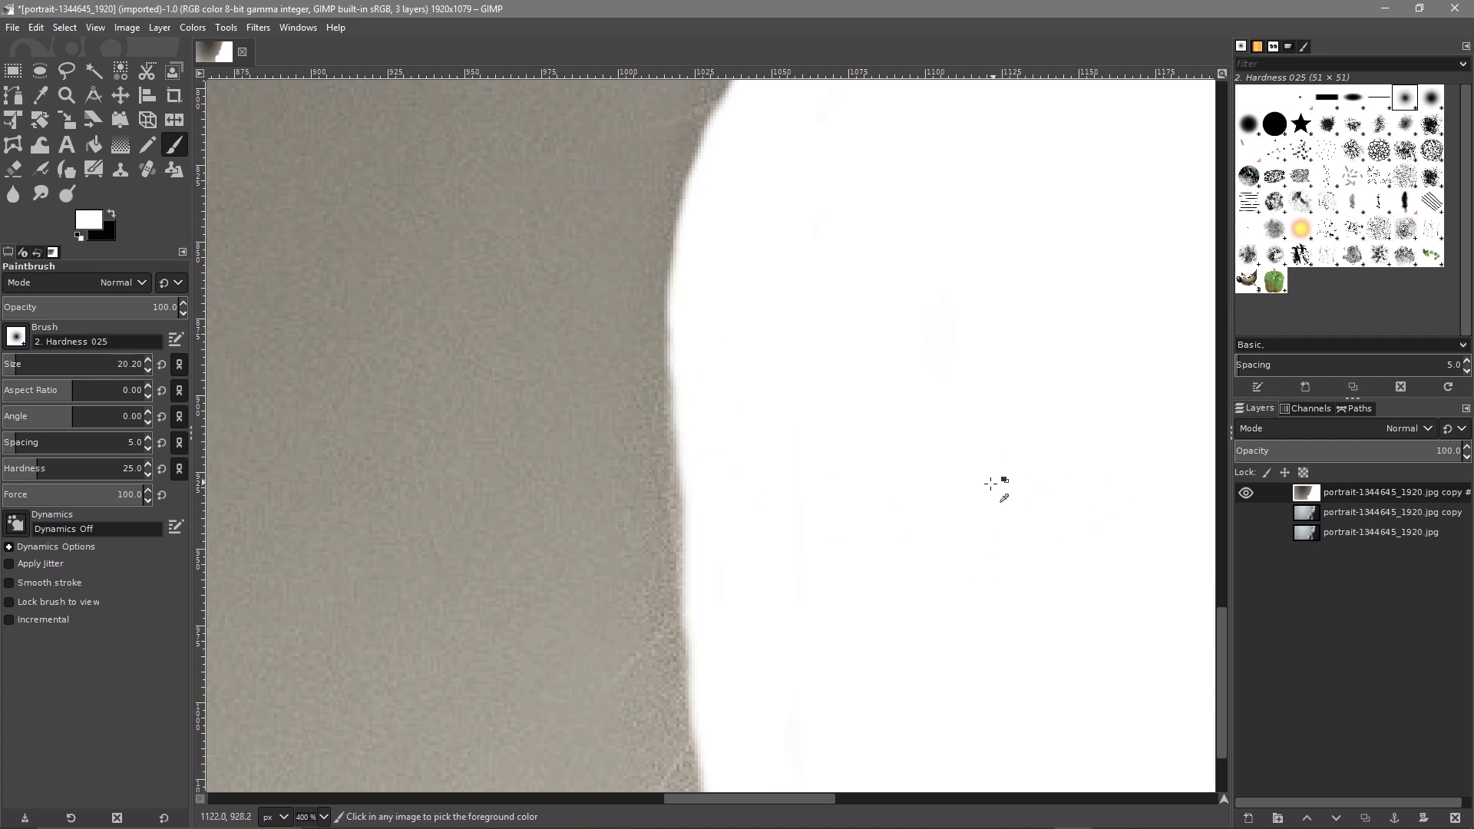
Step: Paint the remaining dark patch of the arm white down to the image's lower border
scroll(945, 487, "down", 5)
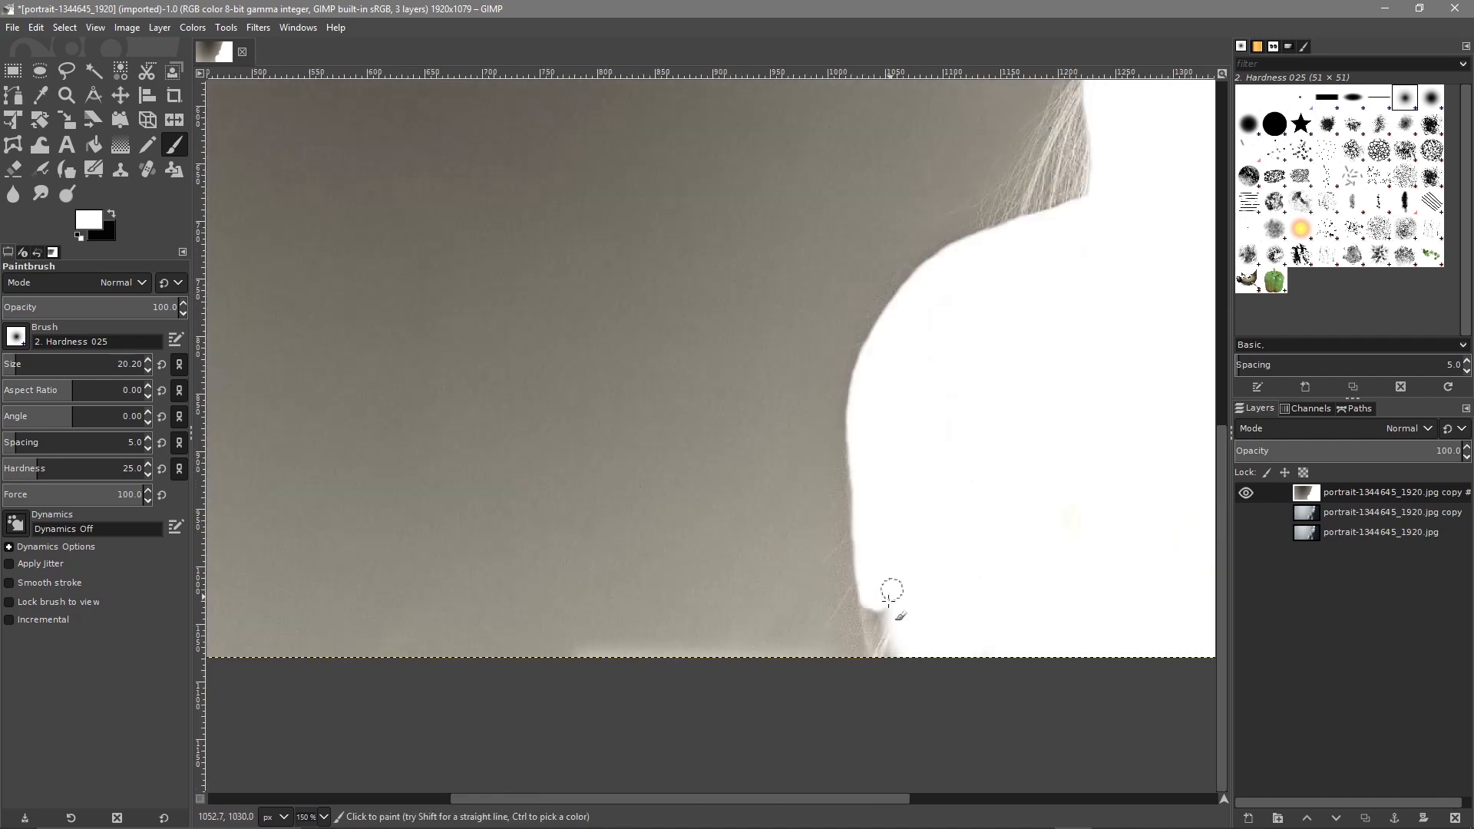
scroll(855, 629, "up", 1, "ctrl")
mouse_move(852, 460)
left_mouse_down()
mouse_move(859, 652)
mouse_move(897, 627)
mouse_move(896, 429)
mouse_move(912, 553)
mouse_move(894, 486)
left_mouse_up()
scroll(981, 501, "down", 3)
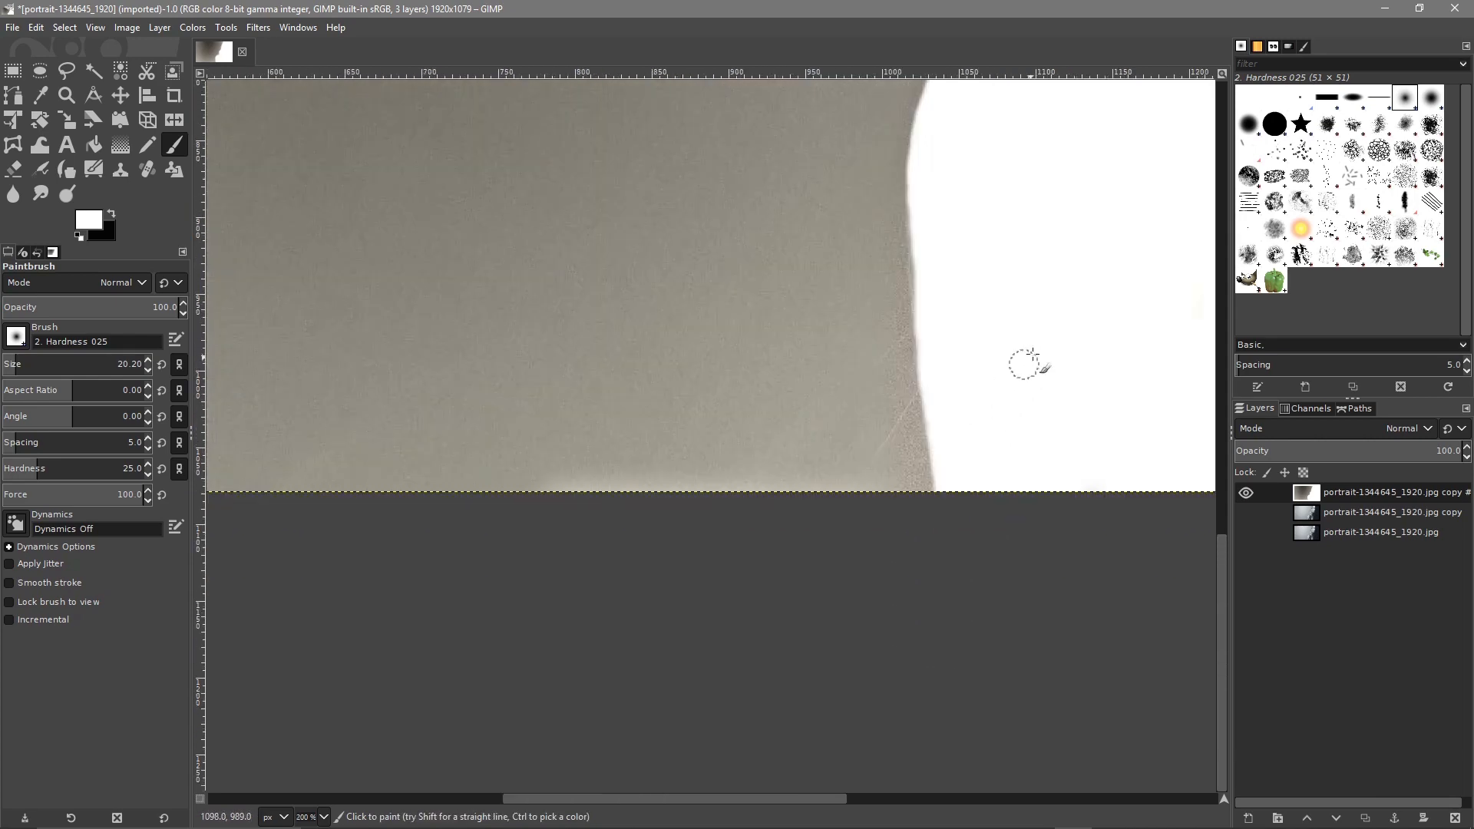
Step: Darken the background of the inverted portrait copy with Levels, setting the black input level to 163
scroll(765, 430, "down", 3)
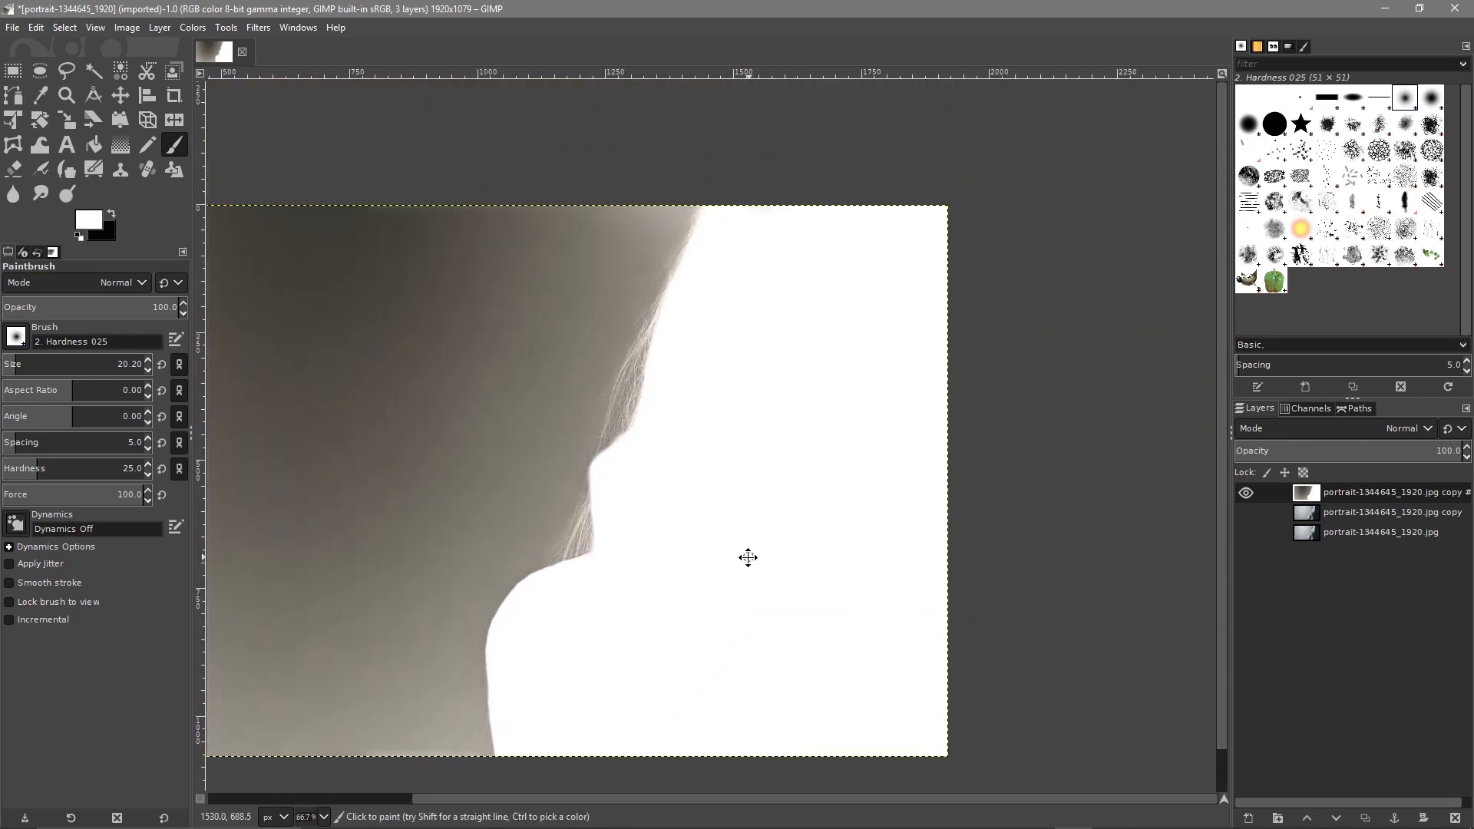
left_click_drag(748, 558, 756, 573)
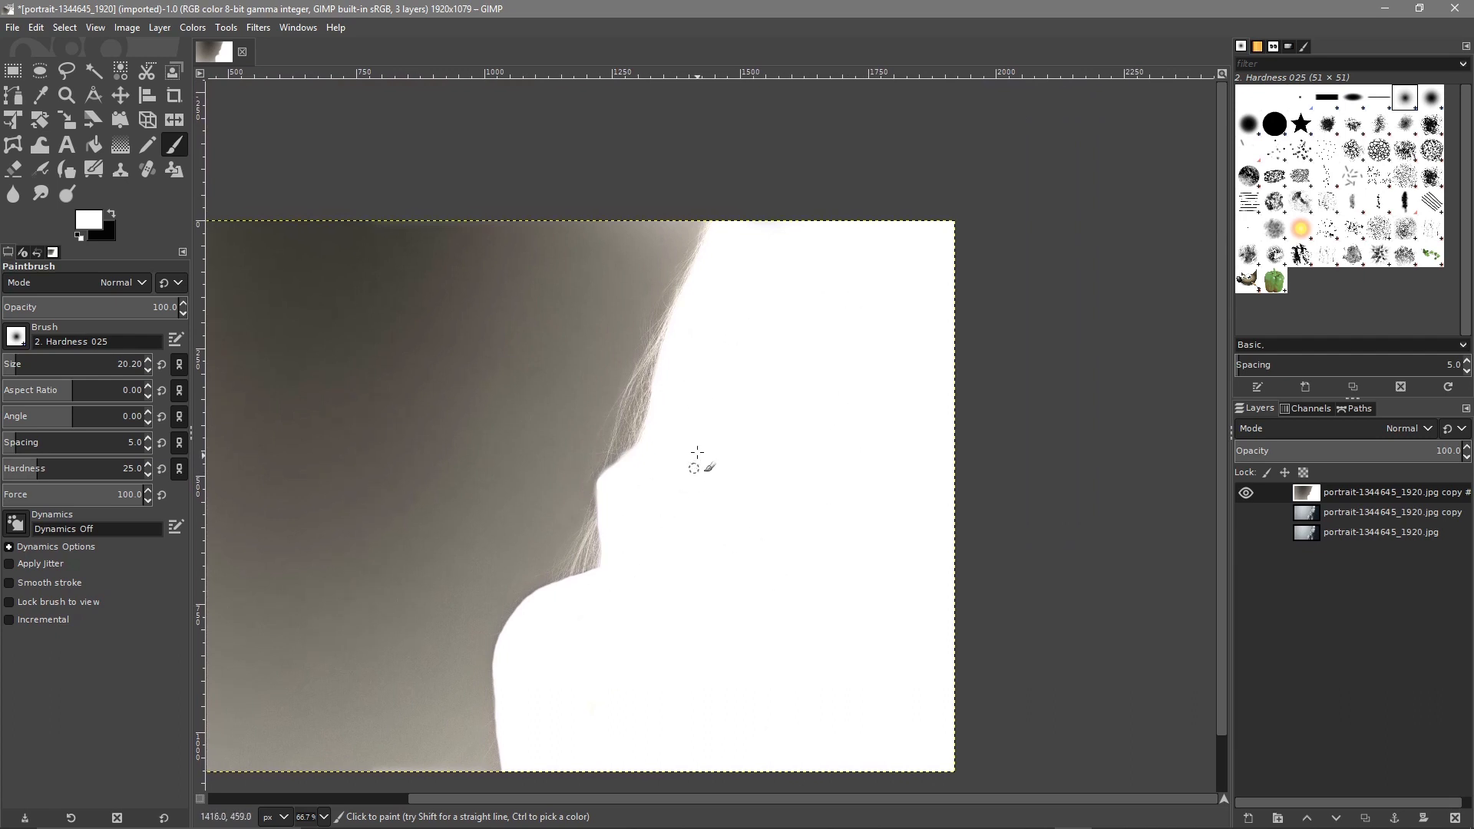
left_click_drag(548, 327, 780, 286)
left_click(193, 27)
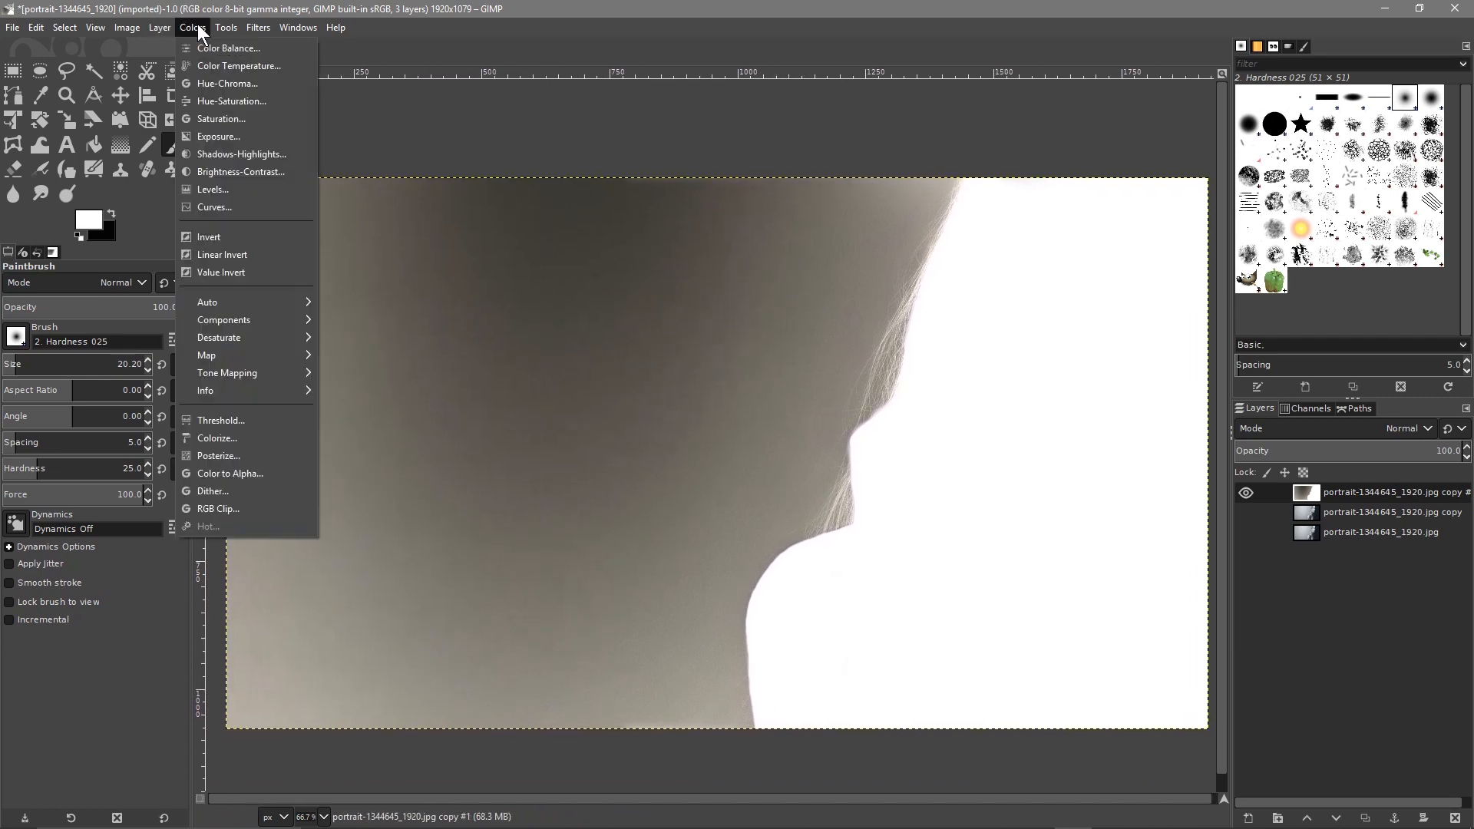
left_click(221, 192)
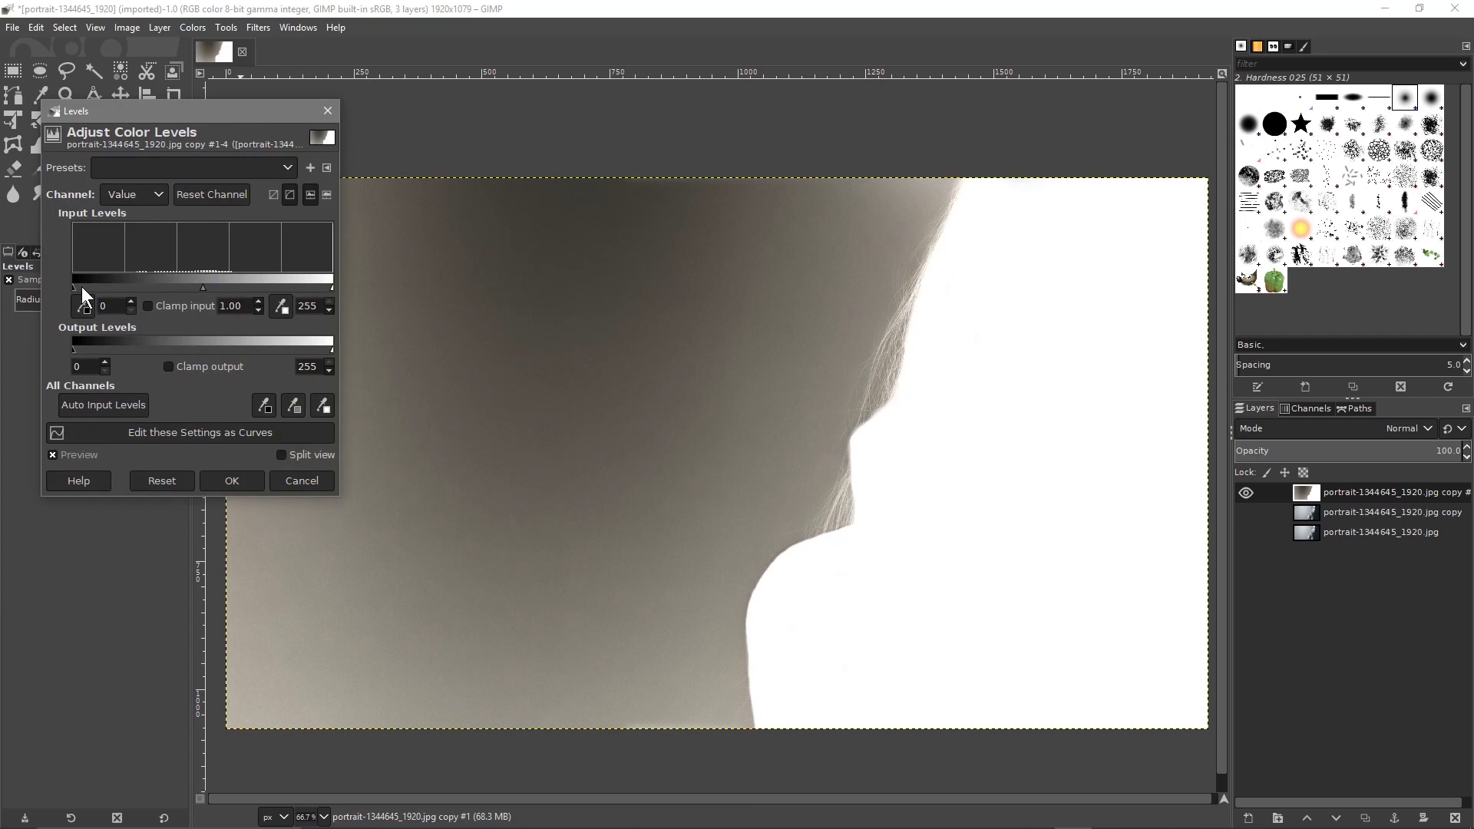
mouse_move(72, 287)
left_mouse_down()
mouse_move(247, 296)
mouse_move(233, 293)
left_mouse_up()
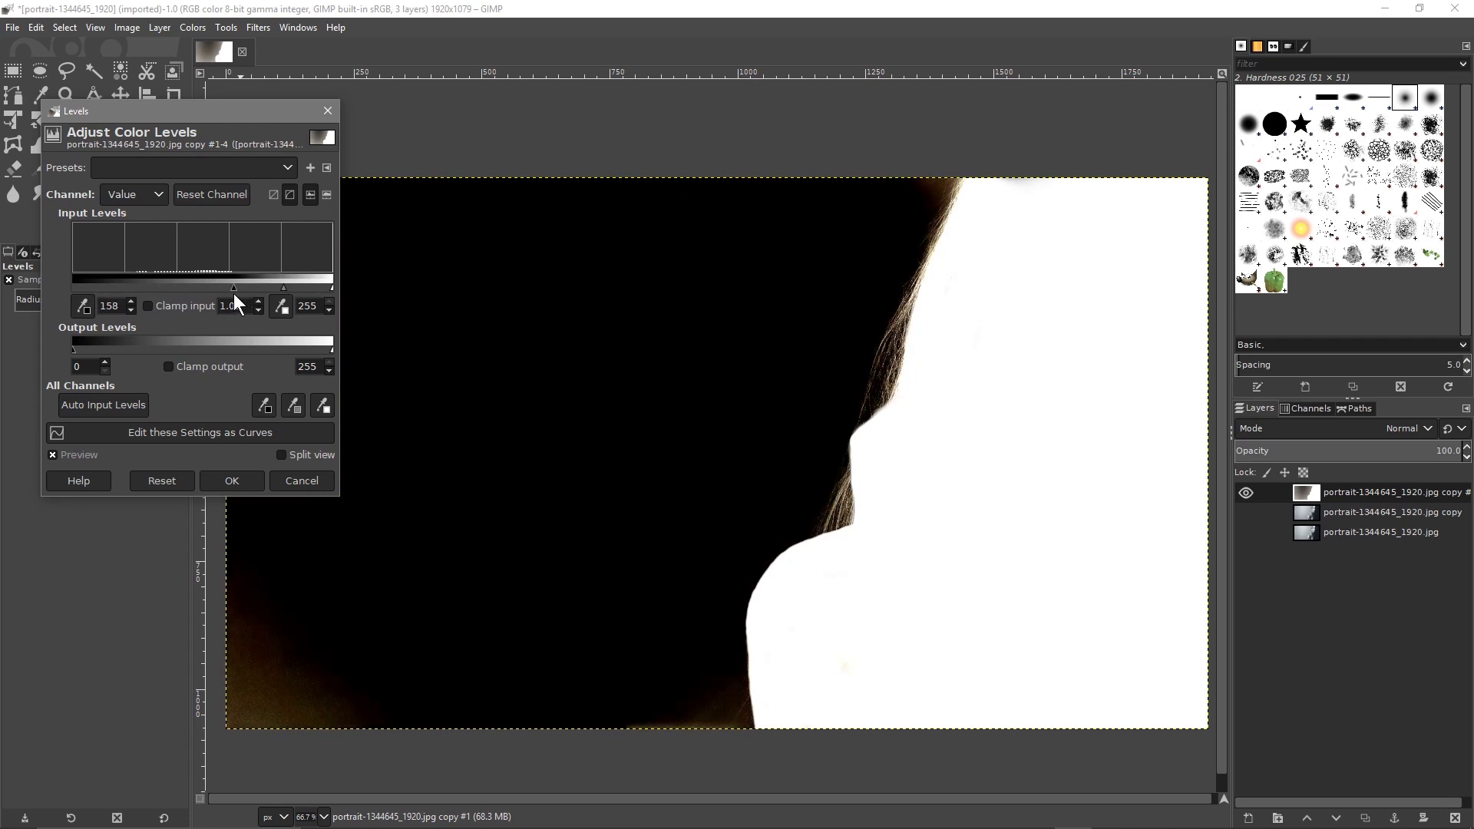
mouse_move(234, 293)
left_mouse_down()
mouse_move(388, 288)
mouse_move(201, 287)
mouse_move(235, 287)
left_mouse_up()
left_click_drag(233, 285, 238, 286)
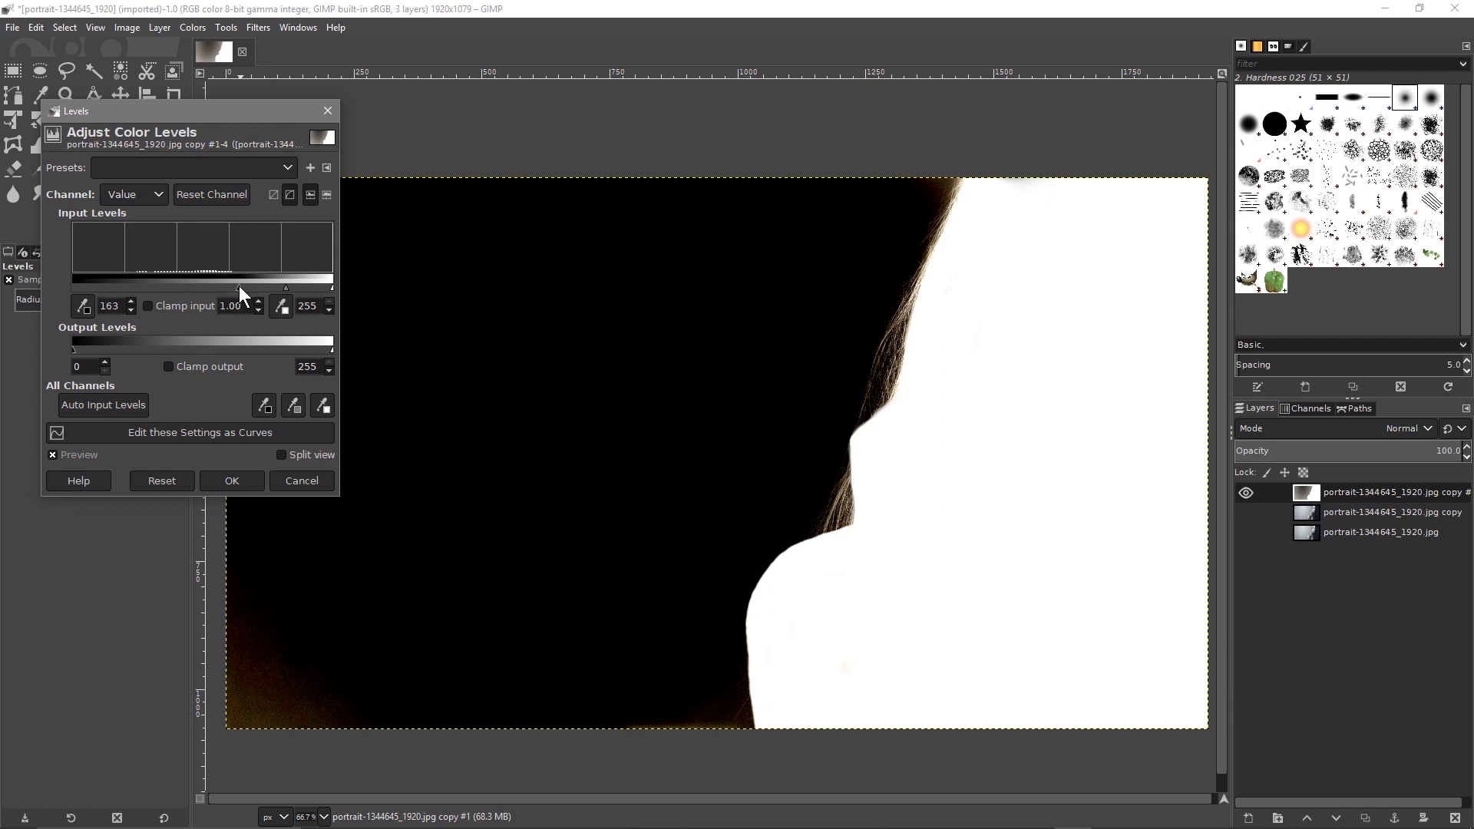
left_click(234, 481)
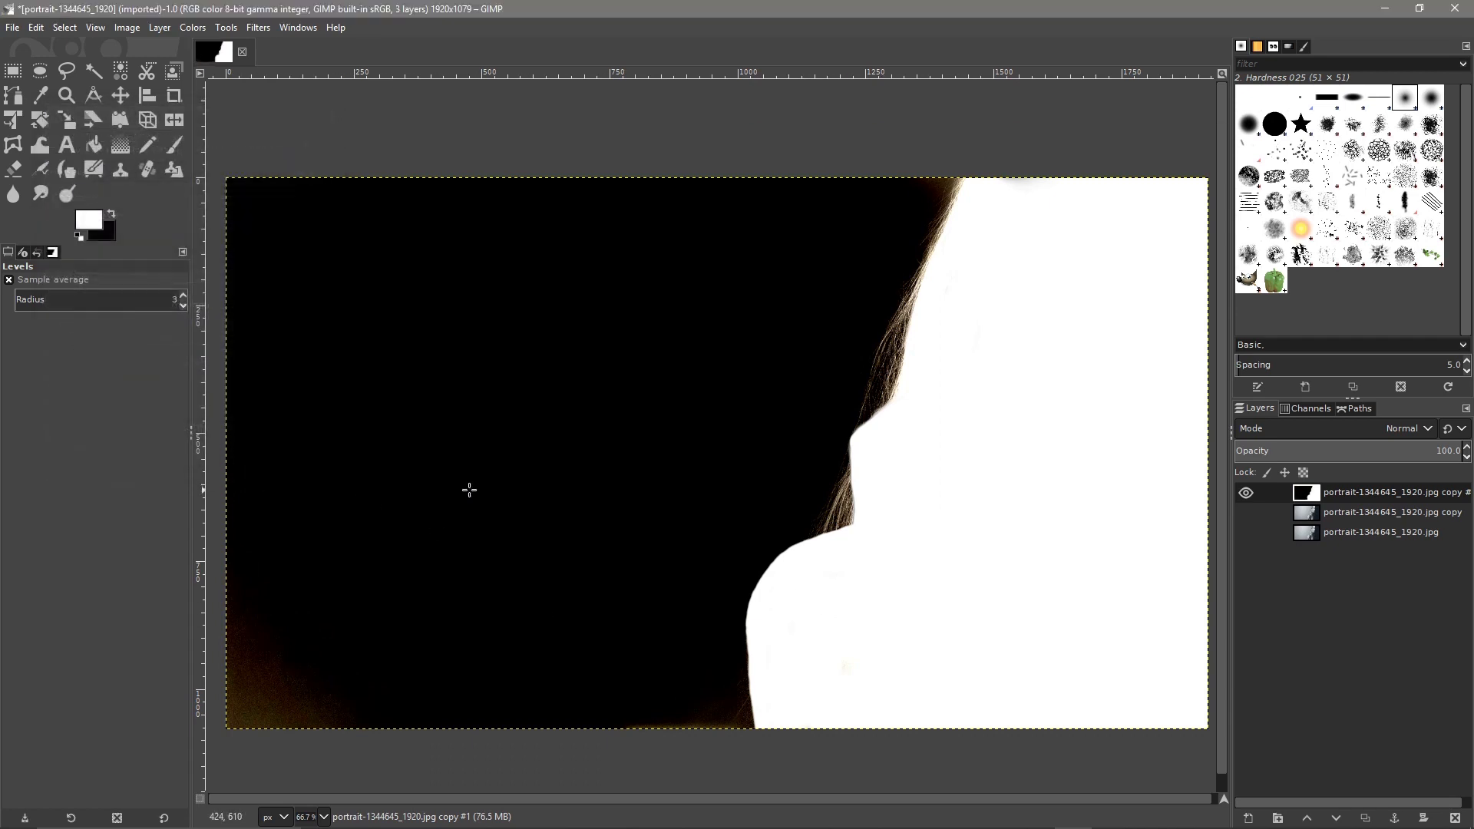
Step: Choose the Paintbrush and make pure black (000000) the foreground colour
left_click(174, 146)
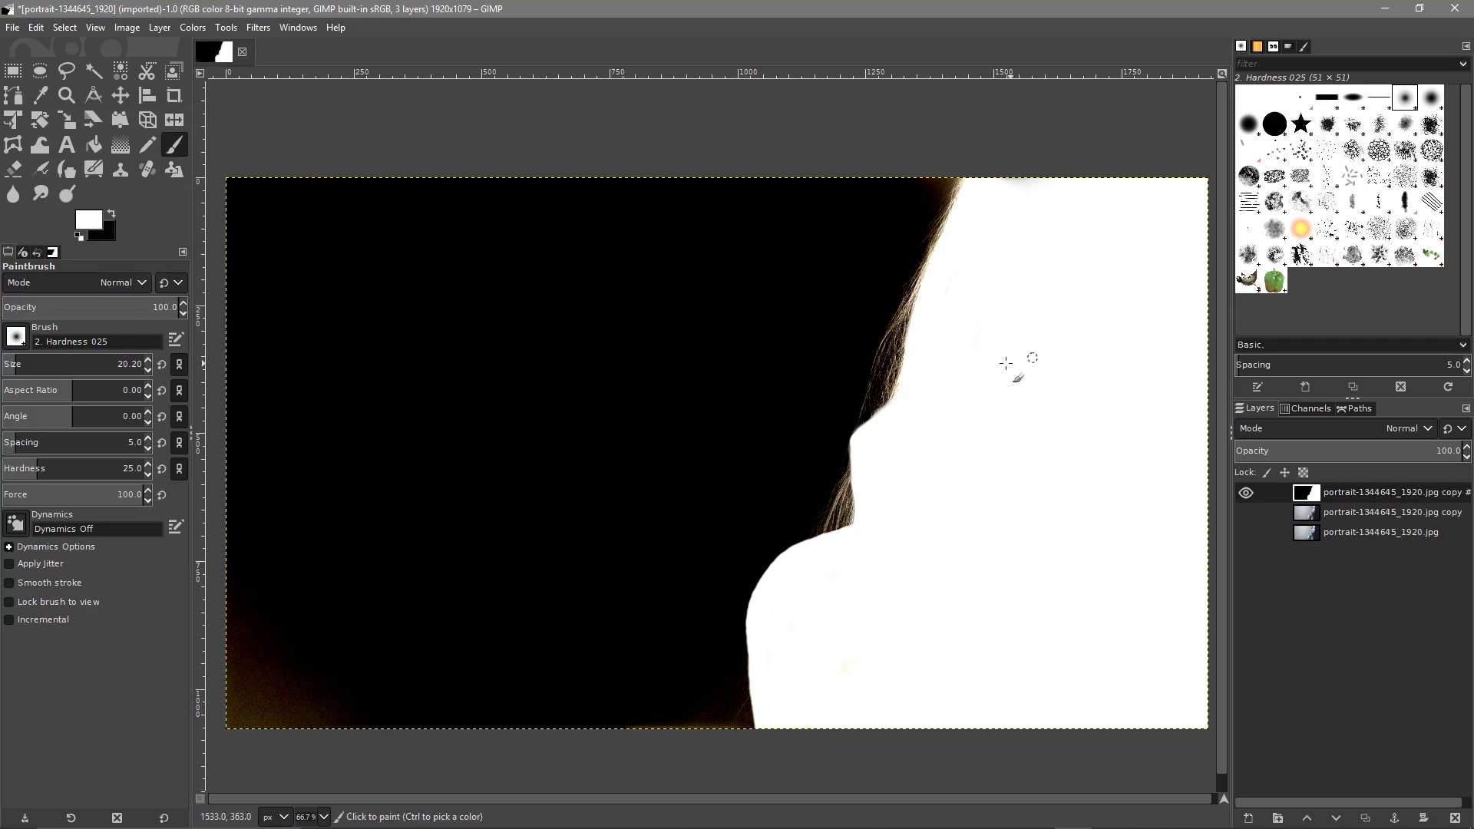
scroll(1004, 290, "up", 3, "ctrl")
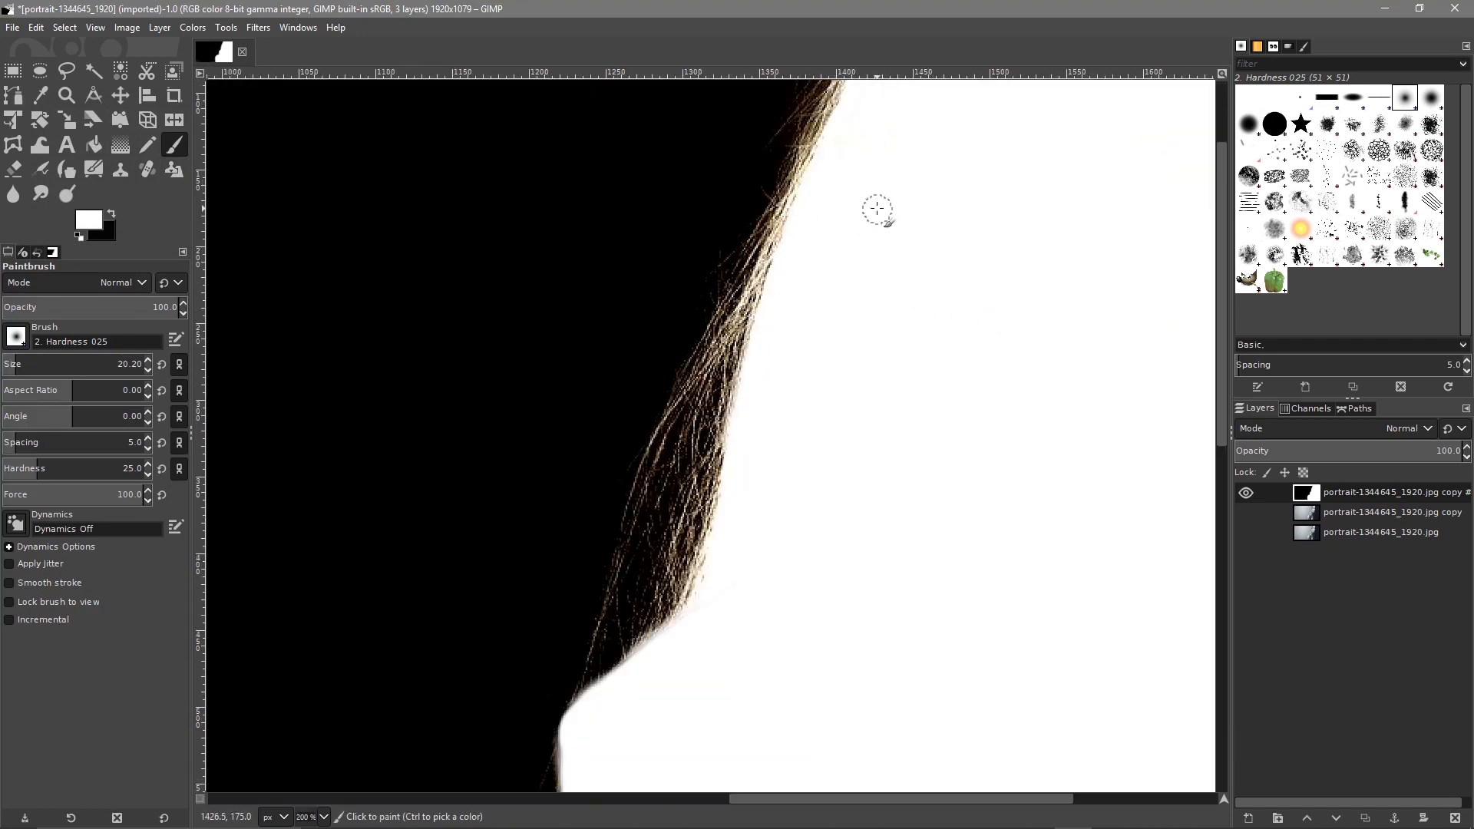
left_click_drag(892, 603, 1075, 65)
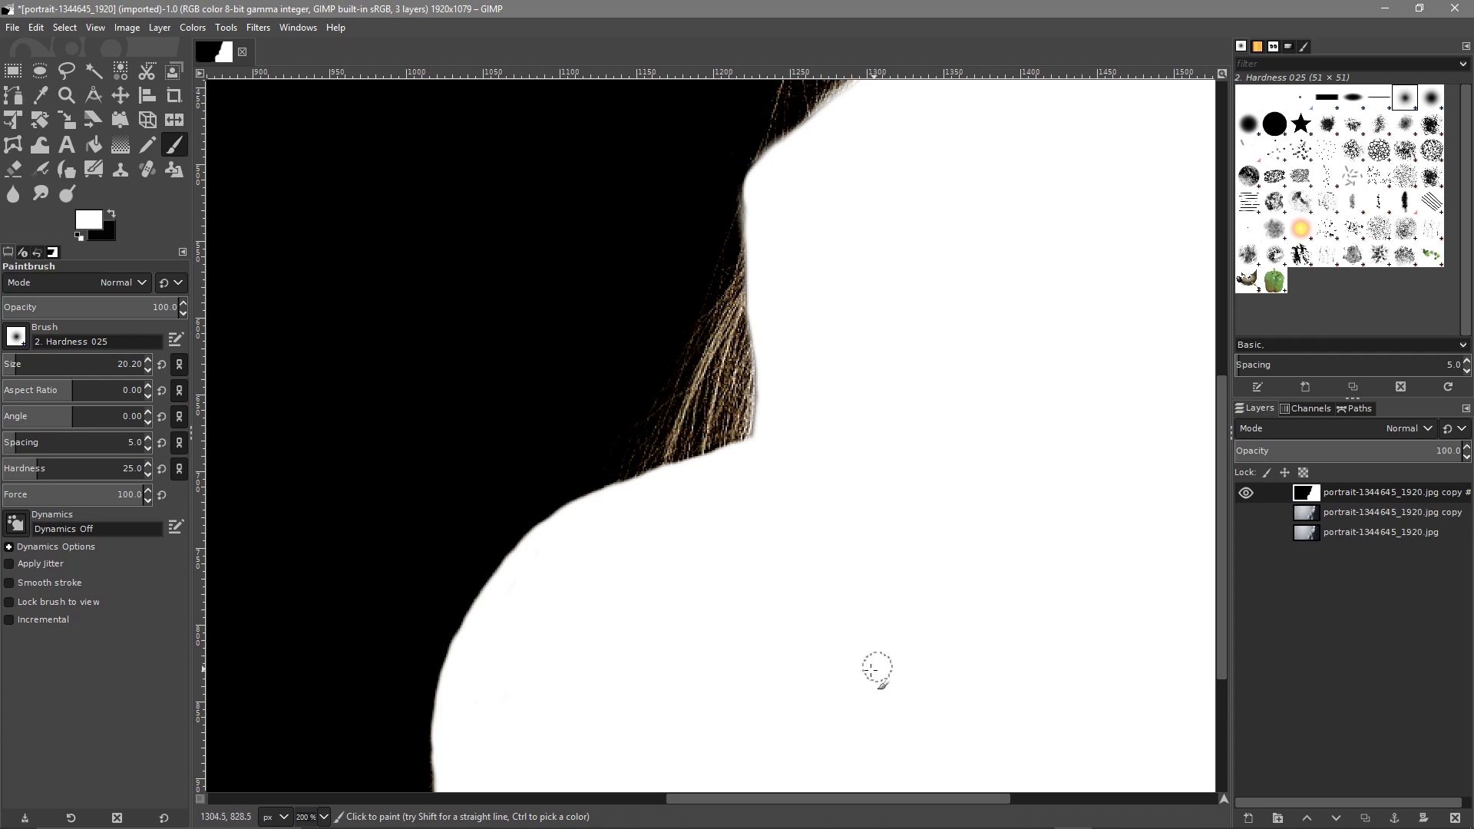
scroll(928, 385, "down", 3, "ctrl")
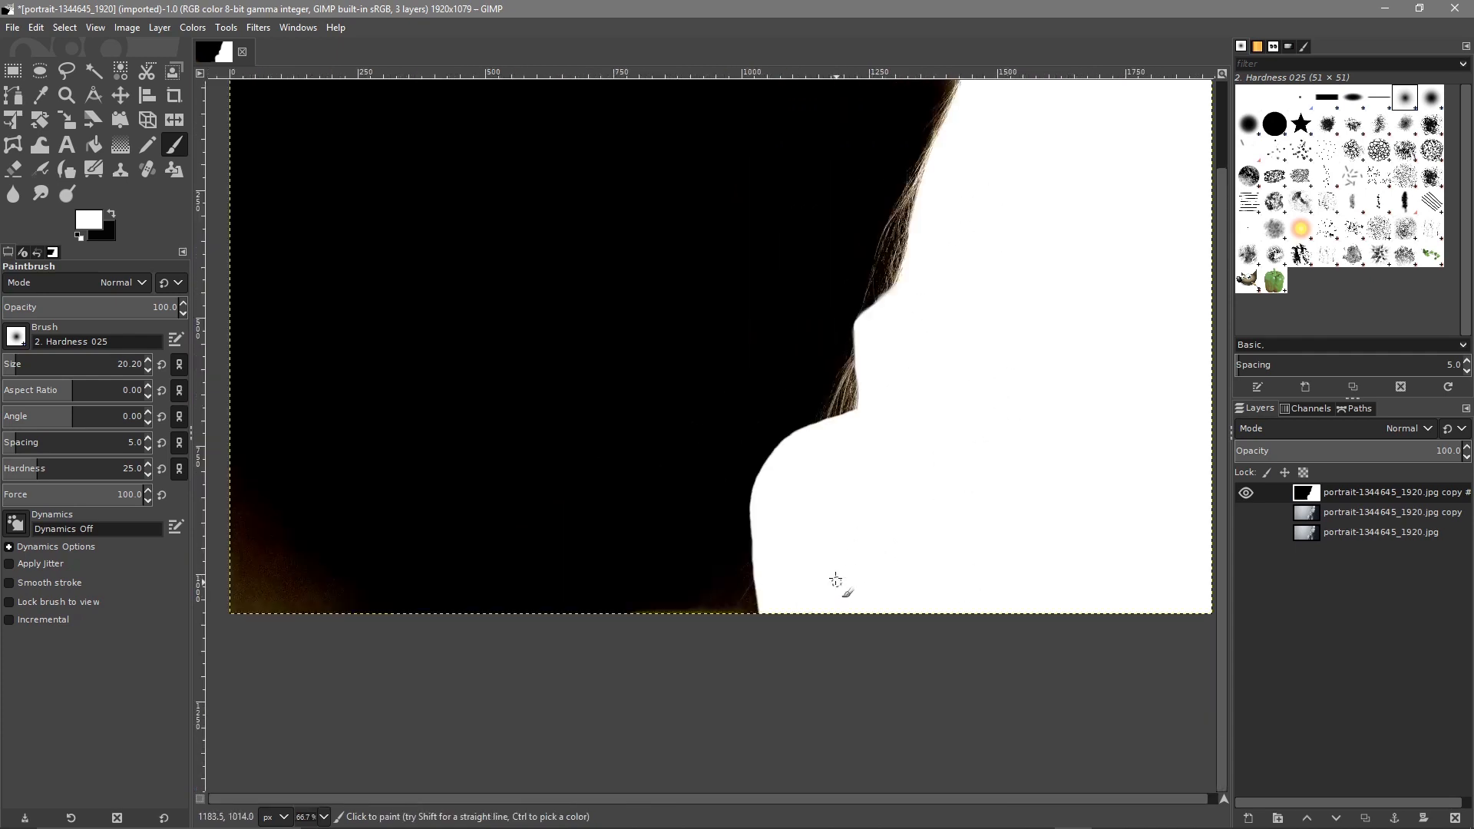
left_click_drag(1091, 203, 1056, 335)
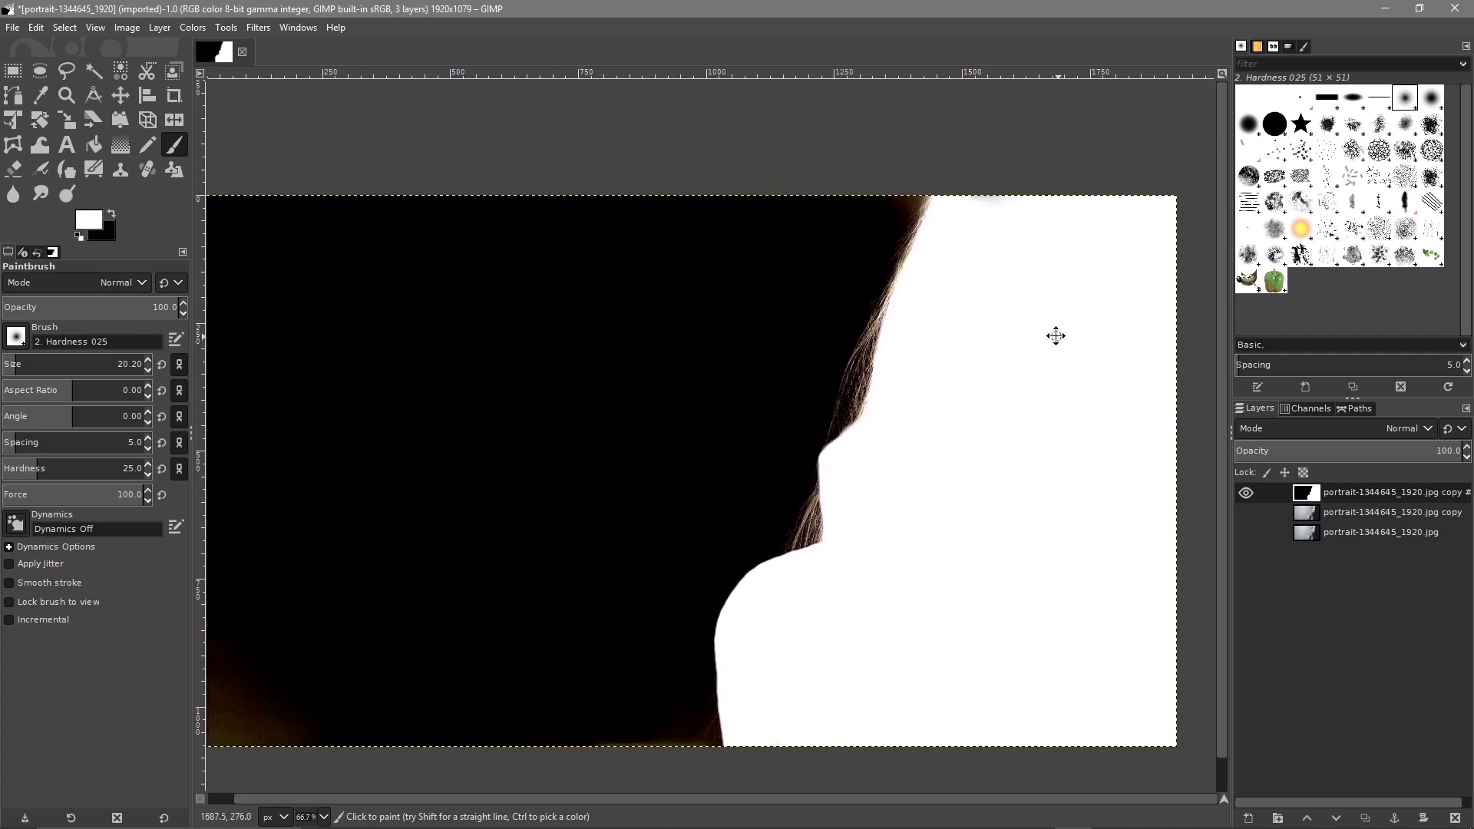
left_click_drag(1020, 588, 1145, 415)
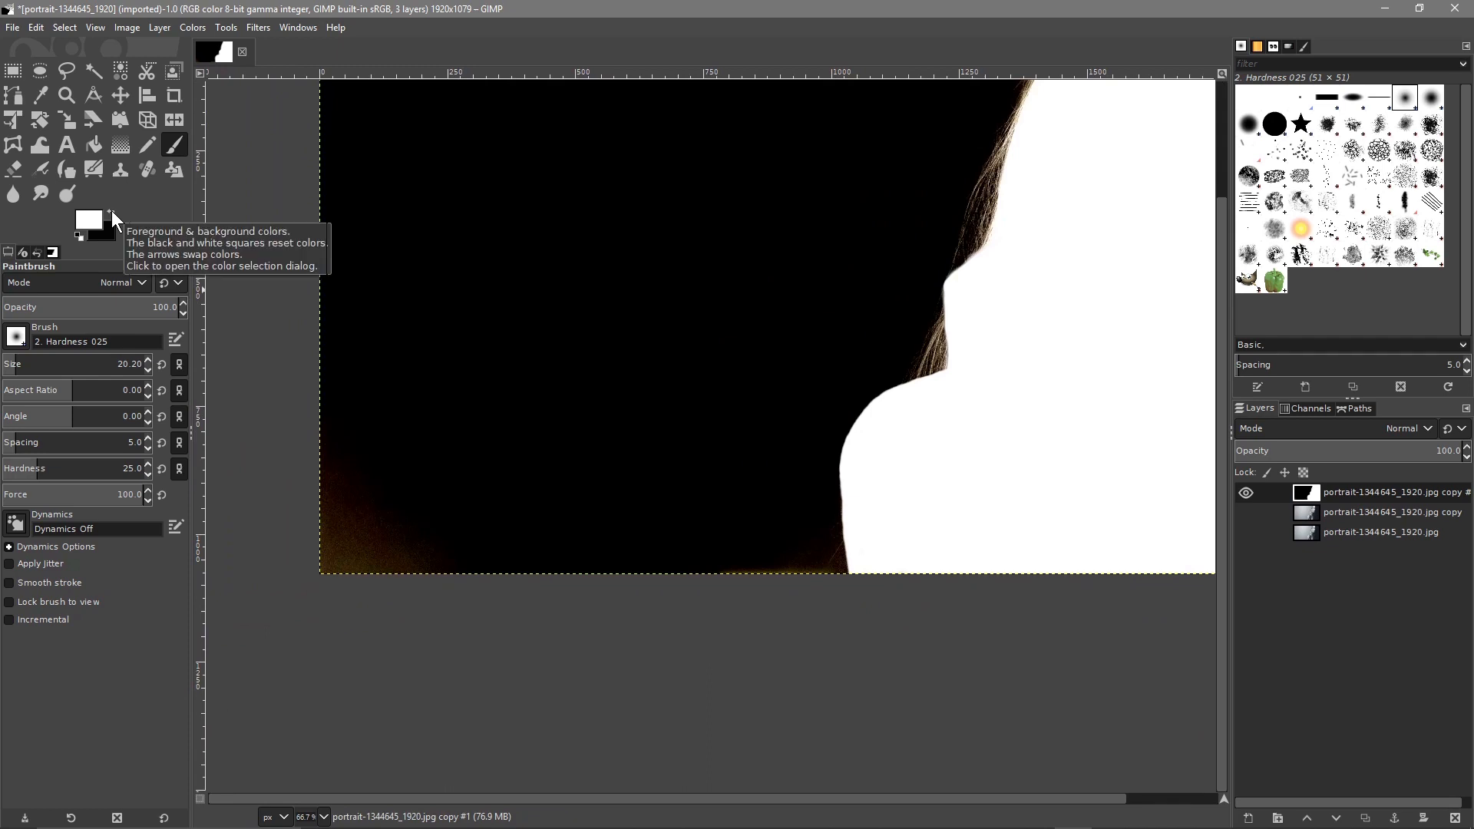
left_click(112, 210)
left_click(85, 215)
left_click_drag(55, 172, 154, 264)
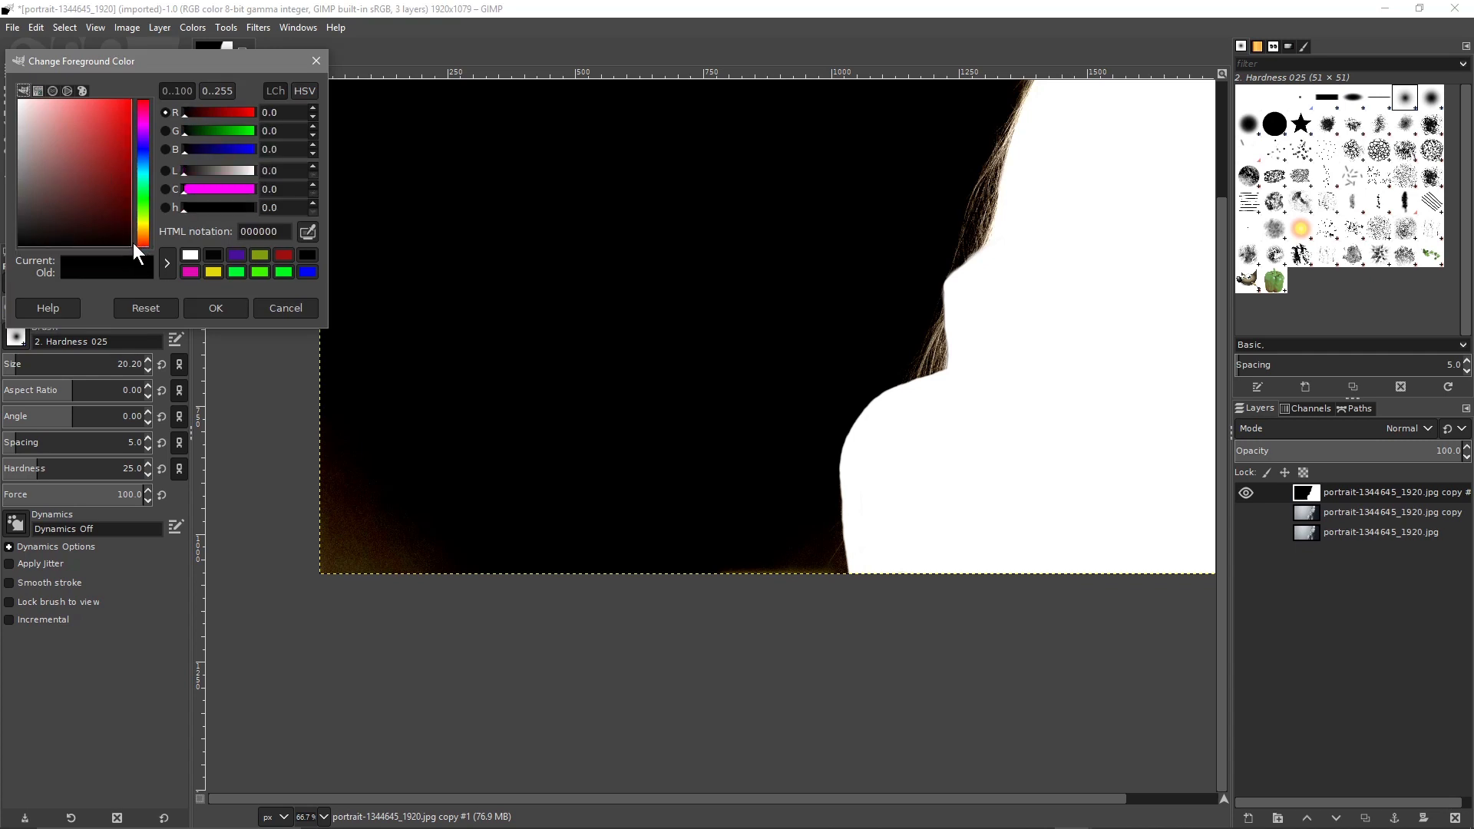
left_click(207, 310)
Step: Set the brush size to 228.20, paint the brownish tint along the lower background black, and switch to the Move tool
left_click_drag(23, 364, 61, 365)
mouse_move(329, 500)
left_mouse_down()
mouse_move(464, 560)
mouse_move(346, 527)
mouse_move(583, 596)
mouse_move(786, 592)
mouse_move(792, 544)
left_mouse_up()
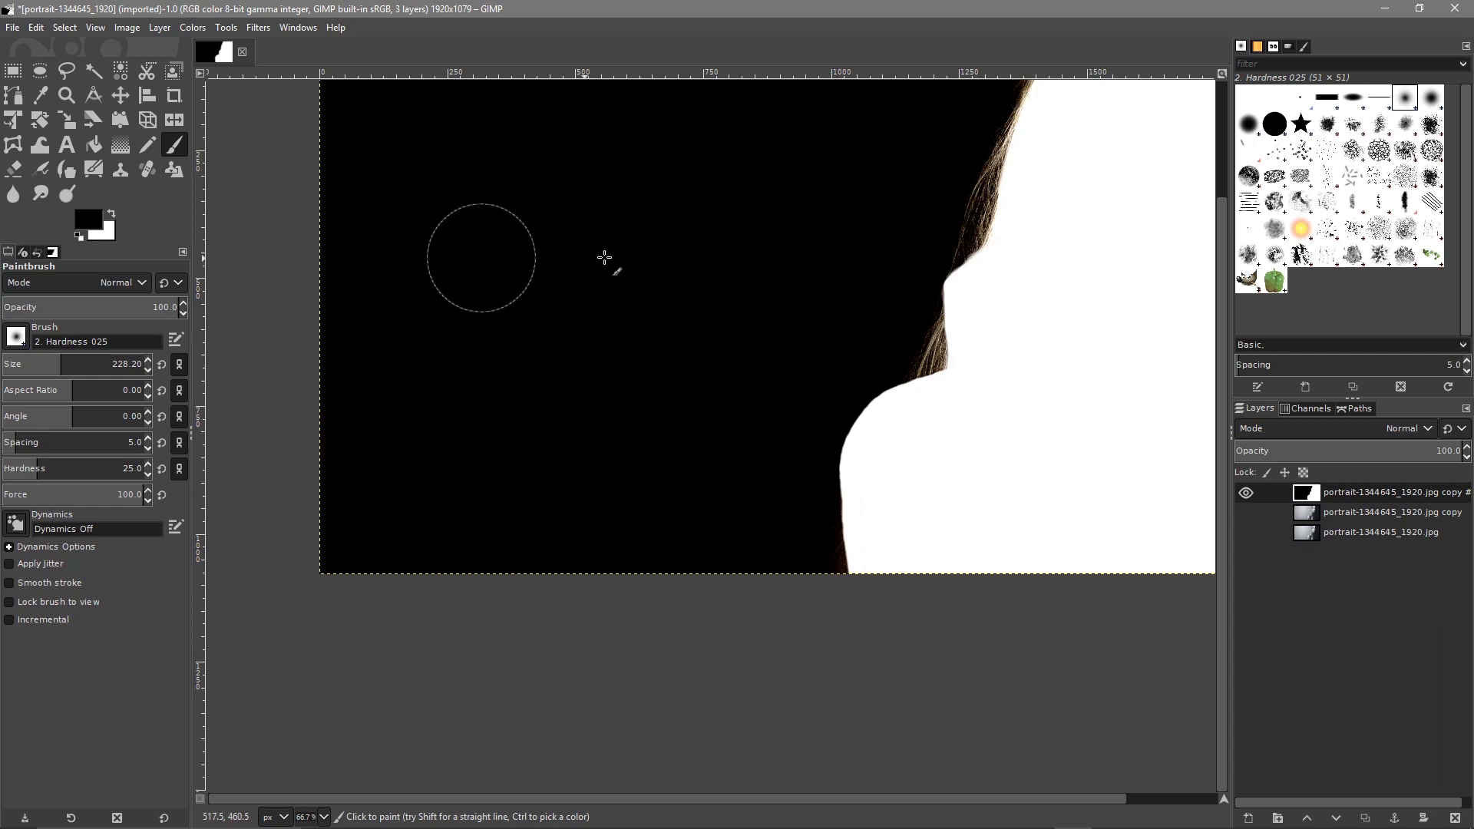
scroll(552, 409, "up", 5)
scroll(553, 408, "right", 5)
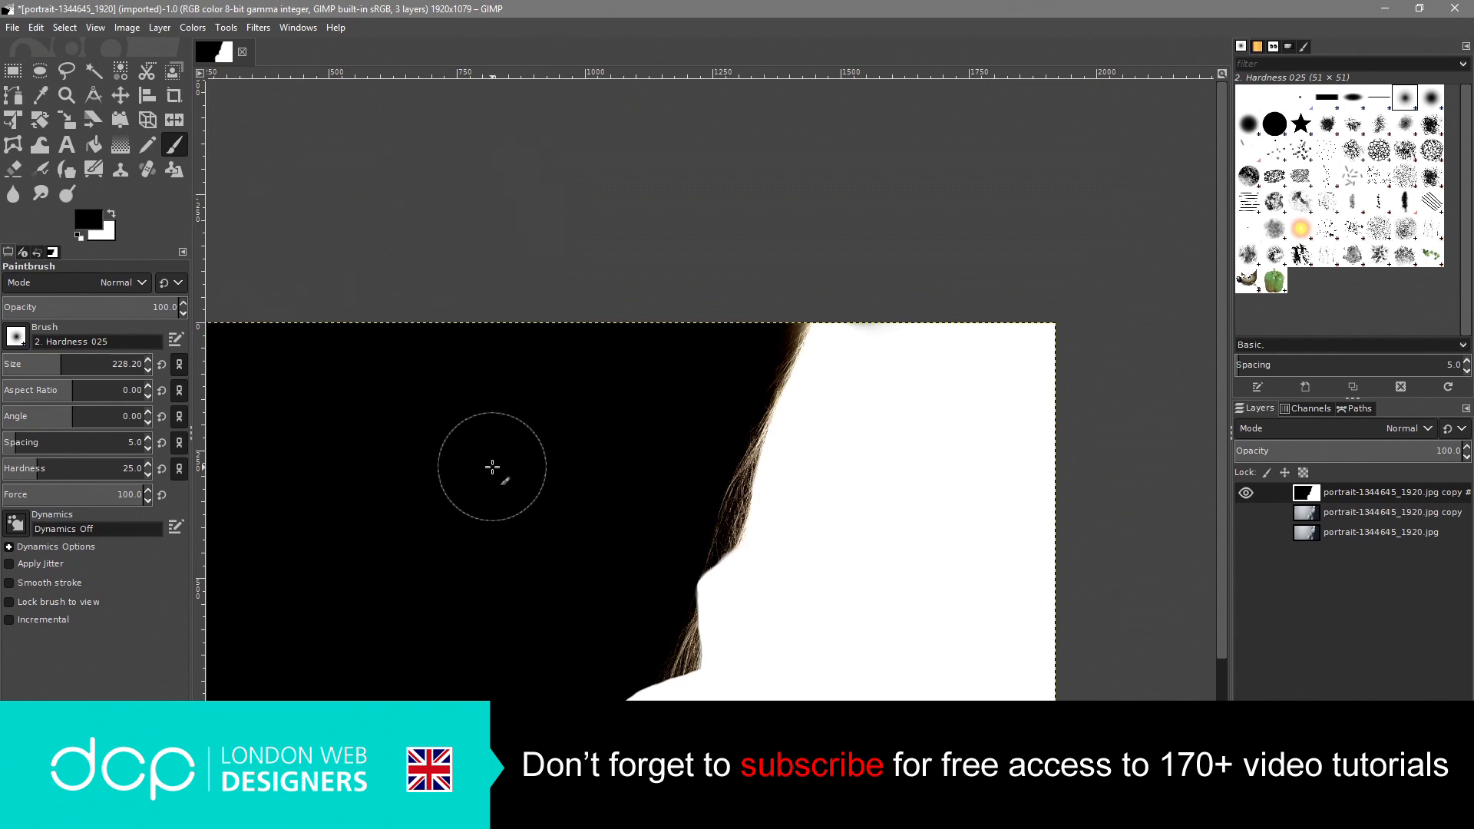
left_click(126, 95)
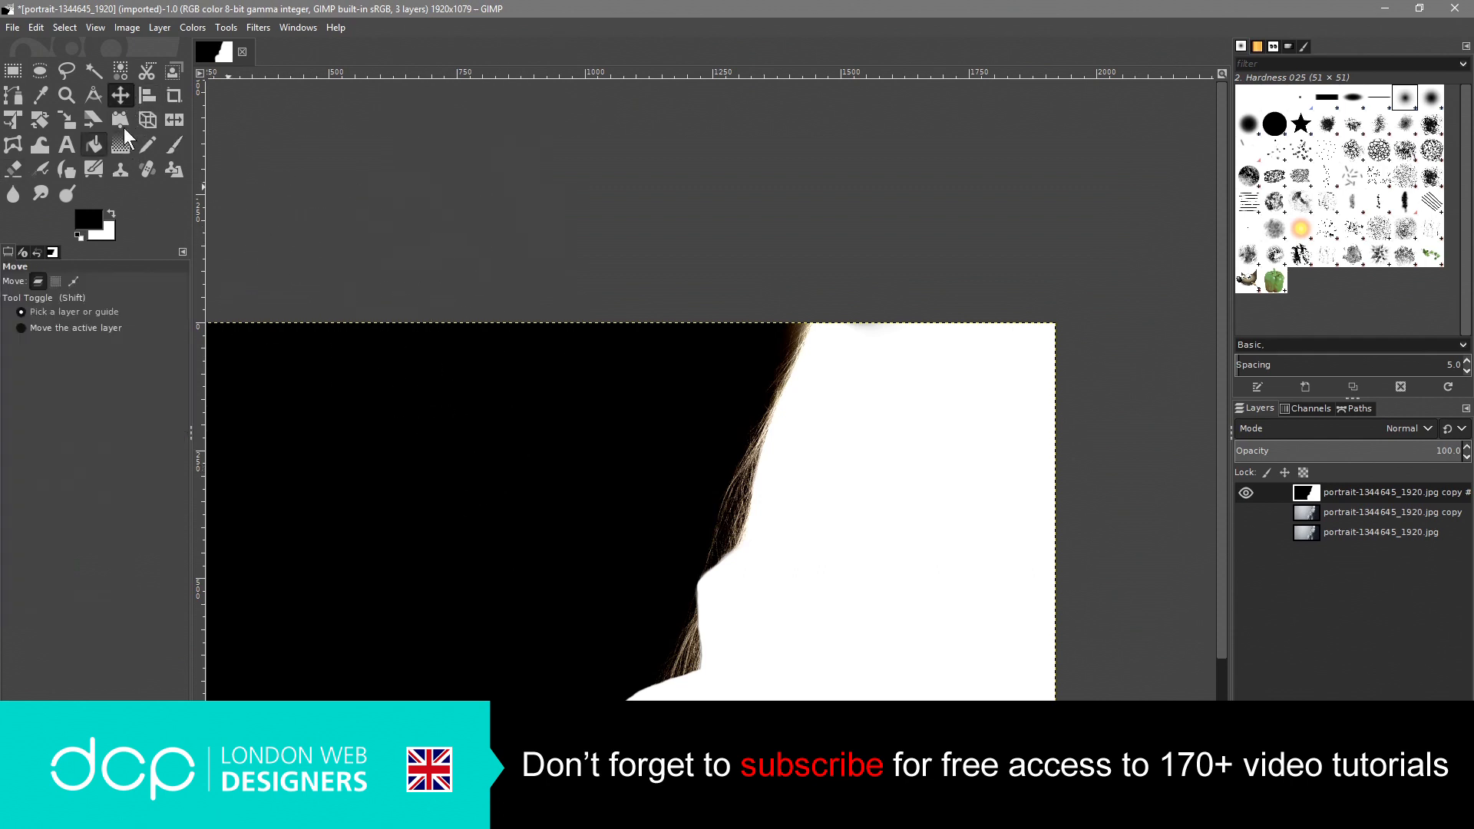
left_click_drag(457, 280, 609, 105)
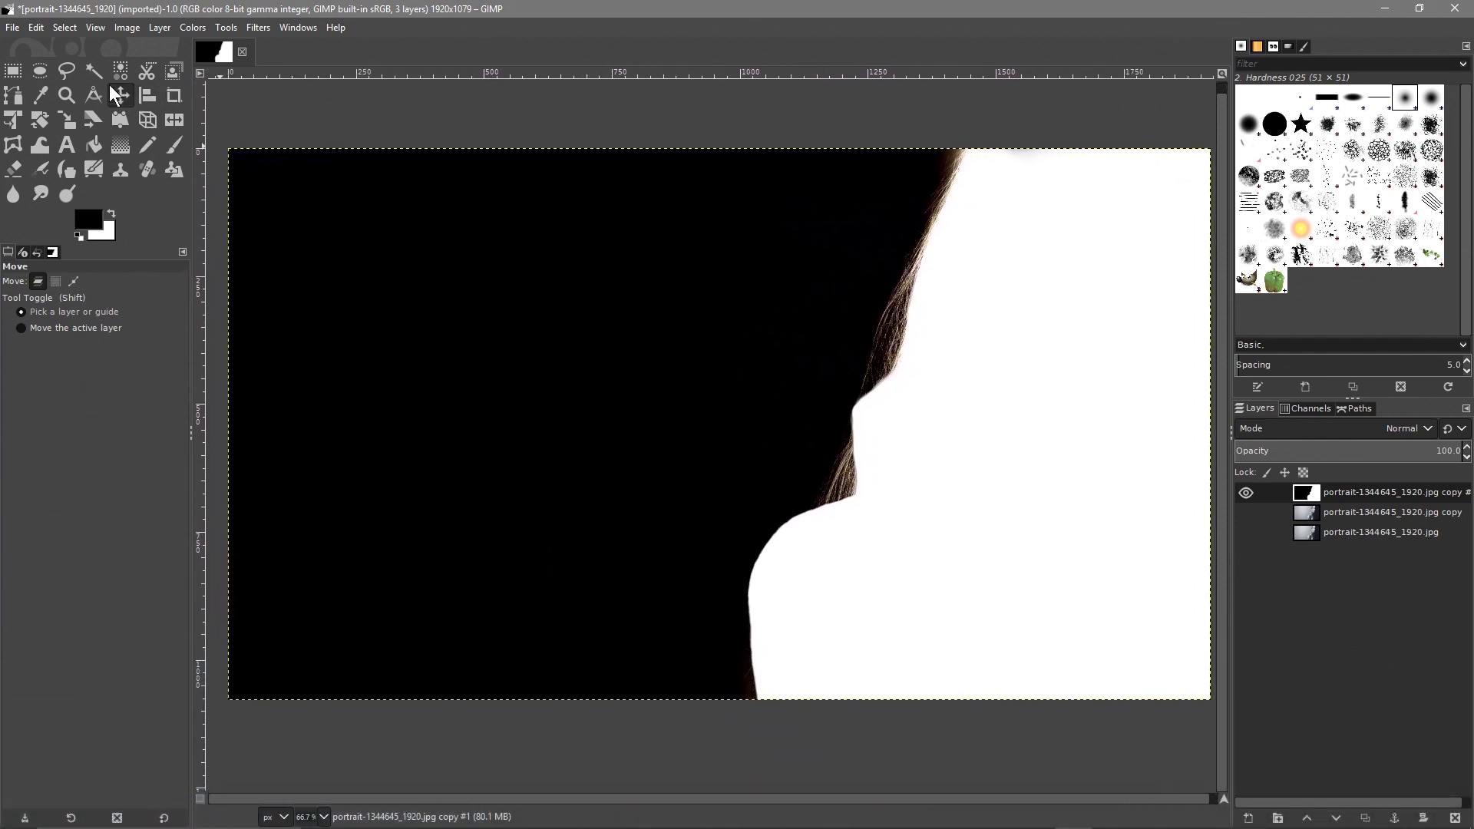
Step: Save the project as double-exposure-01.xcf in the GIMP 2.10 - Double Exposure Tutorial folder
left_click(15, 28)
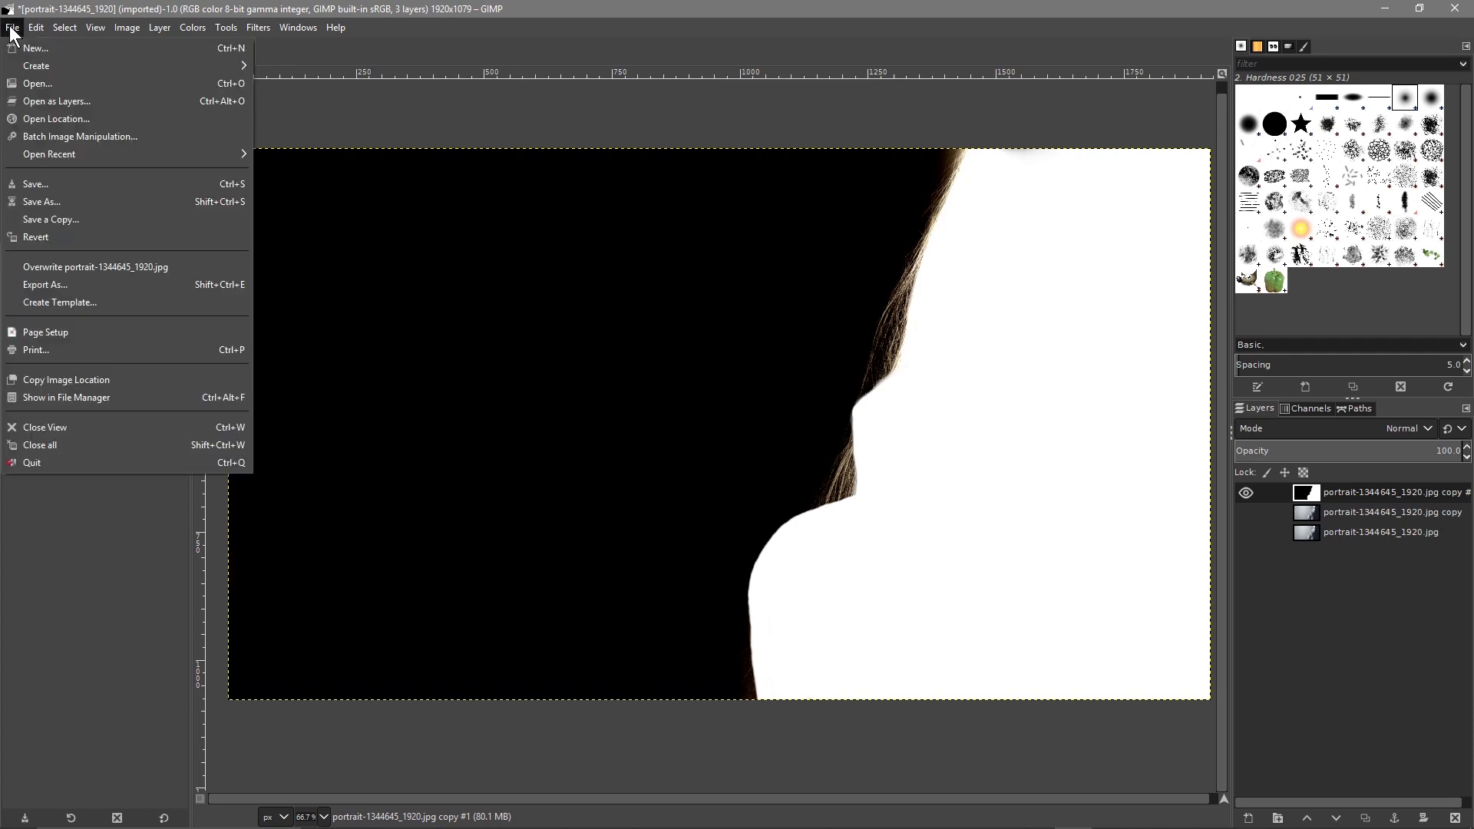
left_click(45, 192)
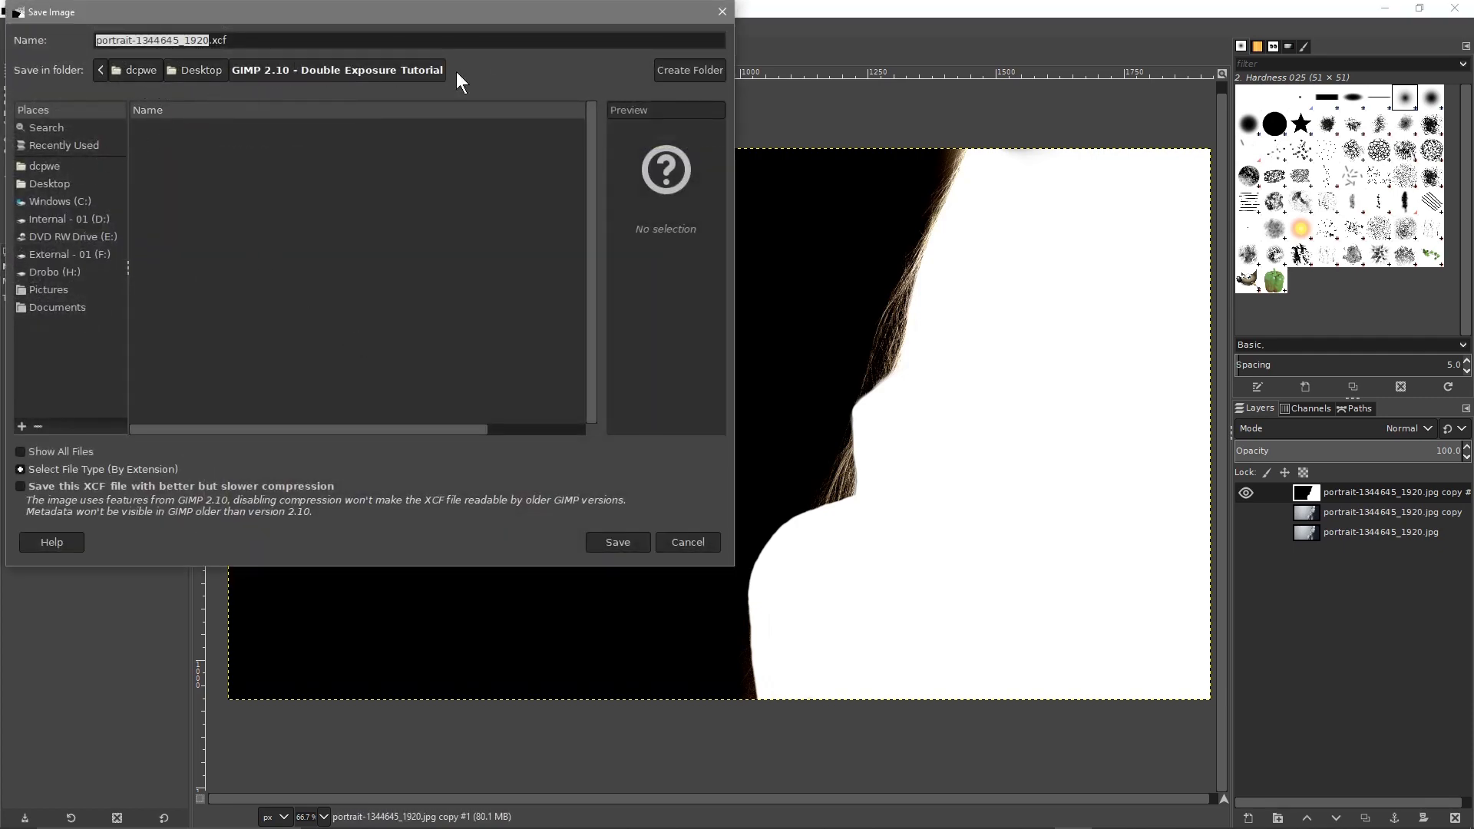
left_click(209, 38)
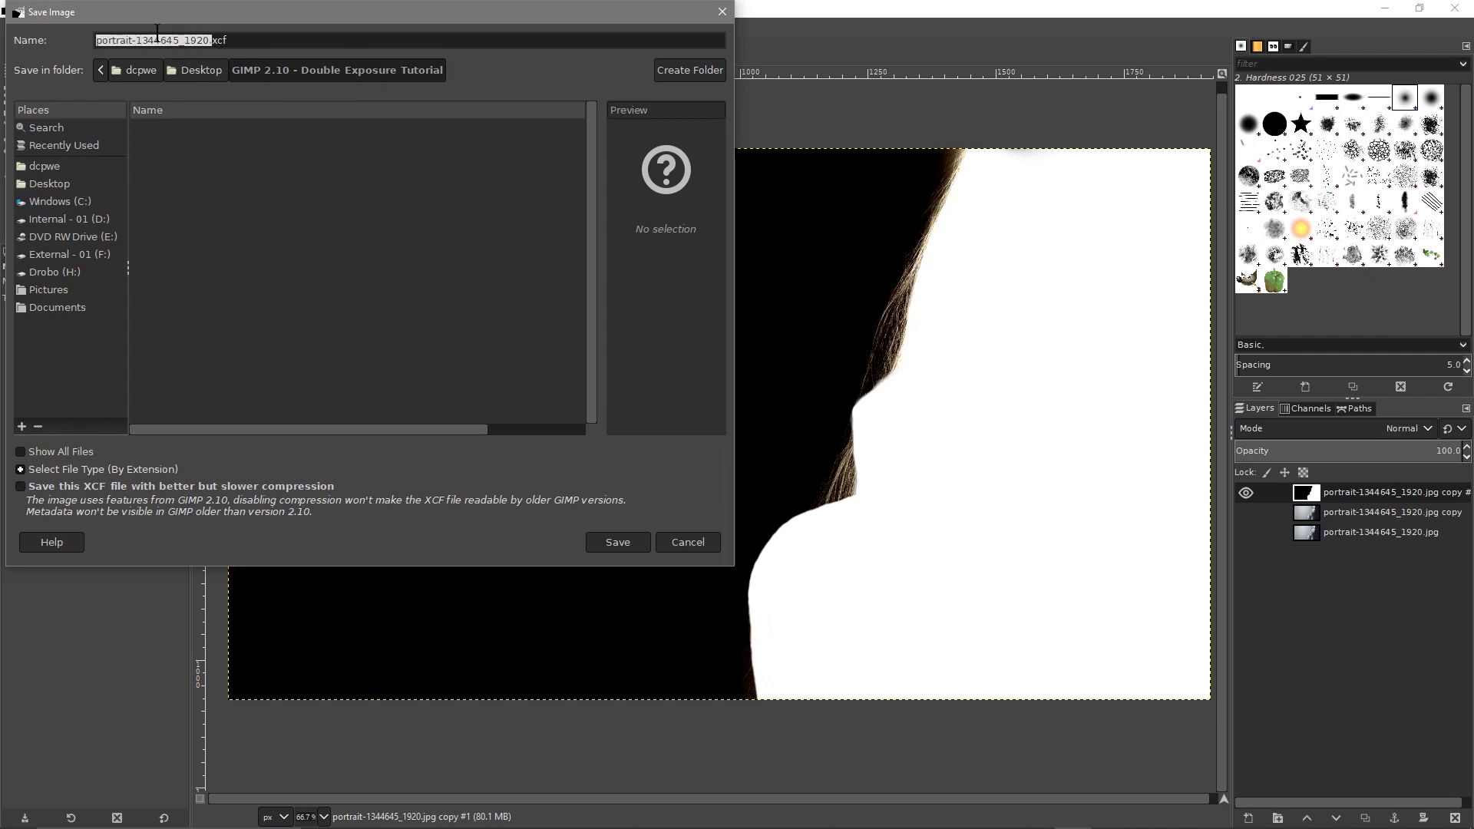
left_click(183, 39)
type("double-exposure-01")
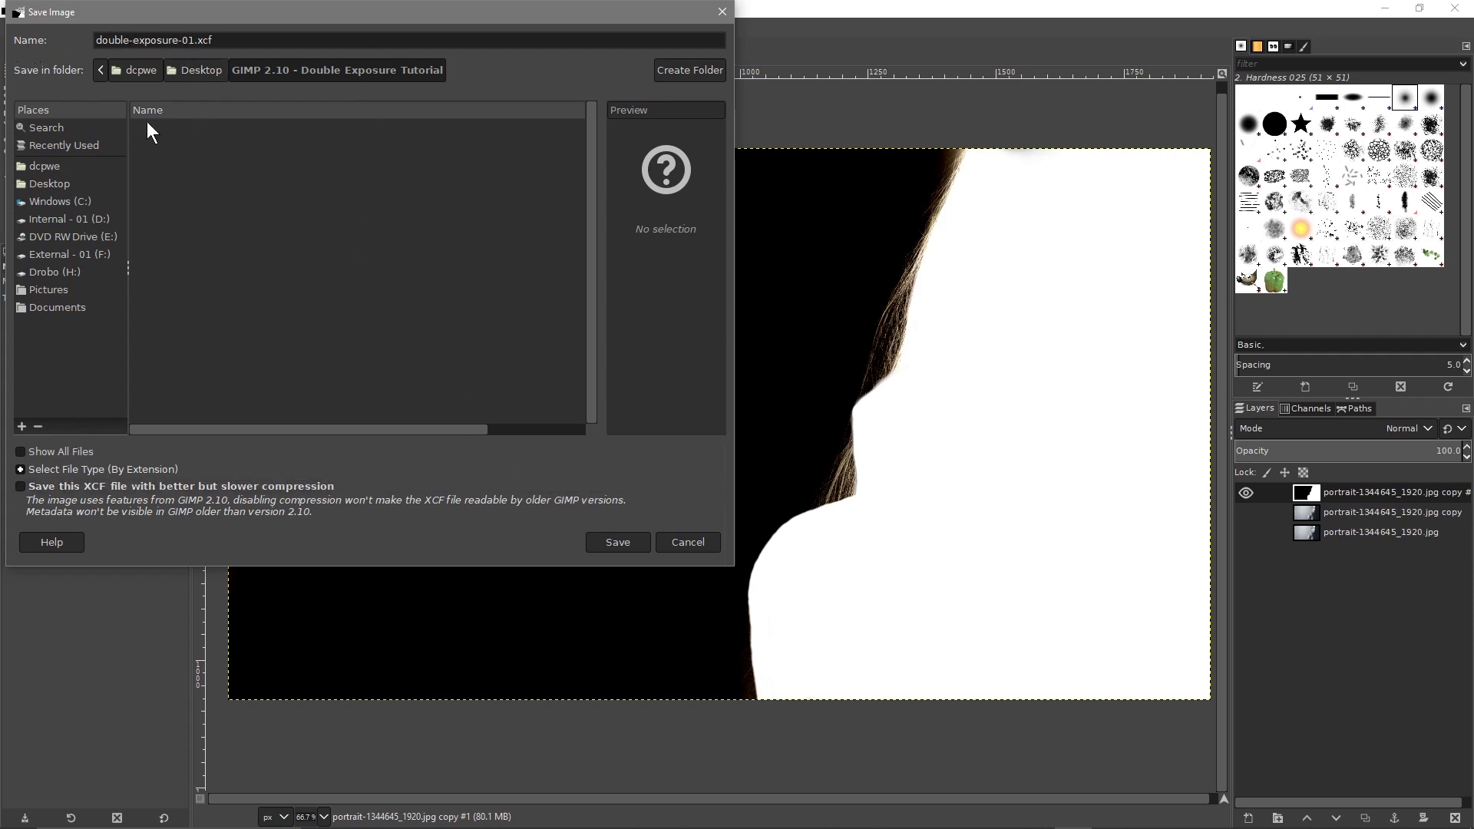
left_click(618, 543)
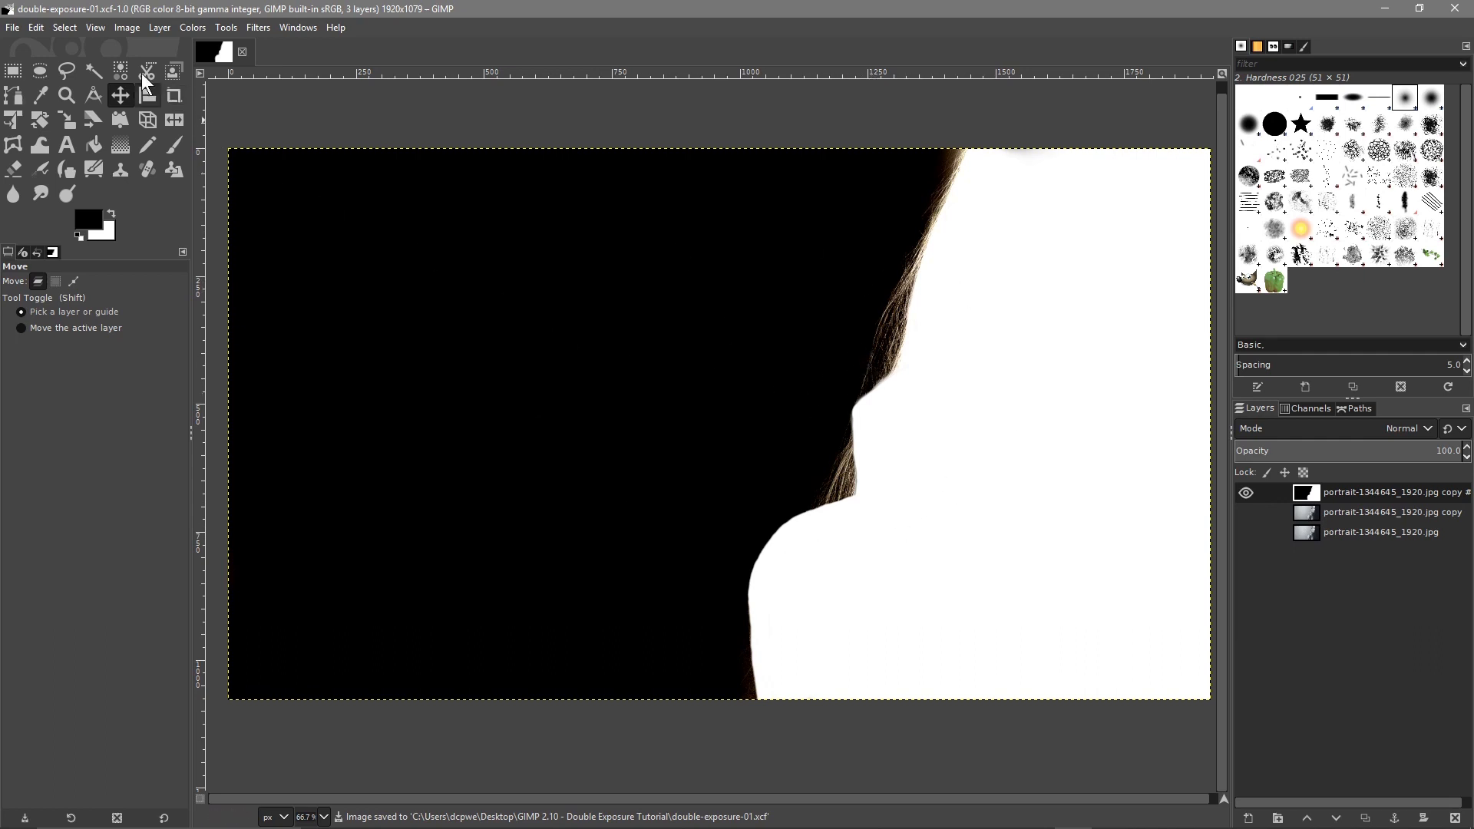
Step: Duplicate the black-and-white mask layer twice
left_click(66, 29)
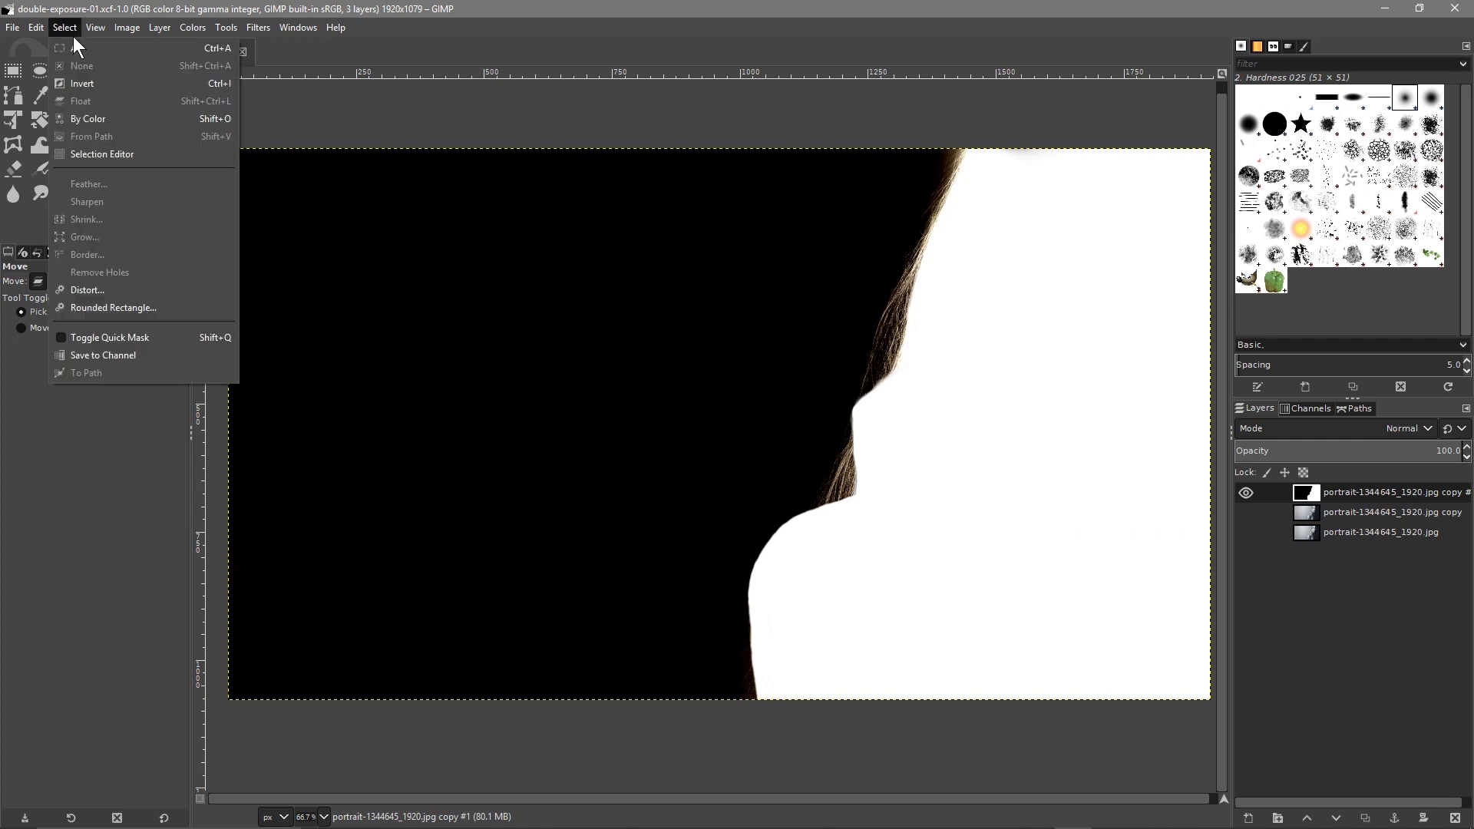
left_click(71, 30)
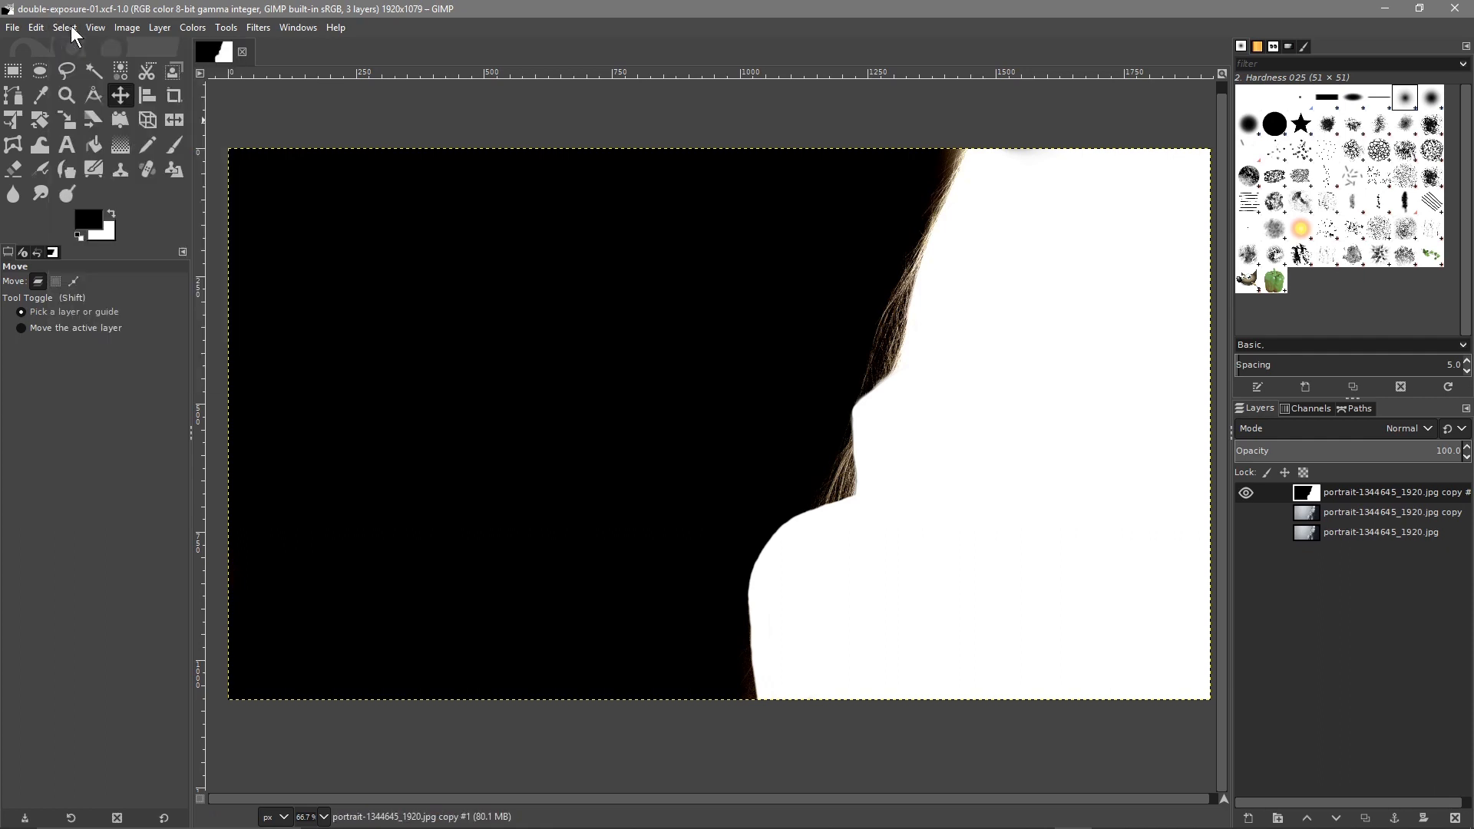
right_click(1339, 490)
left_click(1255, 166)
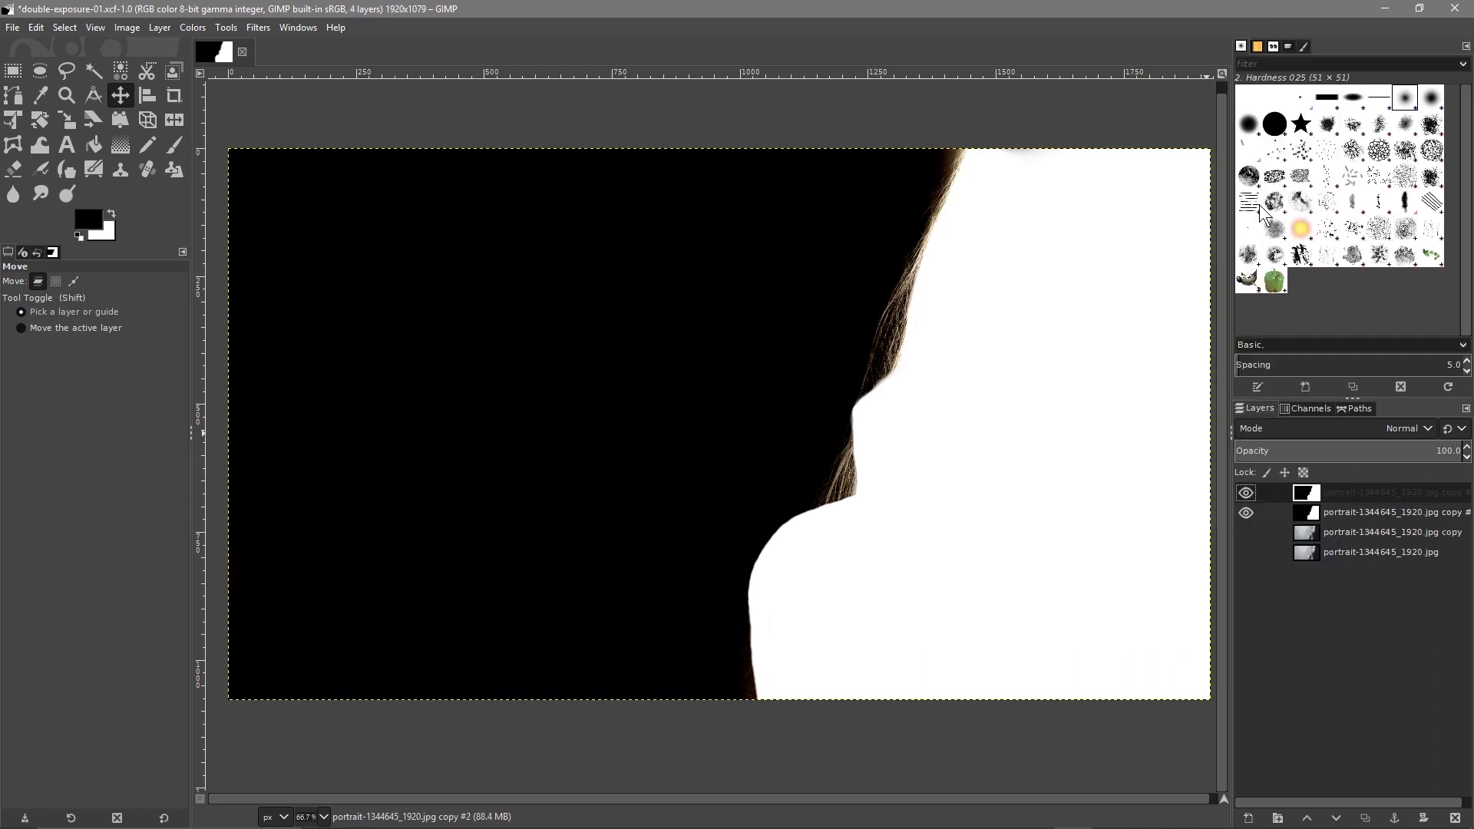
right_click(1338, 496)
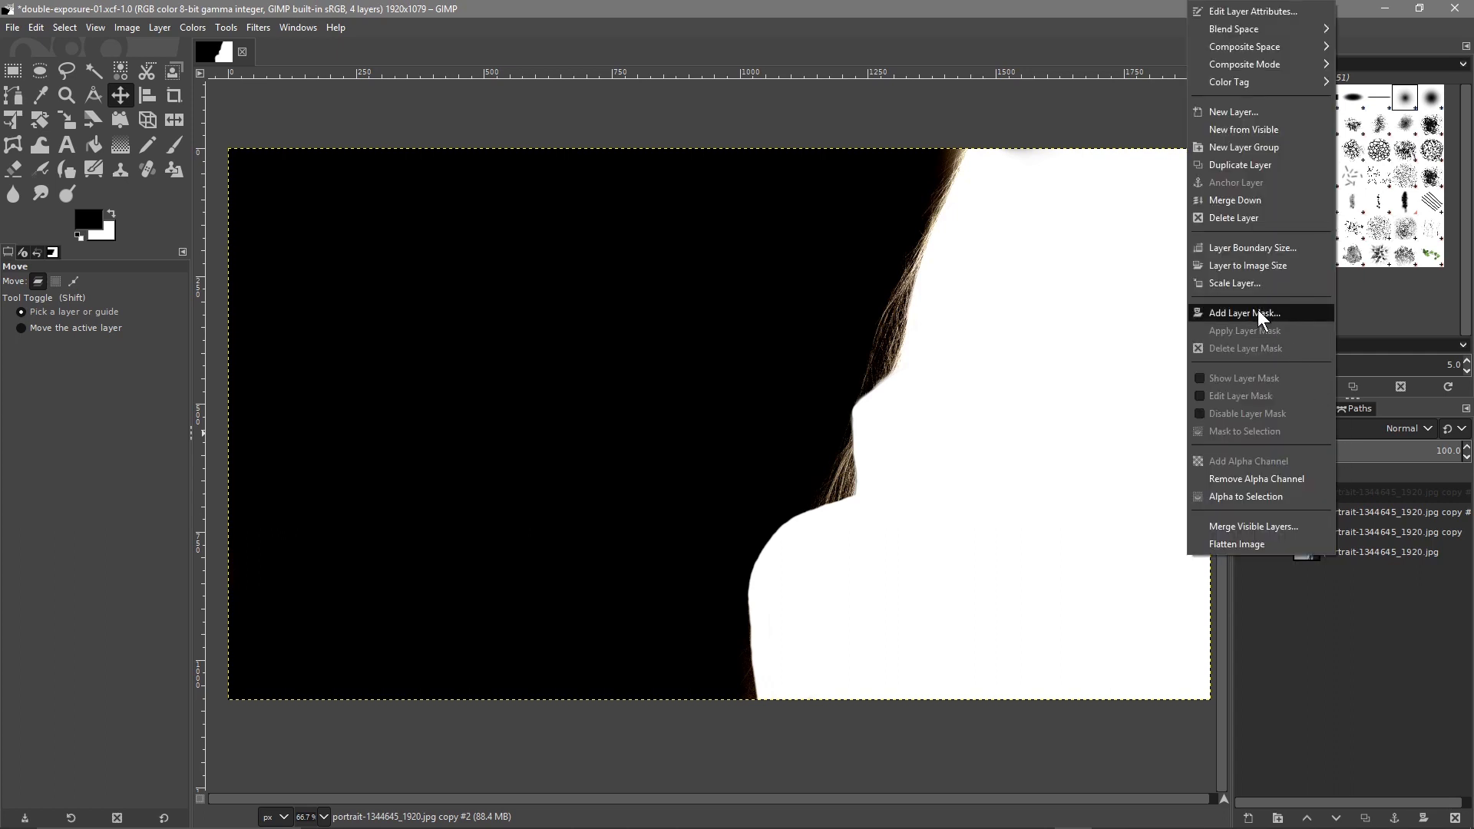
left_click(1250, 168)
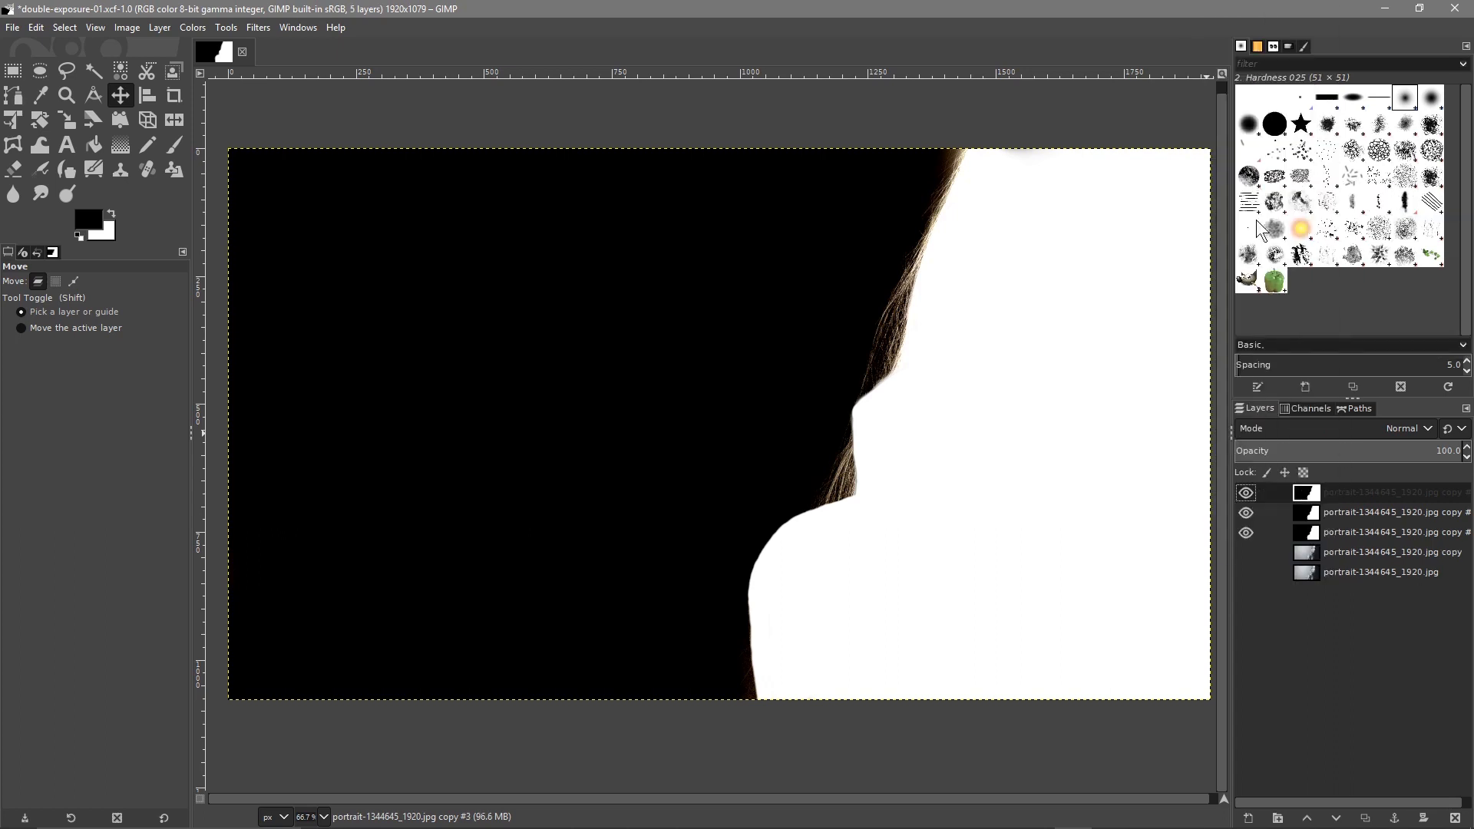
Step: Duplicate the portrait copy layer, make the duplicate visible and hide the two lower black-and-white mask layers
left_click(1330, 572)
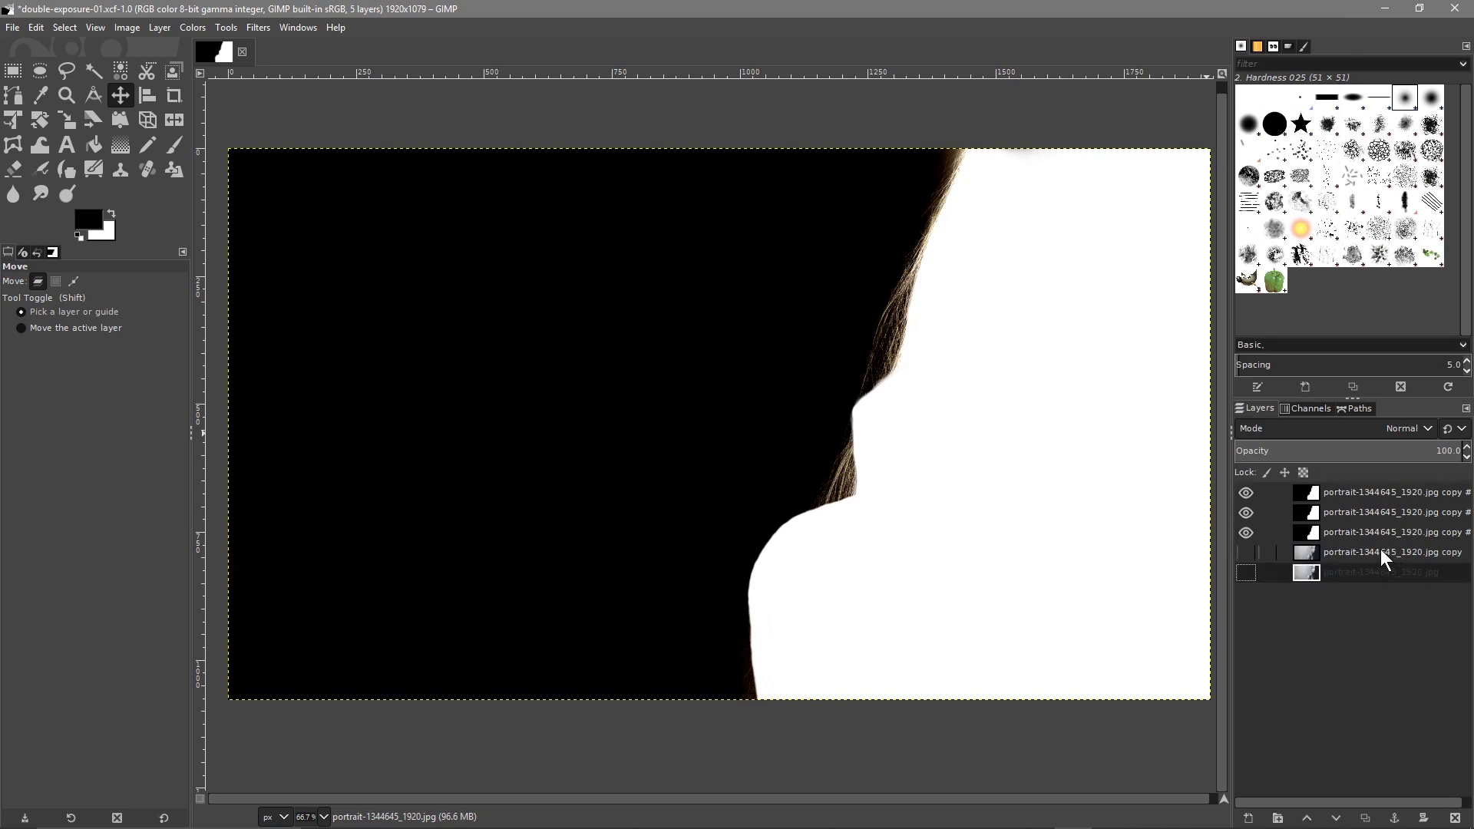
left_click(1343, 560)
right_click(1339, 555)
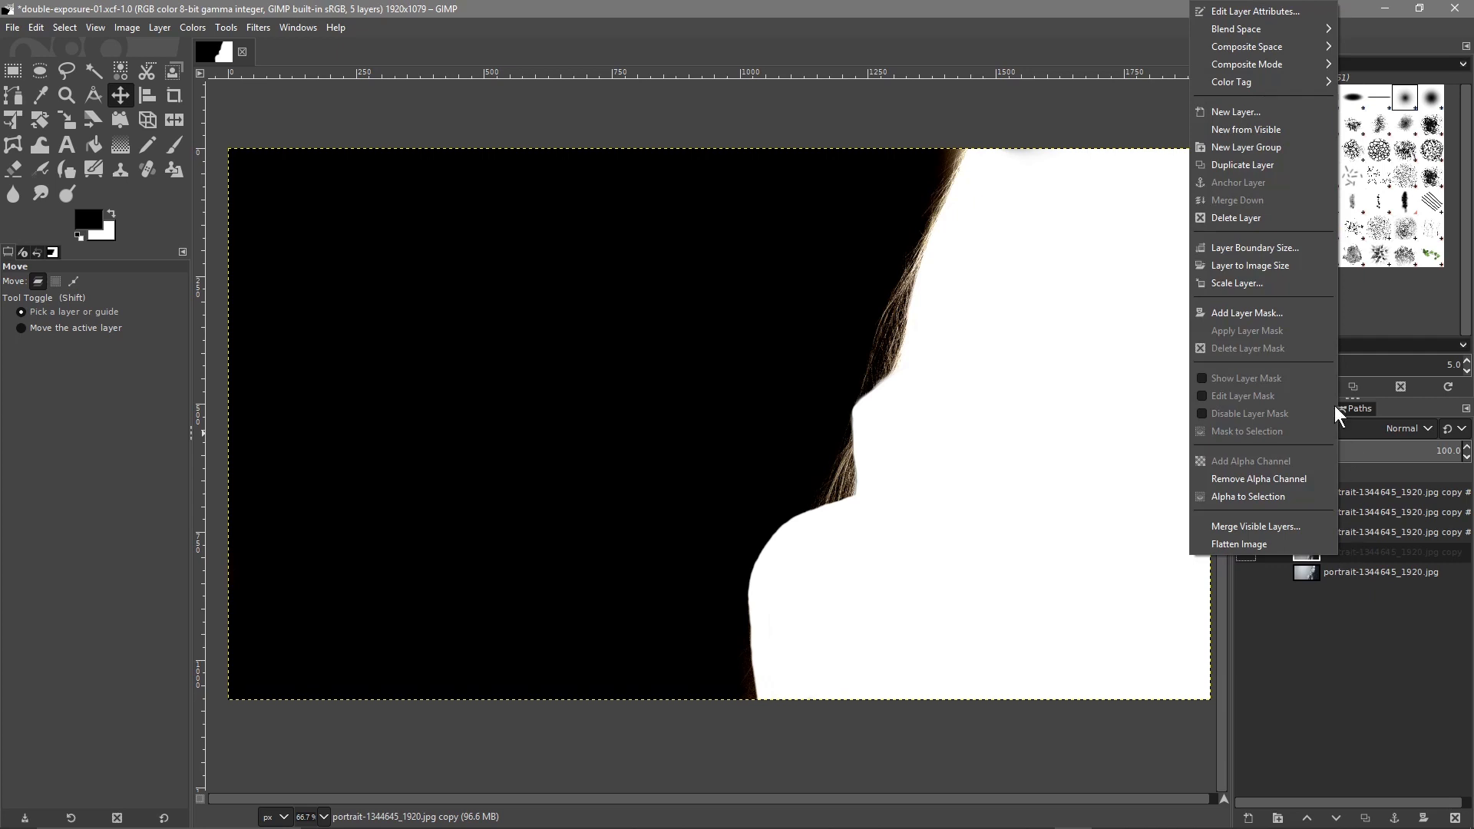
left_click(1265, 167)
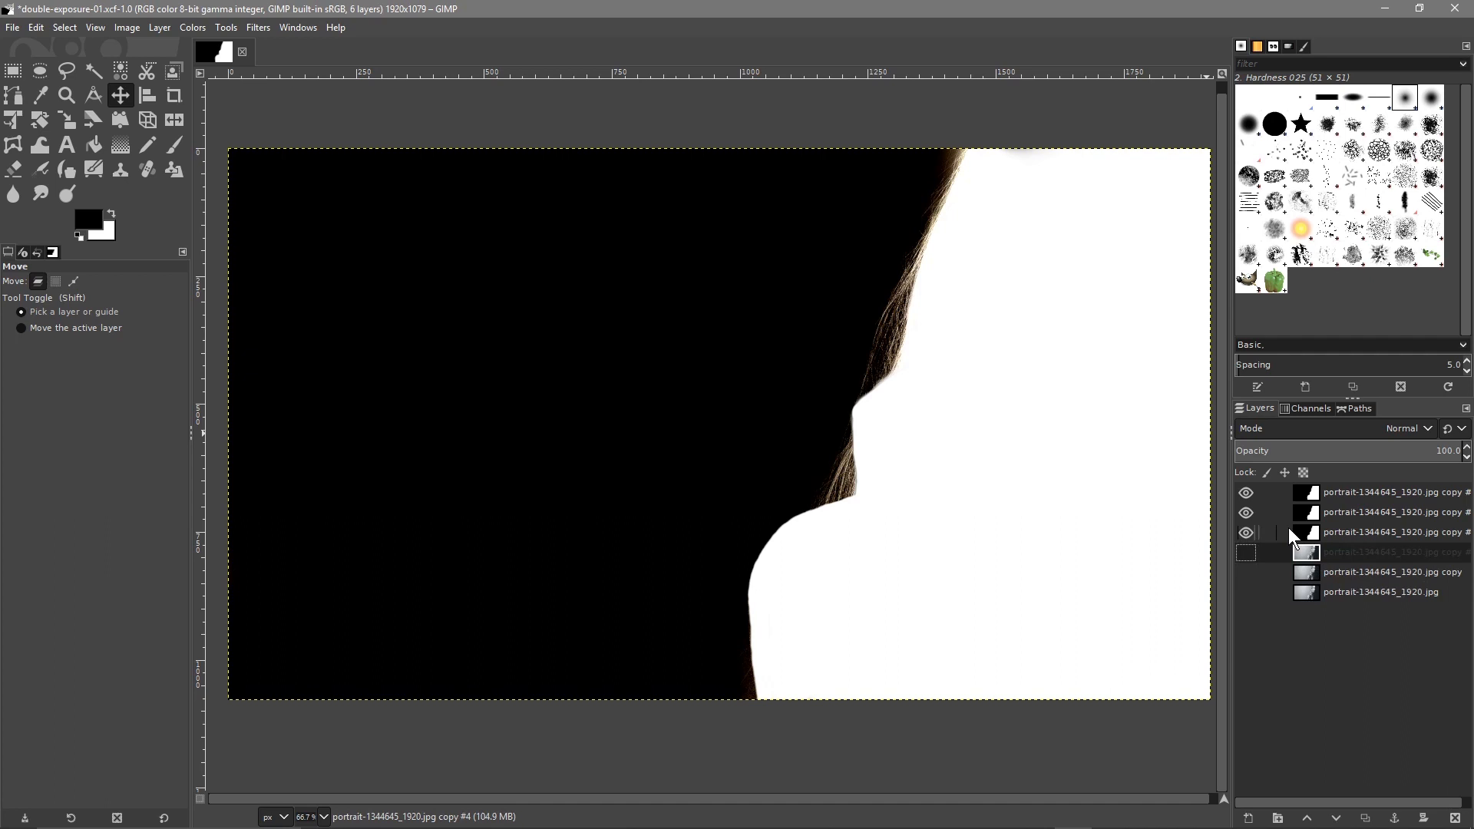
left_click(1313, 512)
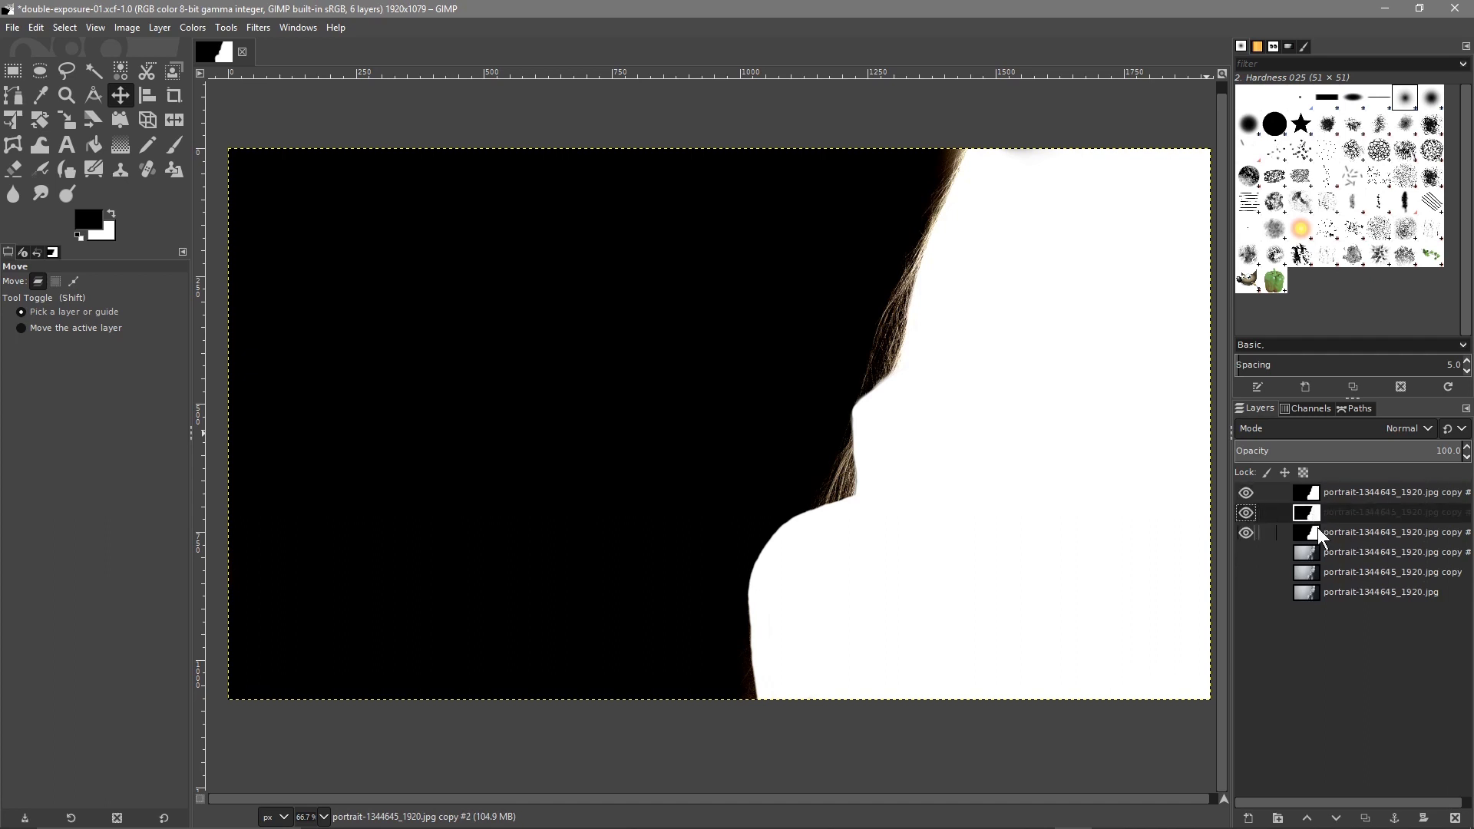
left_click(1318, 530)
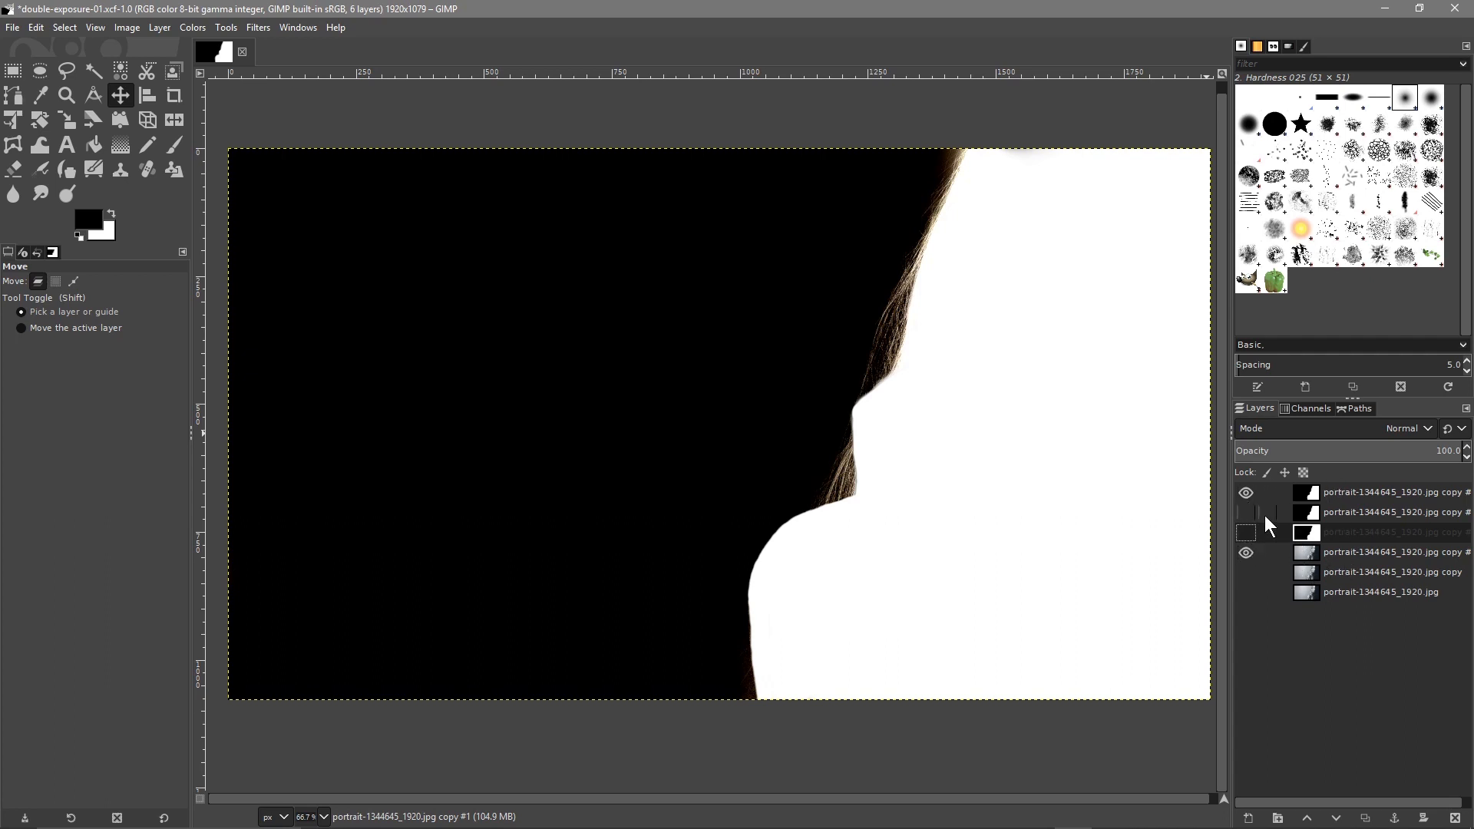
Step: Select everything on the topmost black-and-white mask layer, copy it, and hide that layer
left_click(1342, 491)
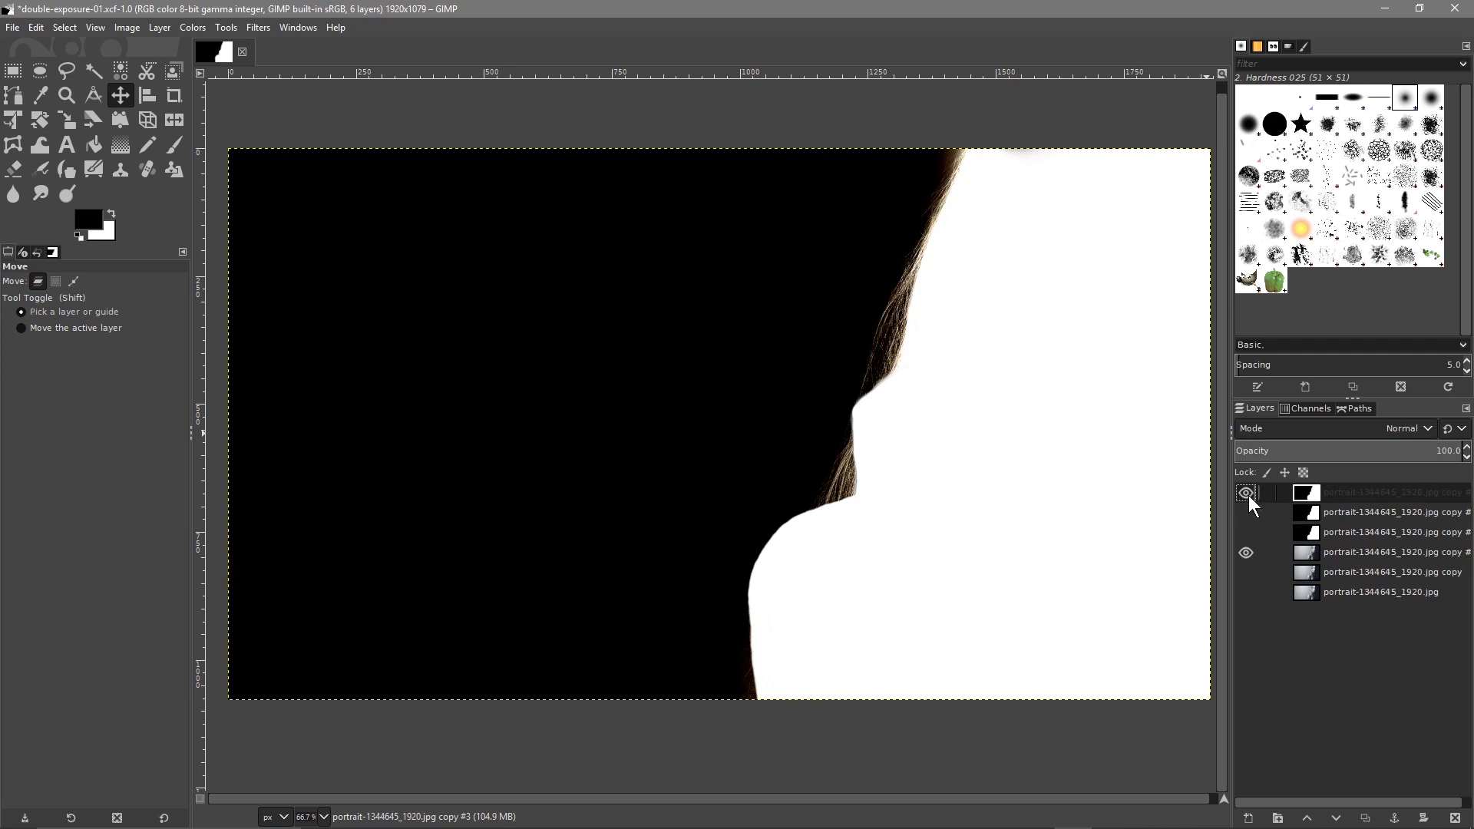
left_click(62, 28)
left_click(74, 47)
left_click(62, 27)
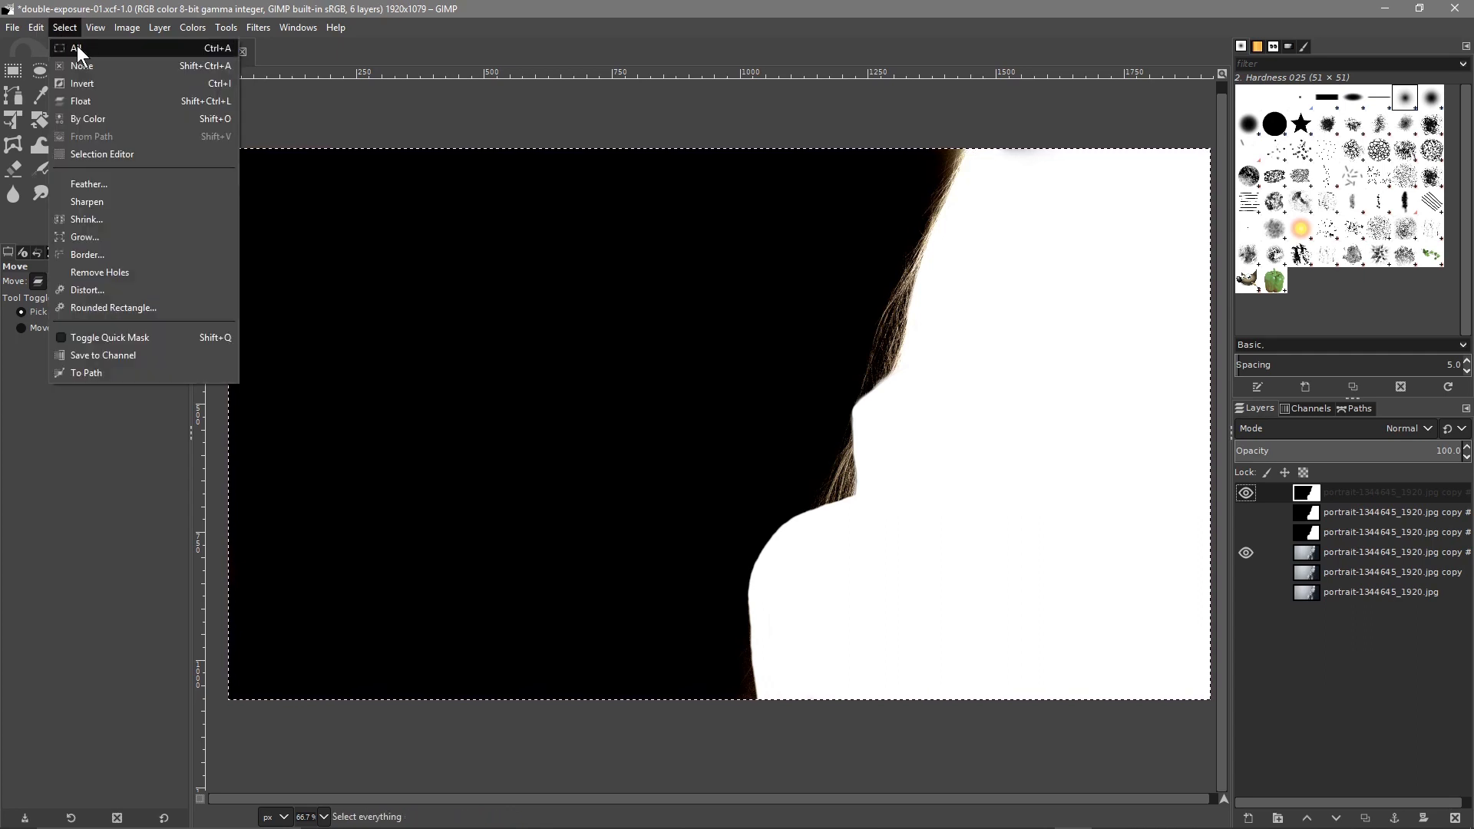
left_click(38, 26)
left_click(39, 26)
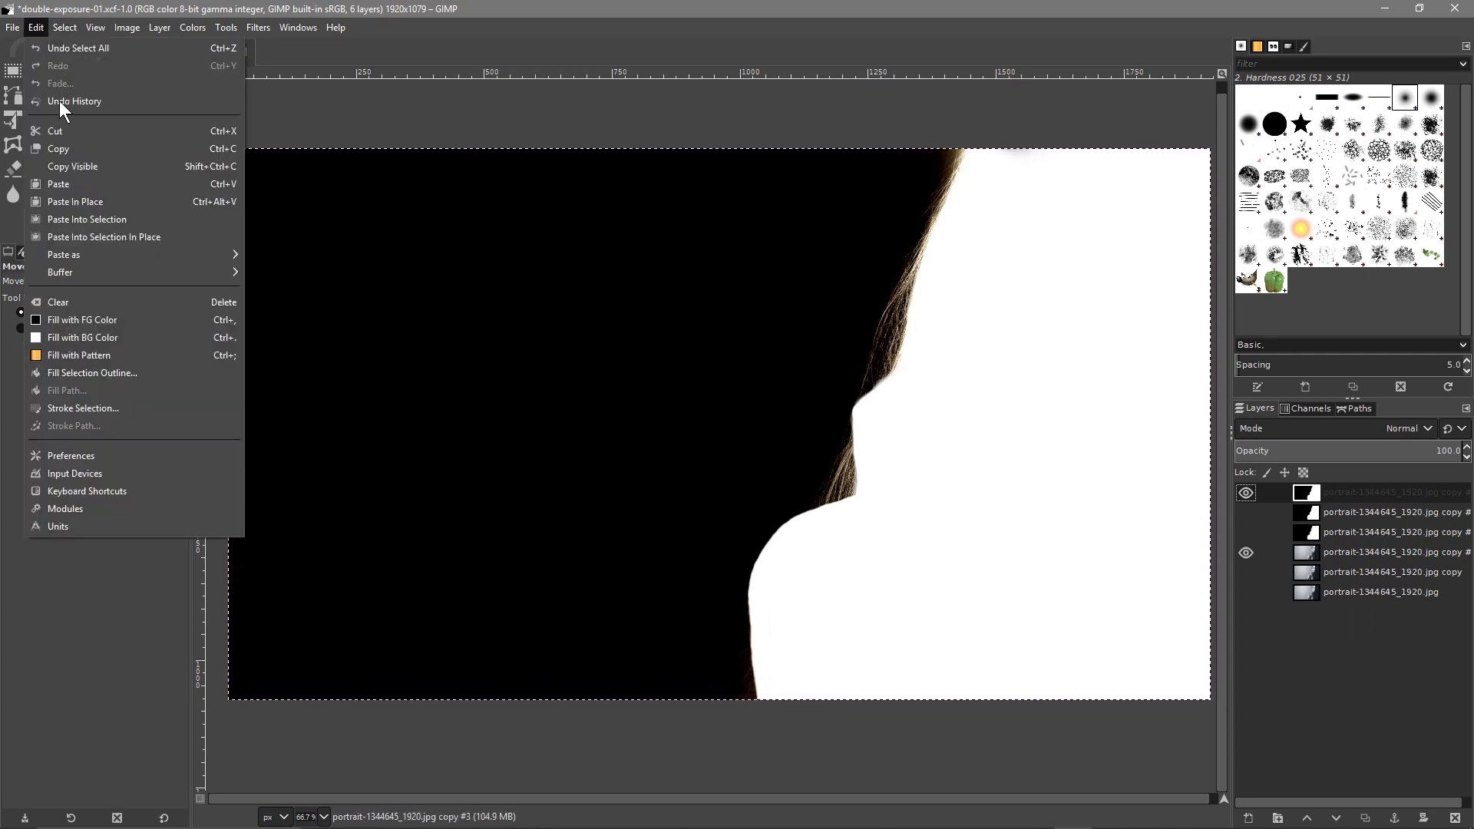
left_click(55, 149)
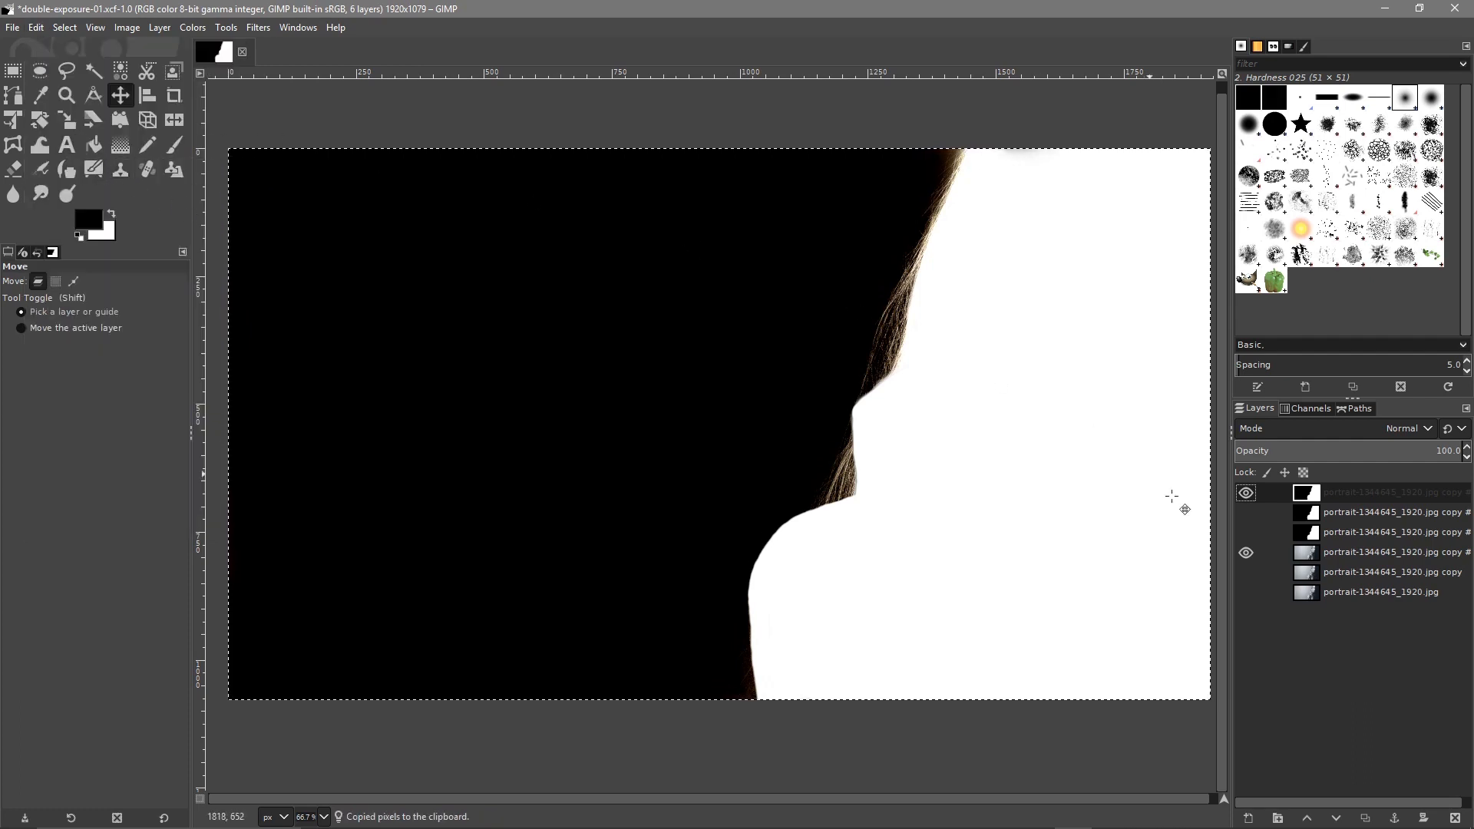
left_click(1243, 492)
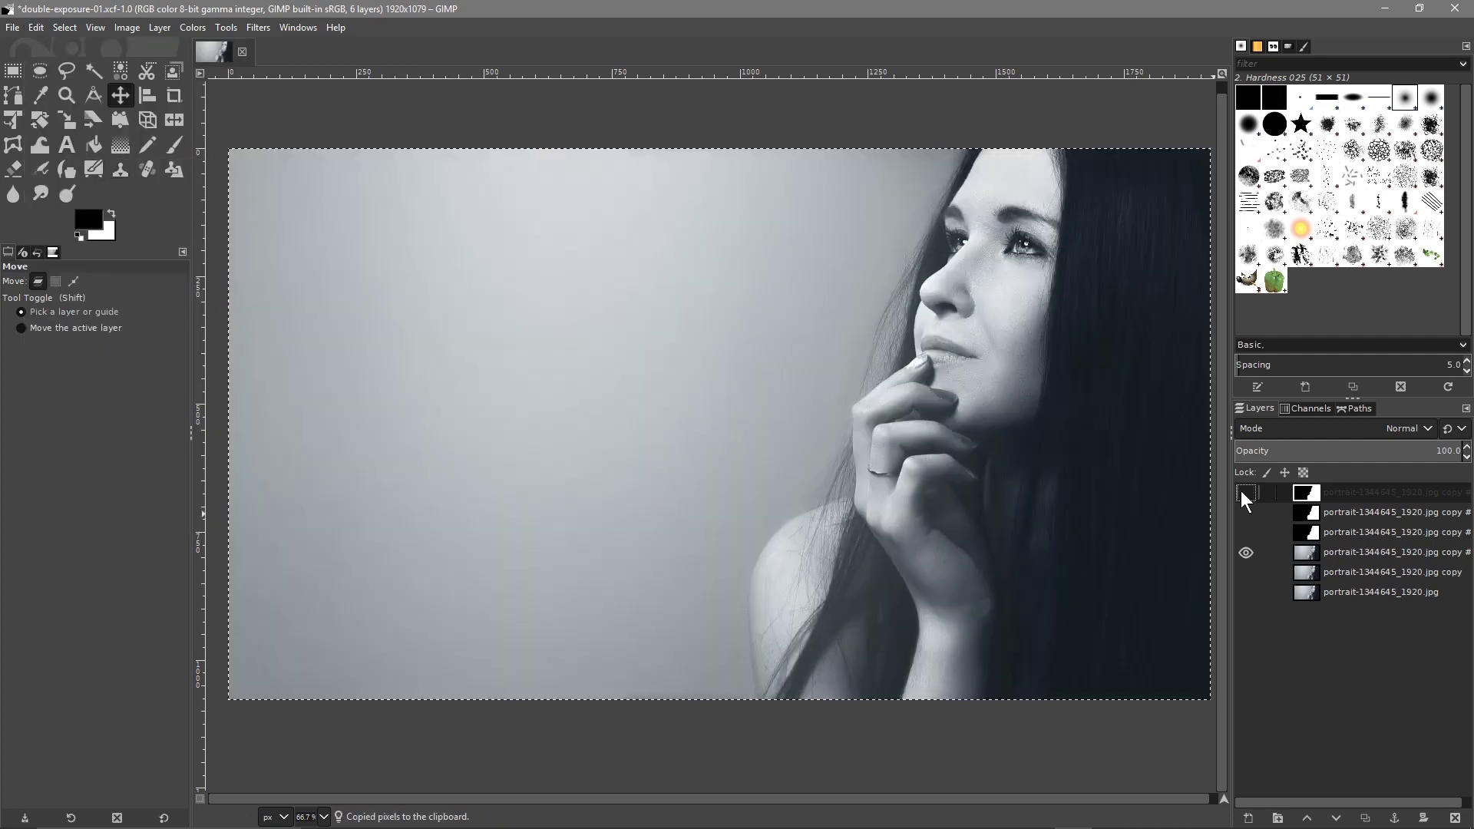
Step: Add a Black (full transparency) layer mask to the visible portrait duplicate and paste the copied mask image into it
left_click(1333, 550)
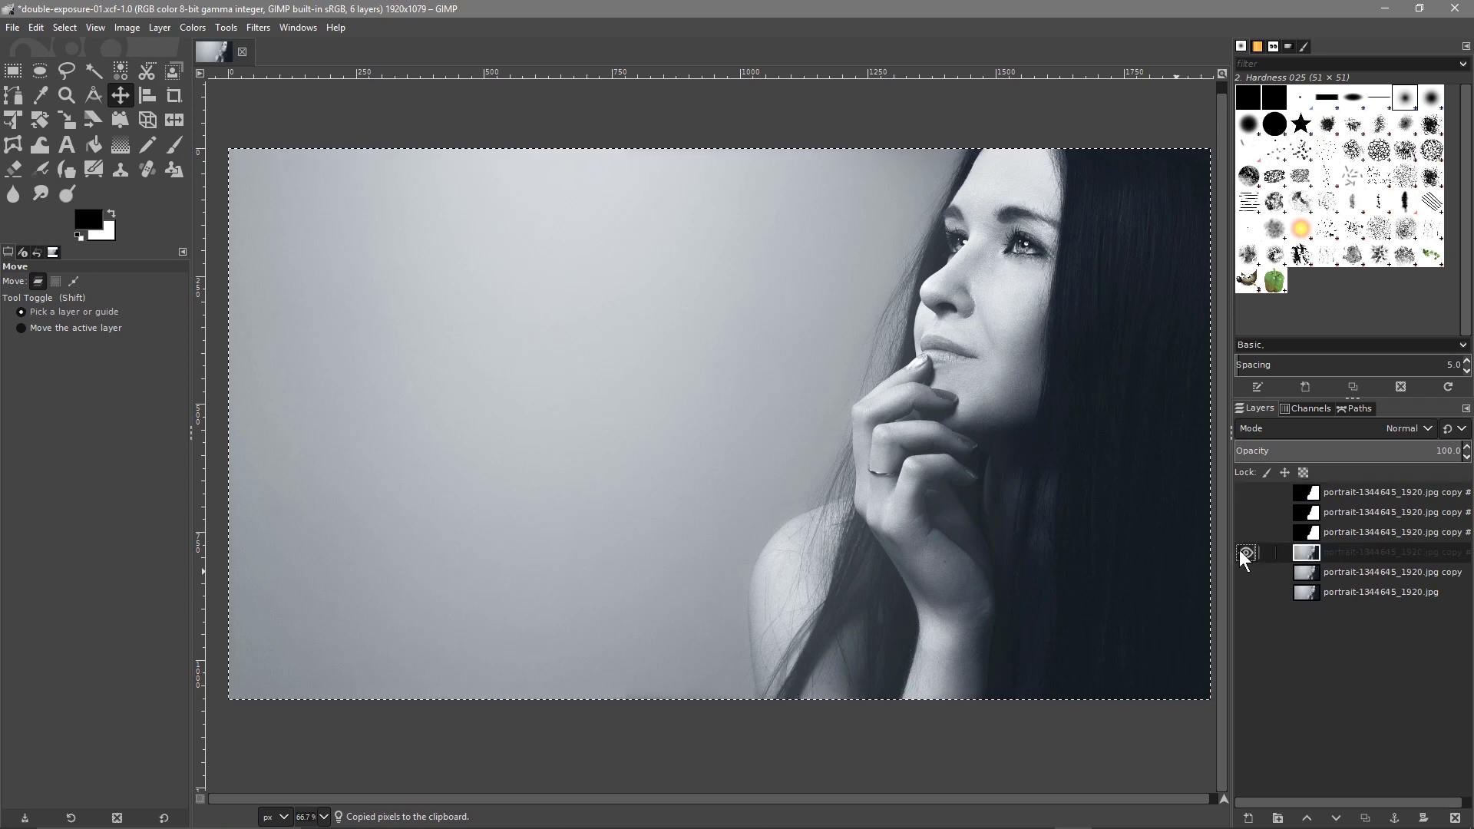
right_click(1317, 550)
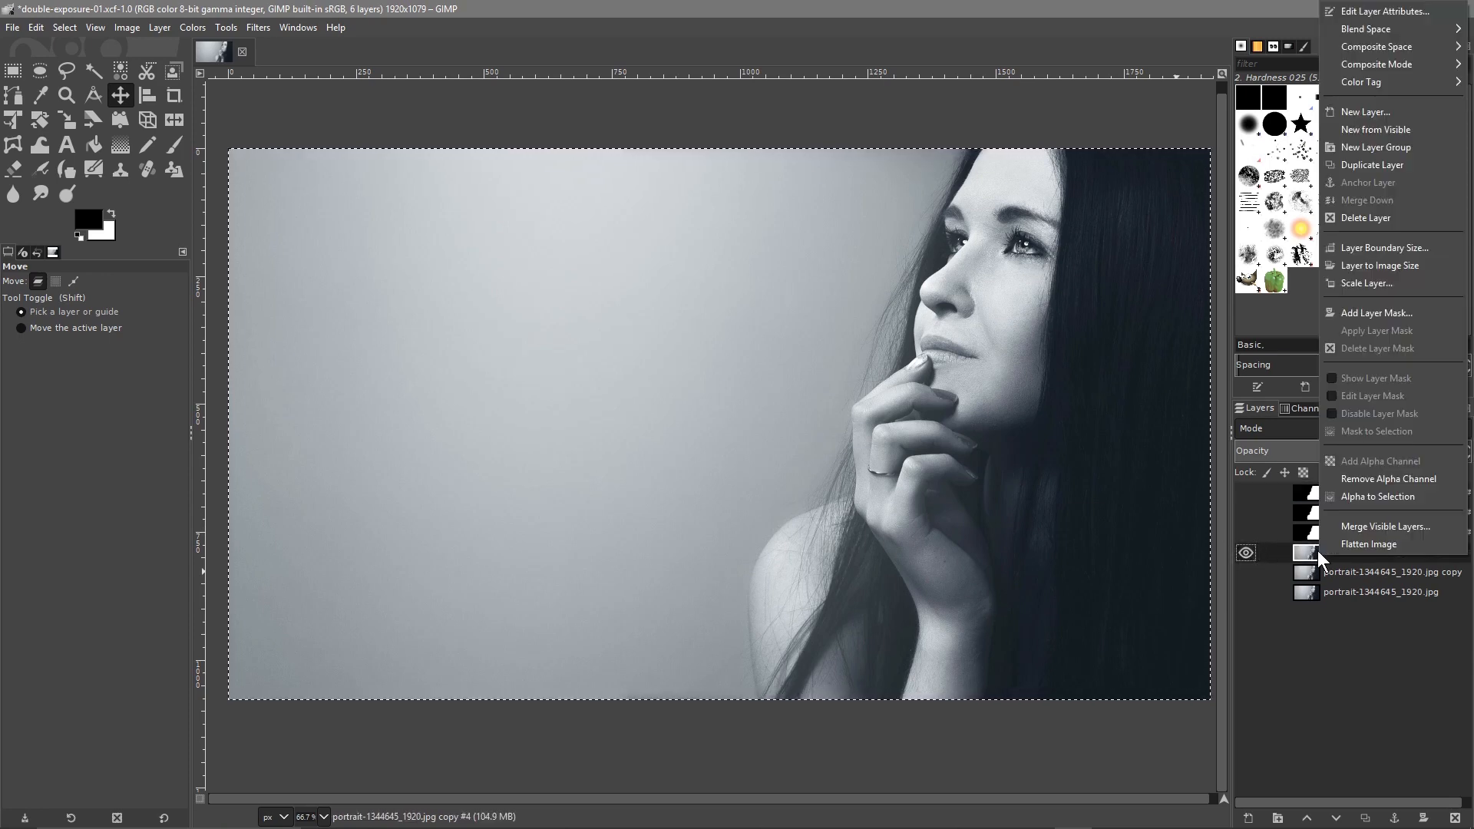
left_click(1378, 312)
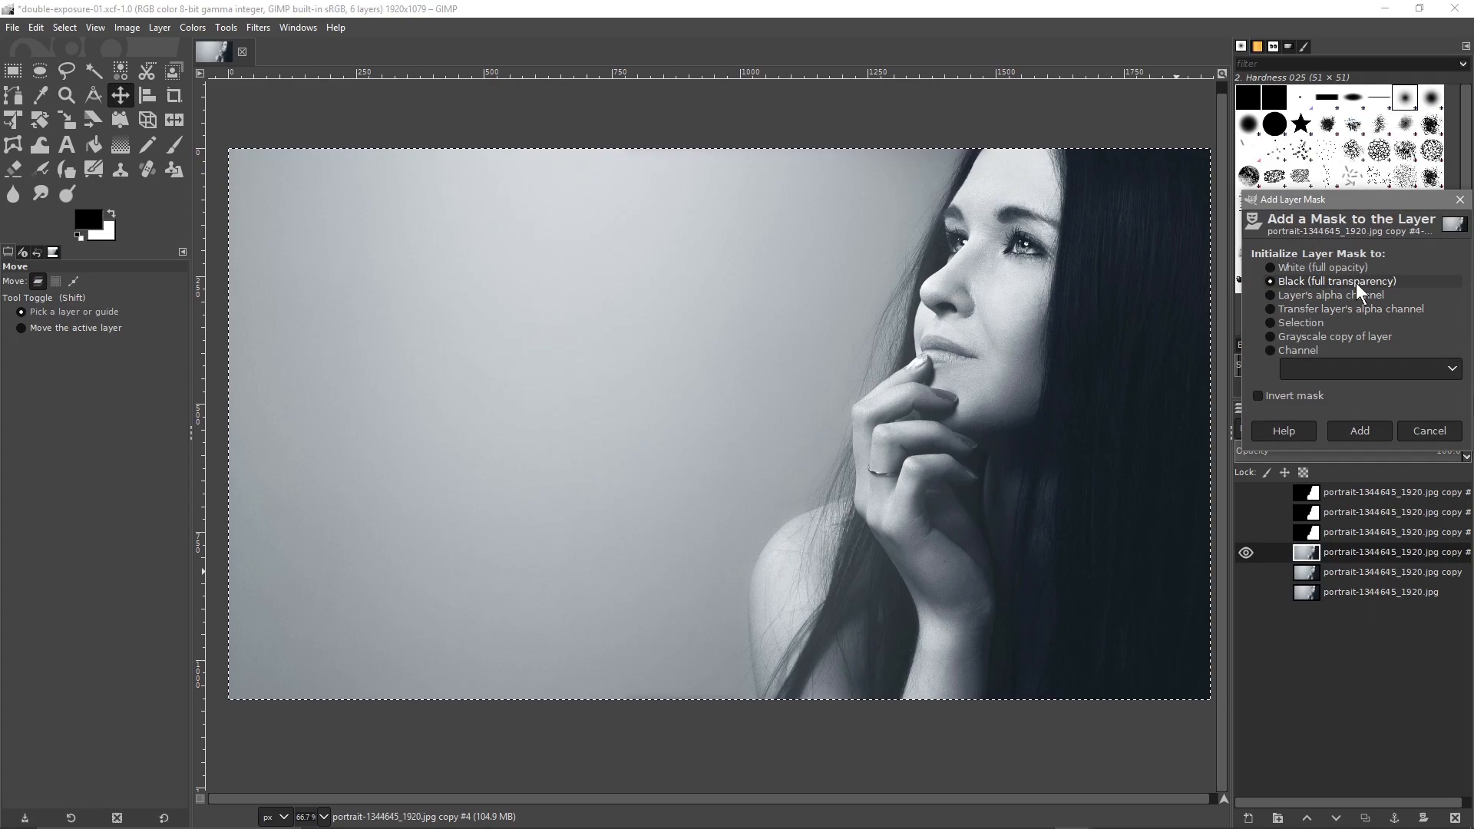
left_click(1361, 430)
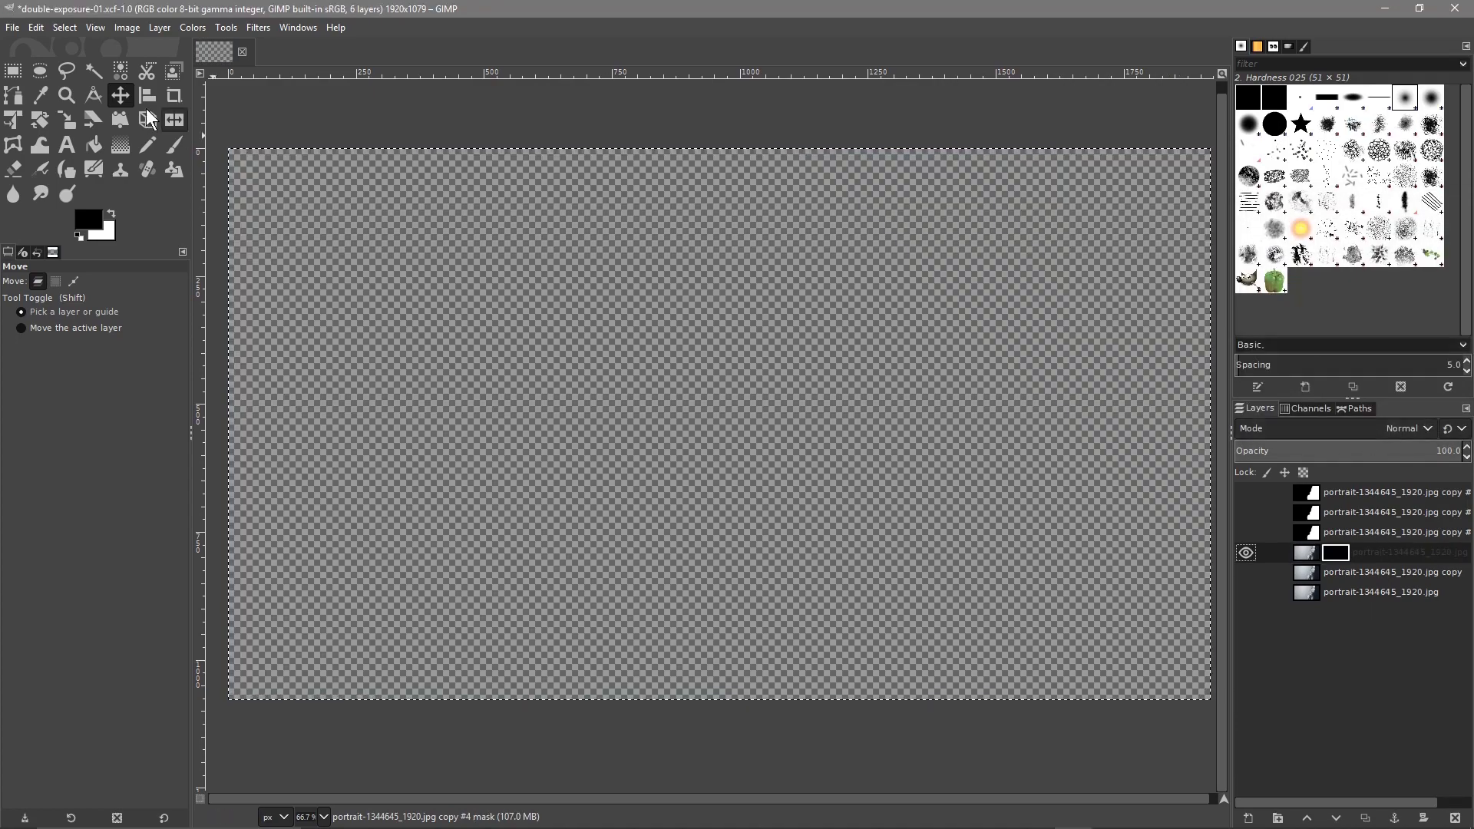
left_click(39, 25)
left_click(66, 179)
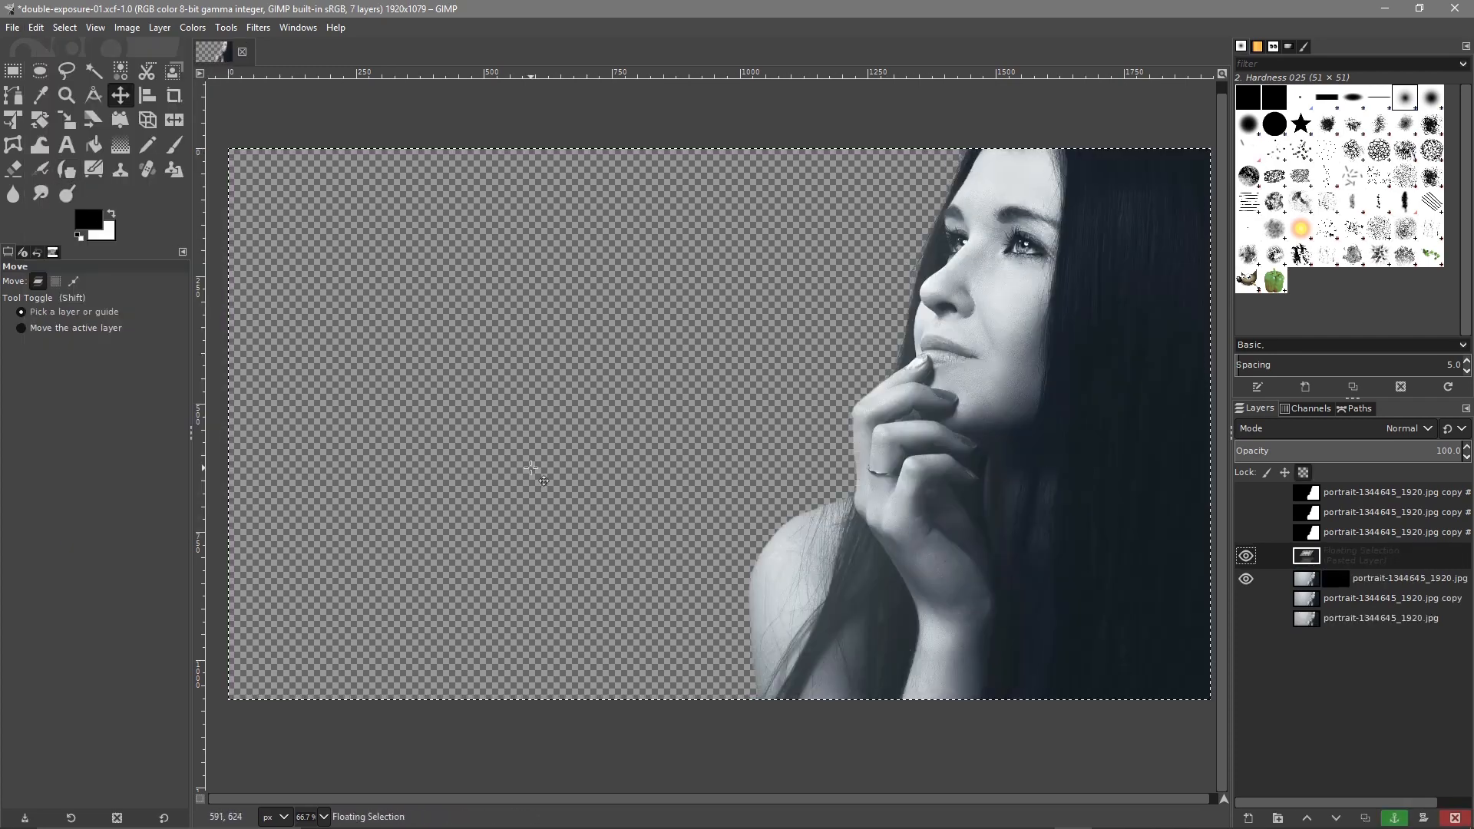
Step: Save the project as double-exposure-02.xcf and anchor the pasted floating selection to the portrait's layer mask
left_click(12, 27)
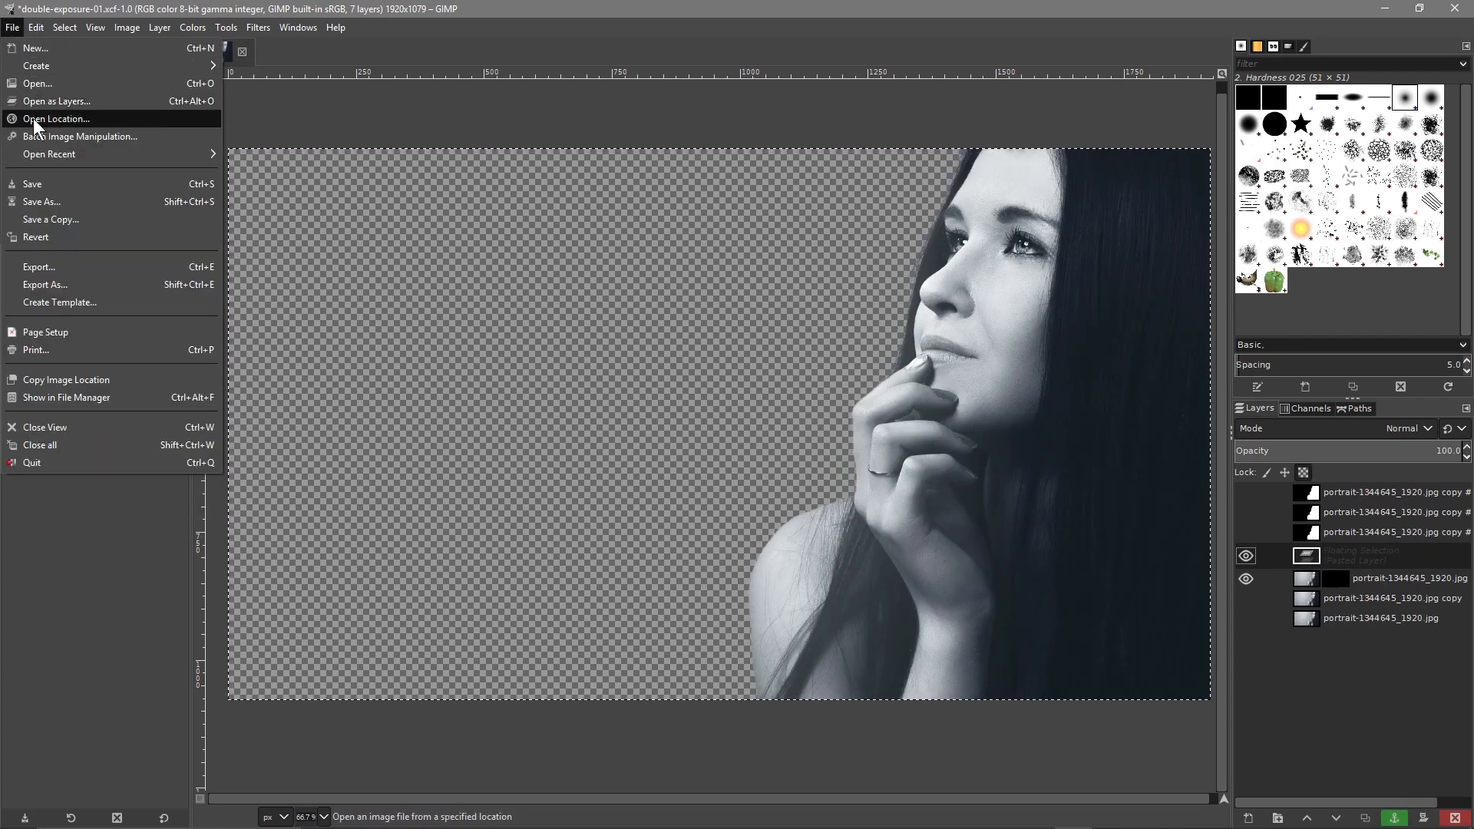
left_click(43, 201)
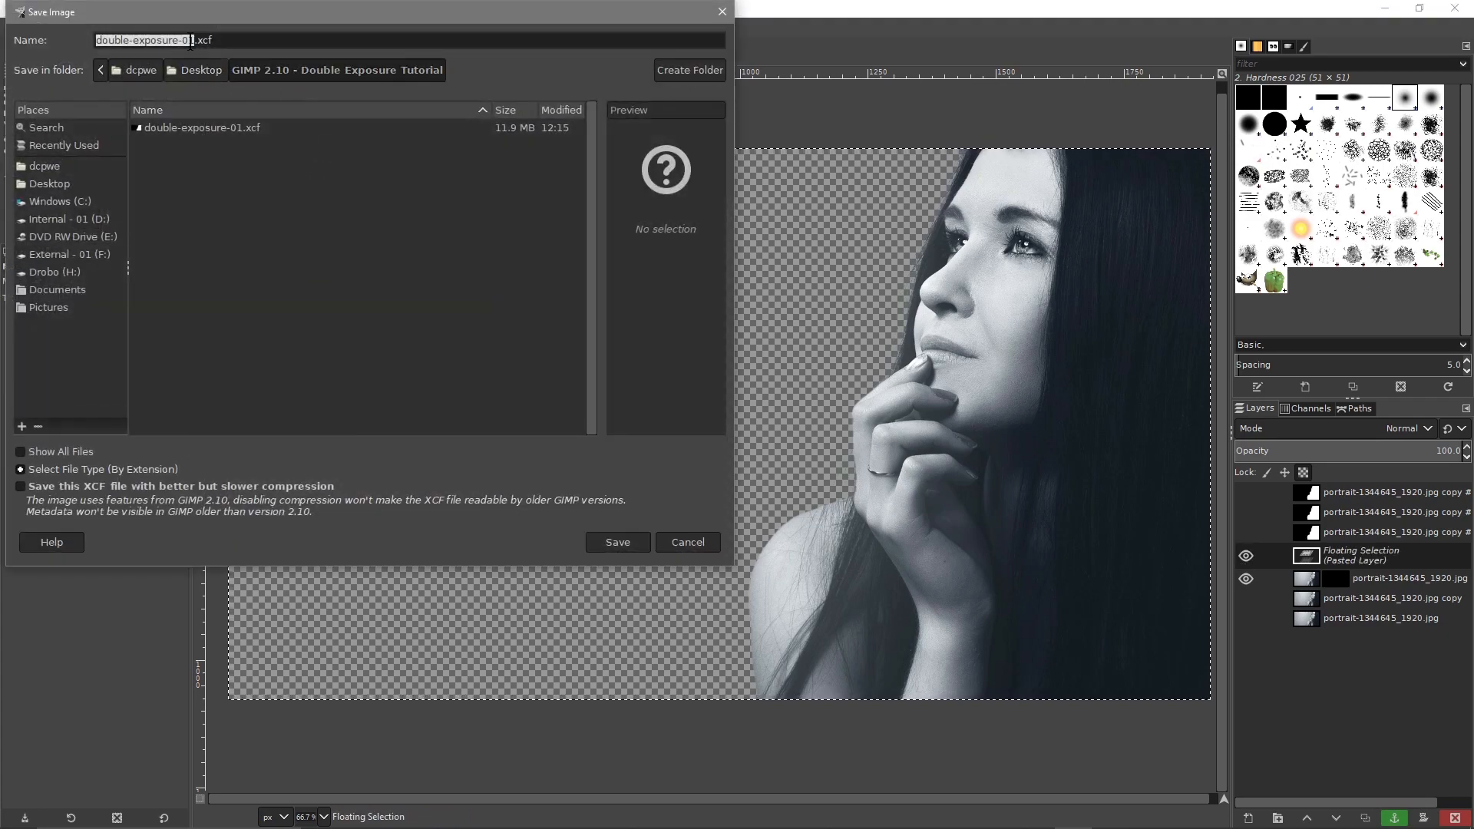
key("BackSpace")
type("2")
left_click(618, 542)
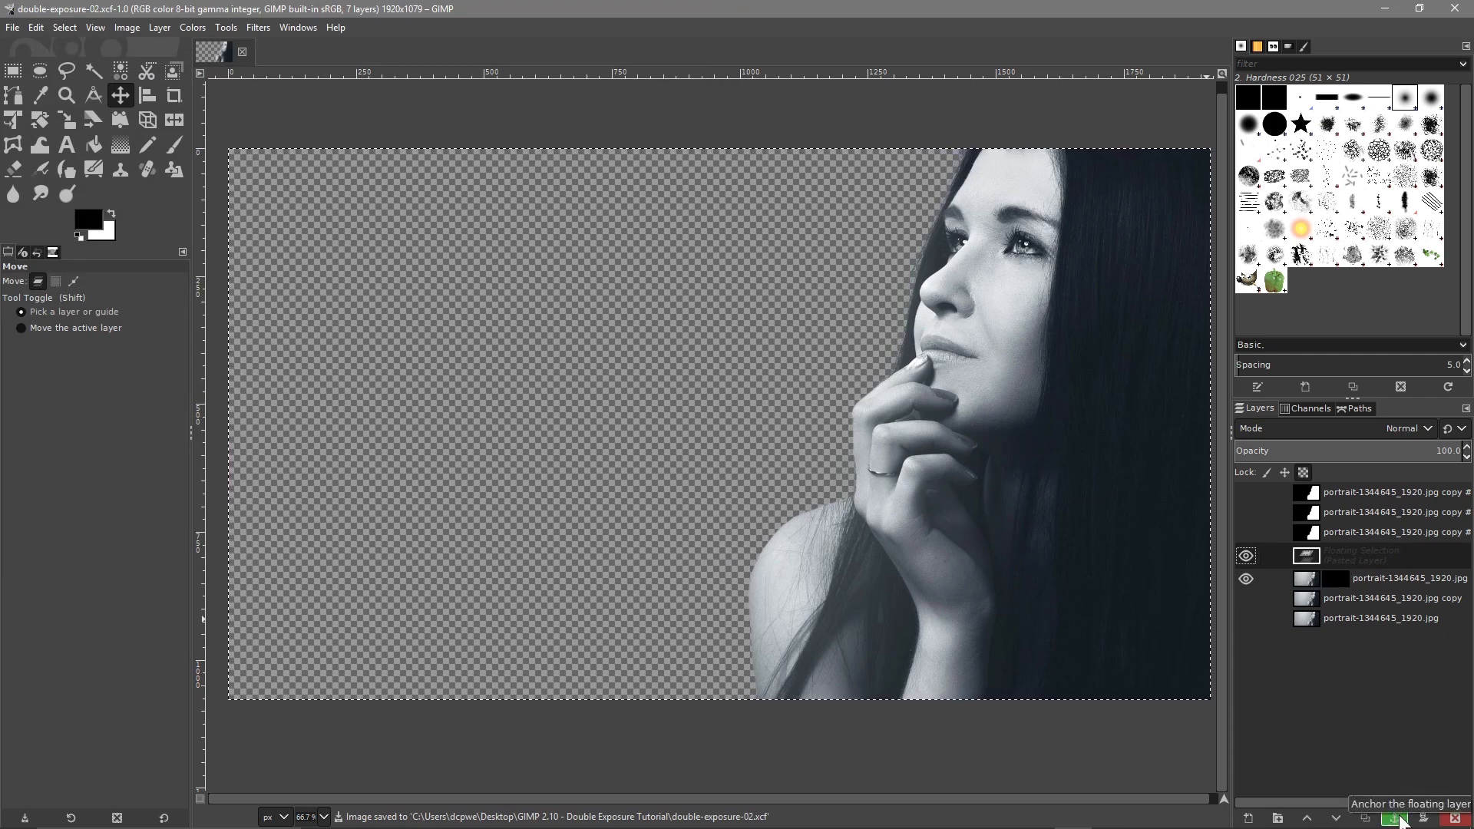
left_click(1398, 818)
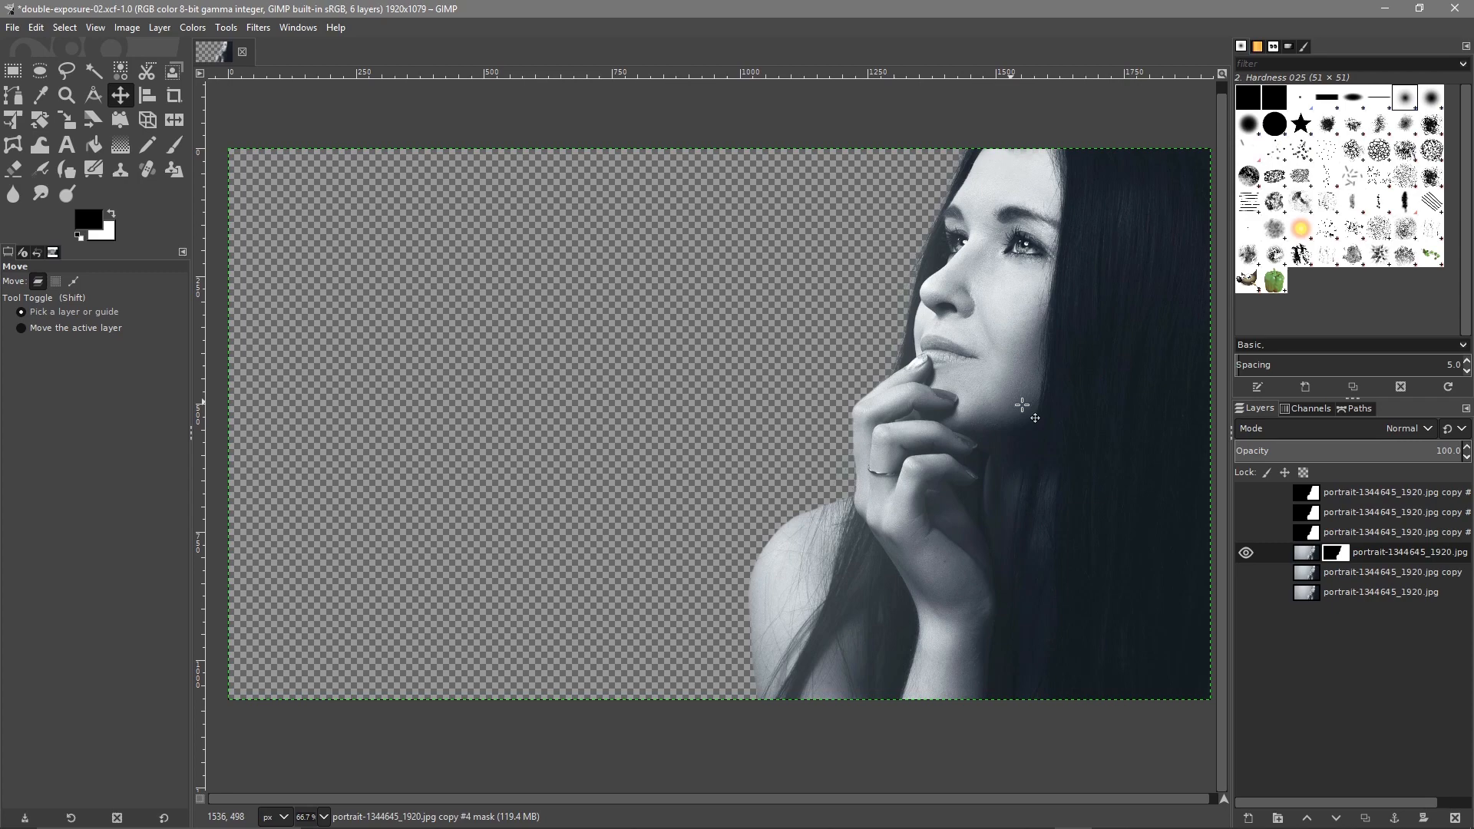
Step: Switch to the GIMP 2.10 - Double Exposure Tutorial folder in File Explorer and preview autumn-3804001_1920.jpg
left_click(1315, 639)
key("alt+Tab")
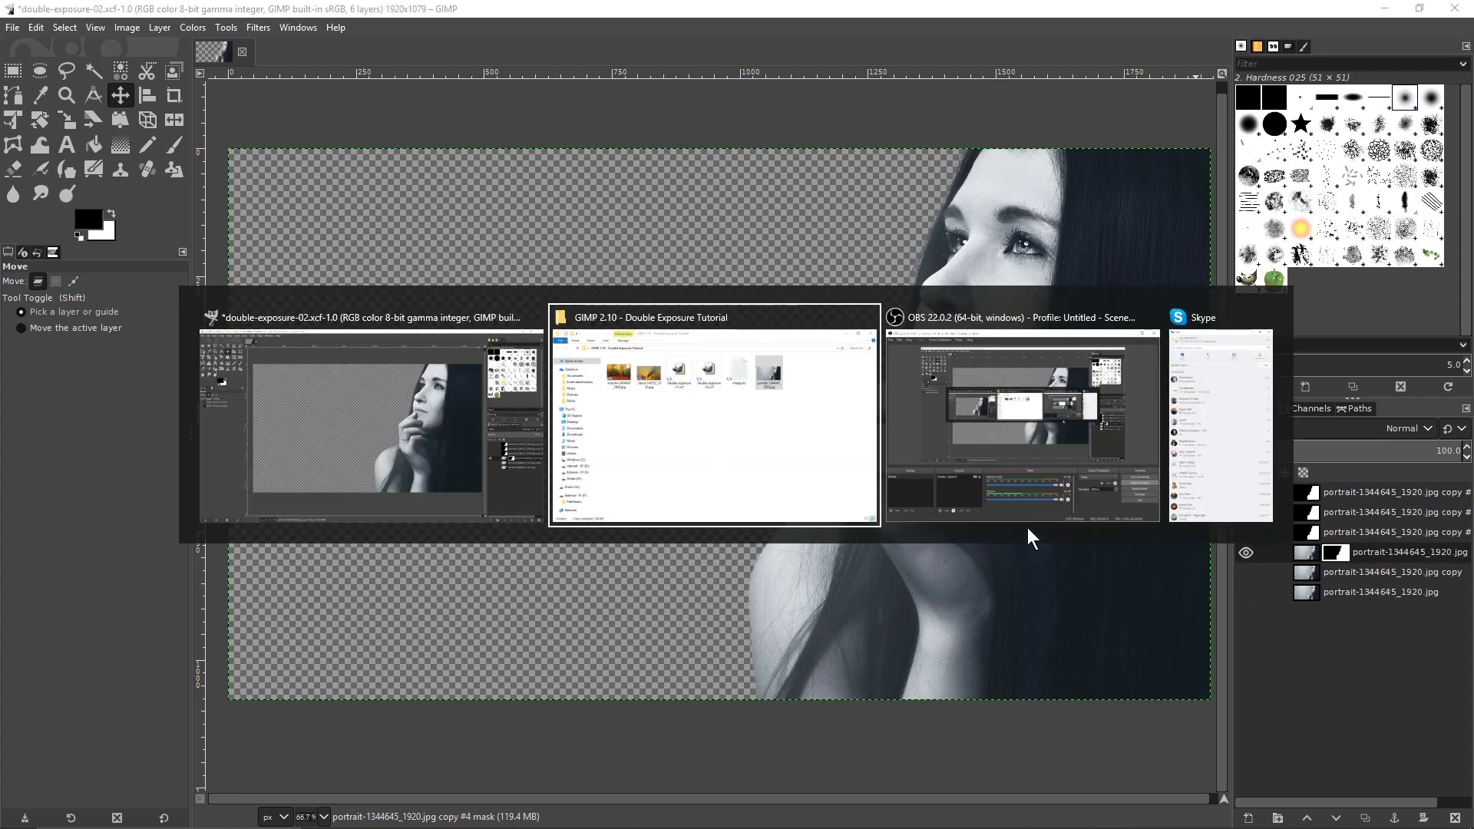
left_click(850, 498)
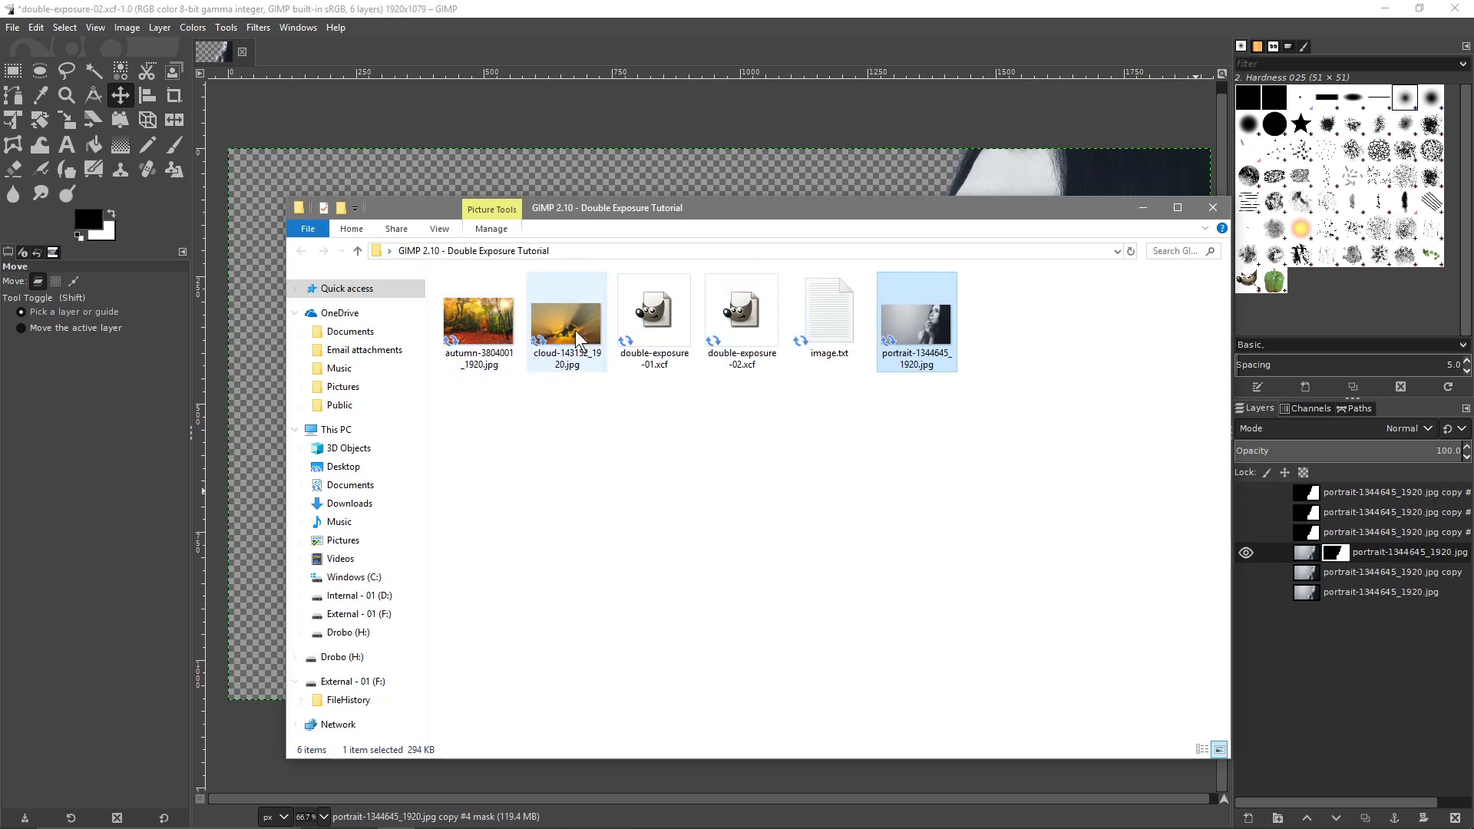
left_click_drag(620, 211, 919, 214)
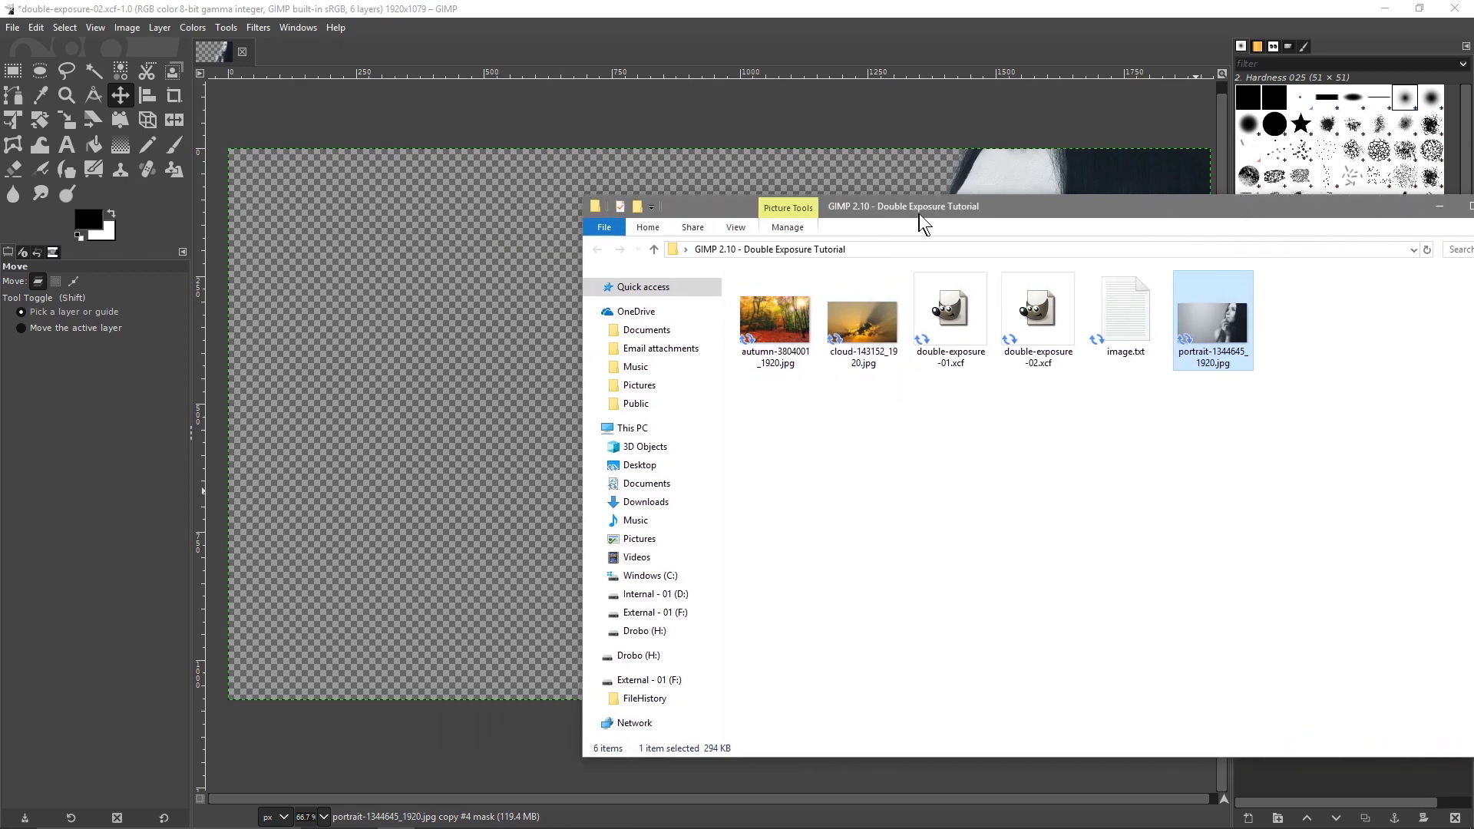
left_click(780, 314)
double_click(781, 338)
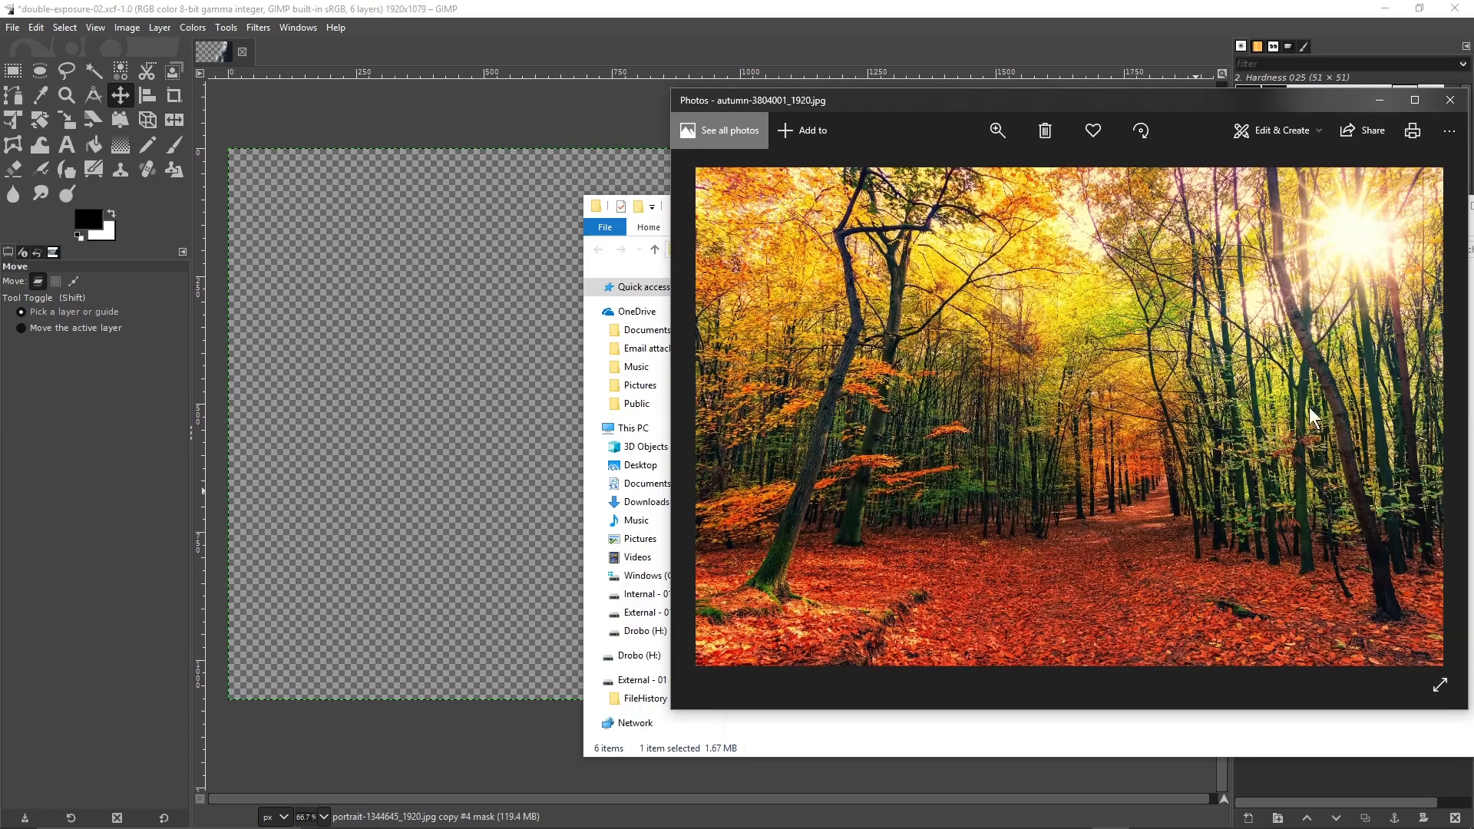
left_click(1446, 105)
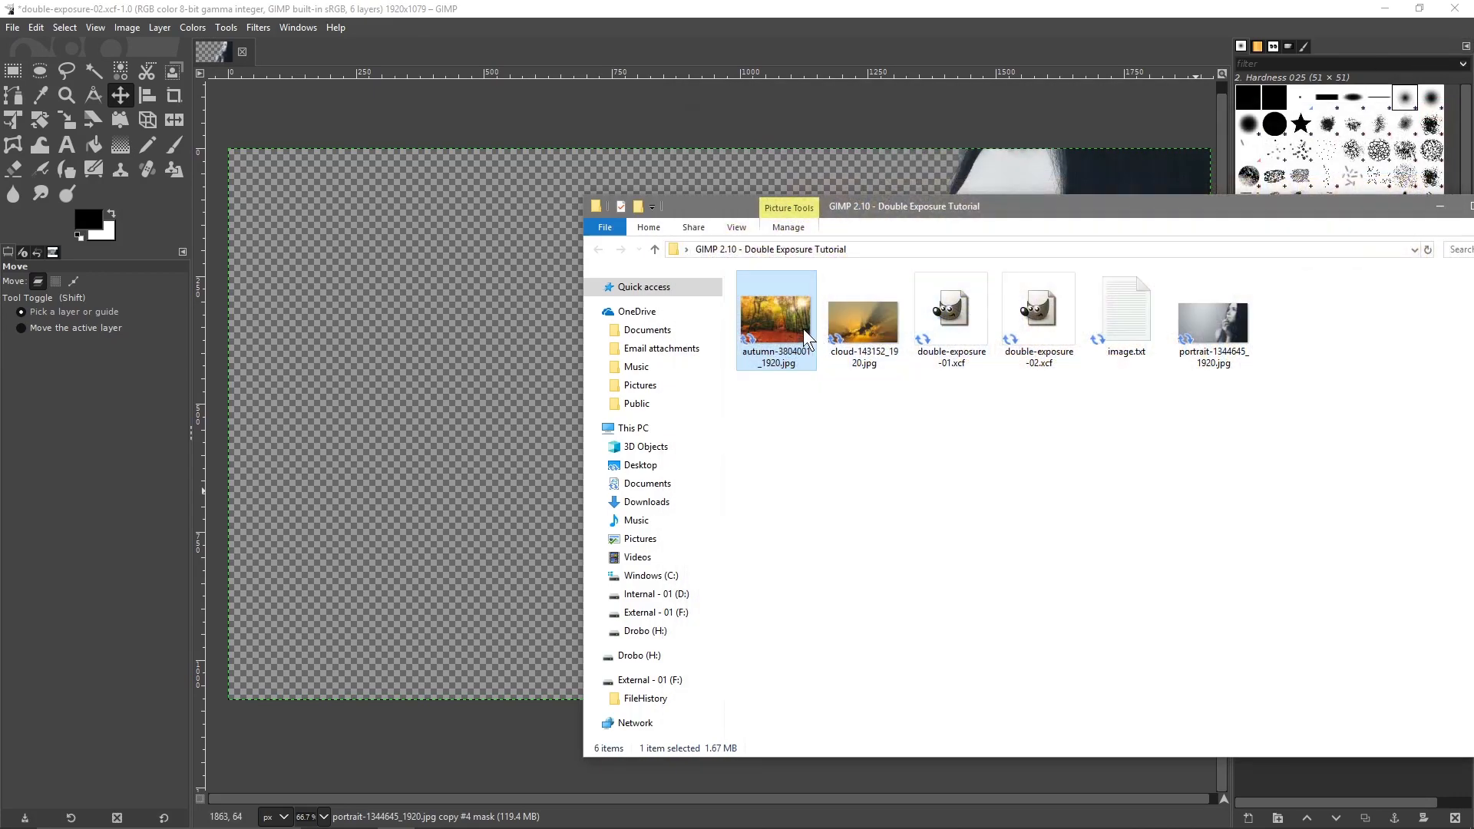
Step: Bring autumn-3804001_1920.jpg into the GIMP project as two layers, both placed directly beneath the masked portrait layer
left_click_drag(463, 384, 464, 380)
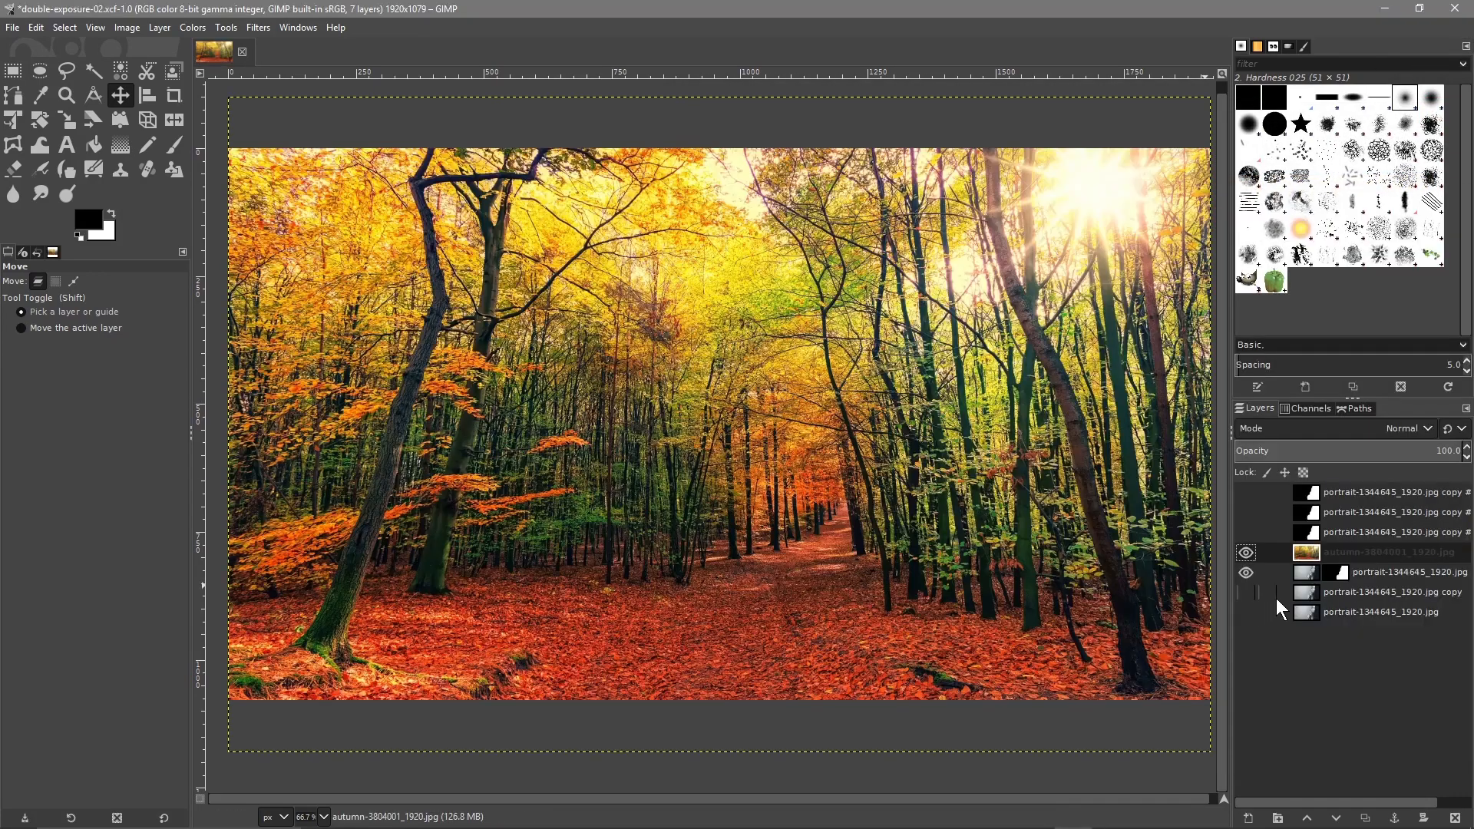
mouse_move(1333, 556)
left_mouse_down()
mouse_move(1348, 601)
mouse_move(1342, 569)
left_mouse_up()
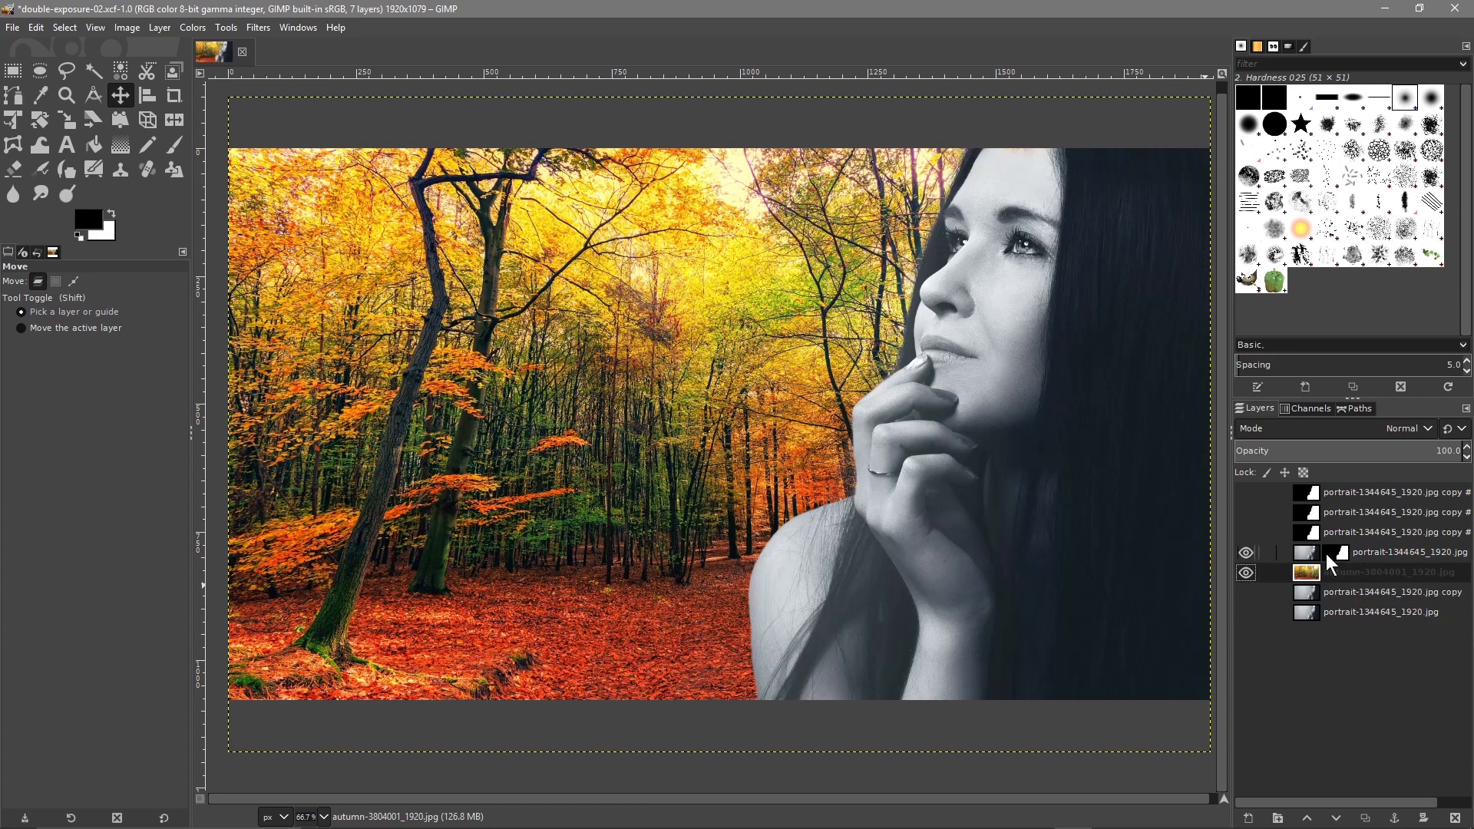
key("alt+Tab")
left_click_drag(800, 327, 440, 366)
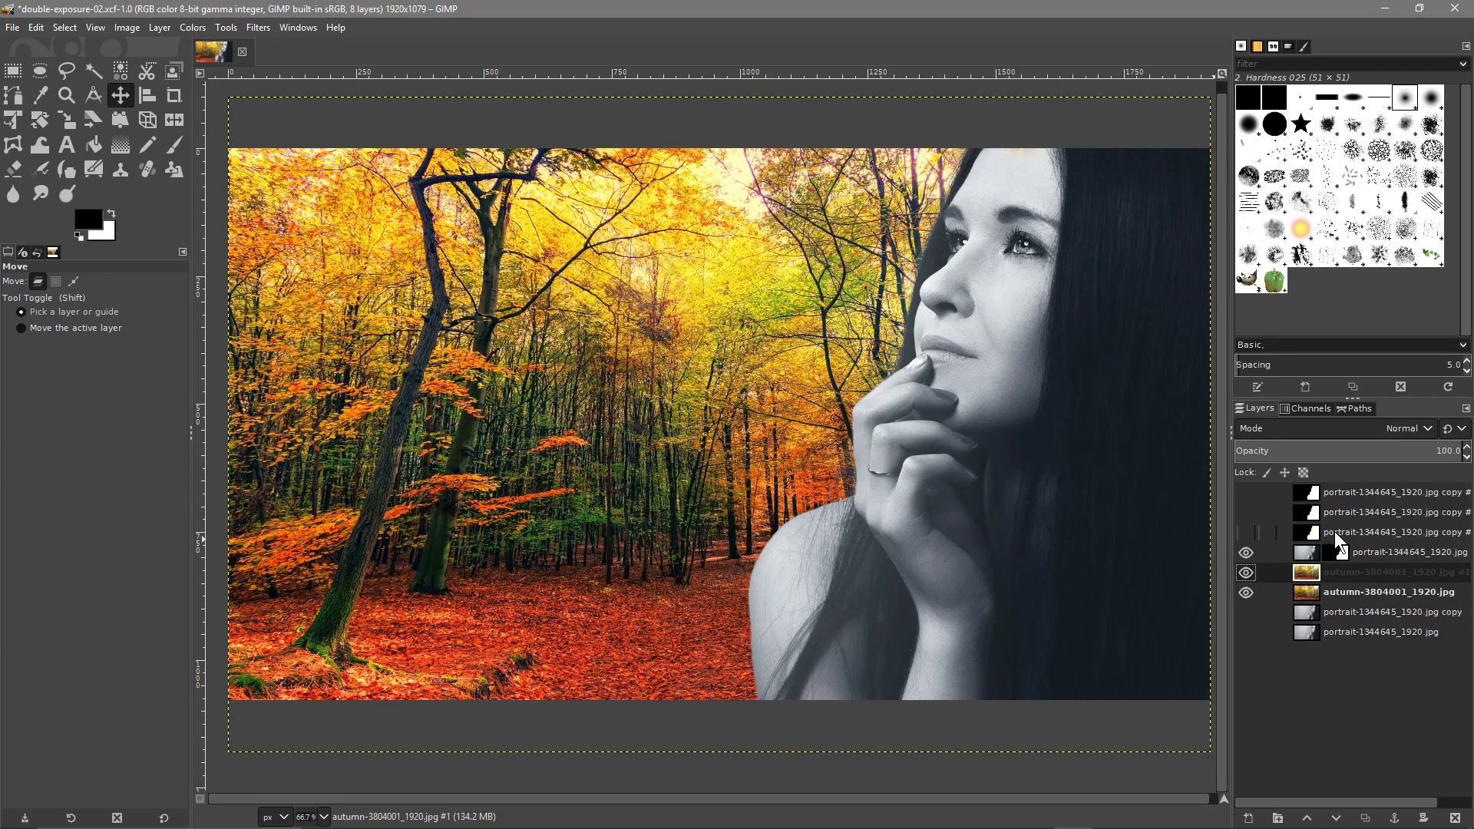
Step: Show the top black-and-white mask layer again, copy its full contents to the clipboard, and hide it
left_click(1248, 492)
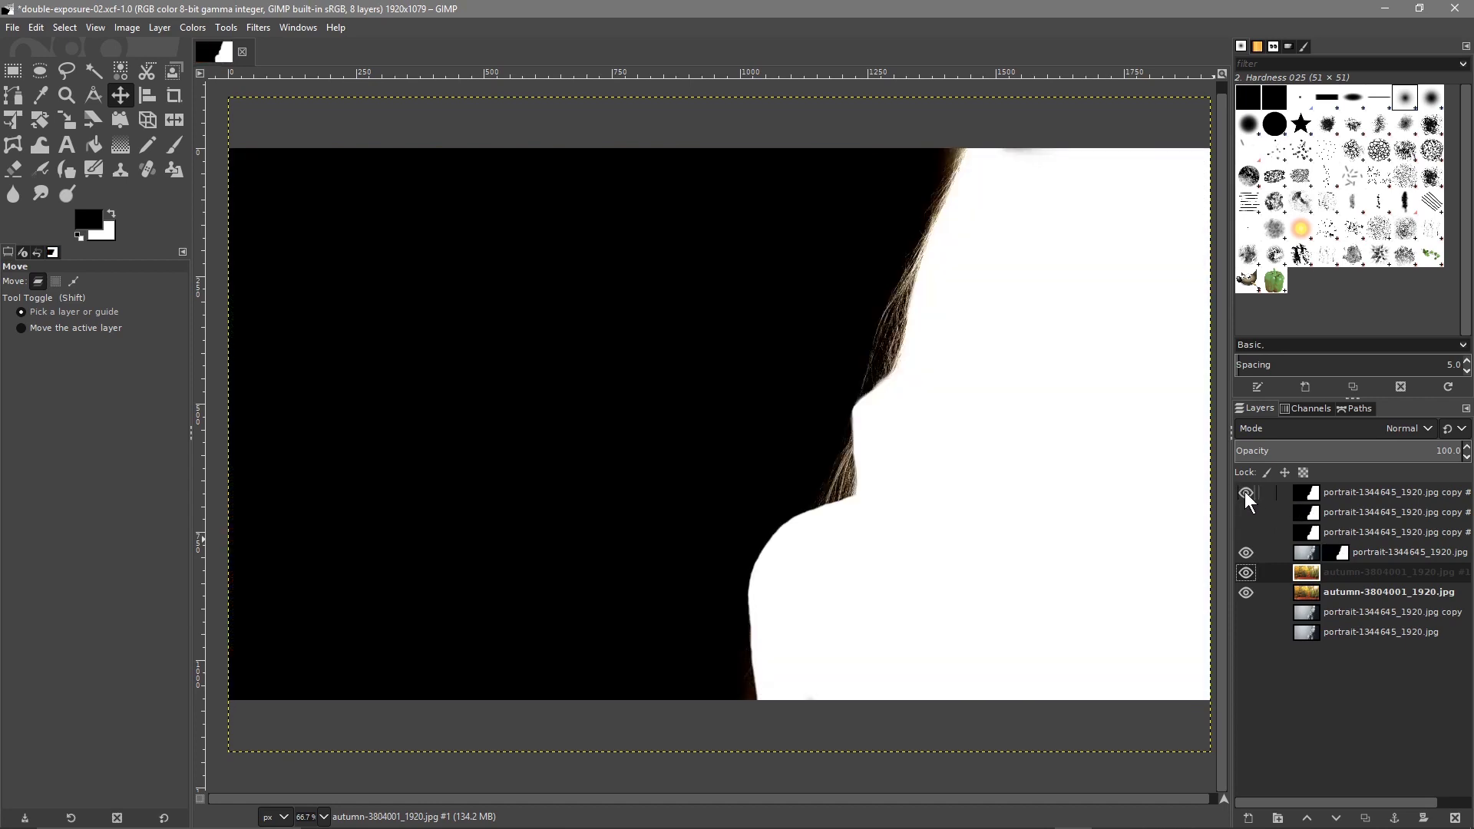
left_click(1356, 492)
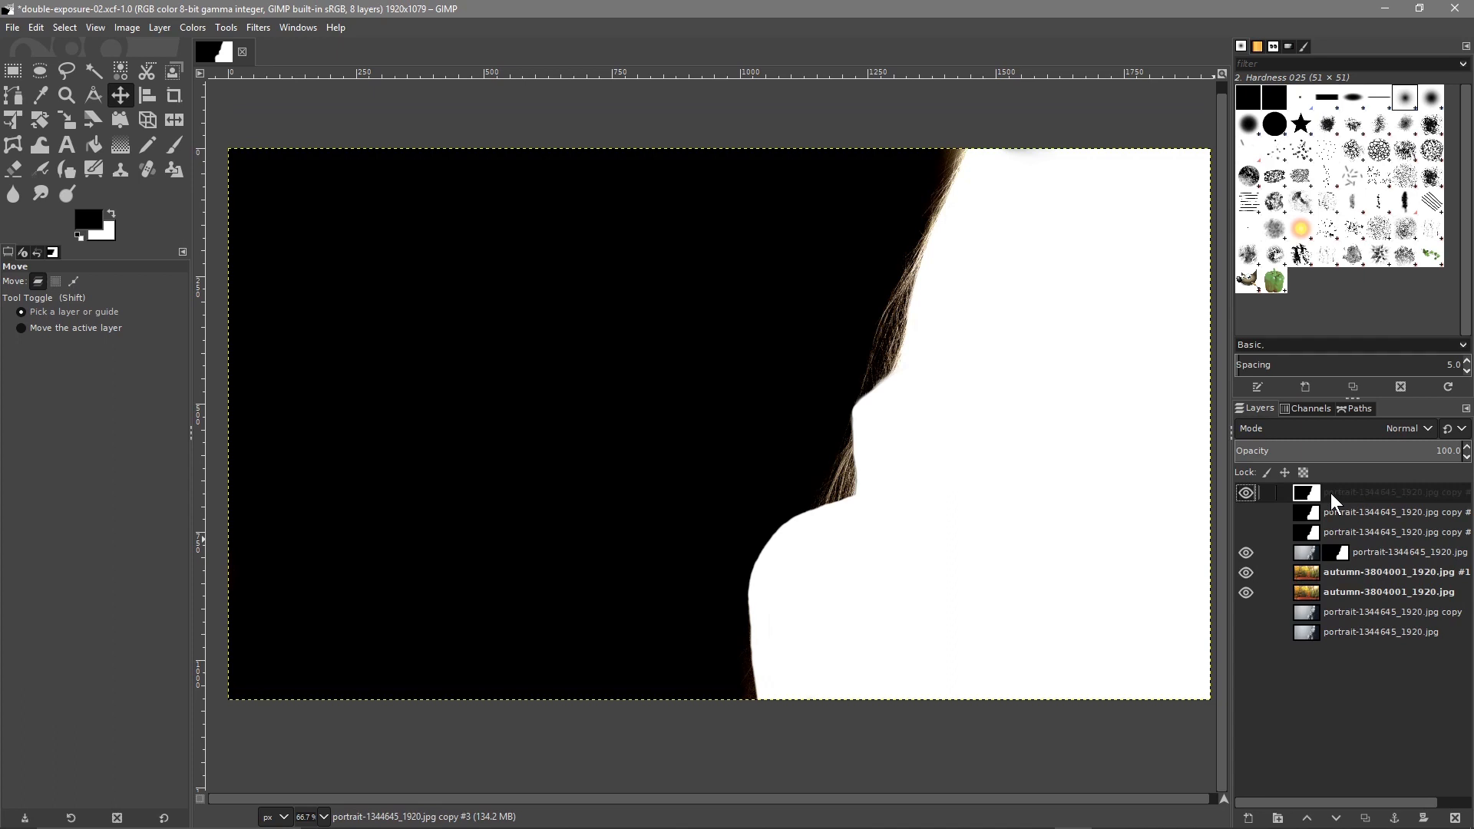
left_click(73, 26)
left_click(71, 45)
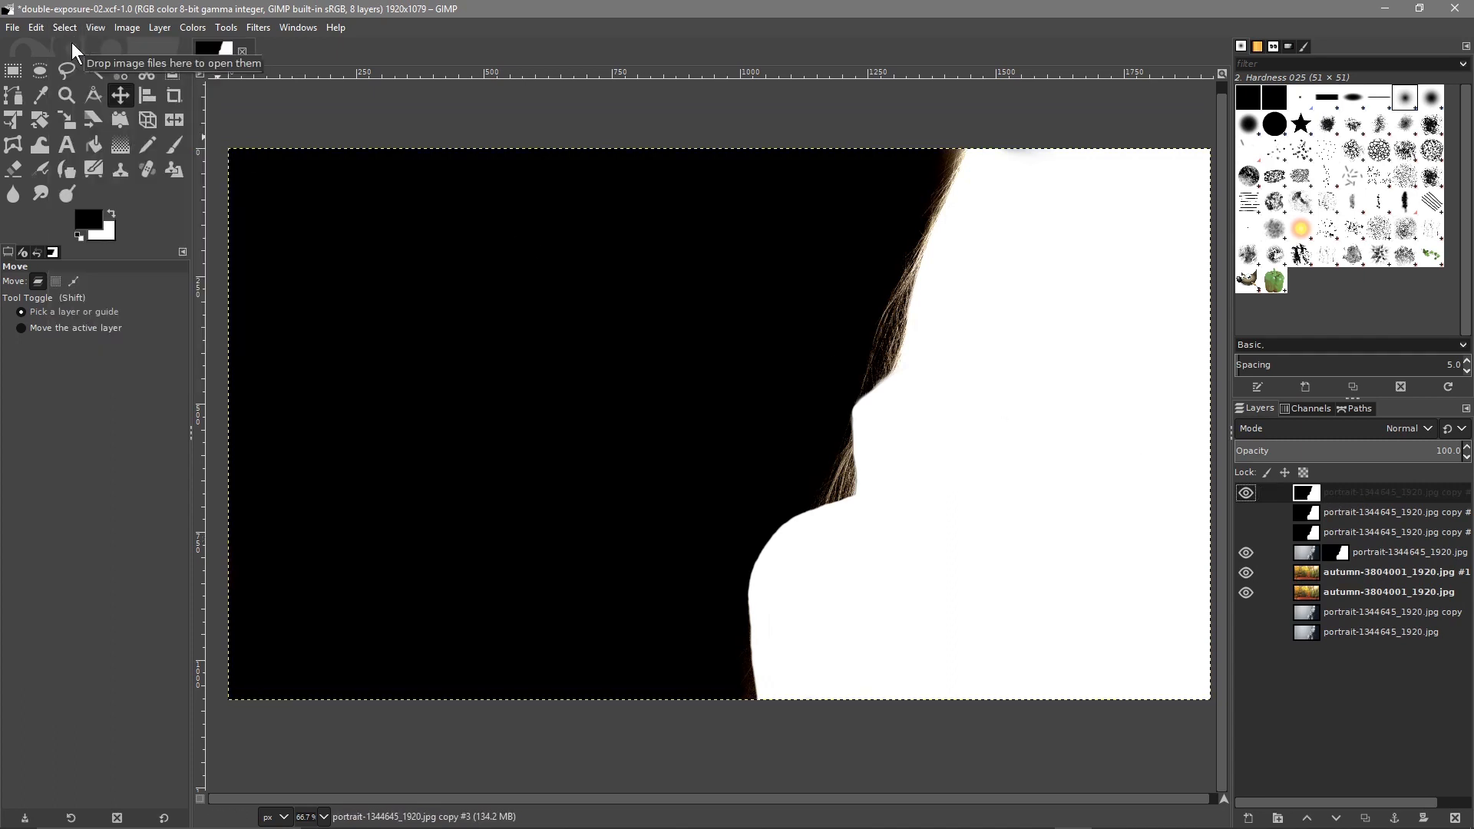
left_click(65, 27)
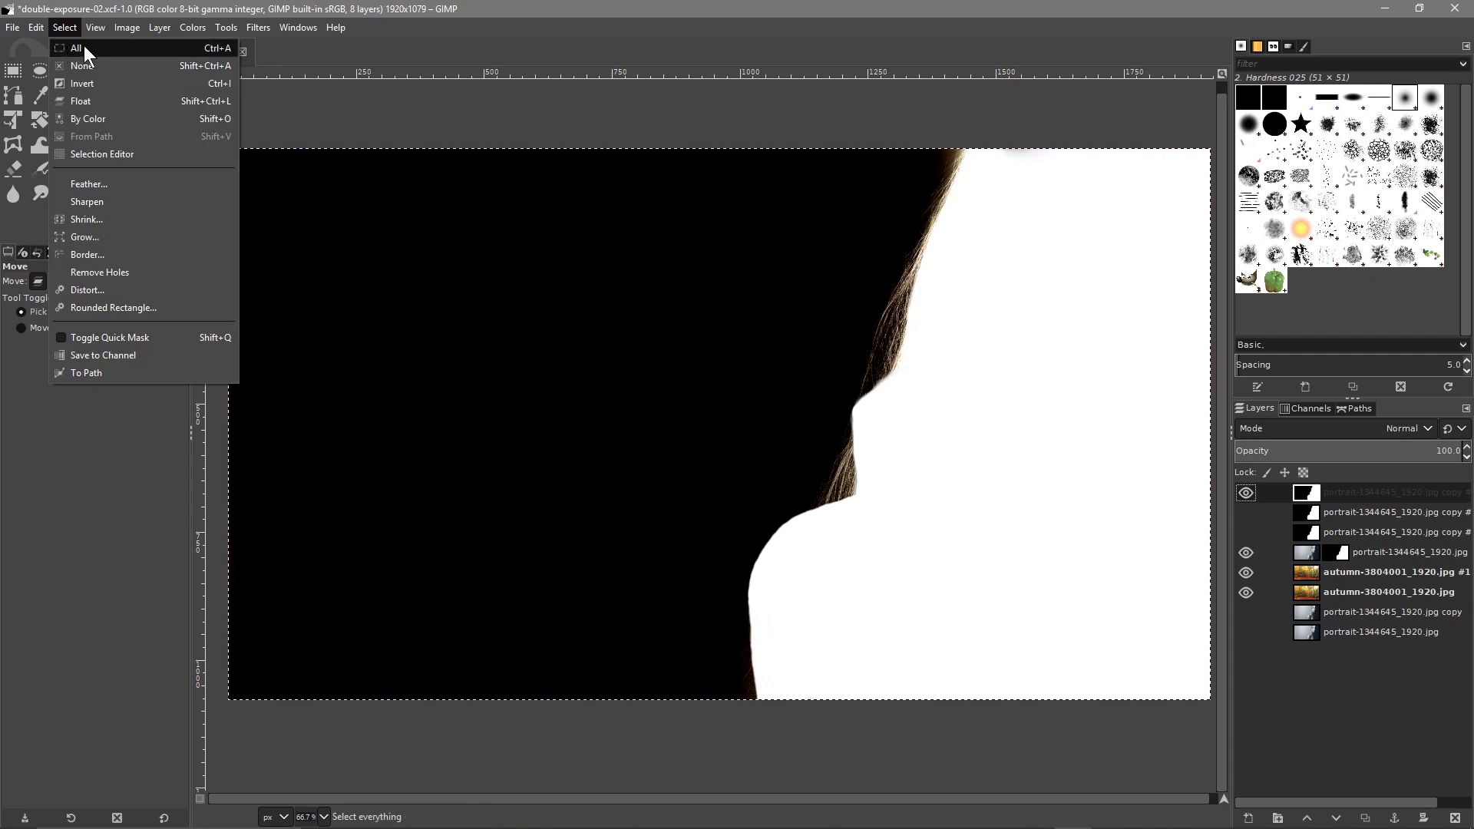
mouse_move(36, 27)
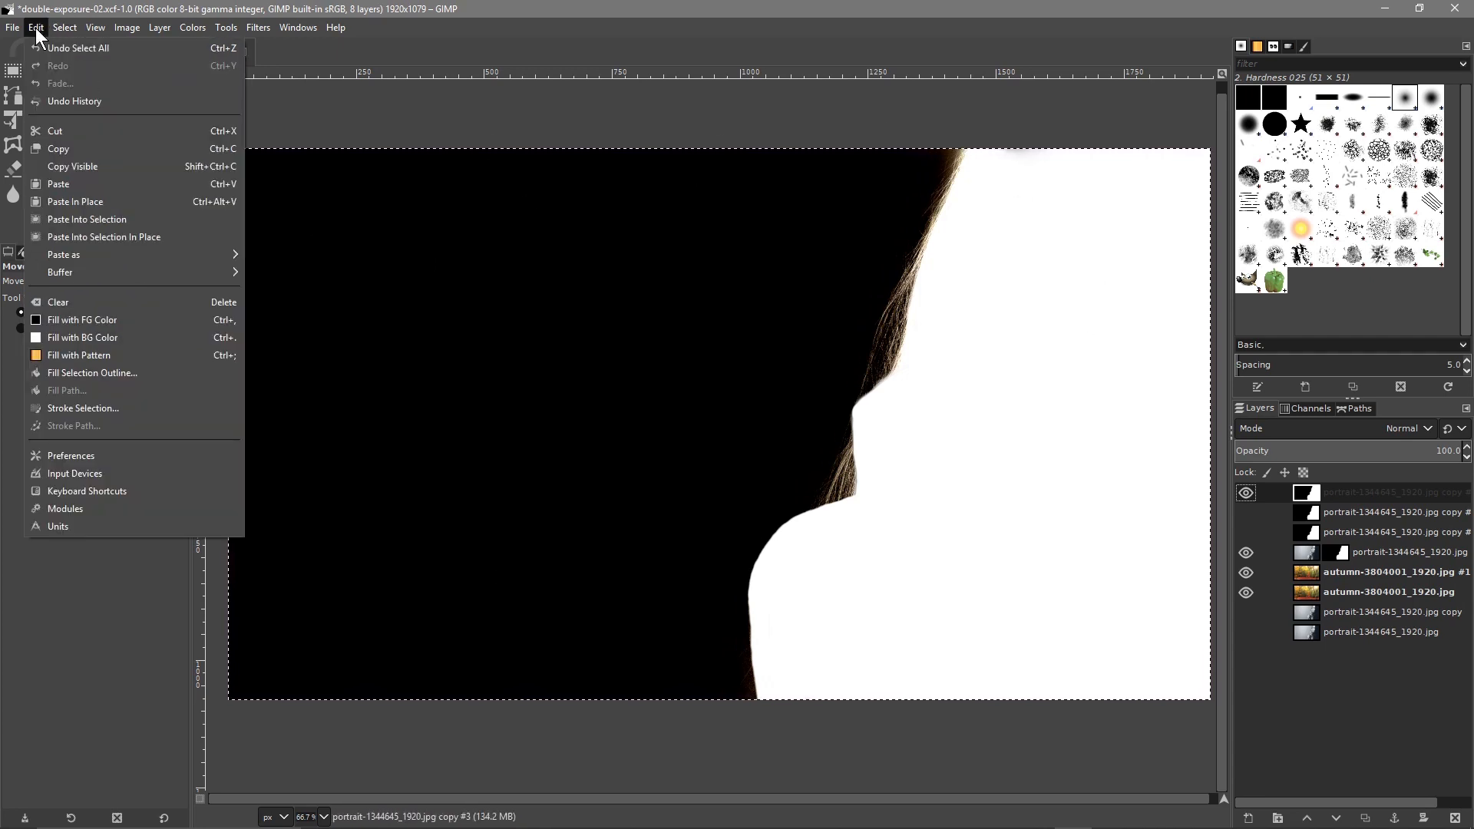
left_click(63, 150)
left_click(1244, 494)
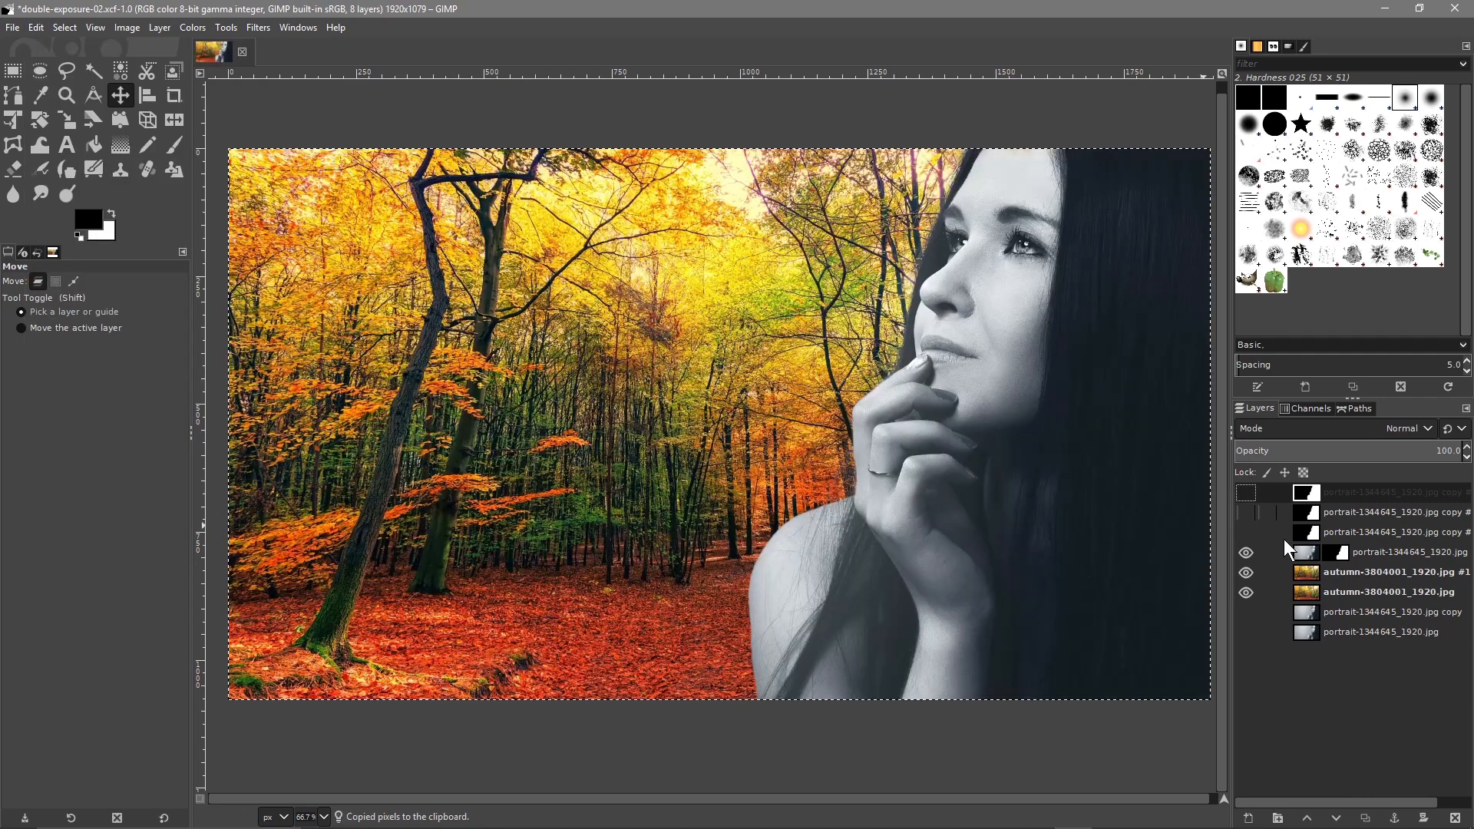
Step: Hide the lower autumn-3804001_1920.jpg layer and add a Black (full transparency) layer mask to the upper autumn layer
left_click(1325, 573)
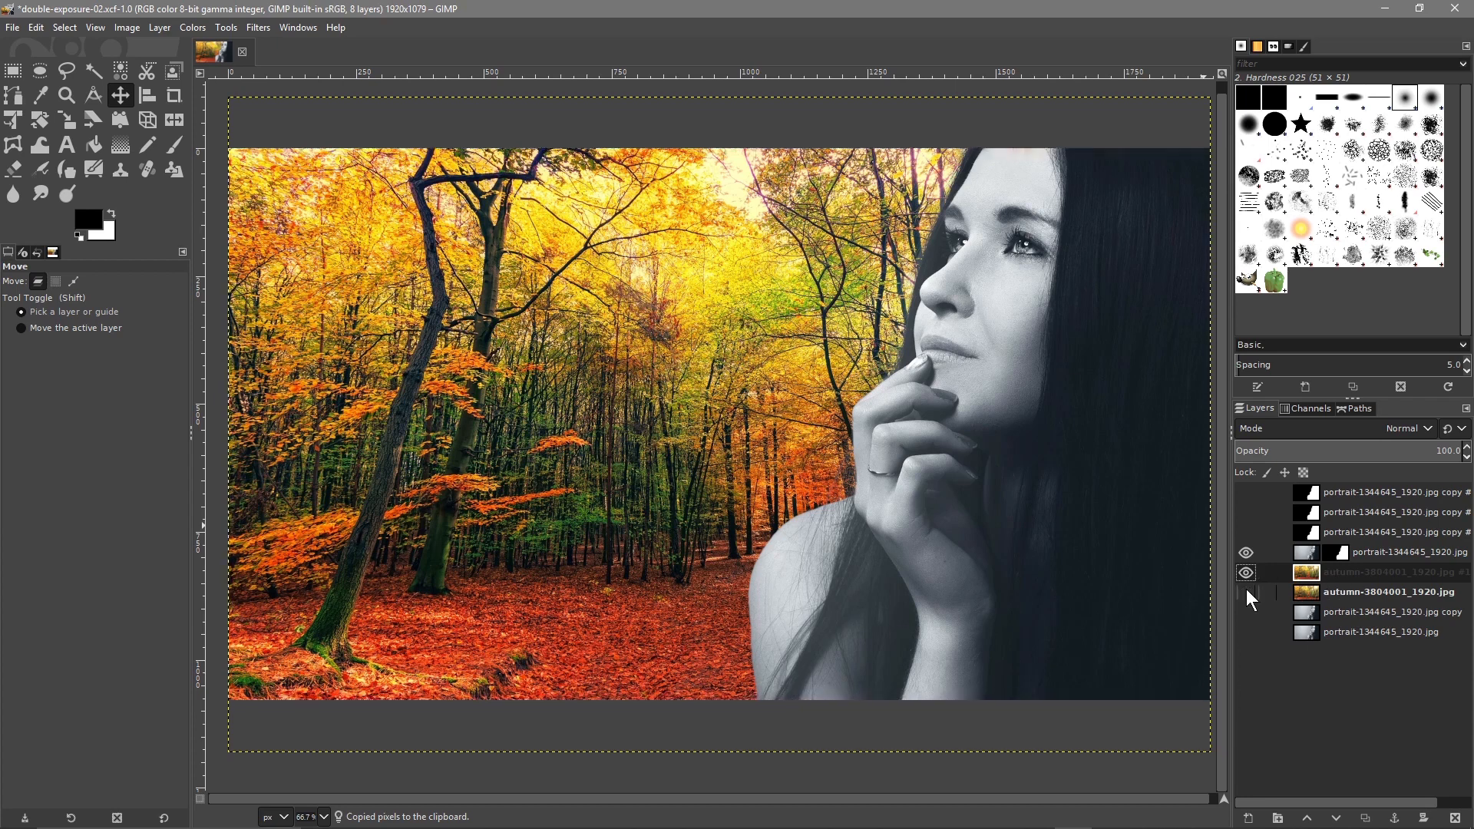
right_click(1316, 572)
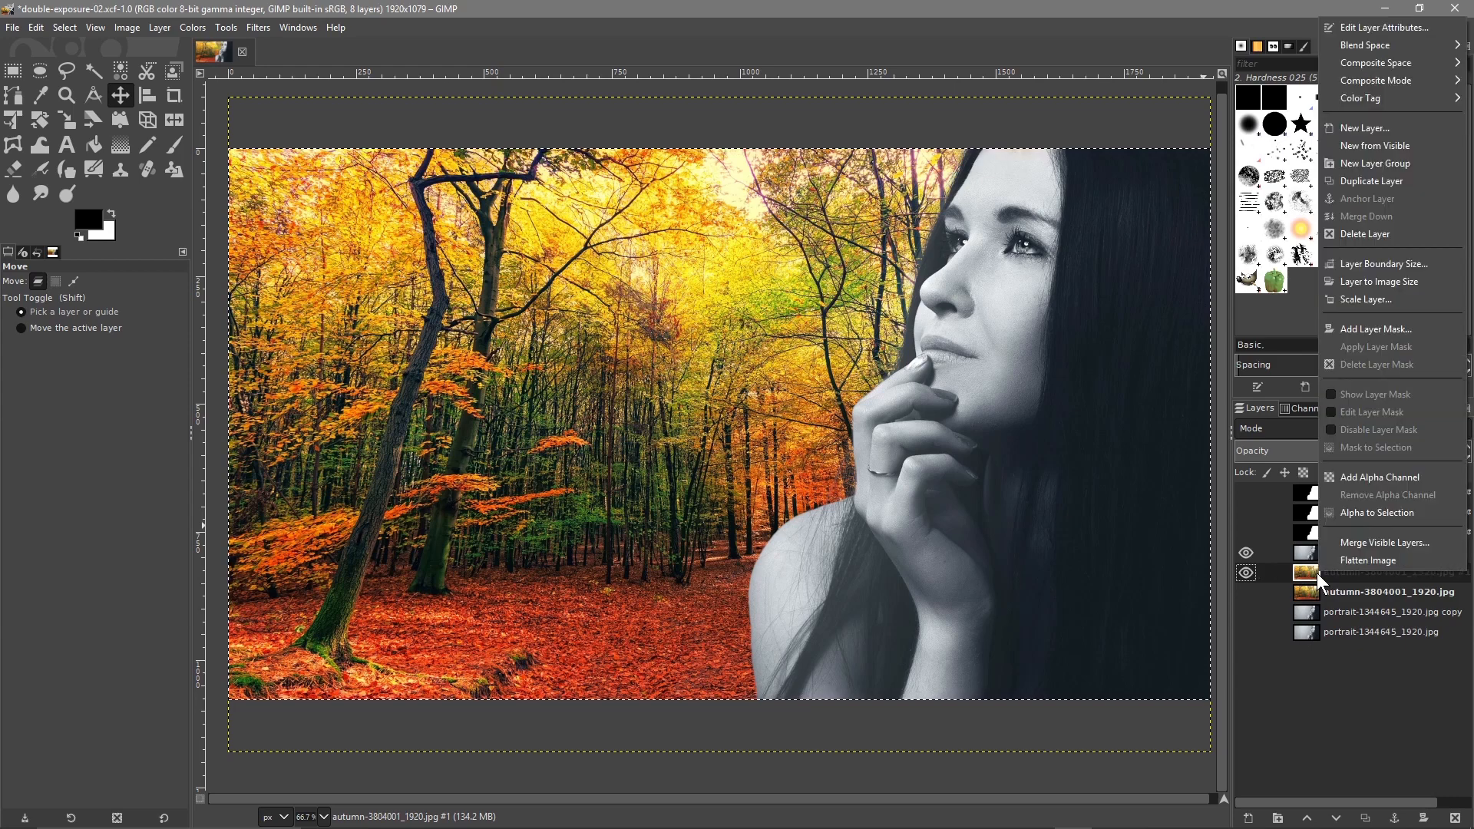
left_click(1376, 326)
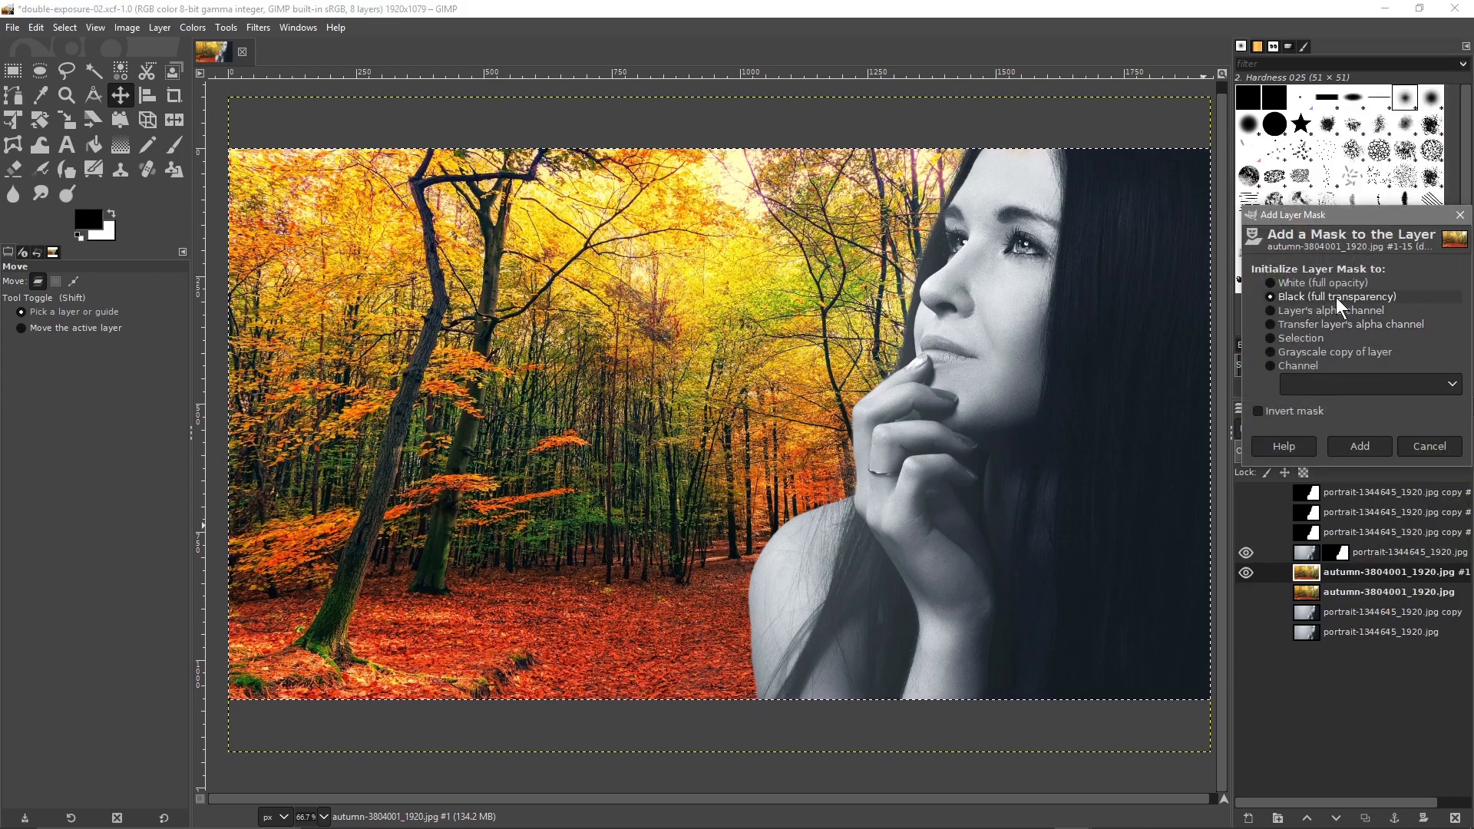
left_click(1359, 446)
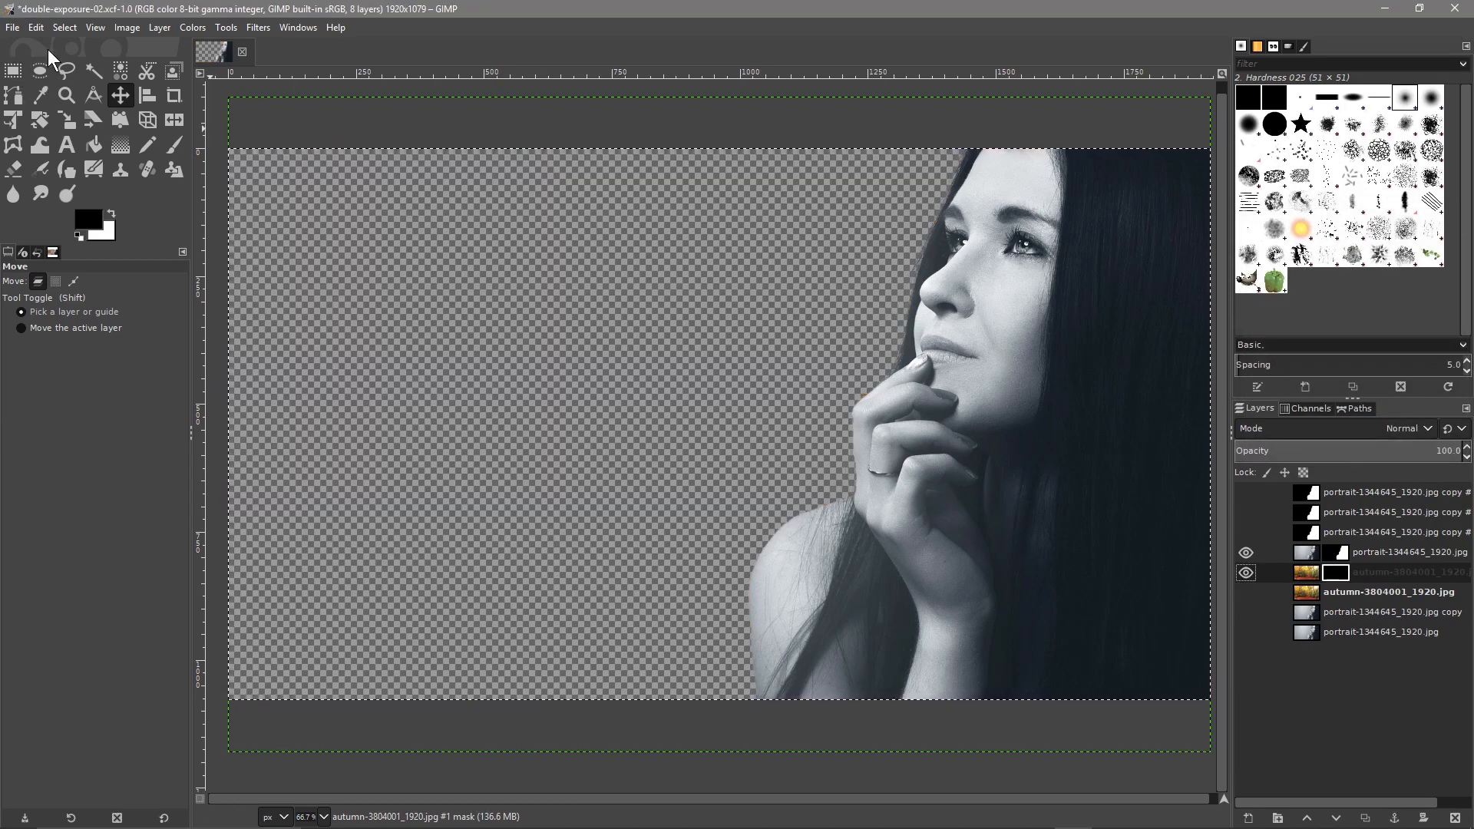
Step: Paste the copied black-and-white mask into the upper autumn layer's mask and anchor the floating selection
left_click(36, 27)
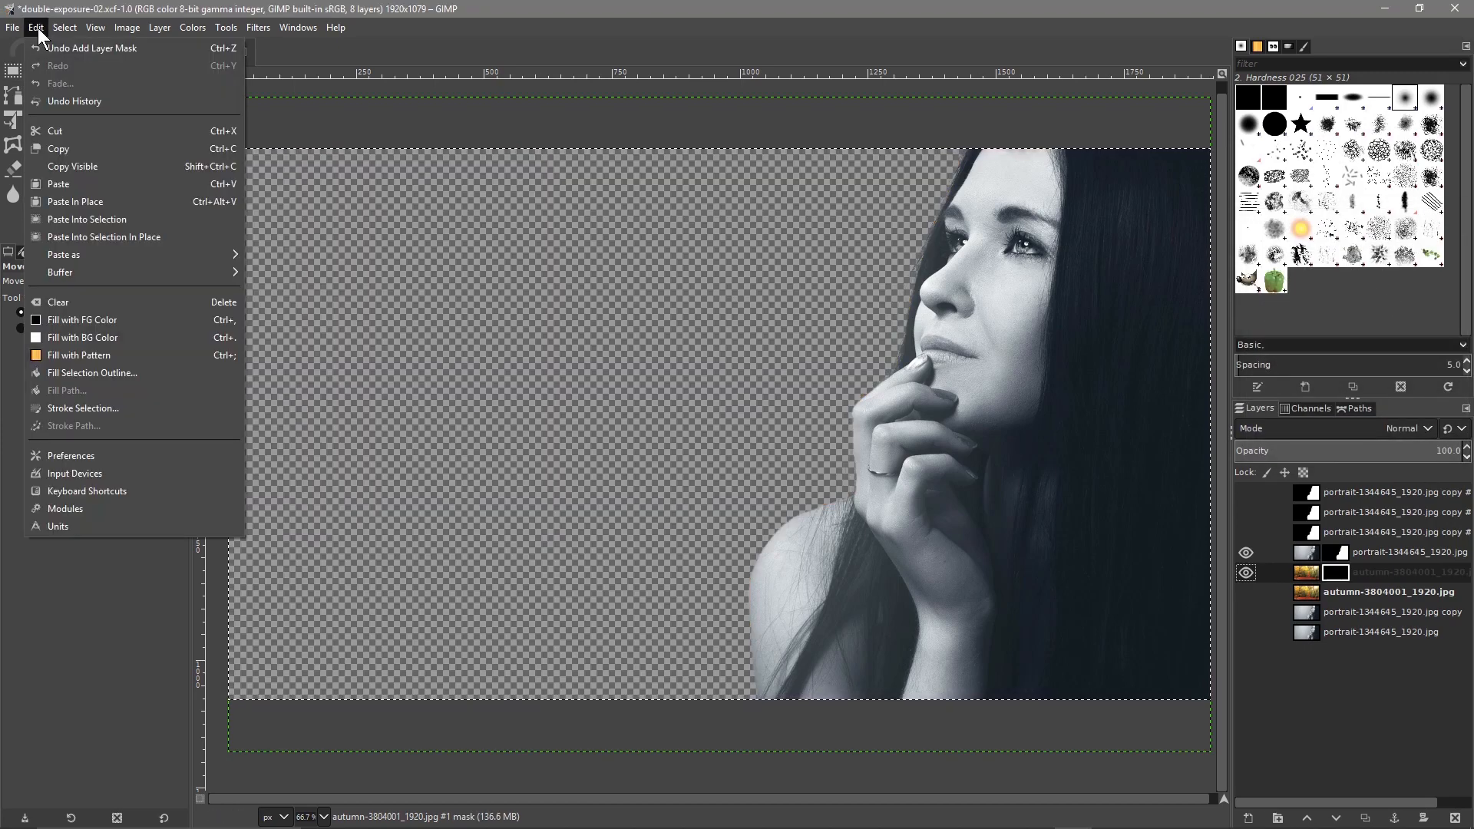
left_click(82, 184)
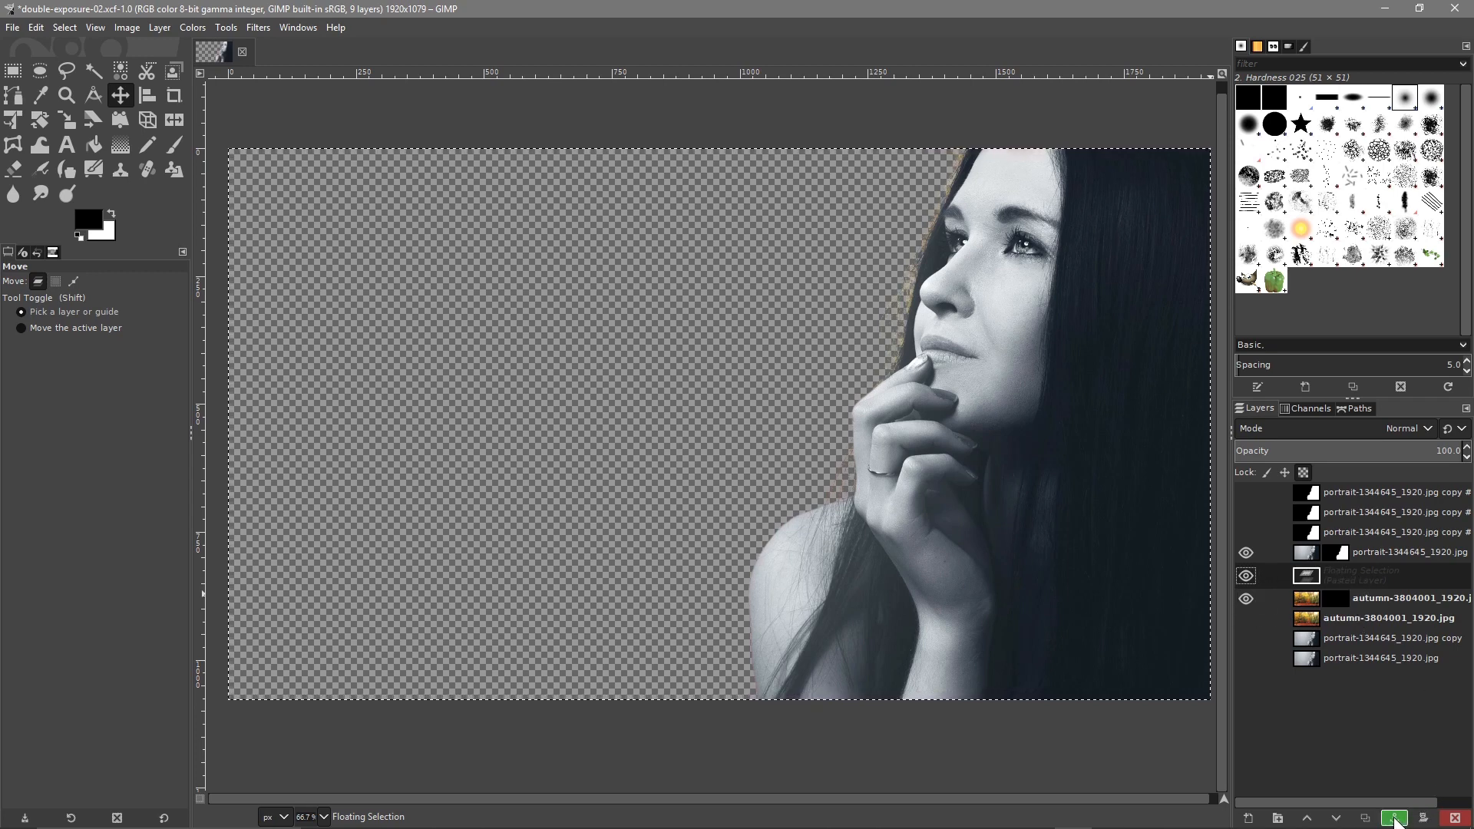
left_click(1395, 820)
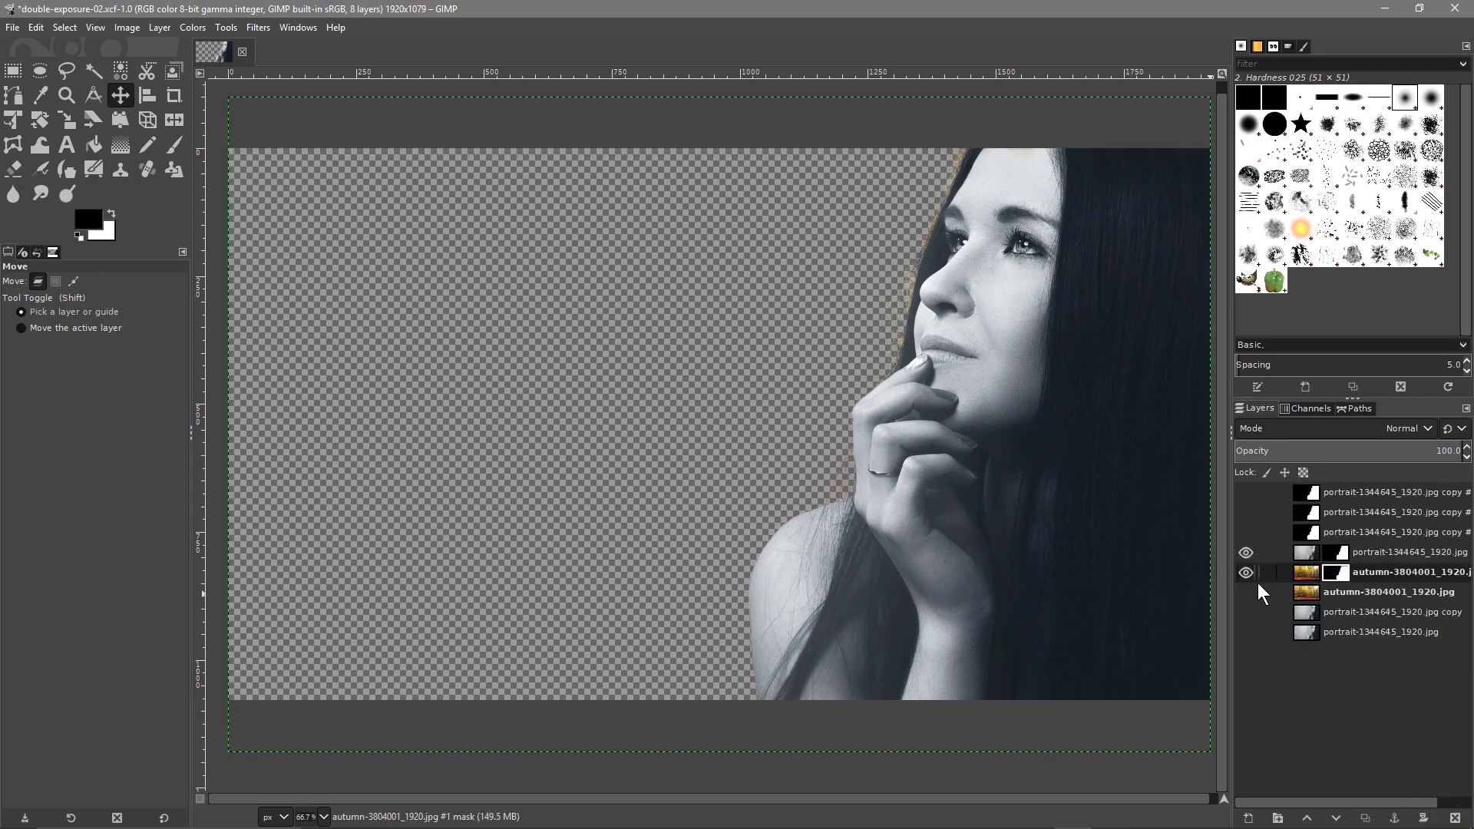
Step: Inspect the masked autumn layer with the portrait hidden, with and without the lower autumn layer, and show the portrait again
left_click(1245, 554)
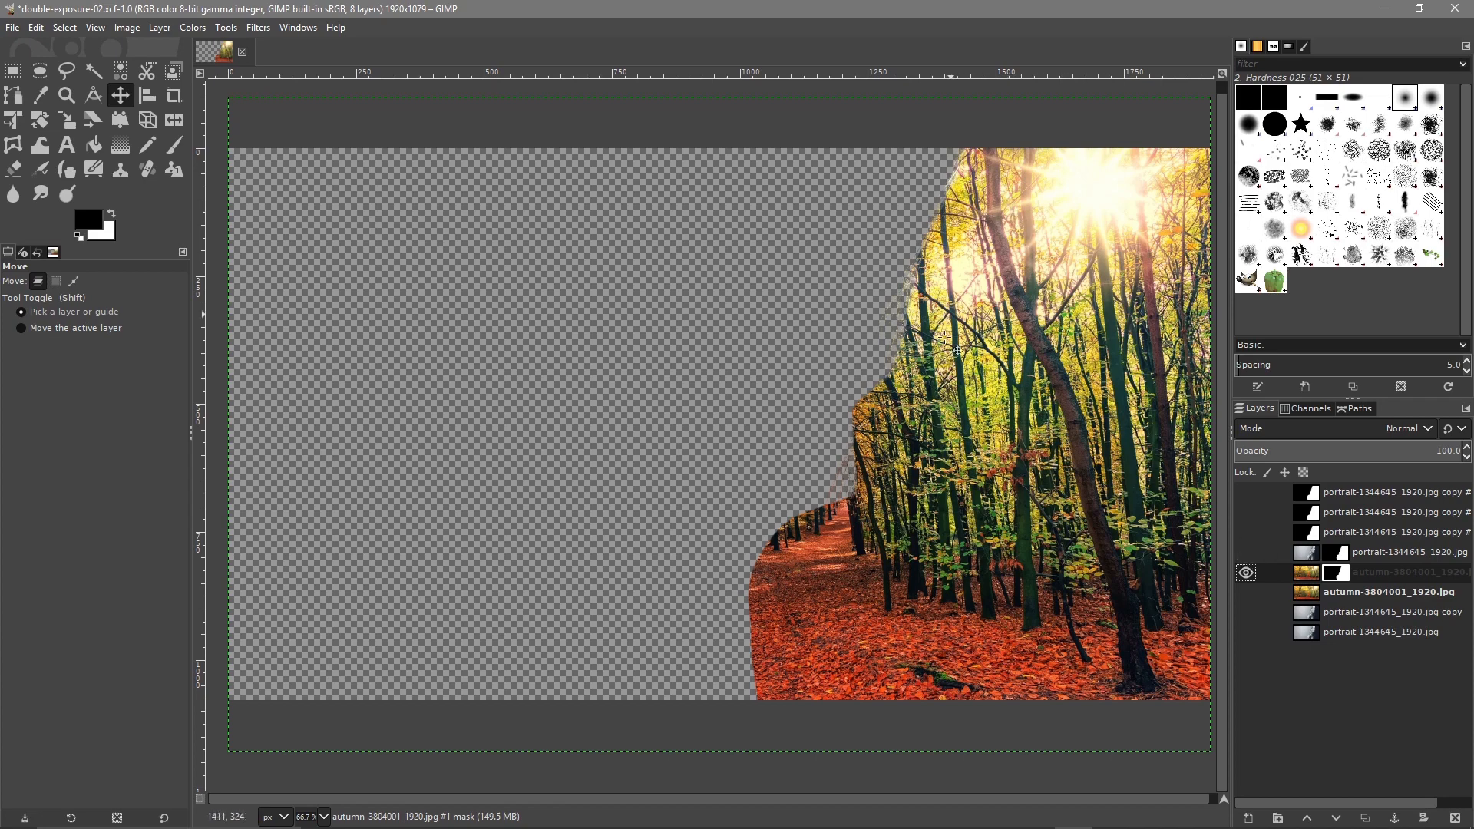
left_click(1246, 593)
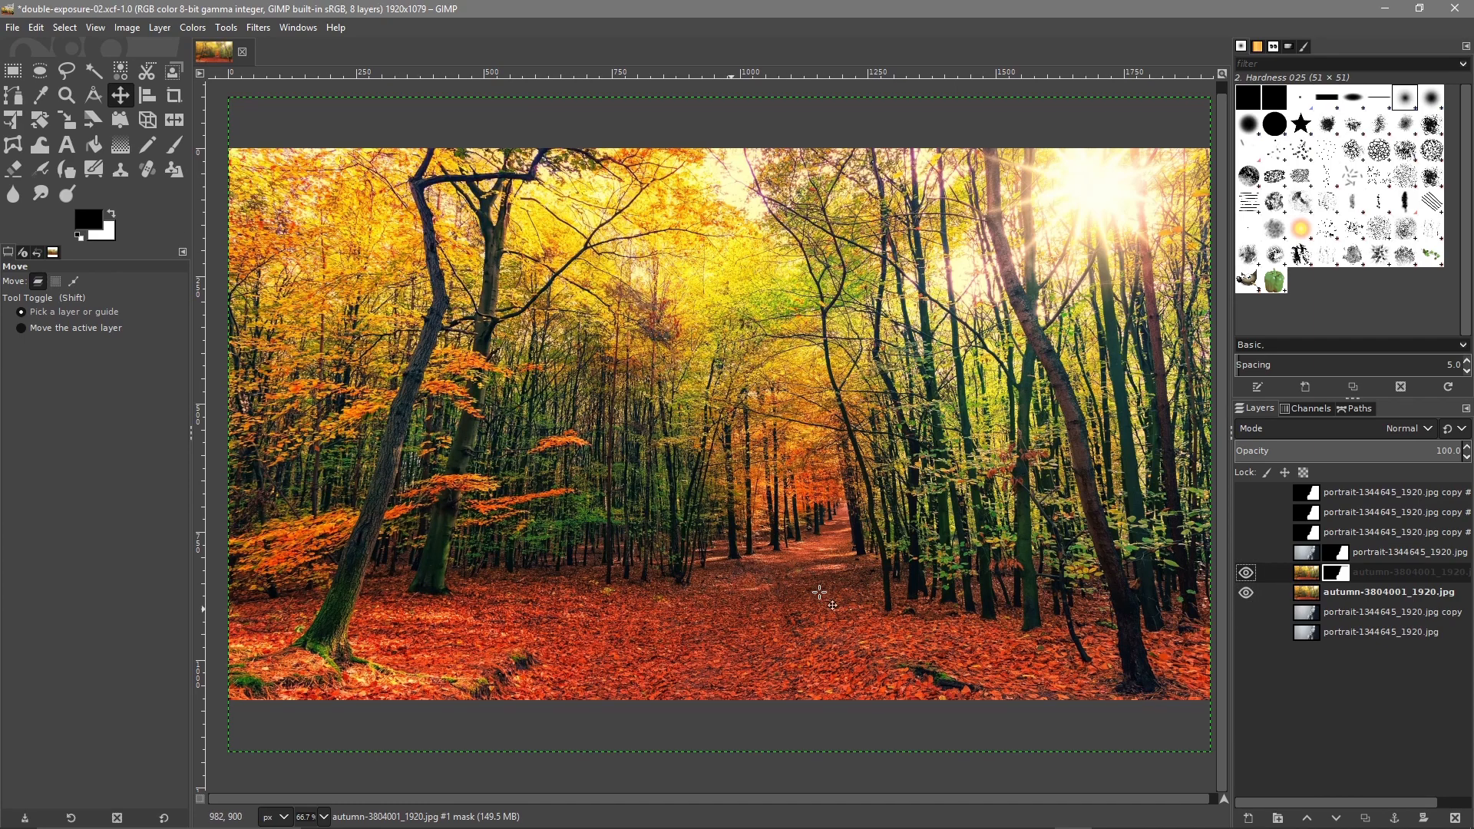
left_click(1245, 593)
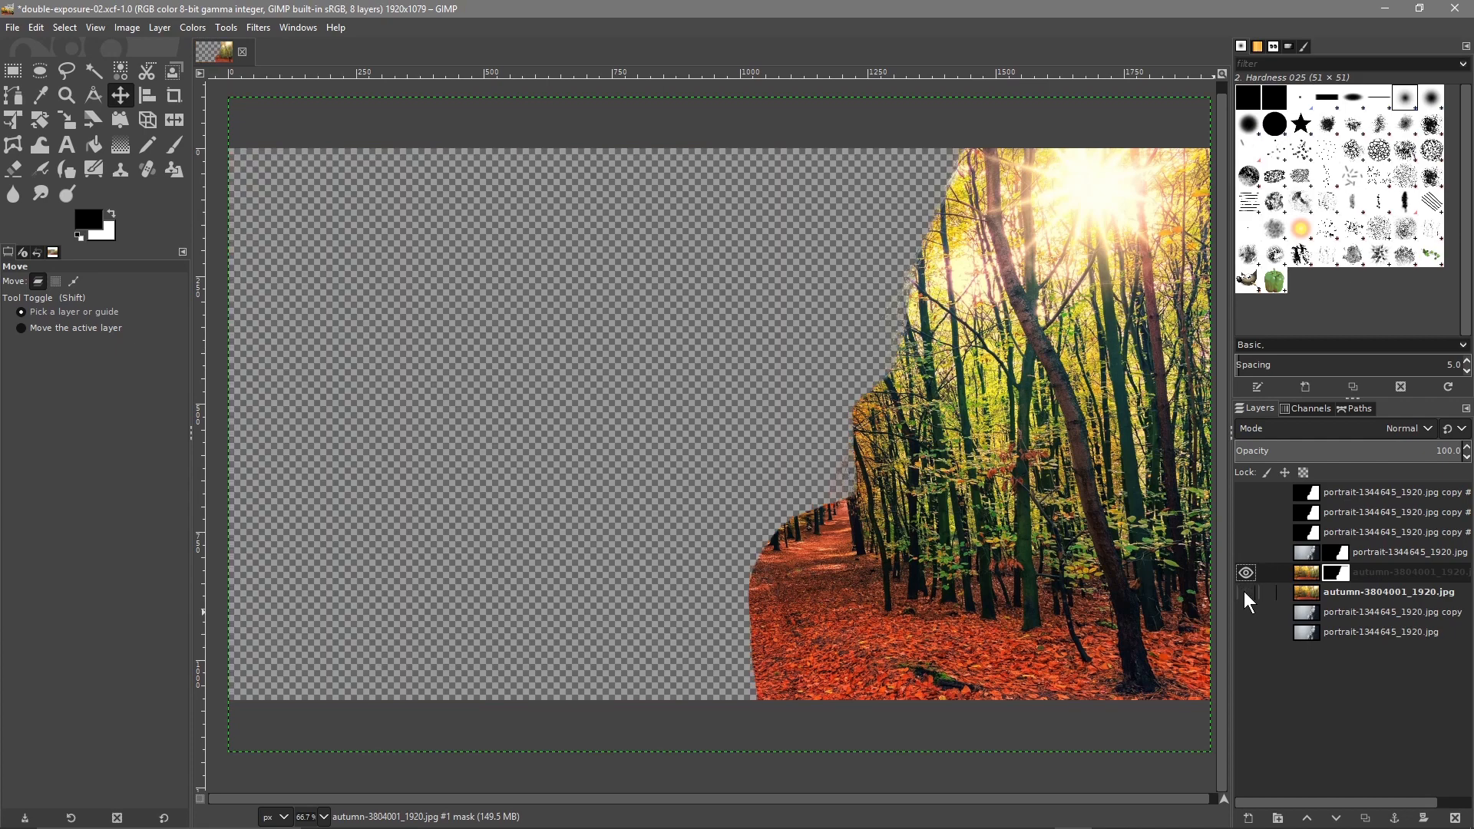
left_click(1247, 552)
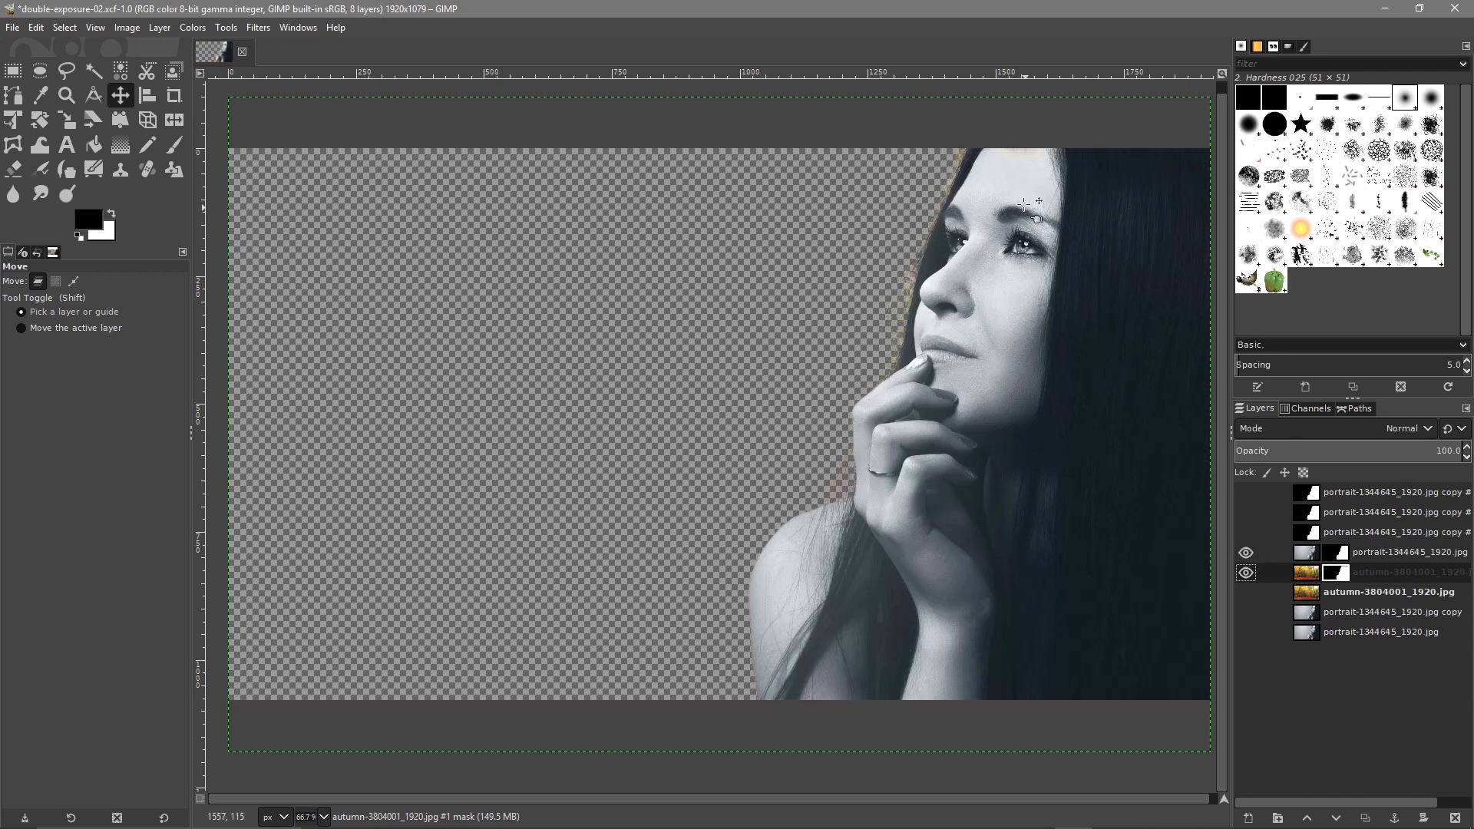
Step: Select the masked portrait layer's mask and save the project as a new version named double-exposure-03.xcf
left_click(1336, 553)
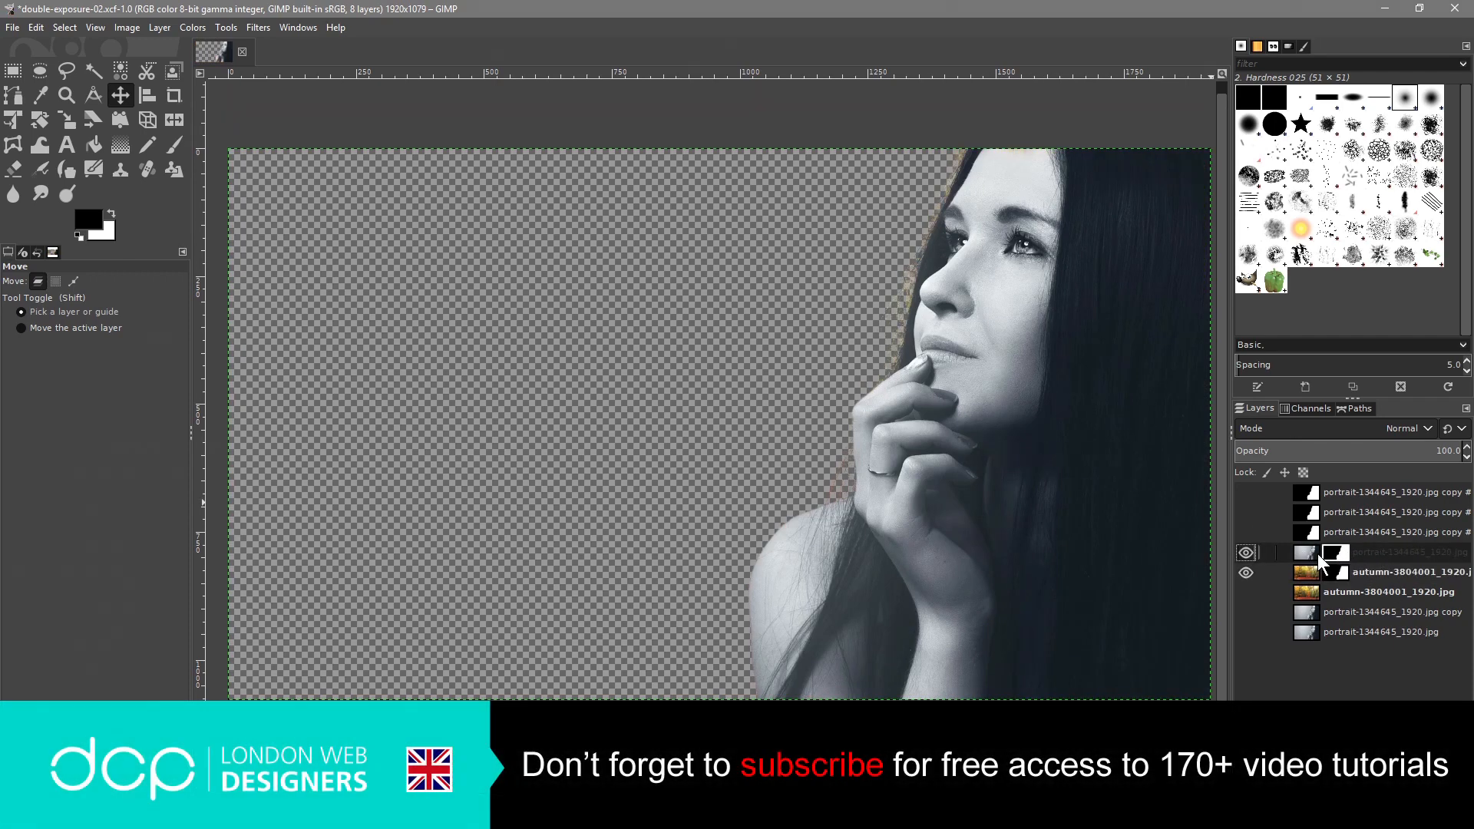
left_click(12, 27)
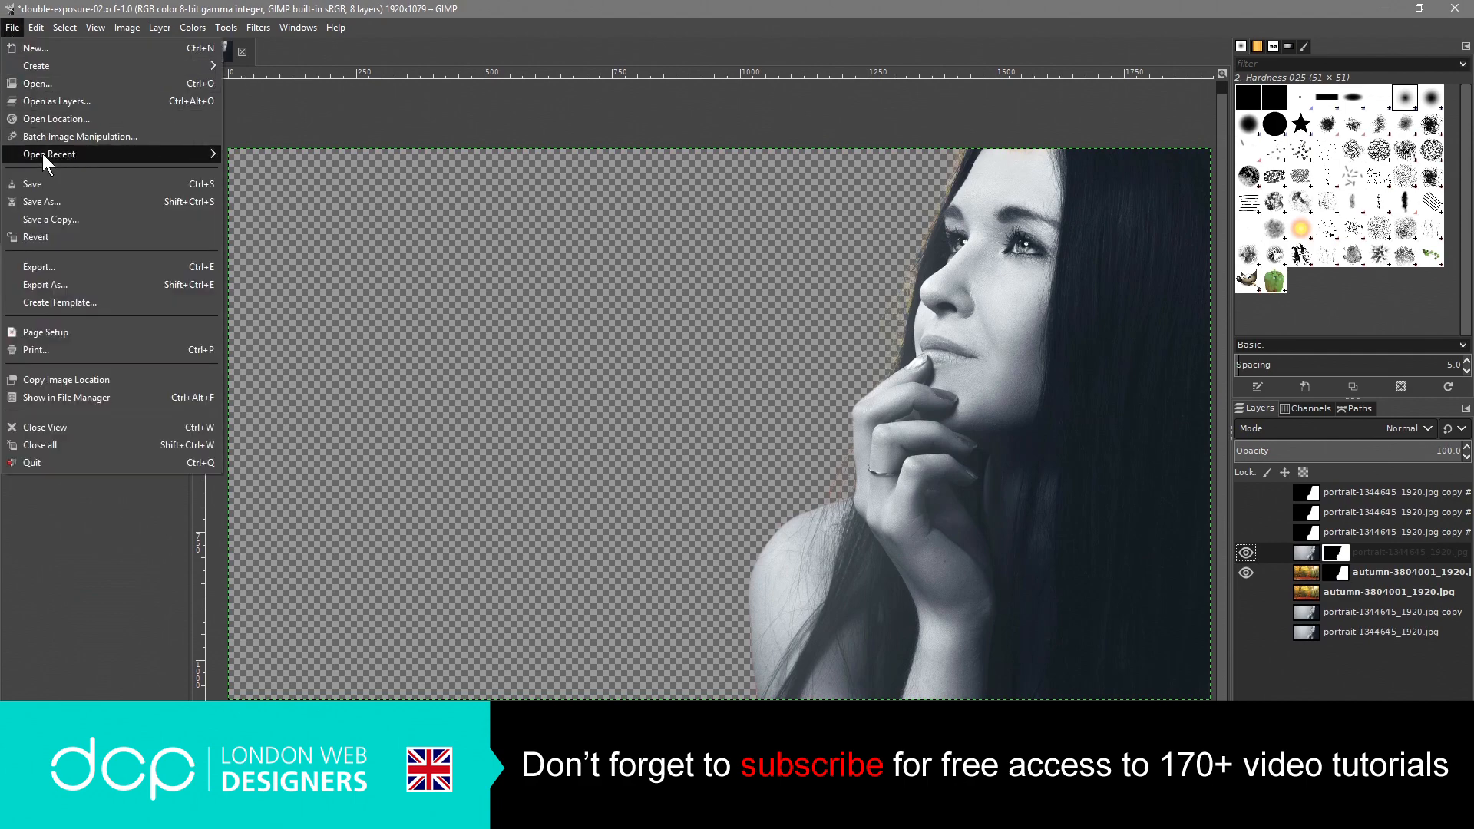
left_click(50, 204)
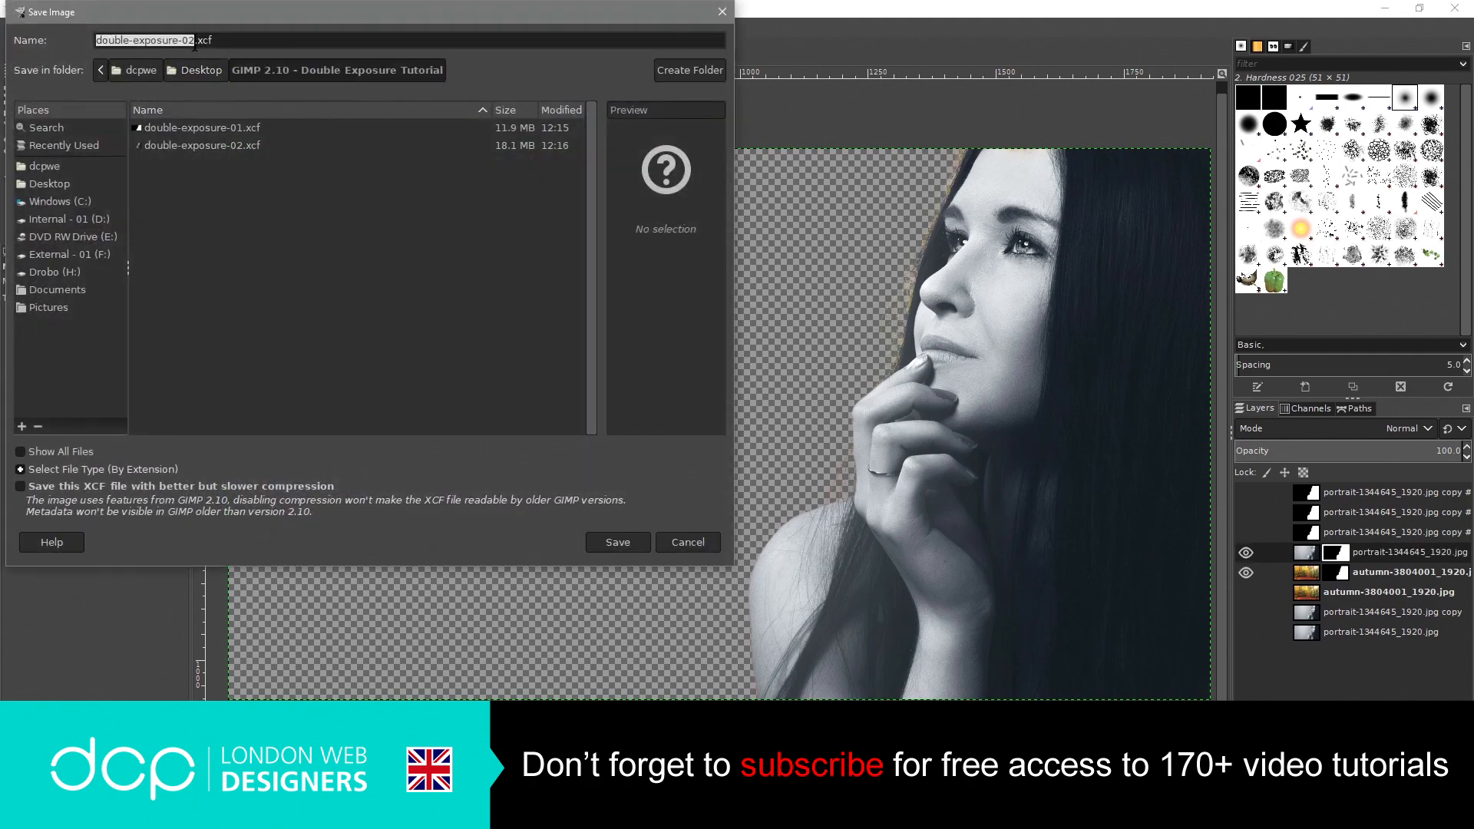
key("Left")
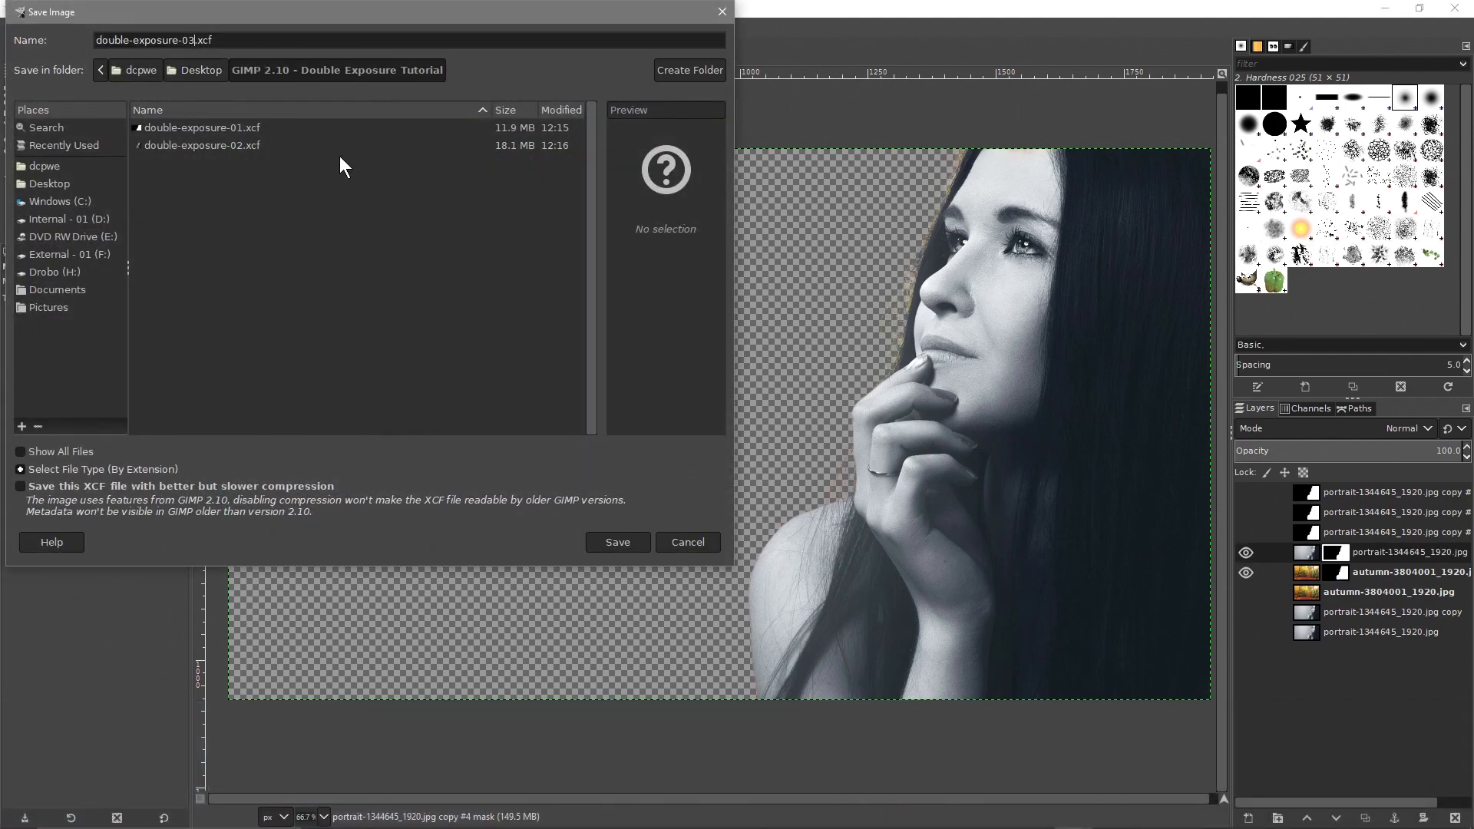
left_click(618, 542)
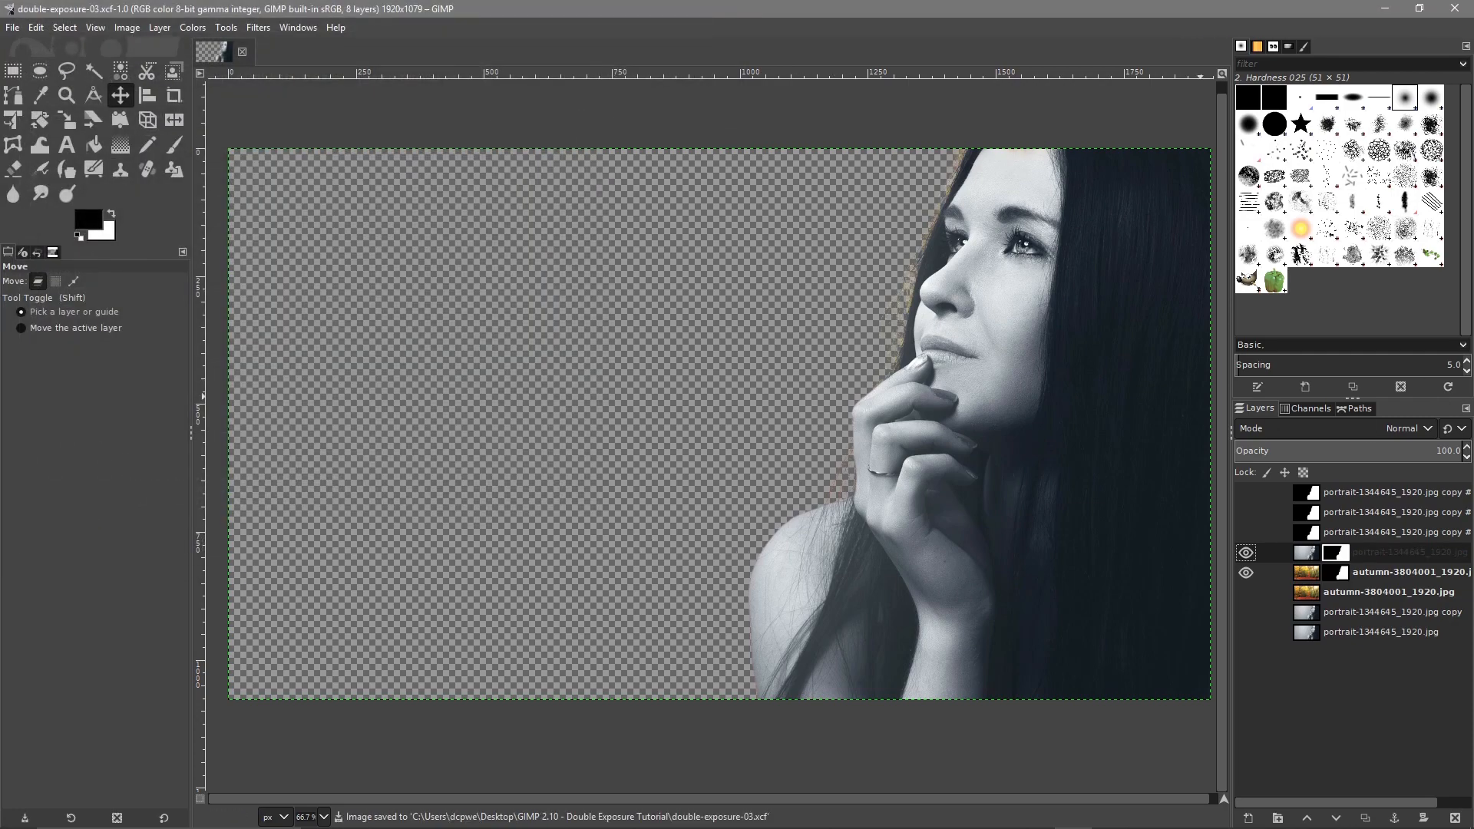
Step: Switch to the tutorial folder in File Explorer and review the saved versions double-exposure-01.xcf, double-exposure-02.xcf and double-exposure-03.xcf
key("alt+Tab")
left_click(943, 312)
left_click(1025, 316)
left_click(1106, 317)
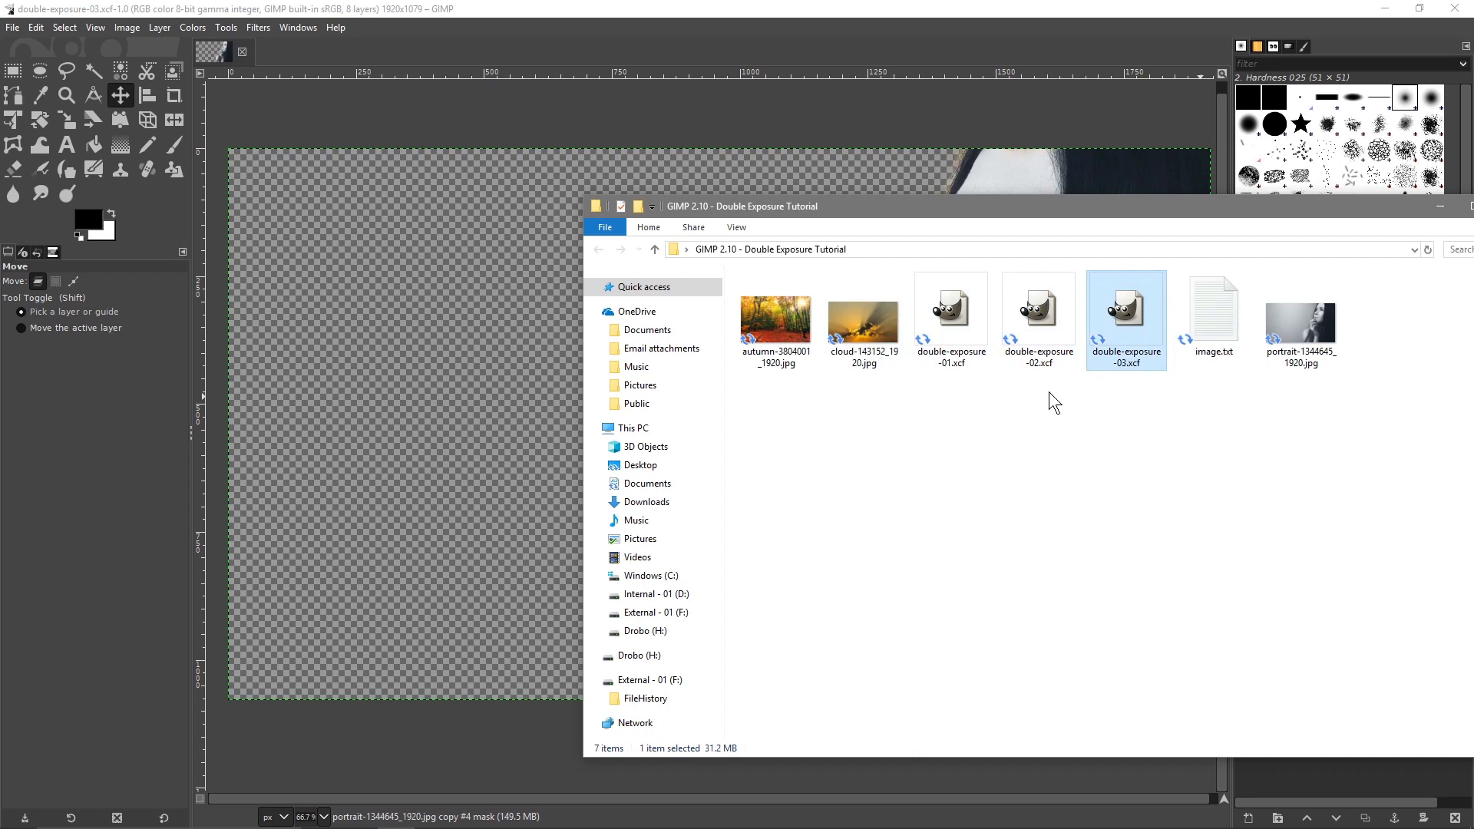
left_click(1067, 349)
left_click(969, 338)
left_click(1068, 338)
left_click(1110, 329)
left_click_drag(1163, 212, 1473, 237)
Step: Set the masked portrait layer's blend mode to Screen
left_click_drag(1333, 551, 1290, 554)
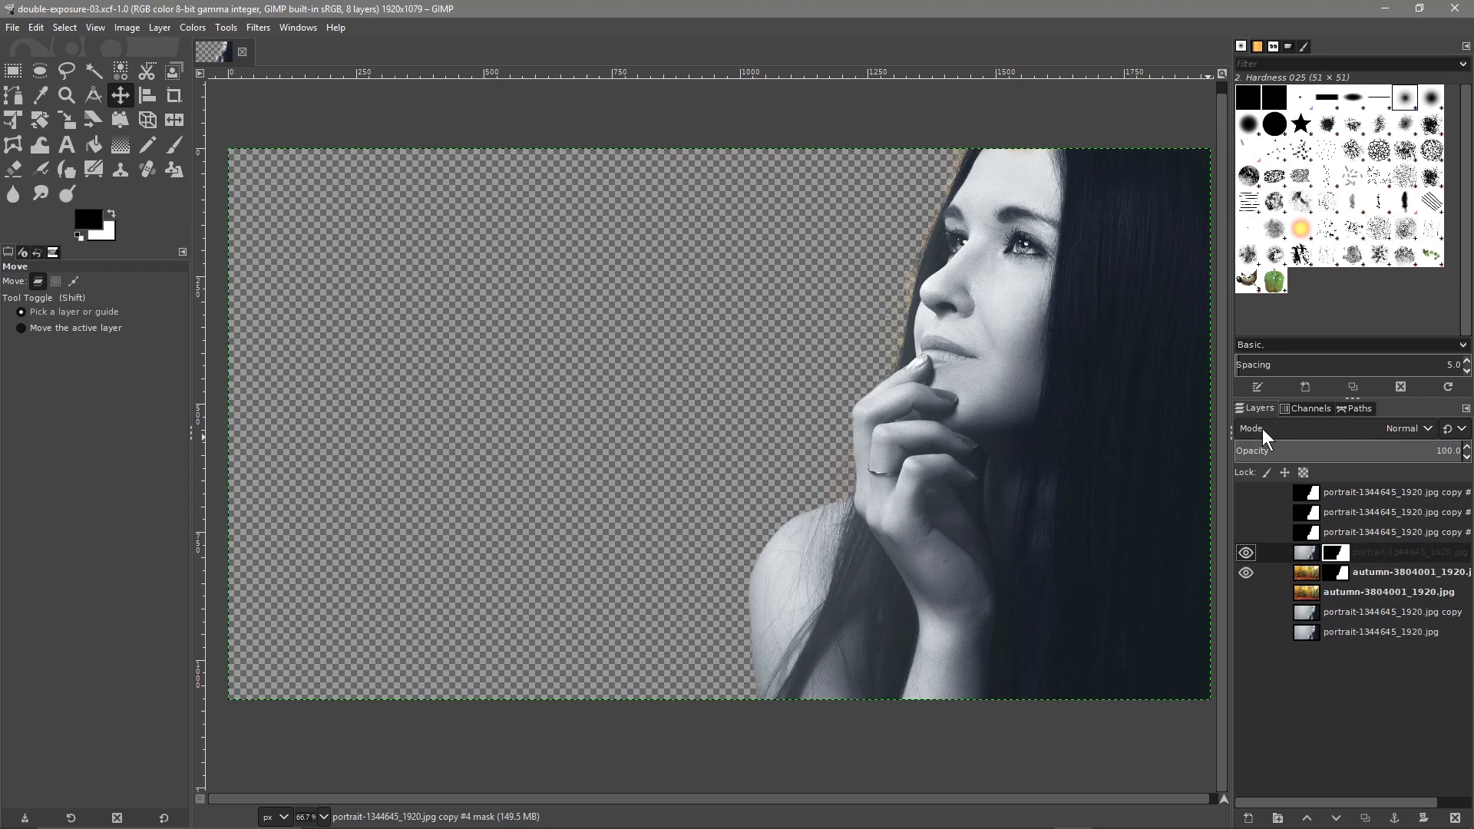
left_click(1425, 430)
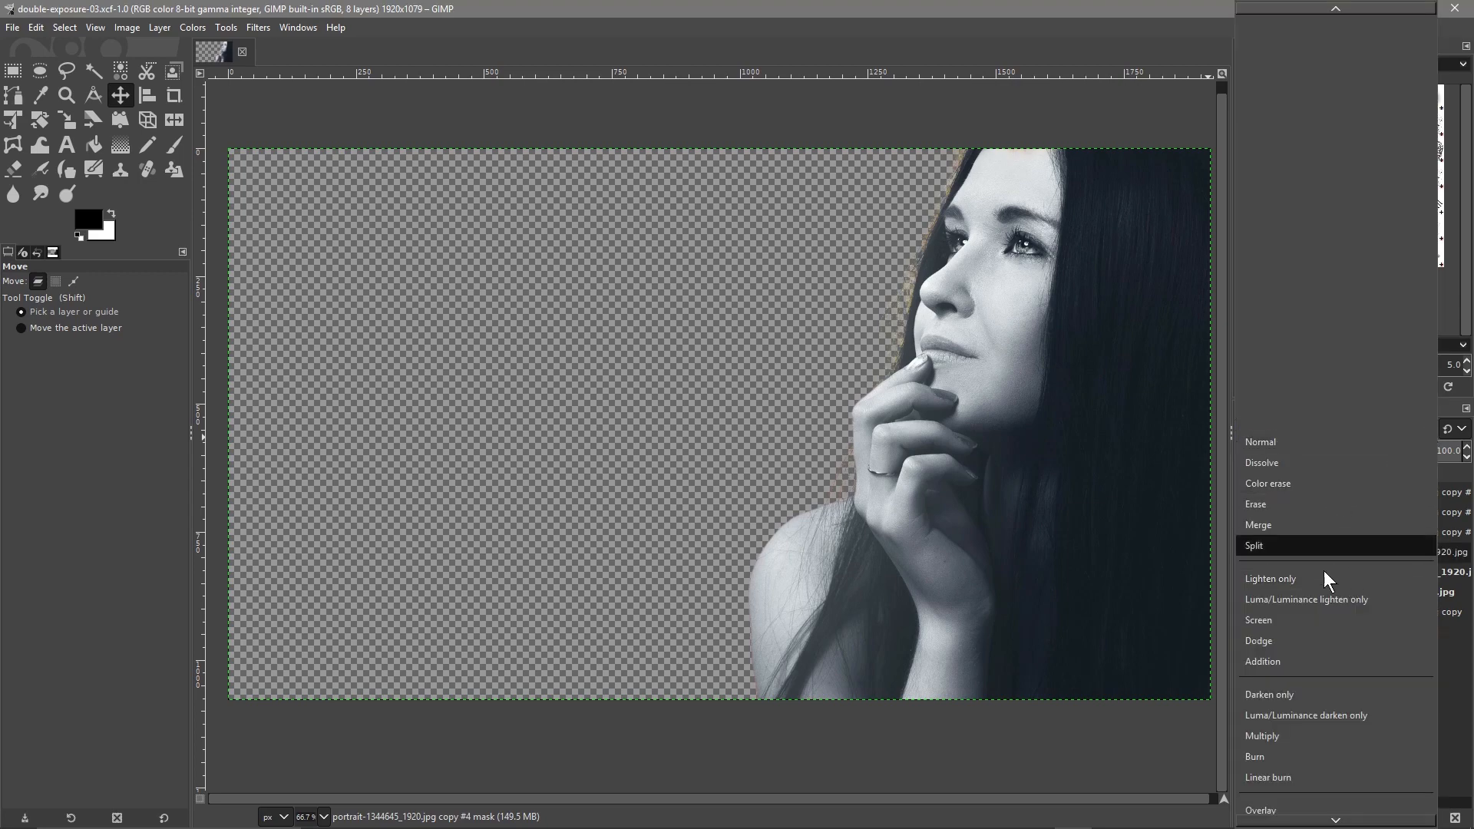
left_click(1319, 620)
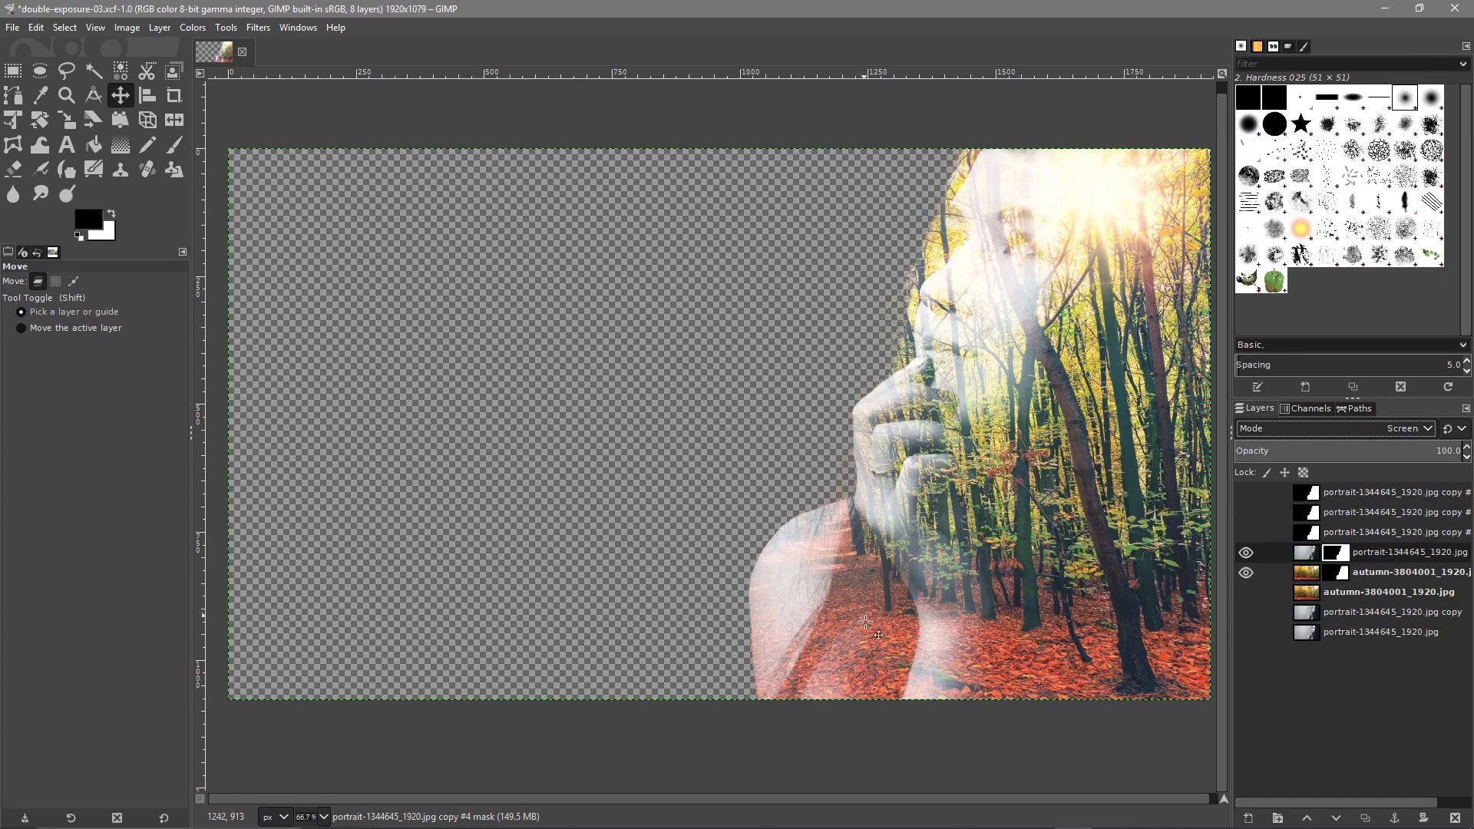
Step: Try the Dodge and Burn blend modes on the masked portrait layer and return it to Screen
left_click(1422, 427)
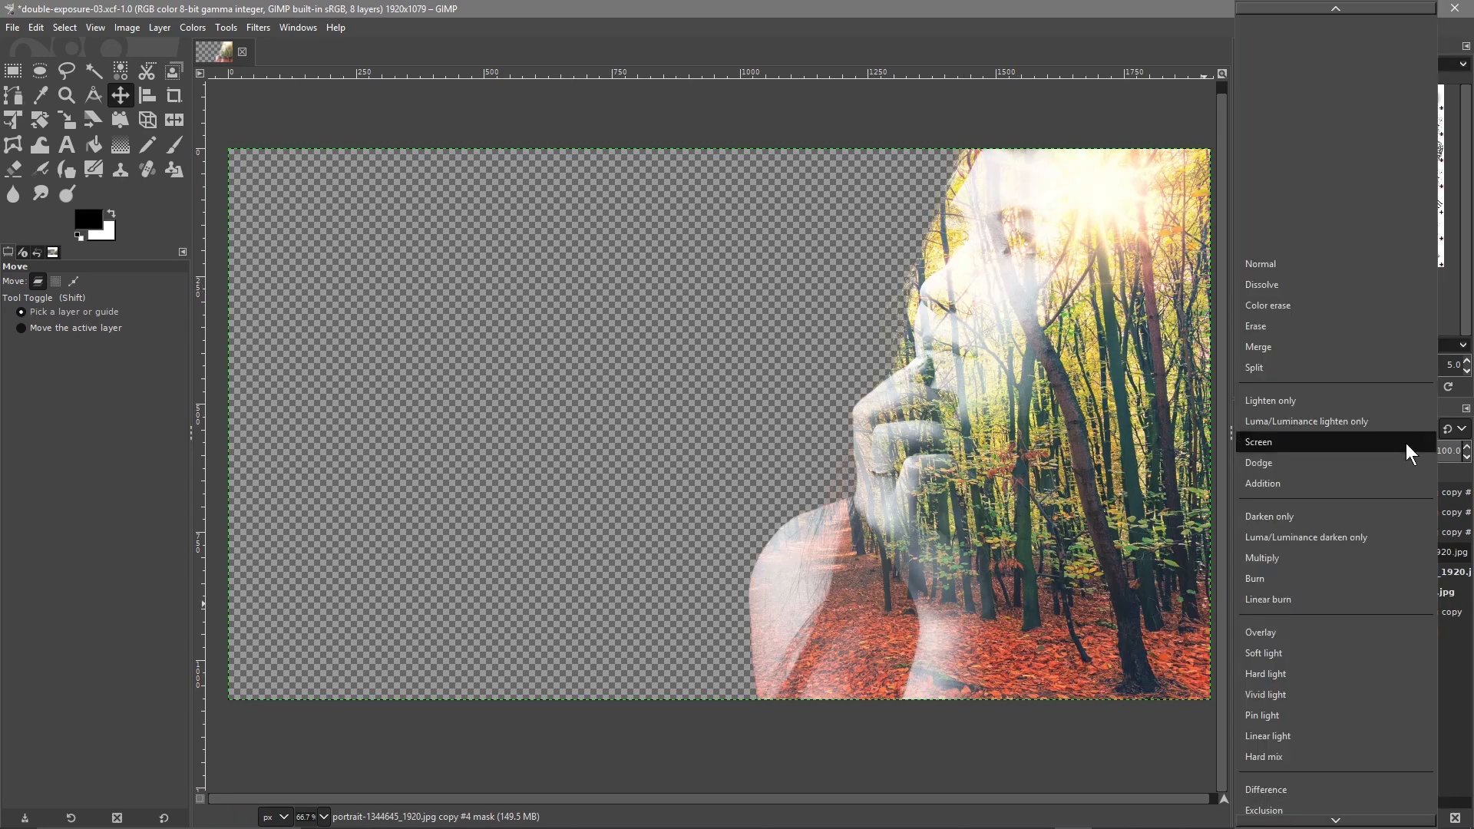
left_click(1310, 461)
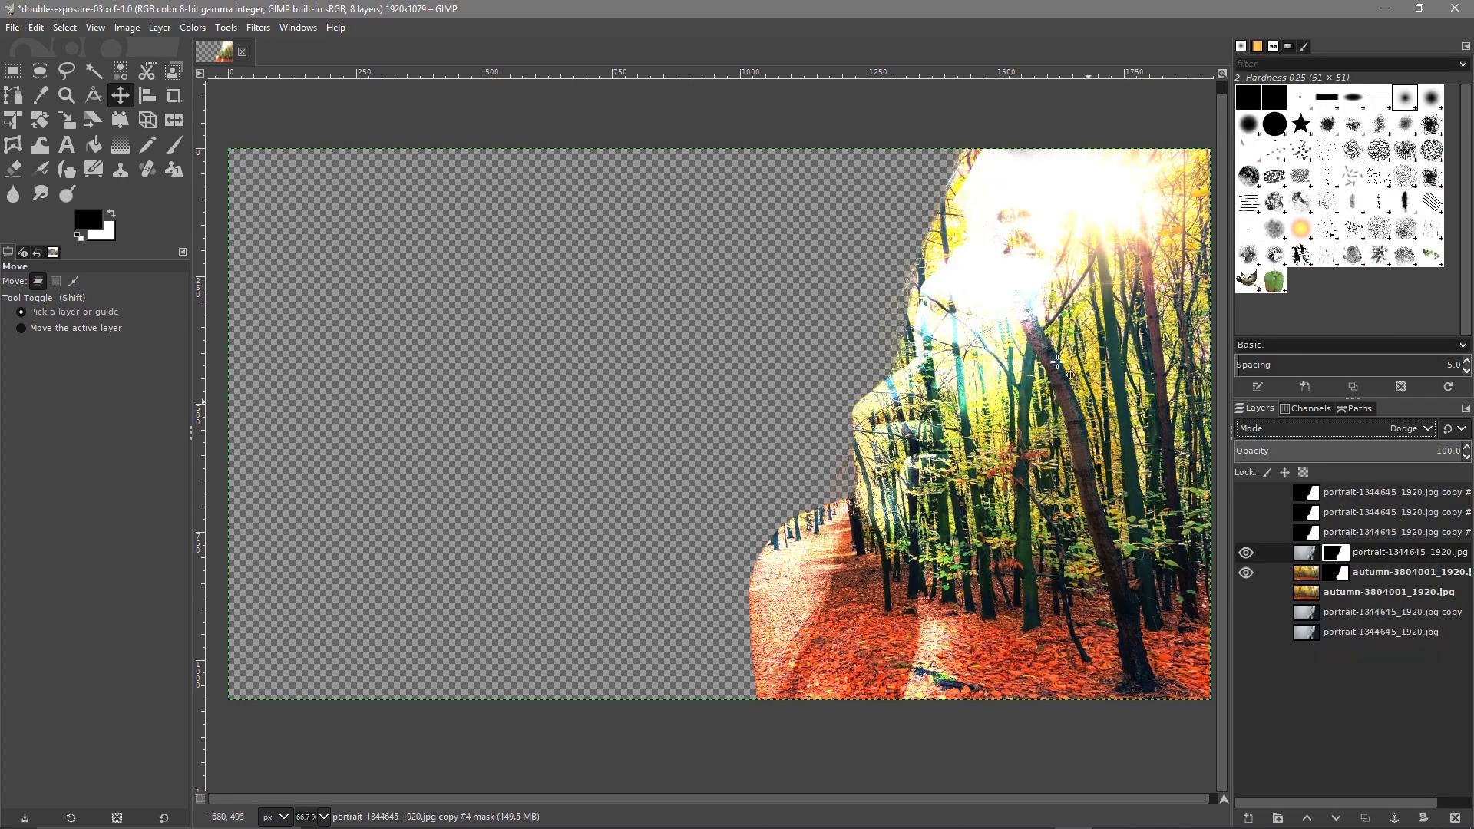
left_click(1324, 428)
left_click(1365, 429)
left_click(1397, 427)
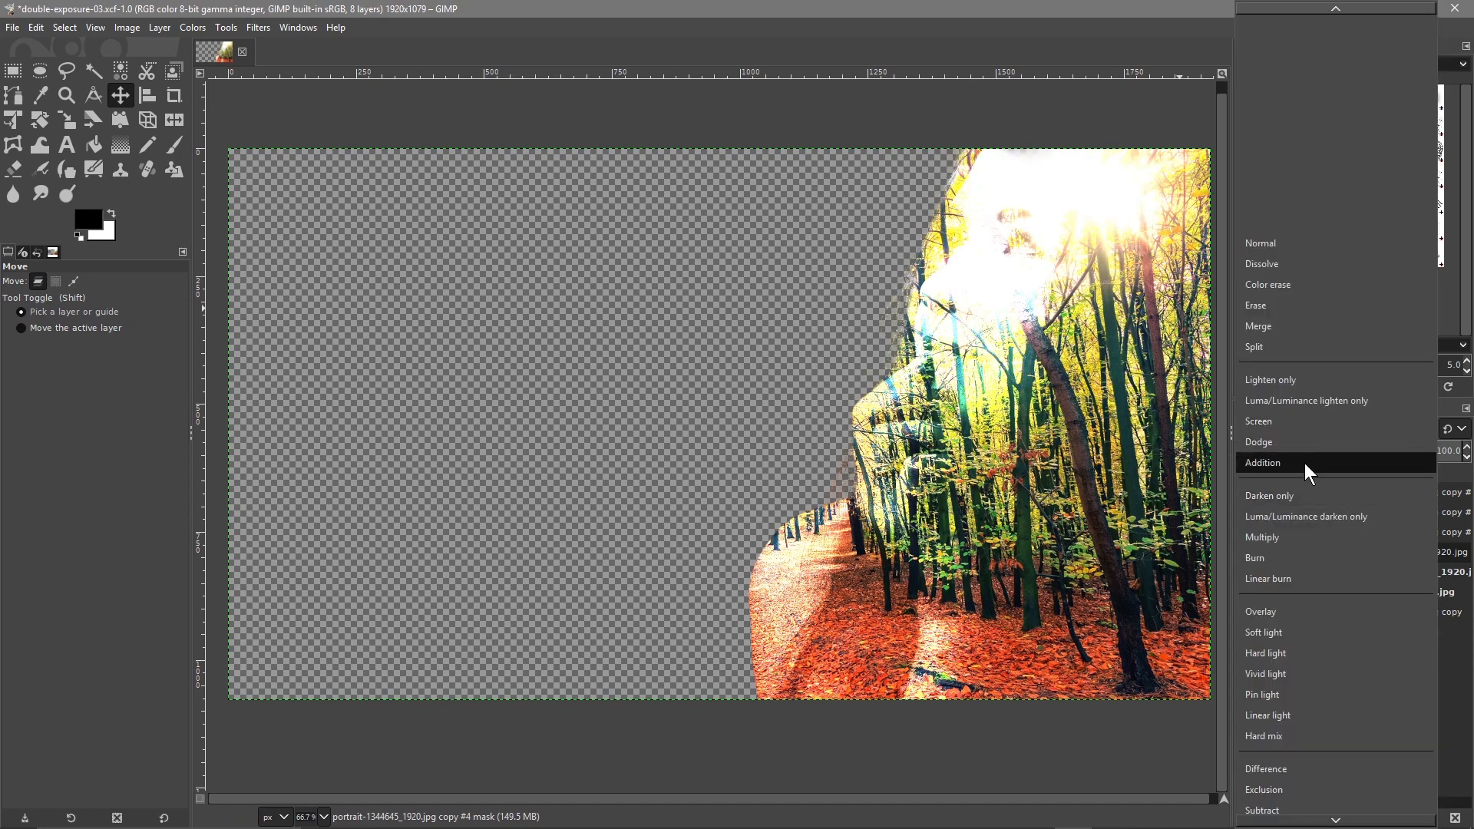
left_click(1284, 556)
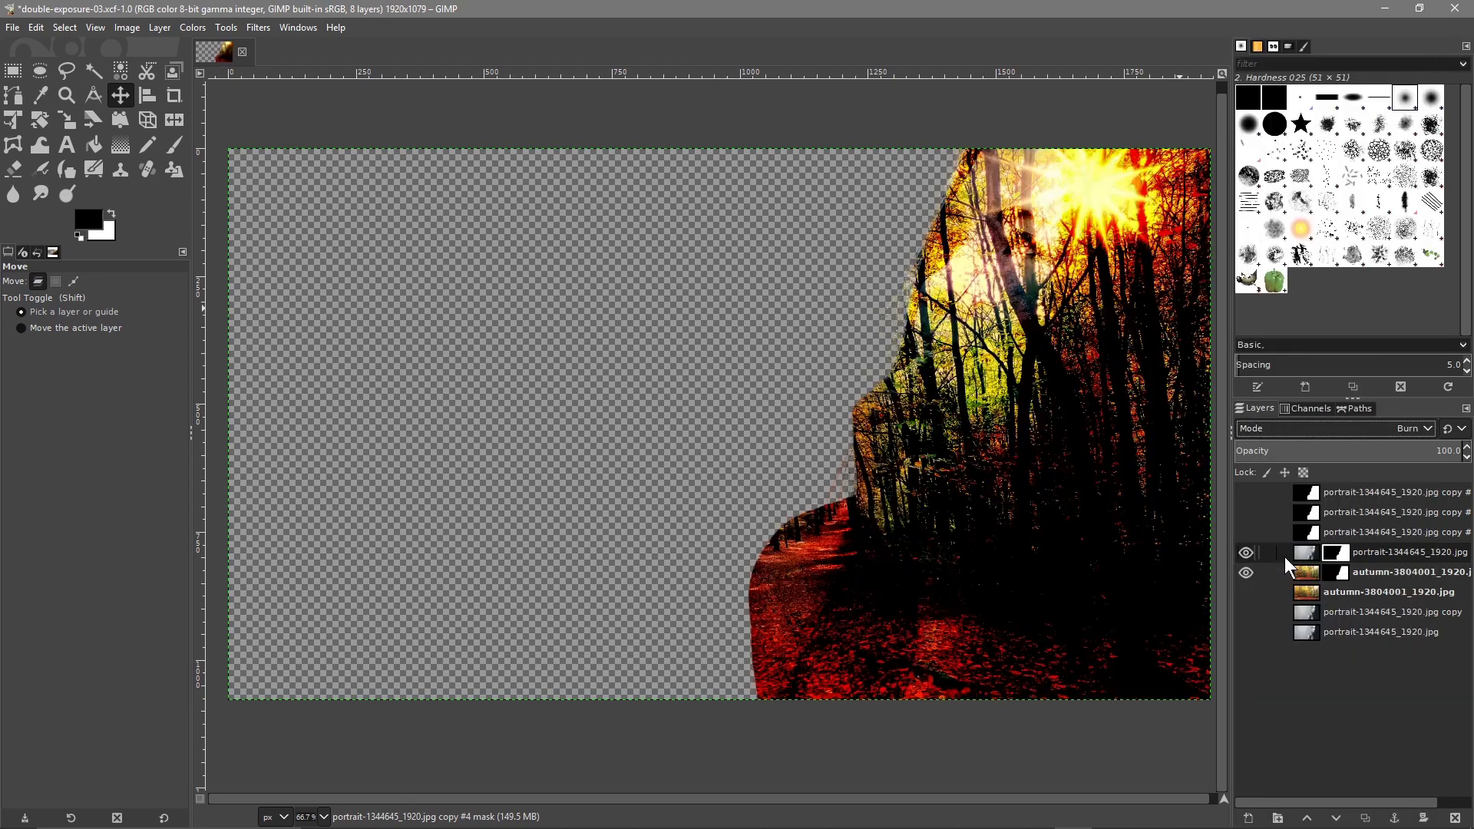
left_click(1419, 427)
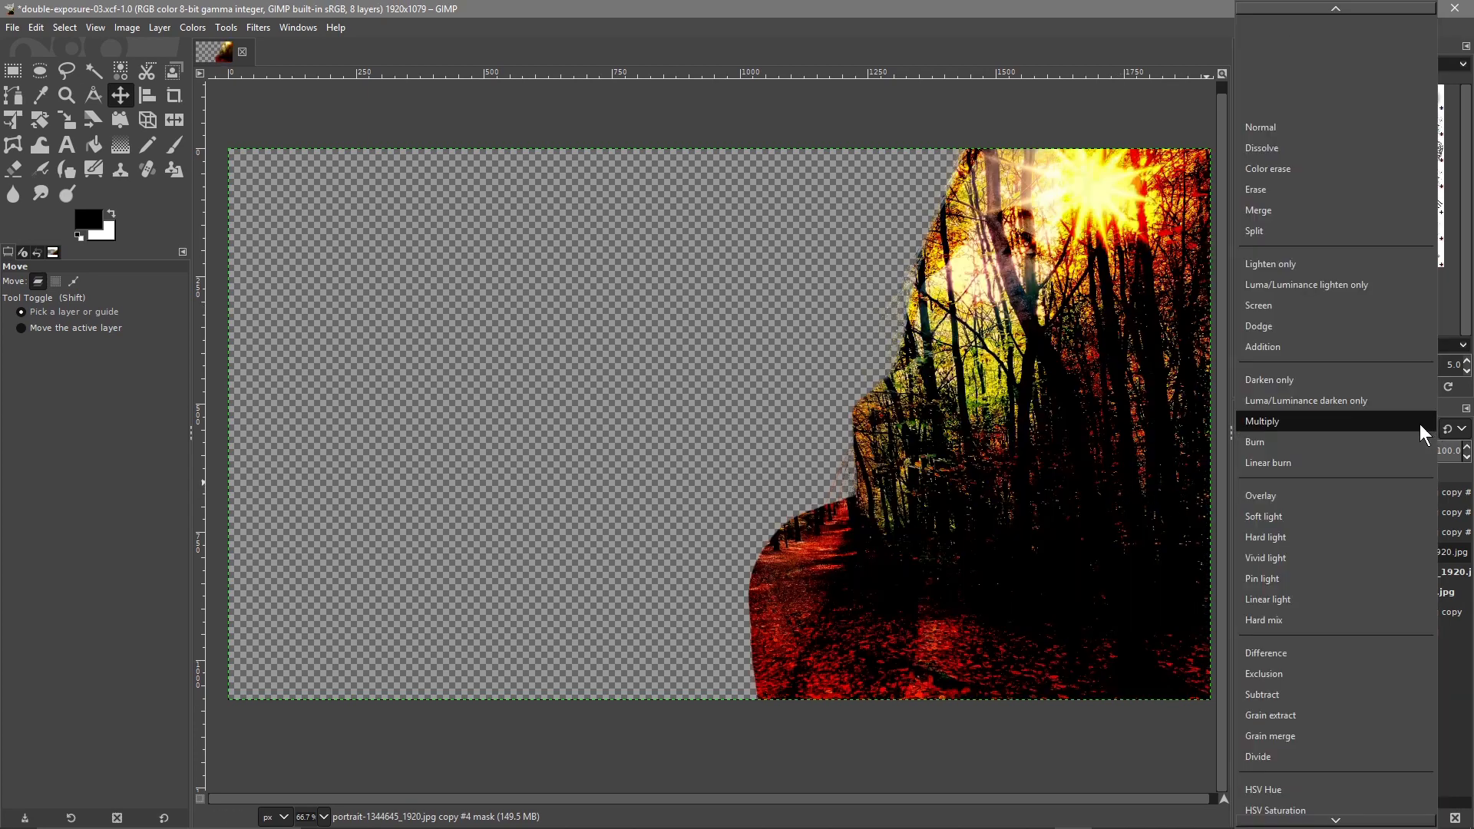
left_click(1297, 308)
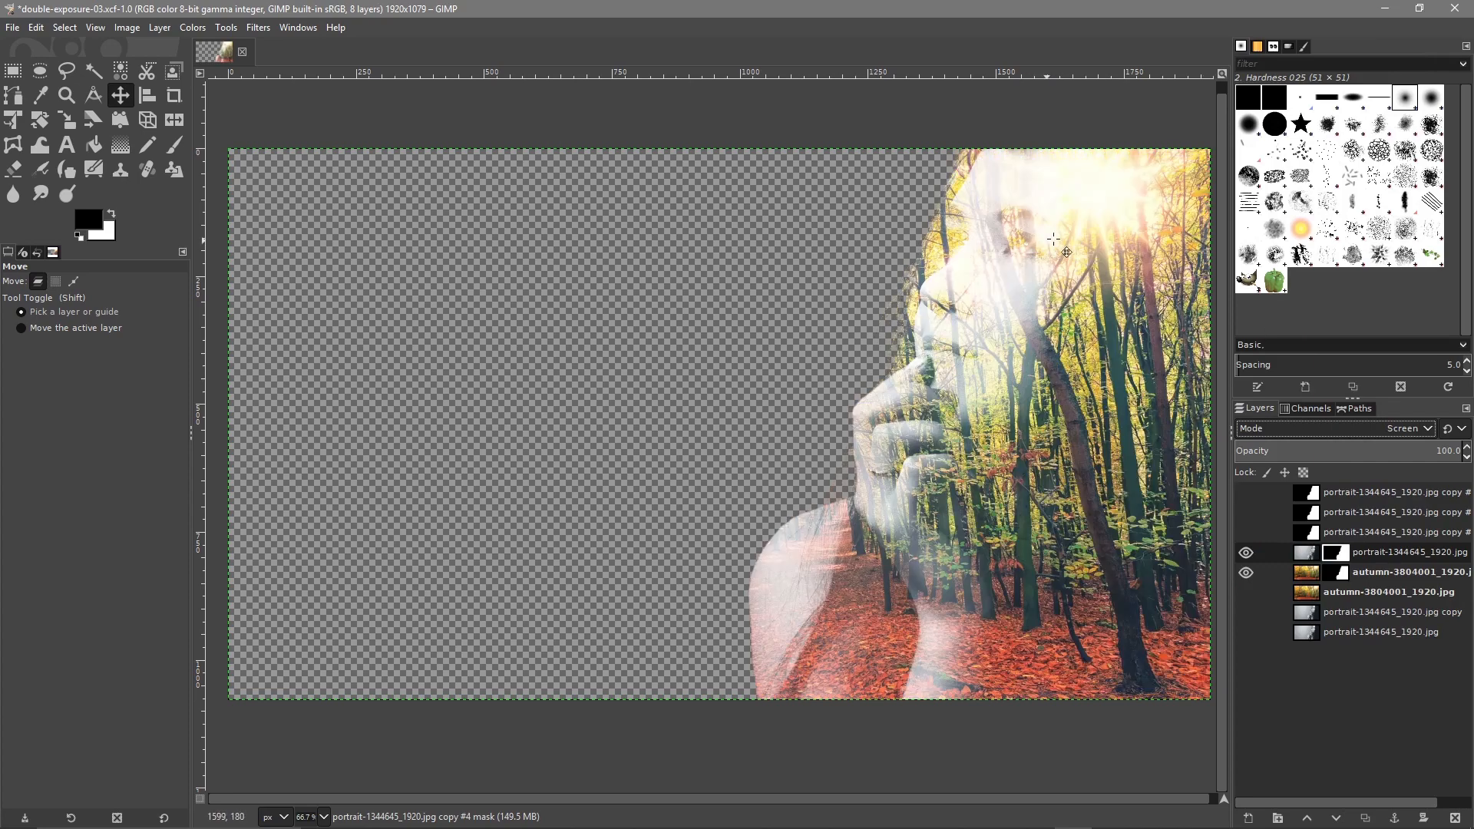
Step: Show the unmasked autumn-3804001_1920.jpg layer behind the double exposure, keeping the portrait layer at full opacity
left_click(1243, 590)
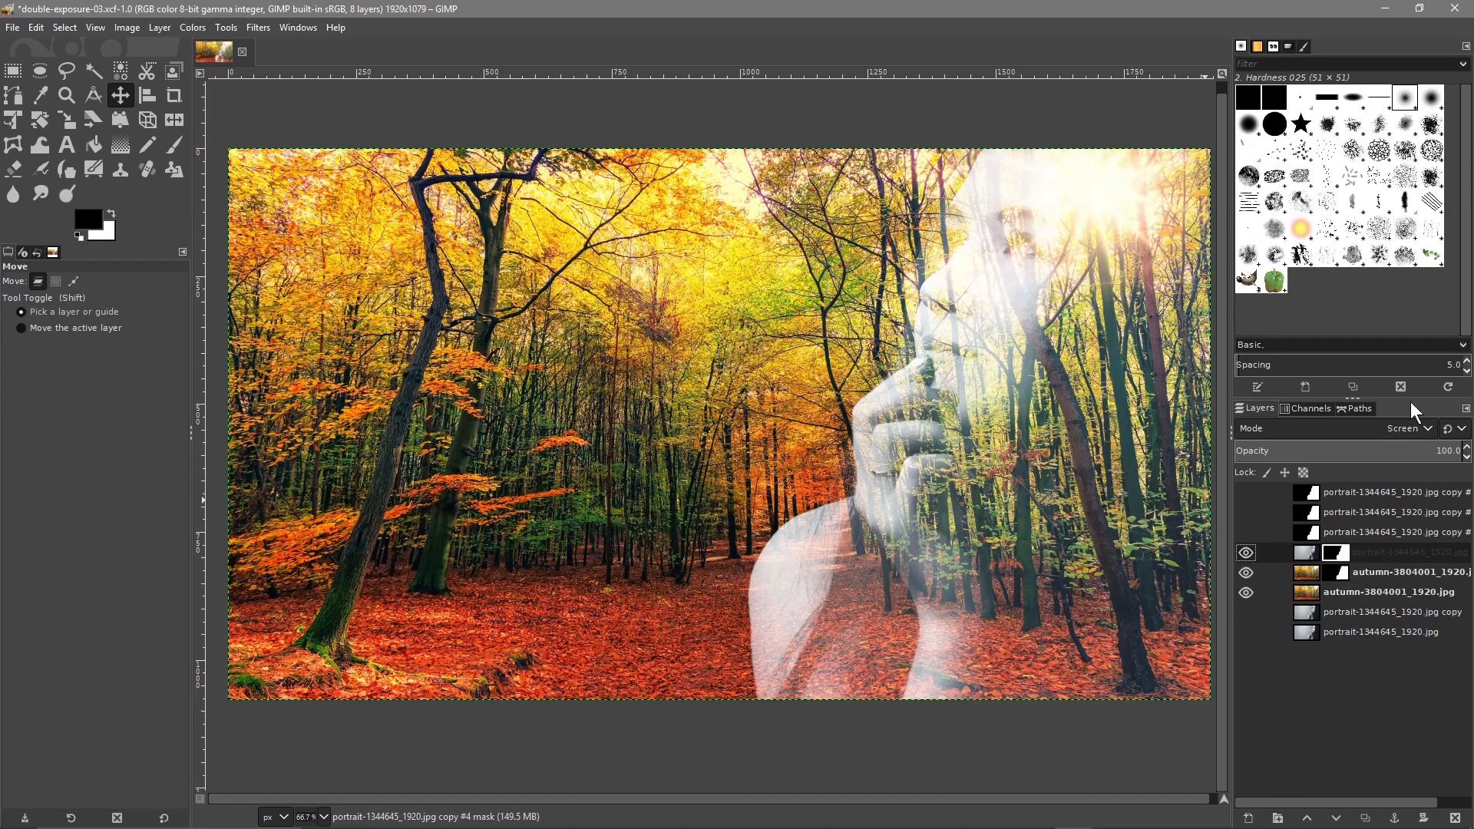
mouse_move(1448, 453)
left_mouse_down()
mouse_move(1296, 452)
mouse_move(1468, 450)
left_mouse_up()
Step: Try the Dissolve, Merge, Lighten only, Dodge, Darken only and Burn blend modes in turn on the masked portrait layer
left_click(1412, 424)
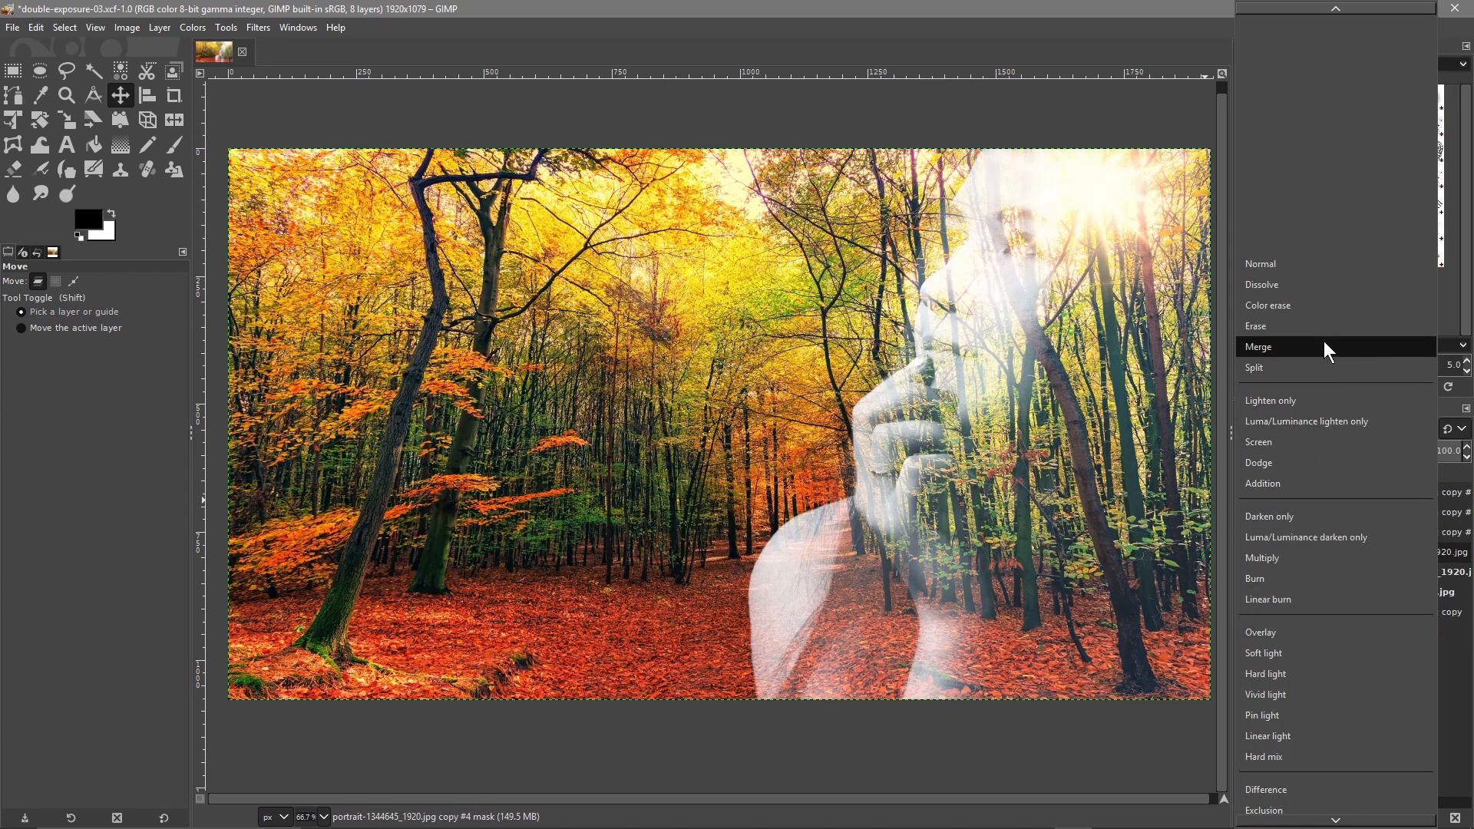
left_click(1312, 286)
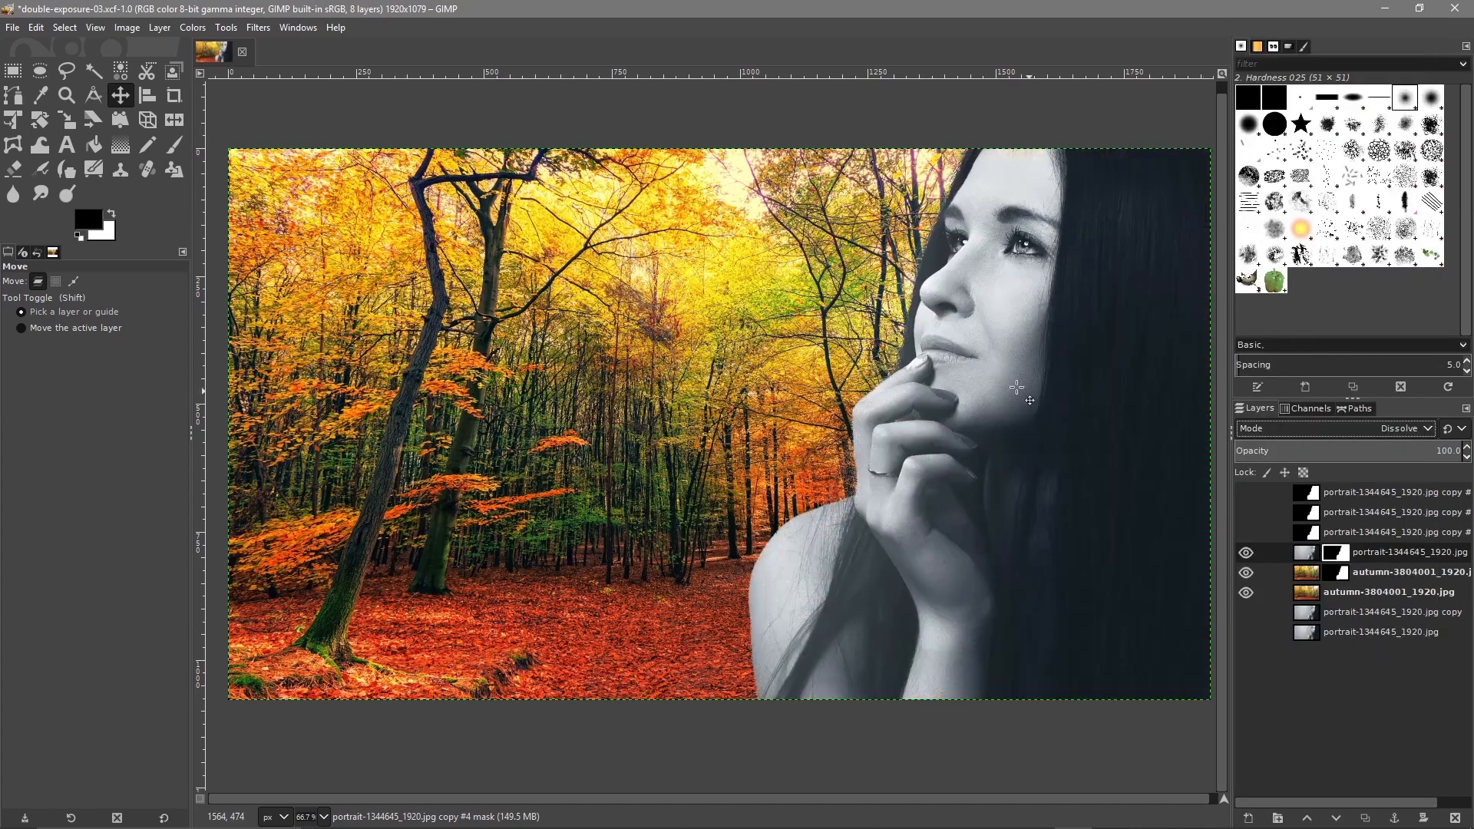
left_click(1413, 428)
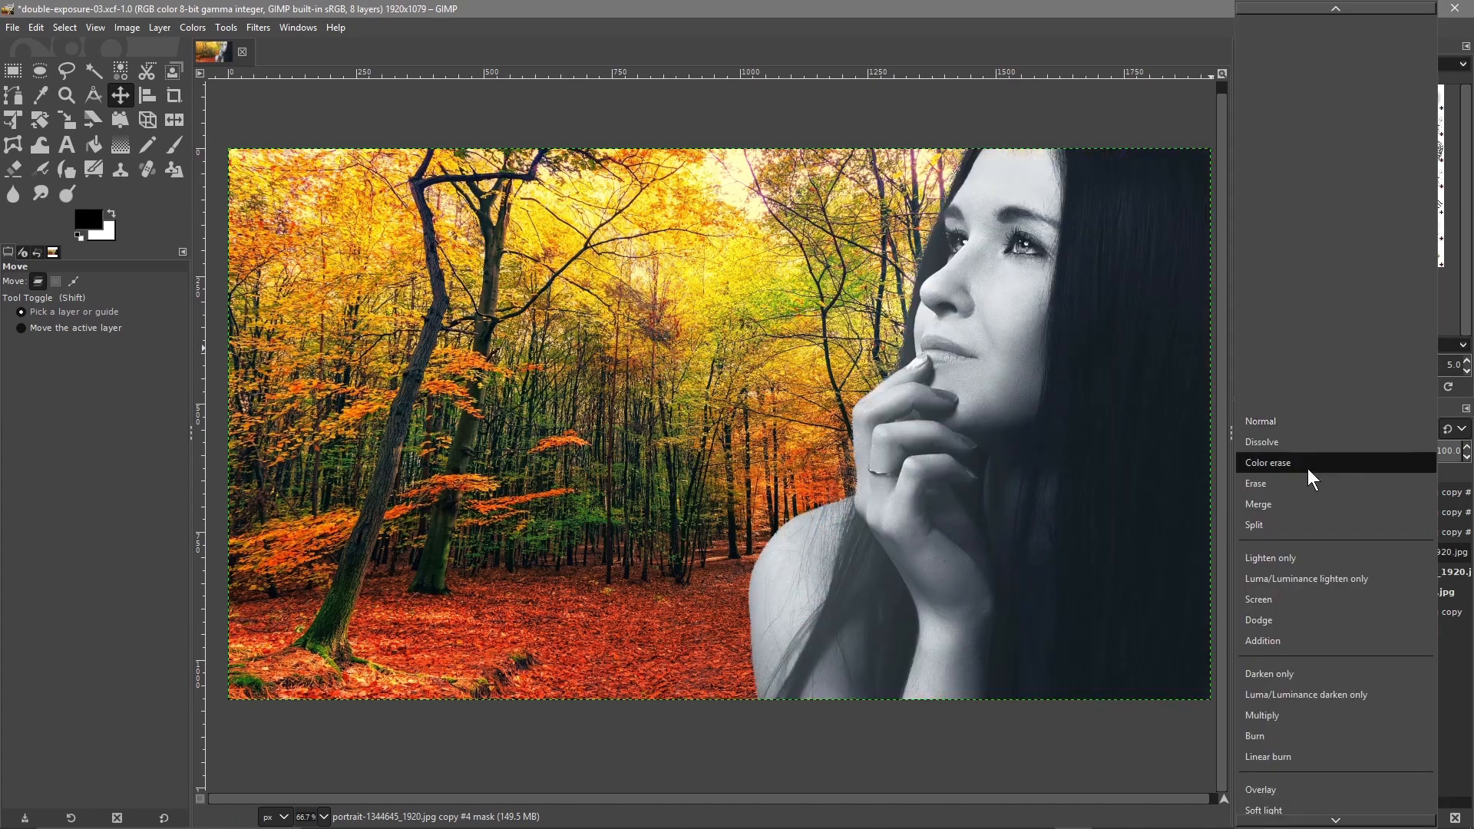
left_click(1304, 503)
left_click(1390, 427)
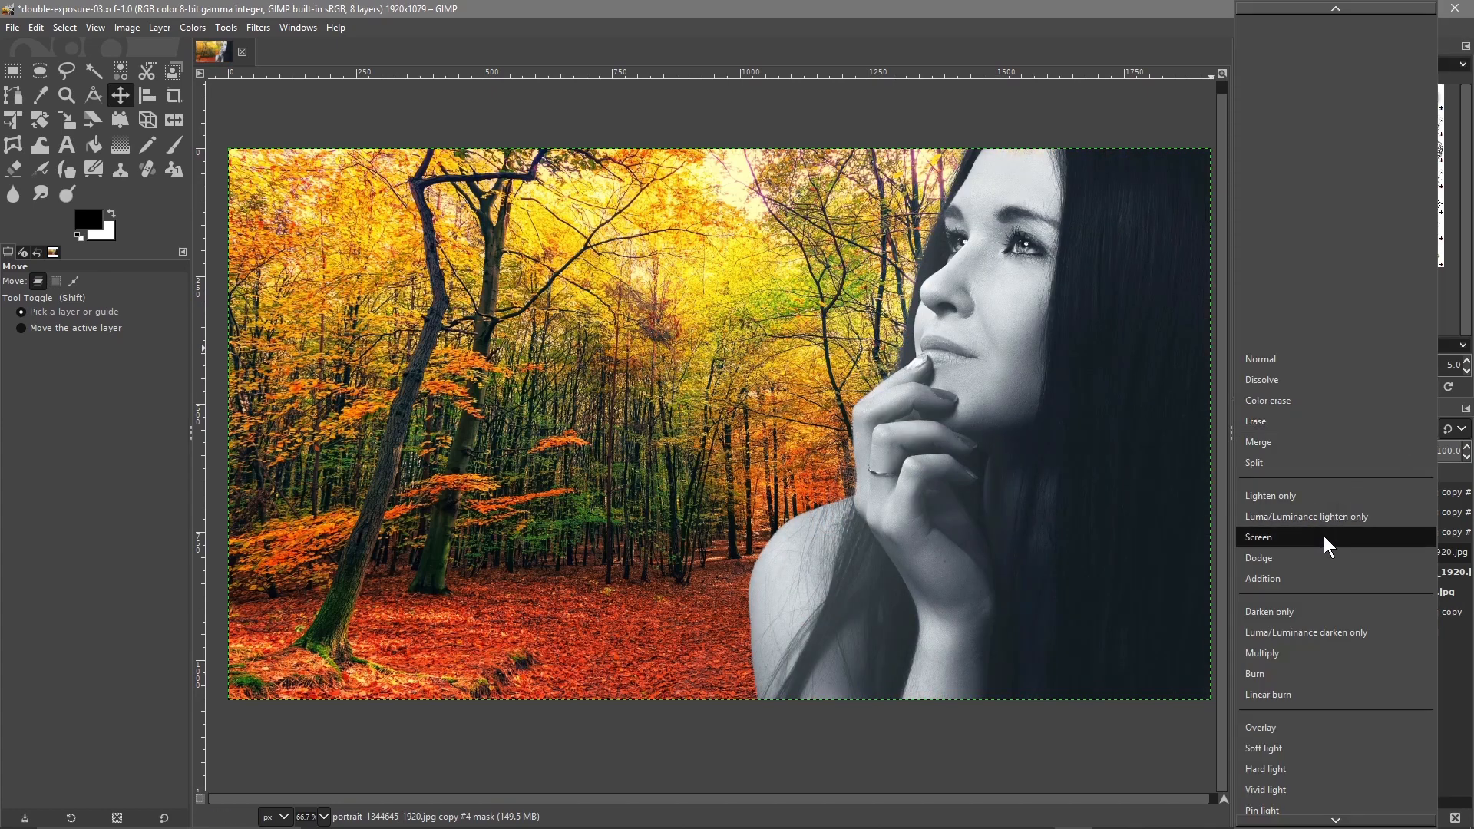
left_click(1319, 504)
left_click(1408, 433)
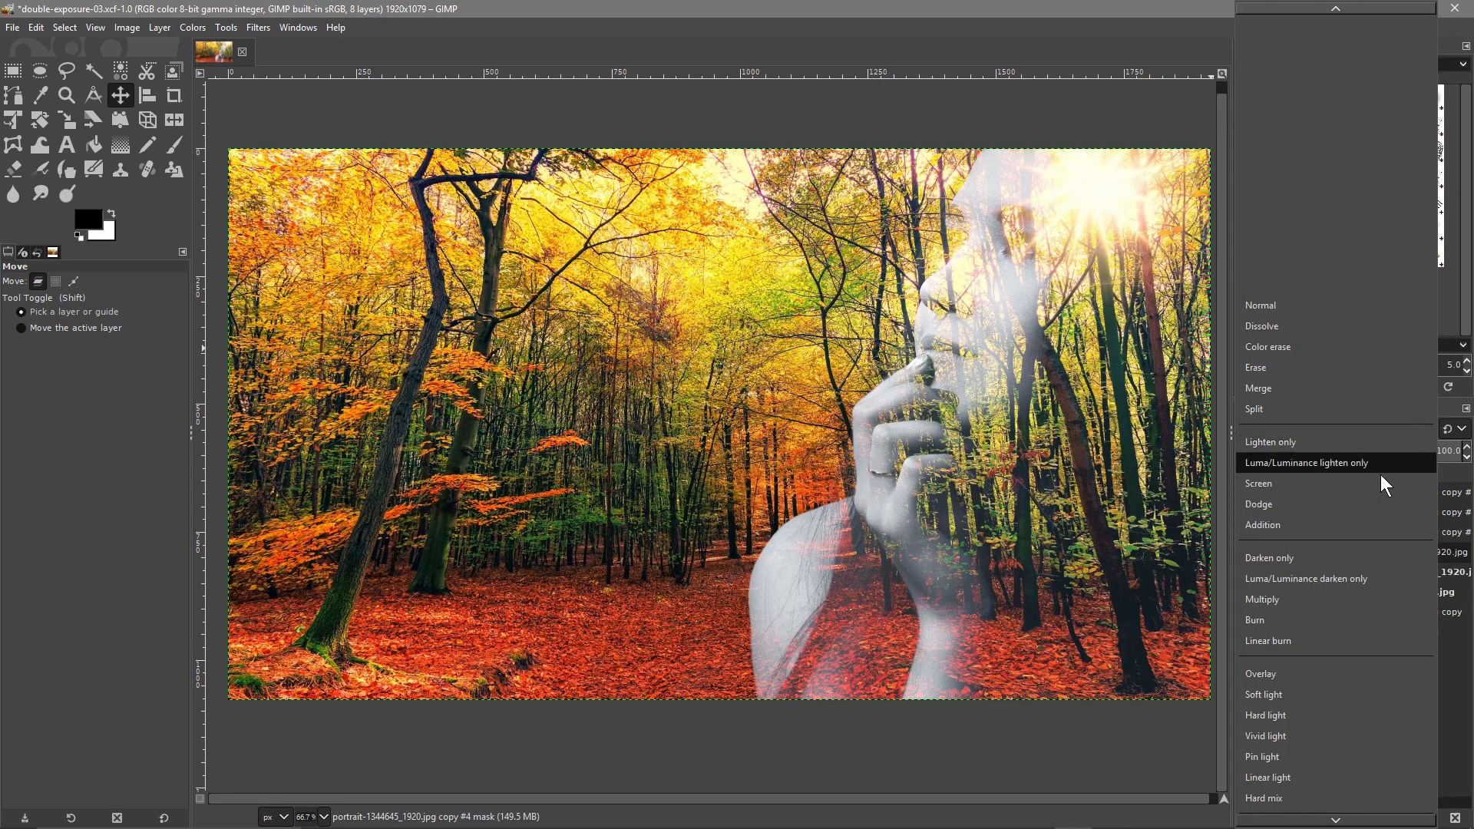
left_click(1361, 505)
left_click(1410, 427)
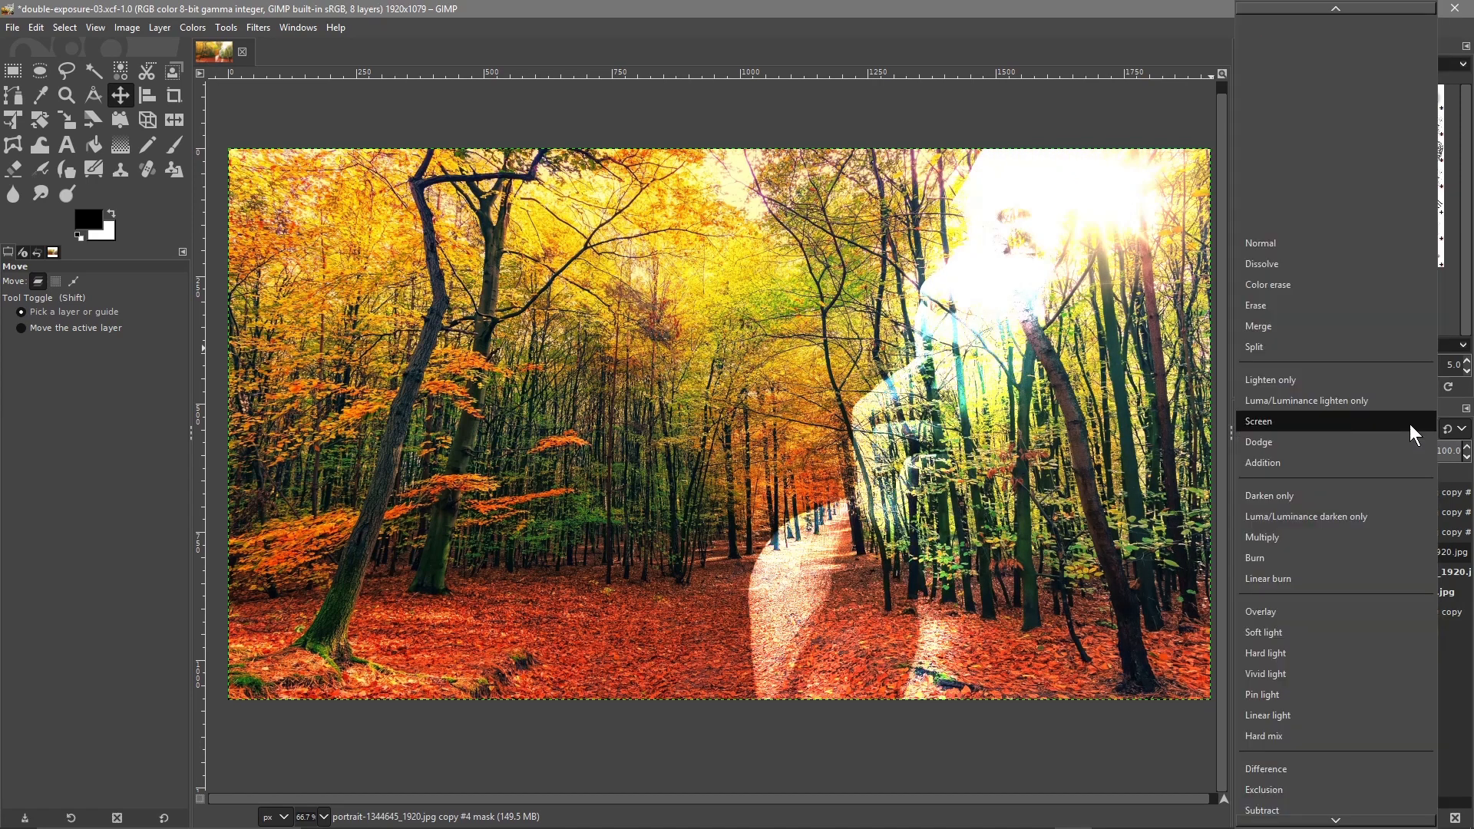
left_click(1371, 498)
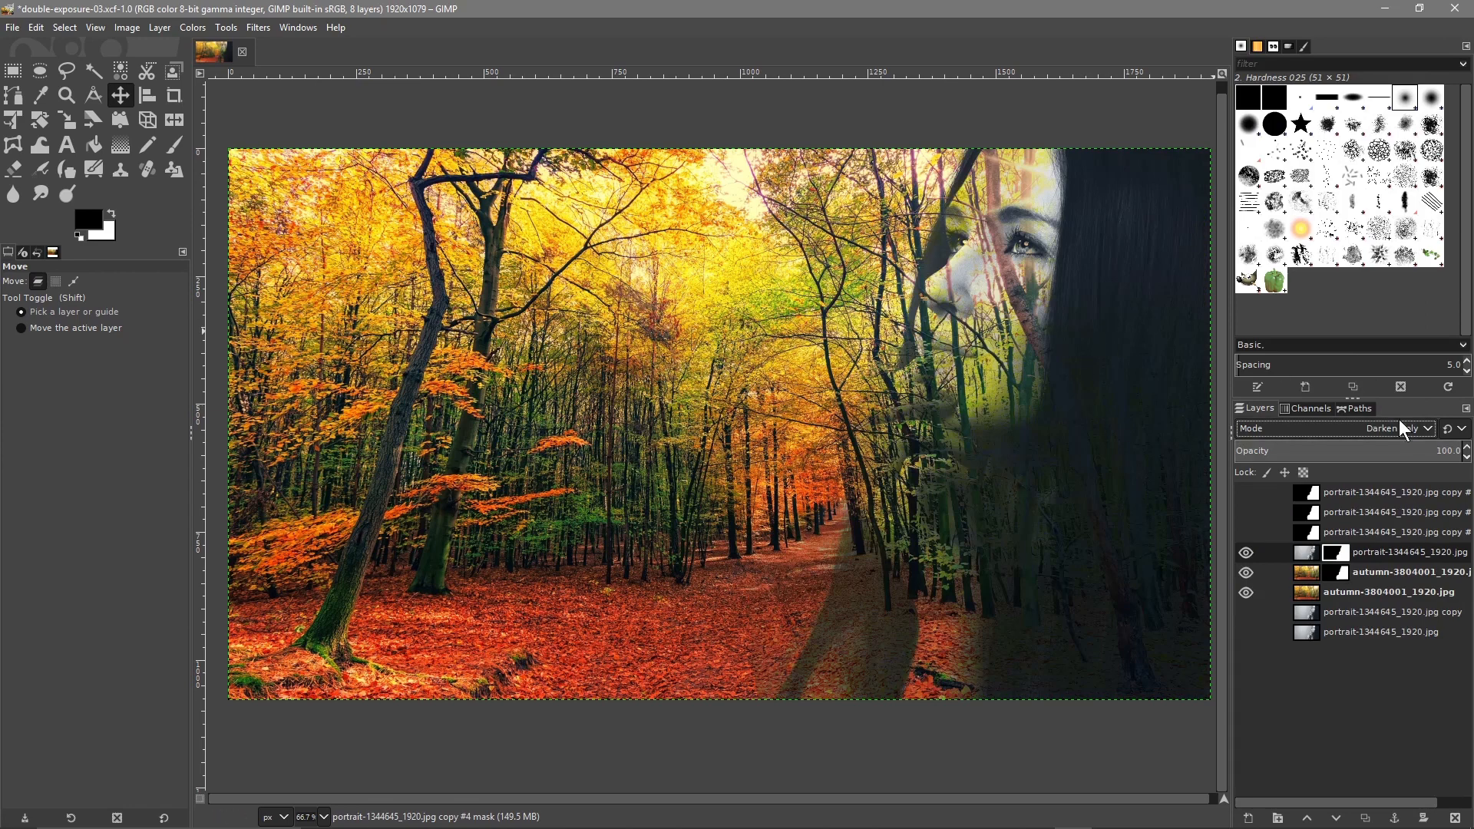
left_click(1399, 421)
left_click(1342, 505)
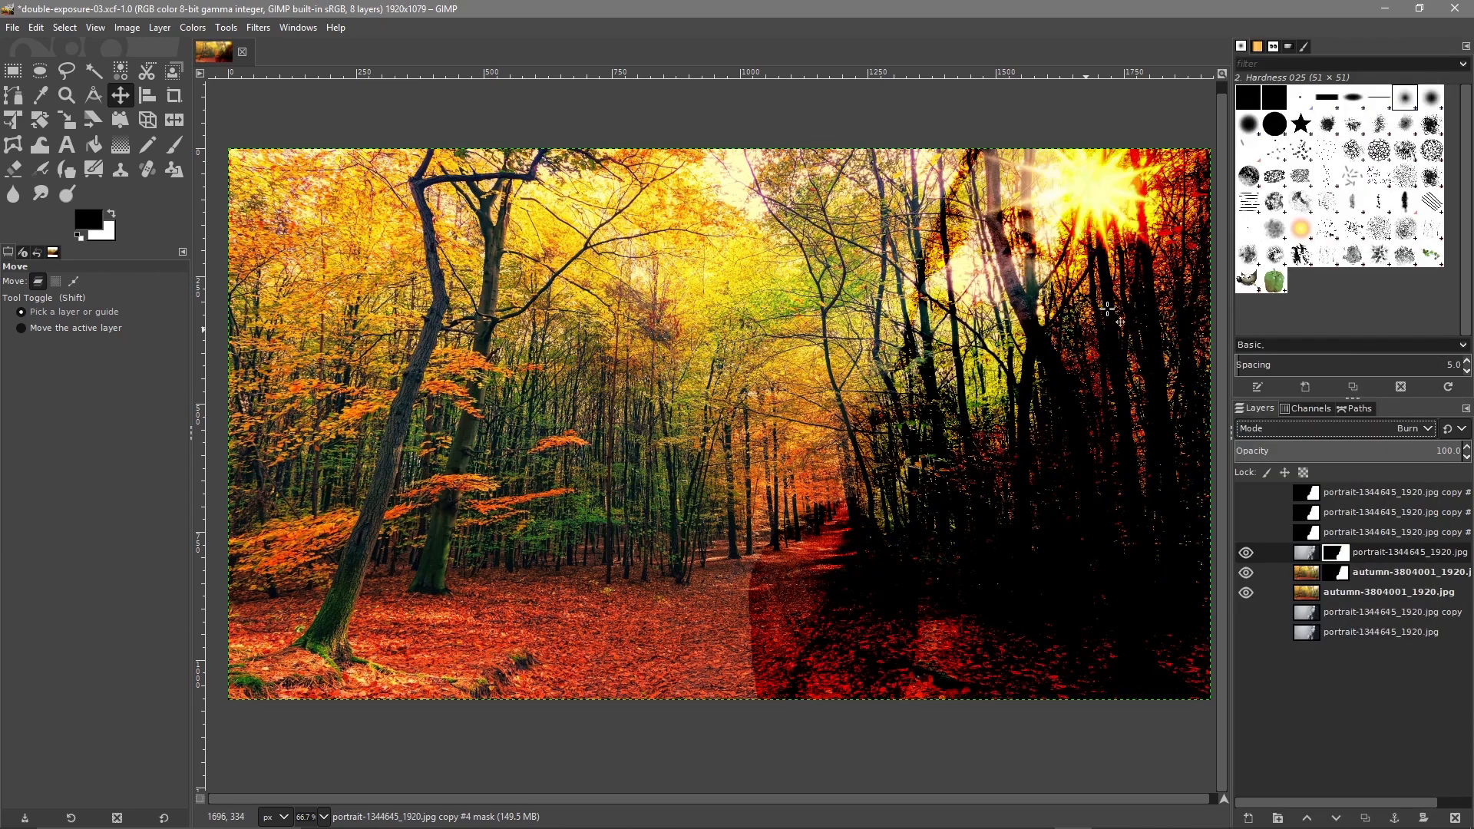
Step: Set the masked portrait layer's blend mode to Overlay and hide the unmasked autumn-3804001_1920.jpg layer
left_click(1404, 426)
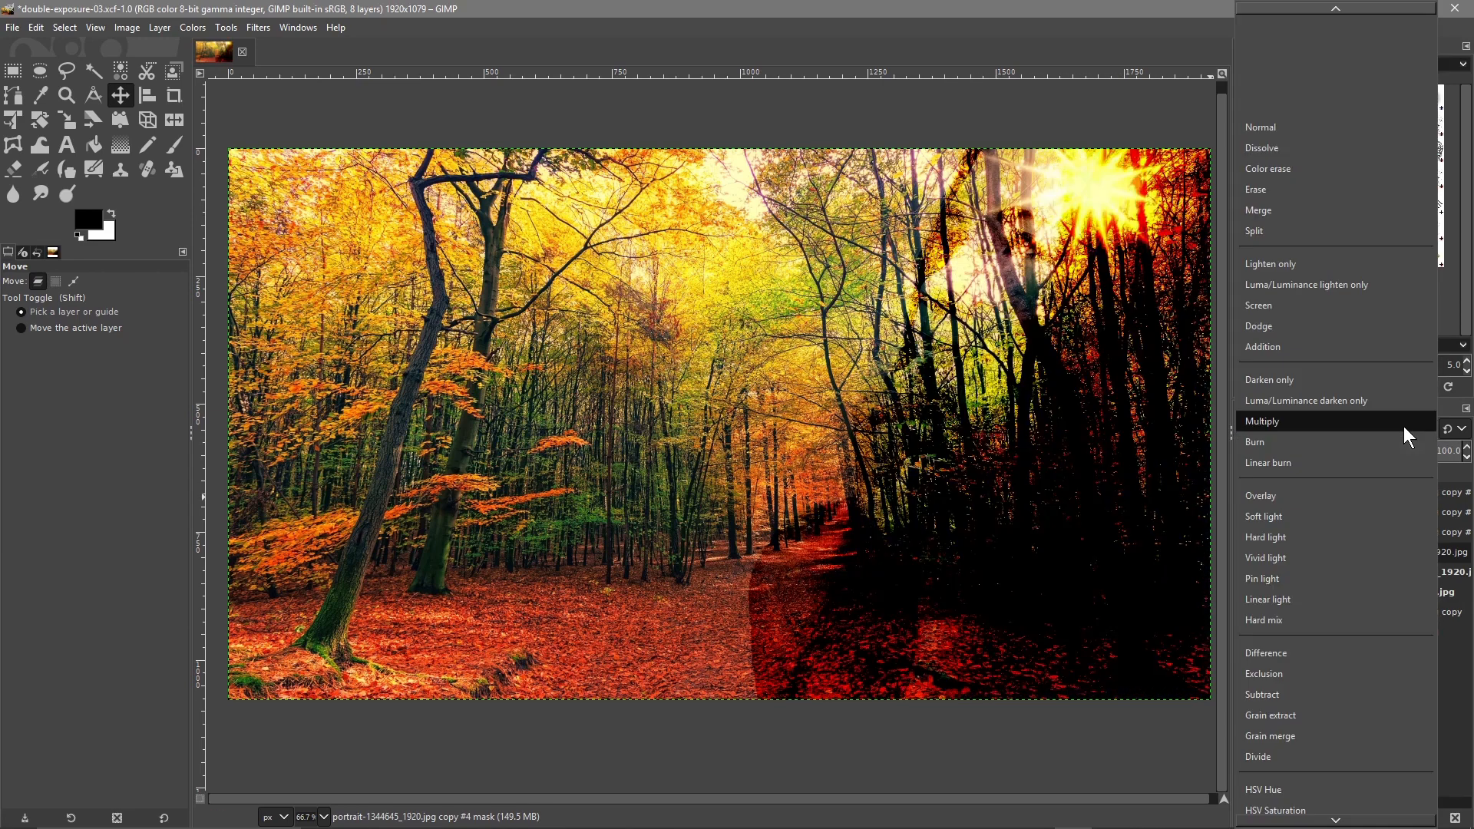
left_click(1348, 503)
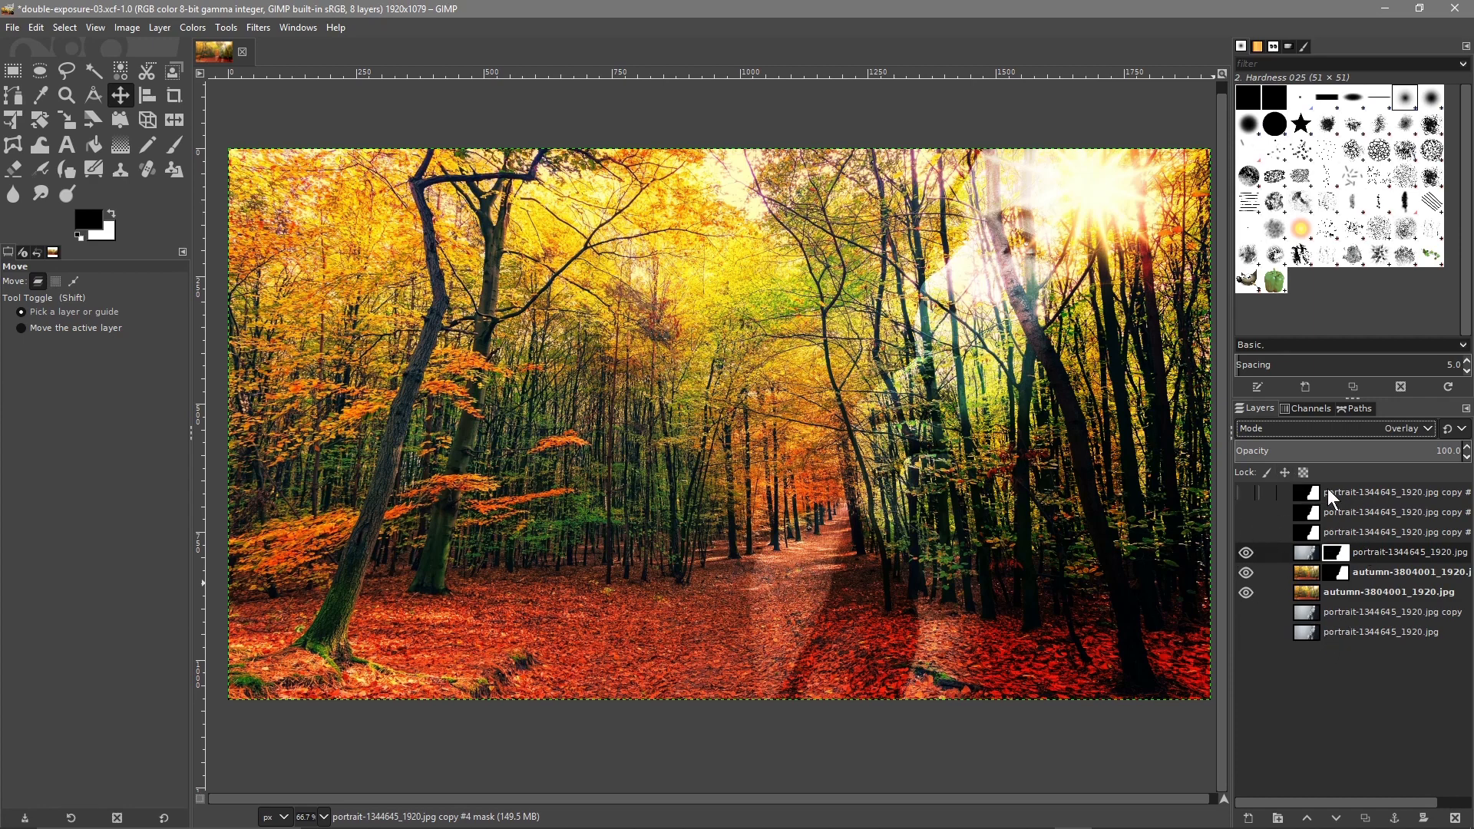
left_click_drag(1246, 573, 1241, 591)
left_click(1247, 572)
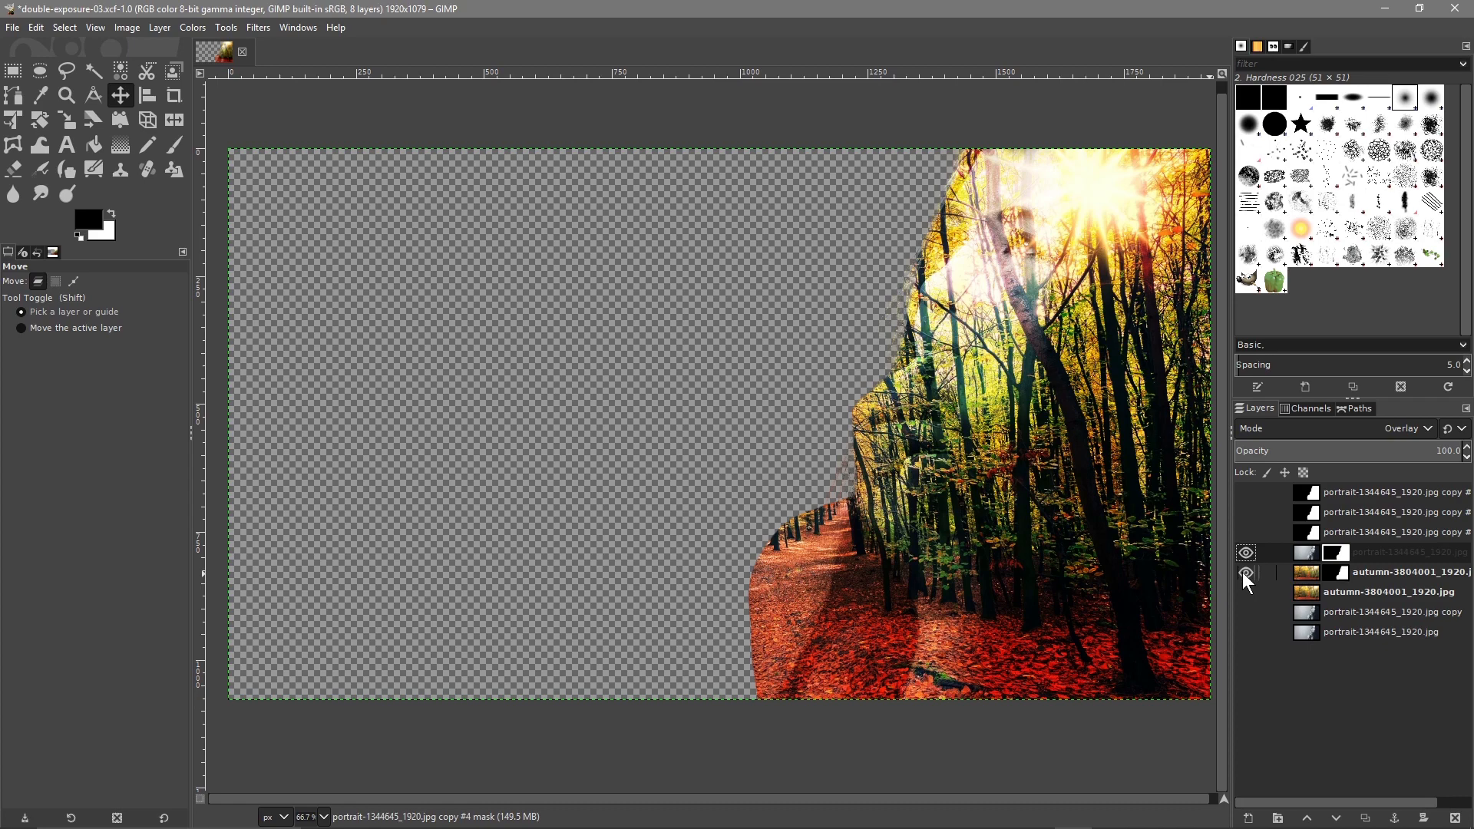
Step: Preview cloud-143152_1920.jpg from the GIMP 2.10 - Double Exposure Tutorial folder, add it as a layer and place it below the masked autumn layer
key("alt+Tab")
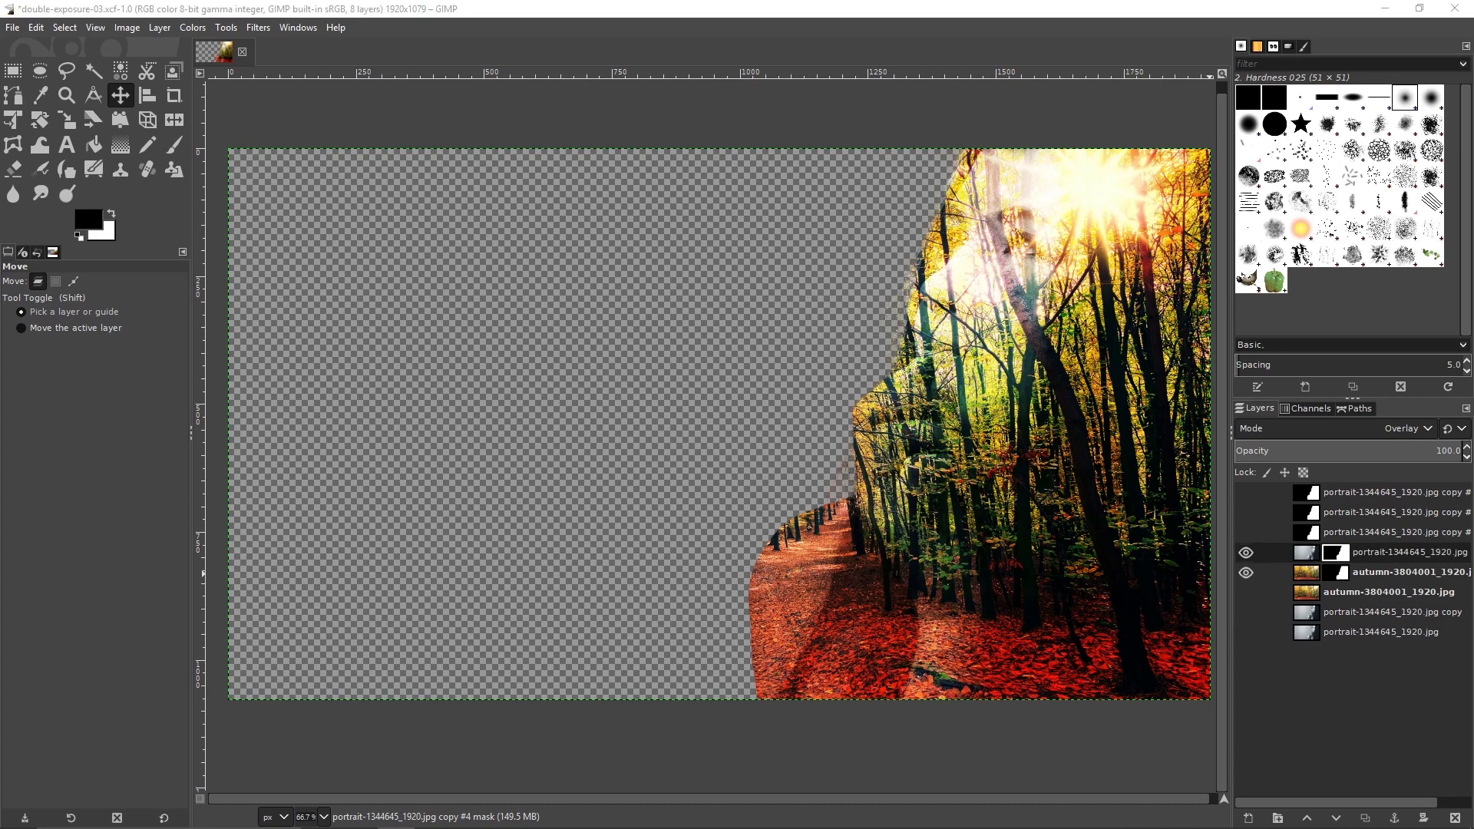
left_click(1103, 348)
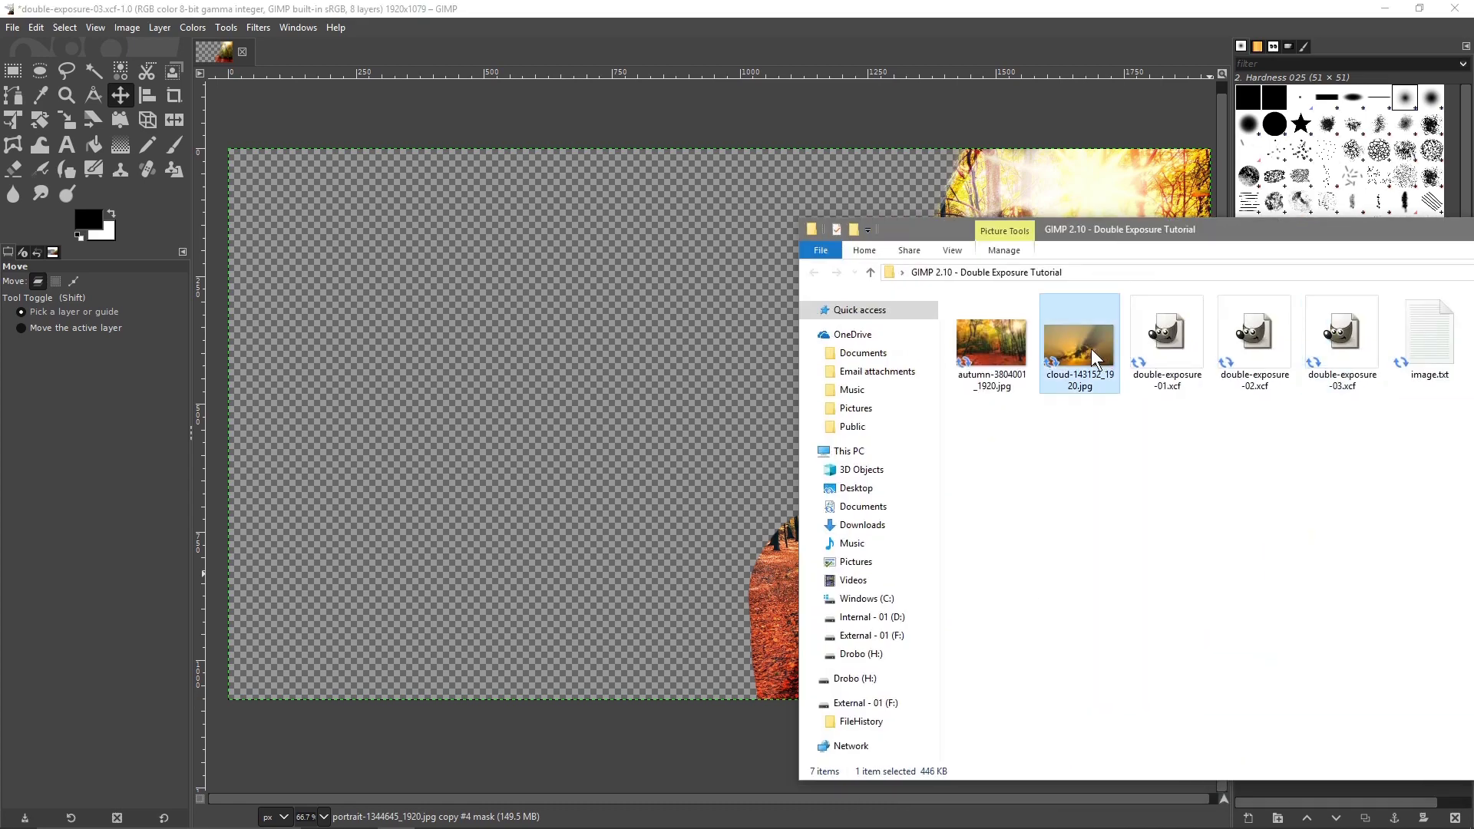
double_click(1090, 349)
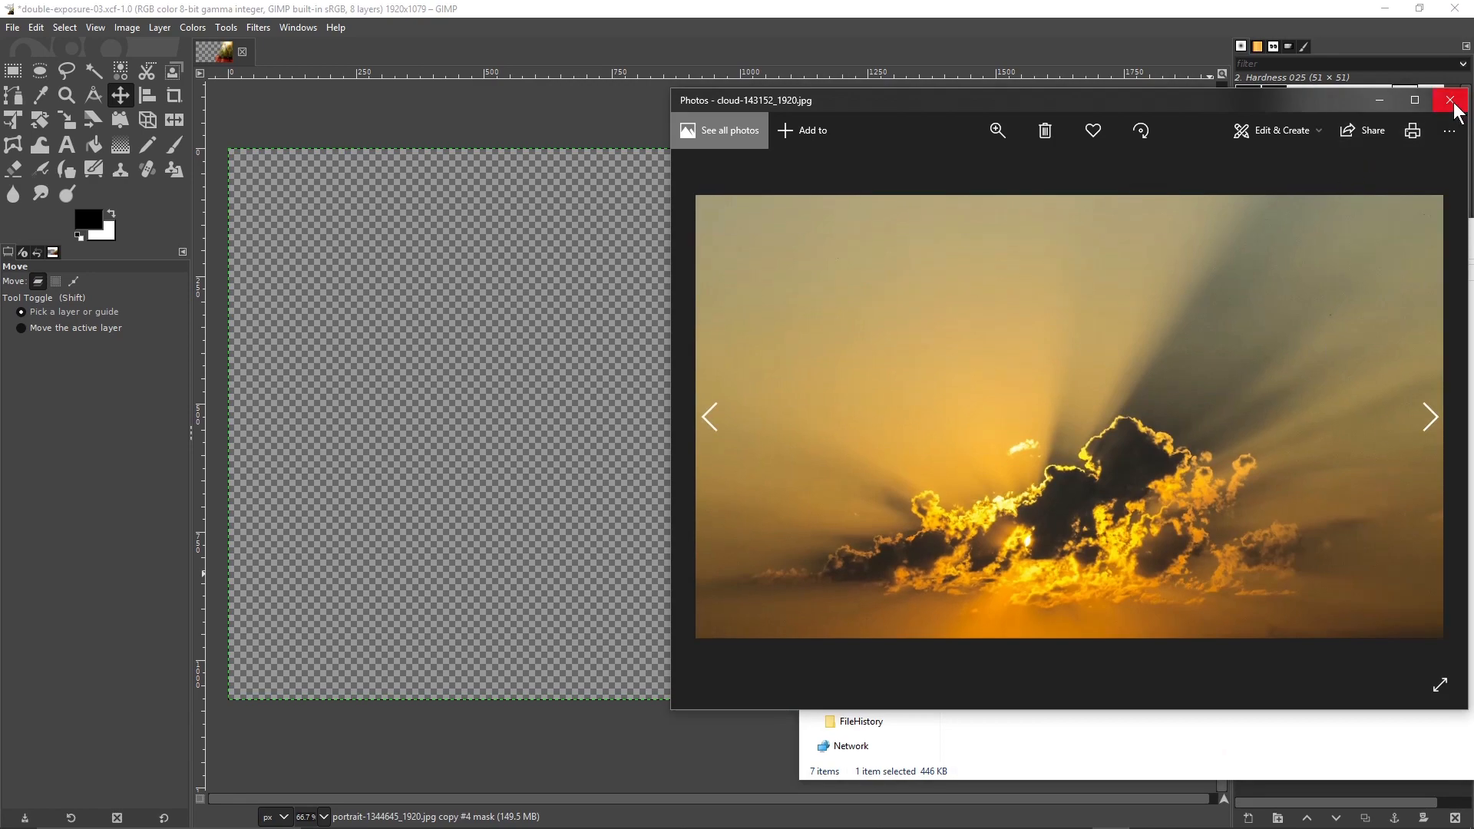
left_click(1453, 110)
left_click_drag(621, 426, 552, 380)
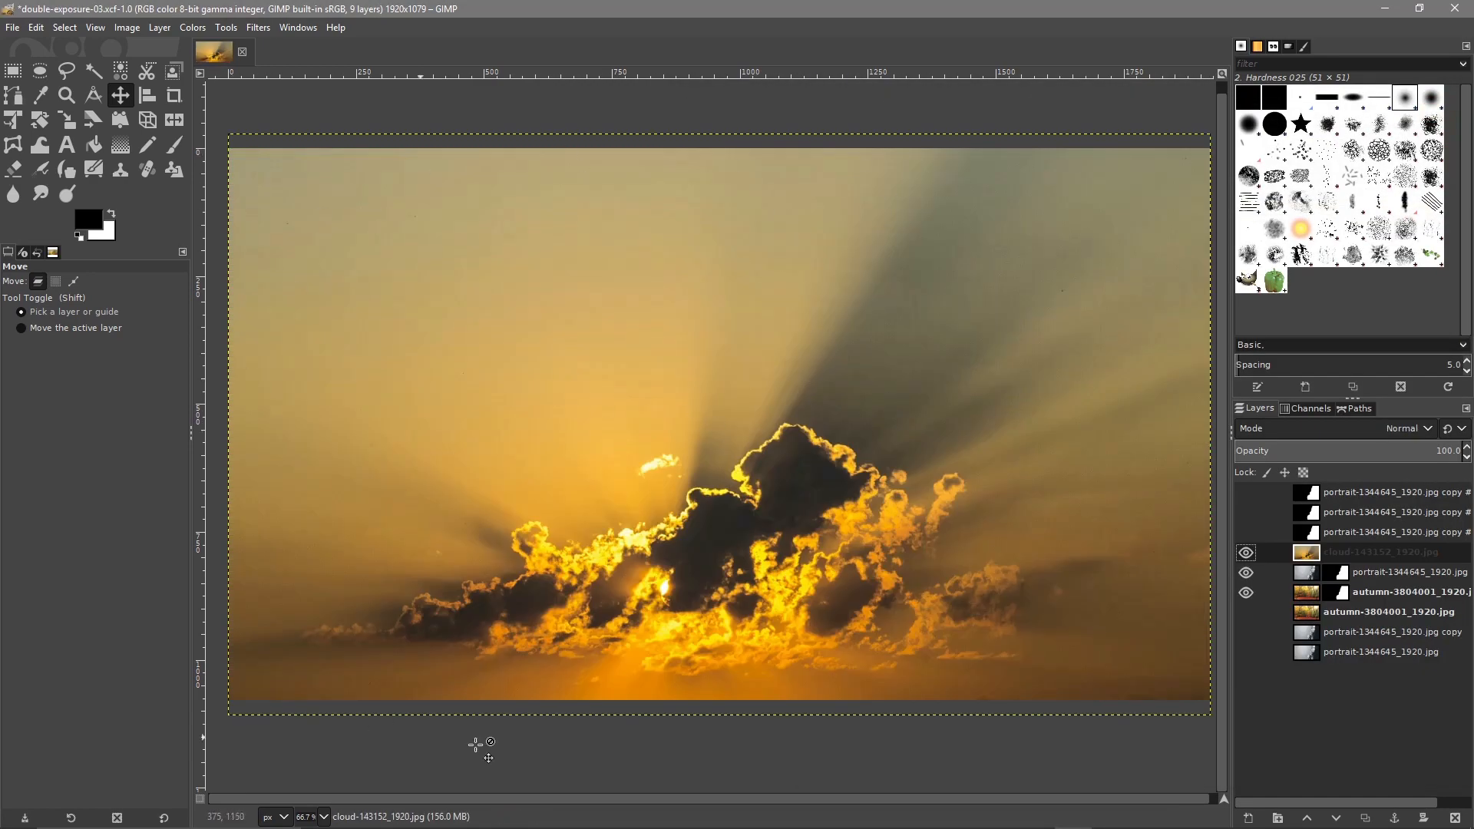
left_click_drag(1333, 555, 1330, 607)
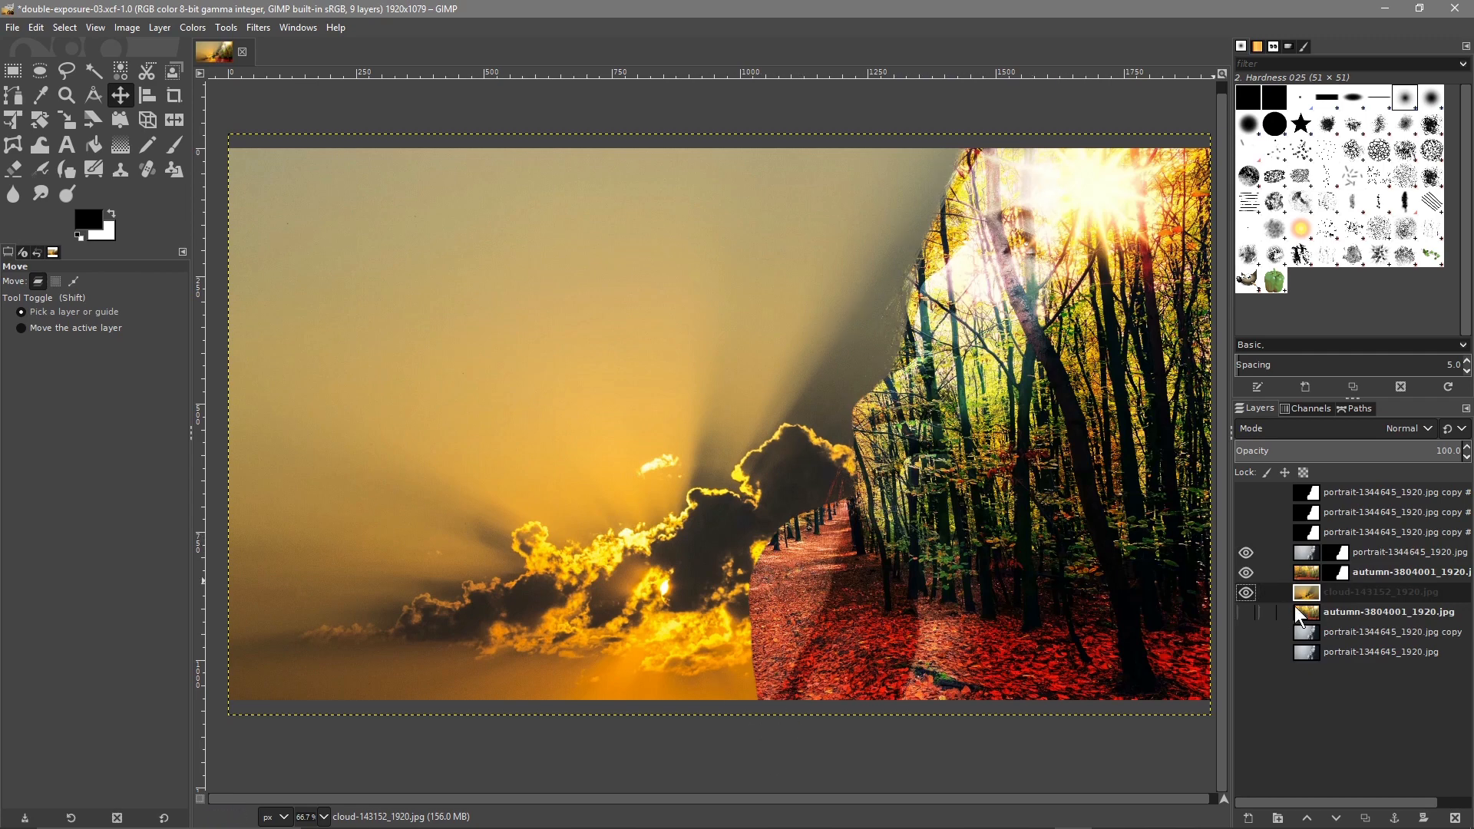
Step: Try the cloud layer at 35% opacity over the unmasked autumn layer, and restore full opacity with that autumn layer hidden
left_click_drag(1442, 450, 1315, 450)
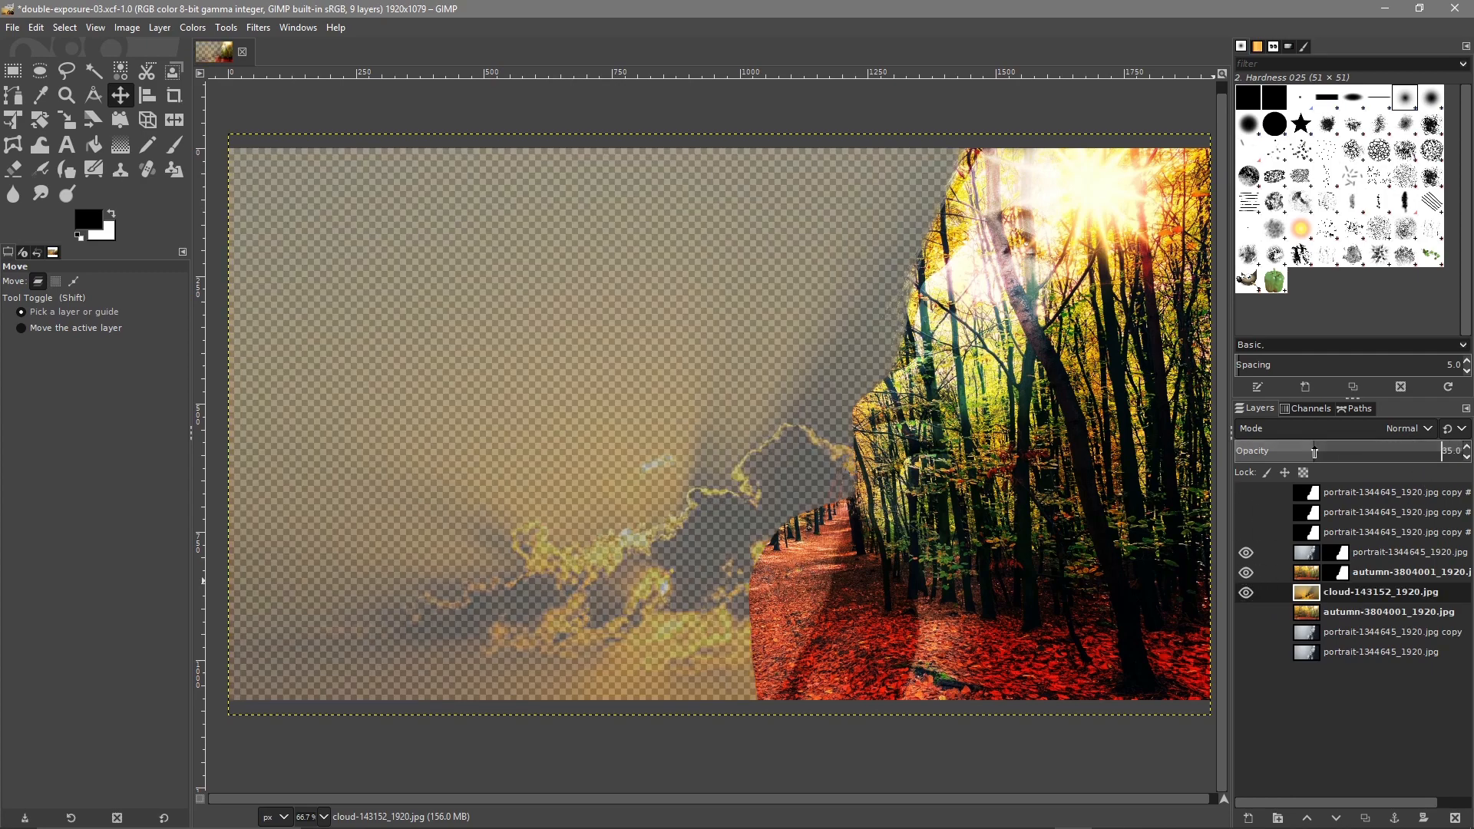
left_click(1247, 612)
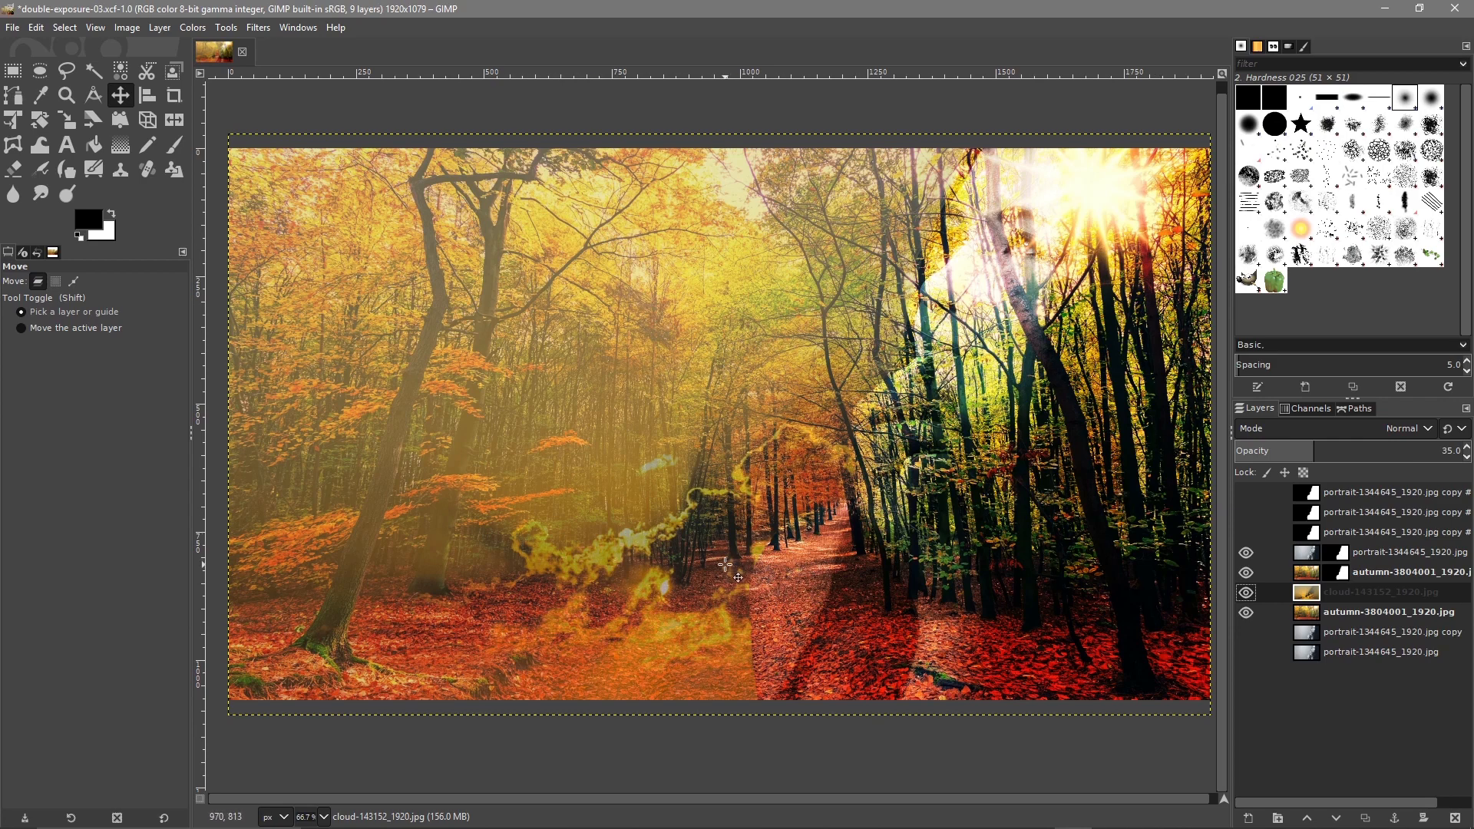
left_click(1246, 592)
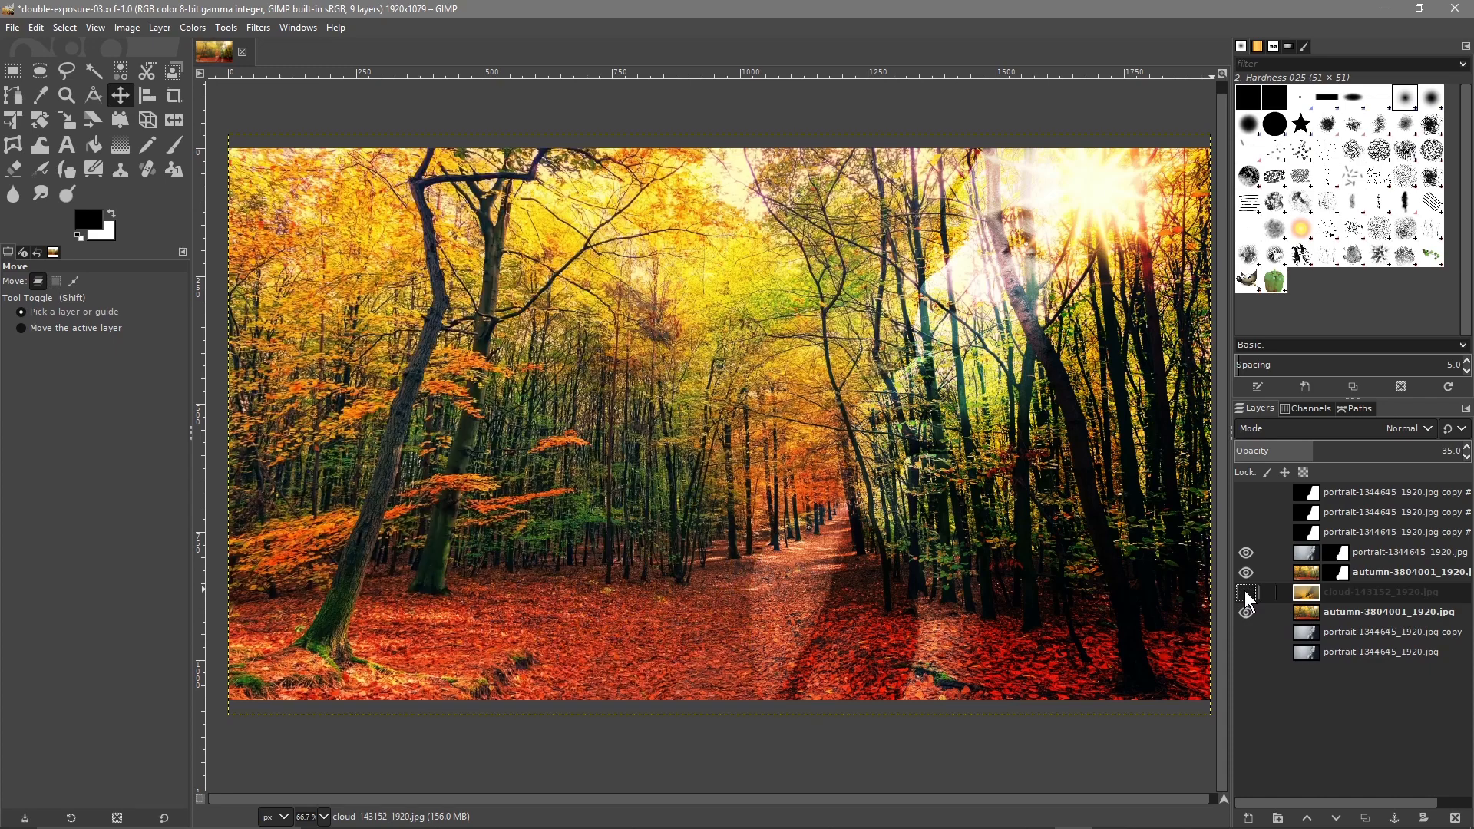
left_click(1245, 591)
left_click(1247, 613)
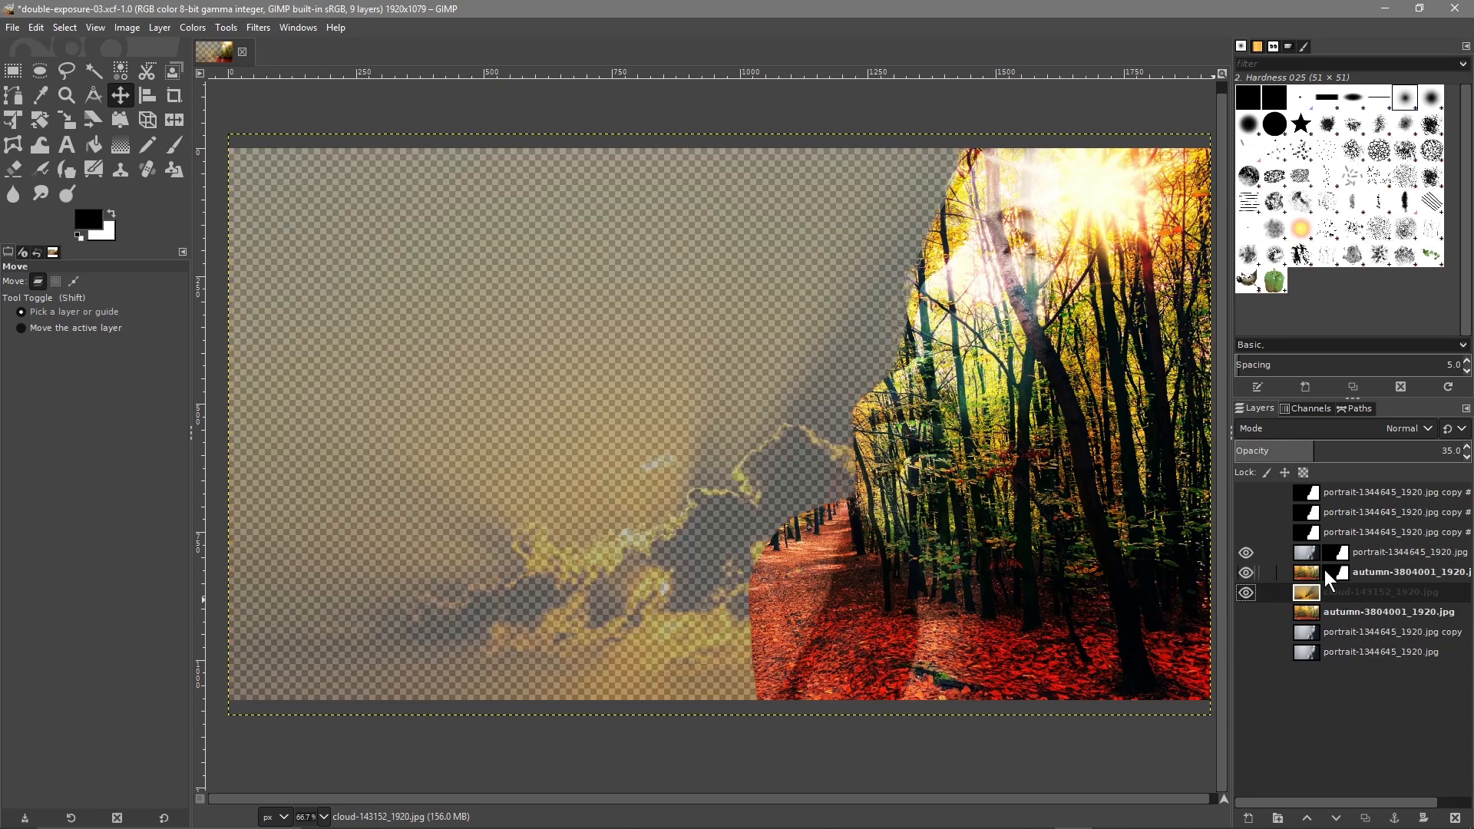
left_click_drag(1405, 451, 1468, 453)
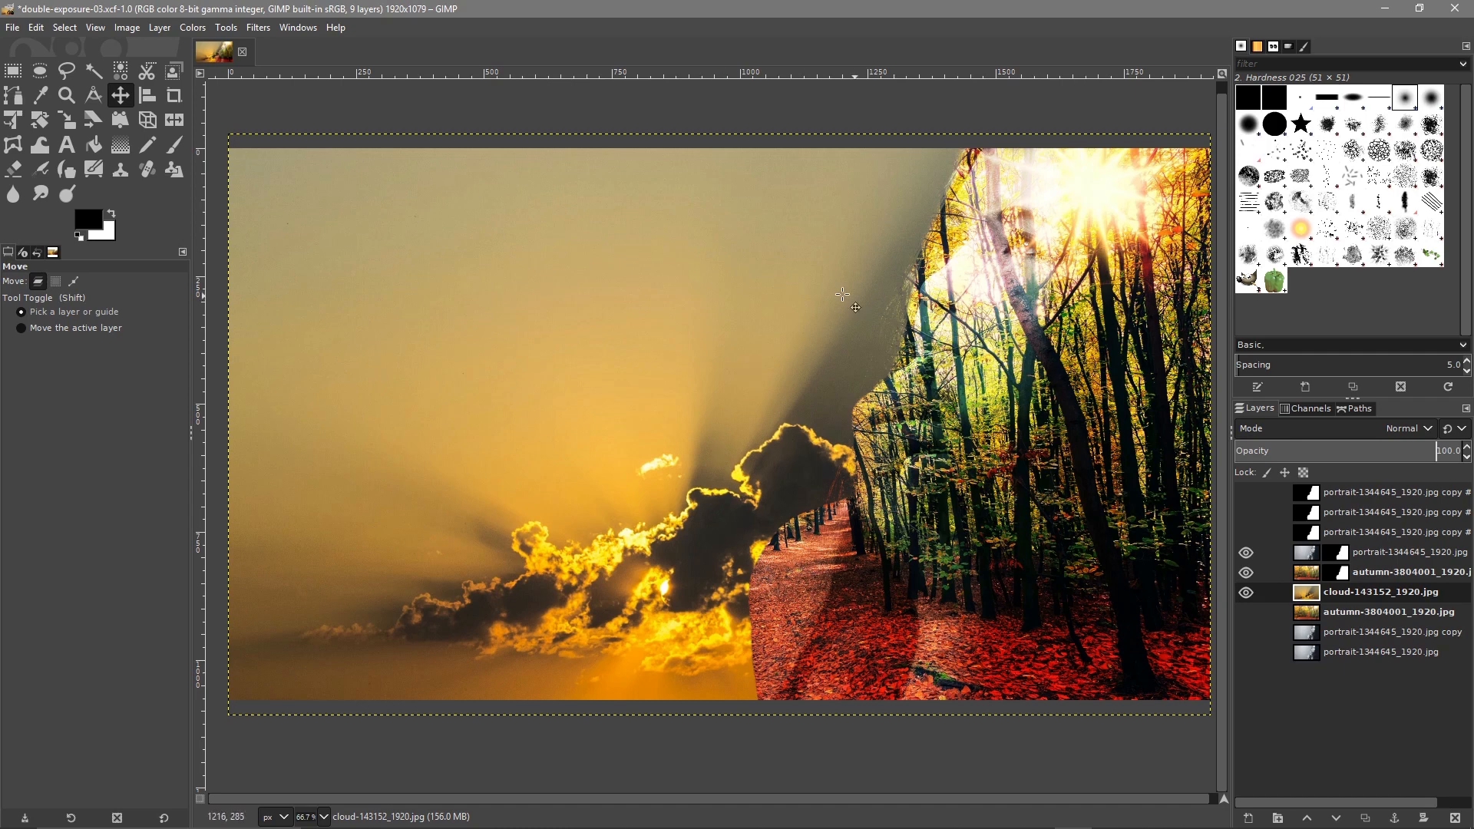
Step: Duplicate the cloud-143152_1920.jpg layer and hide the masked autumn layer above it
right_click(1329, 588)
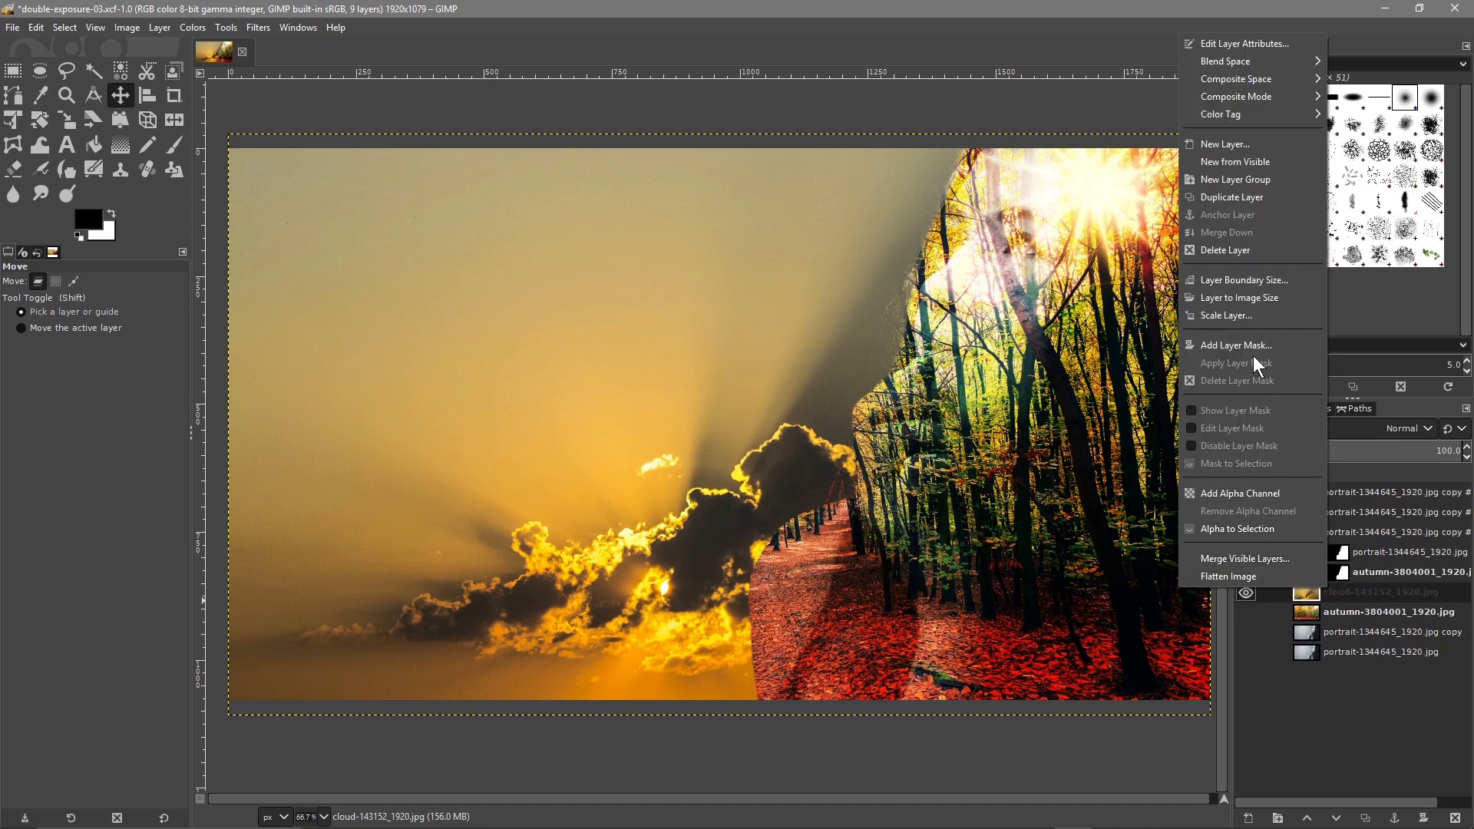
left_click(1233, 200)
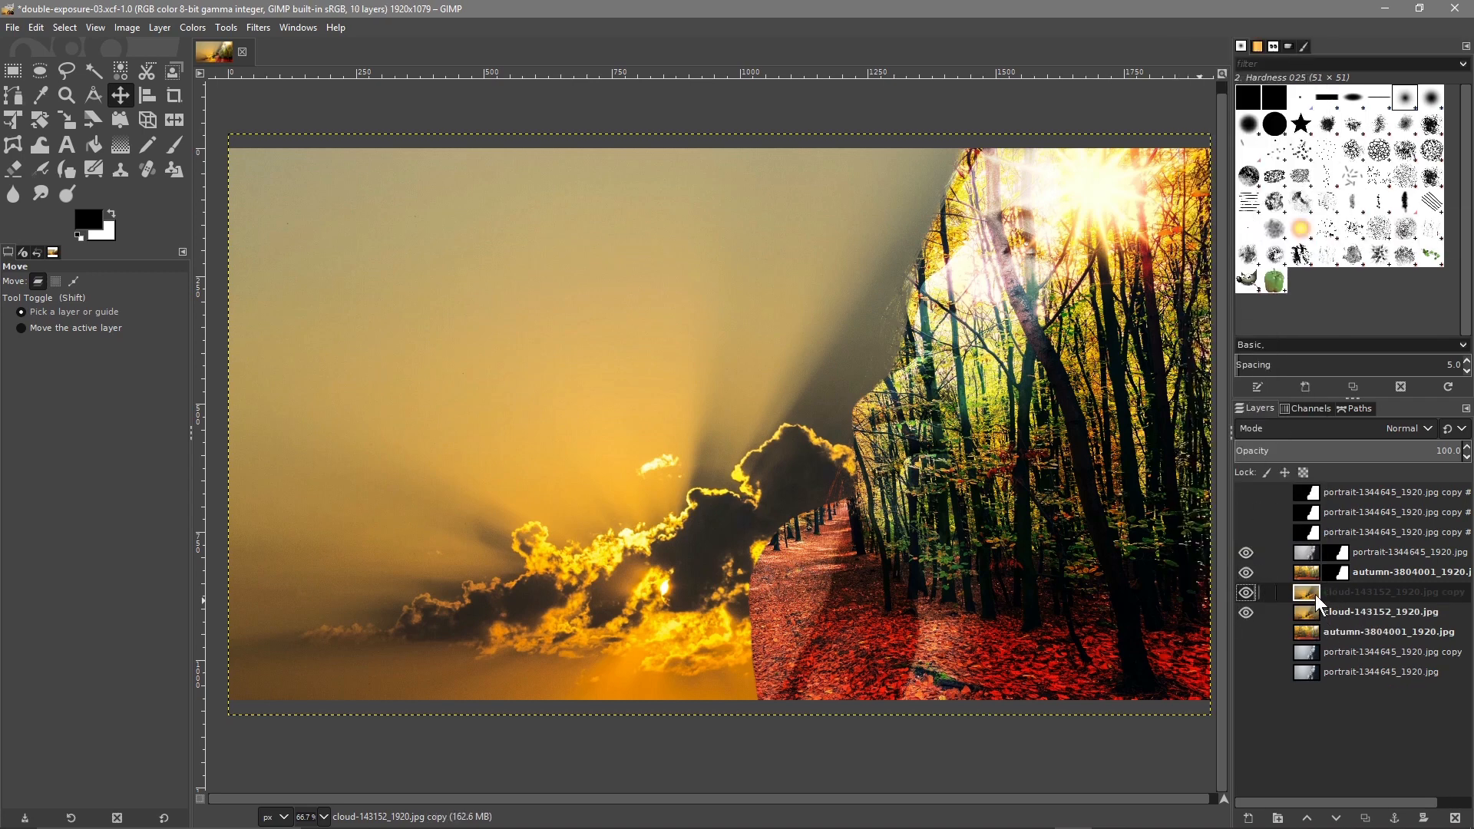
left_click(1247, 572)
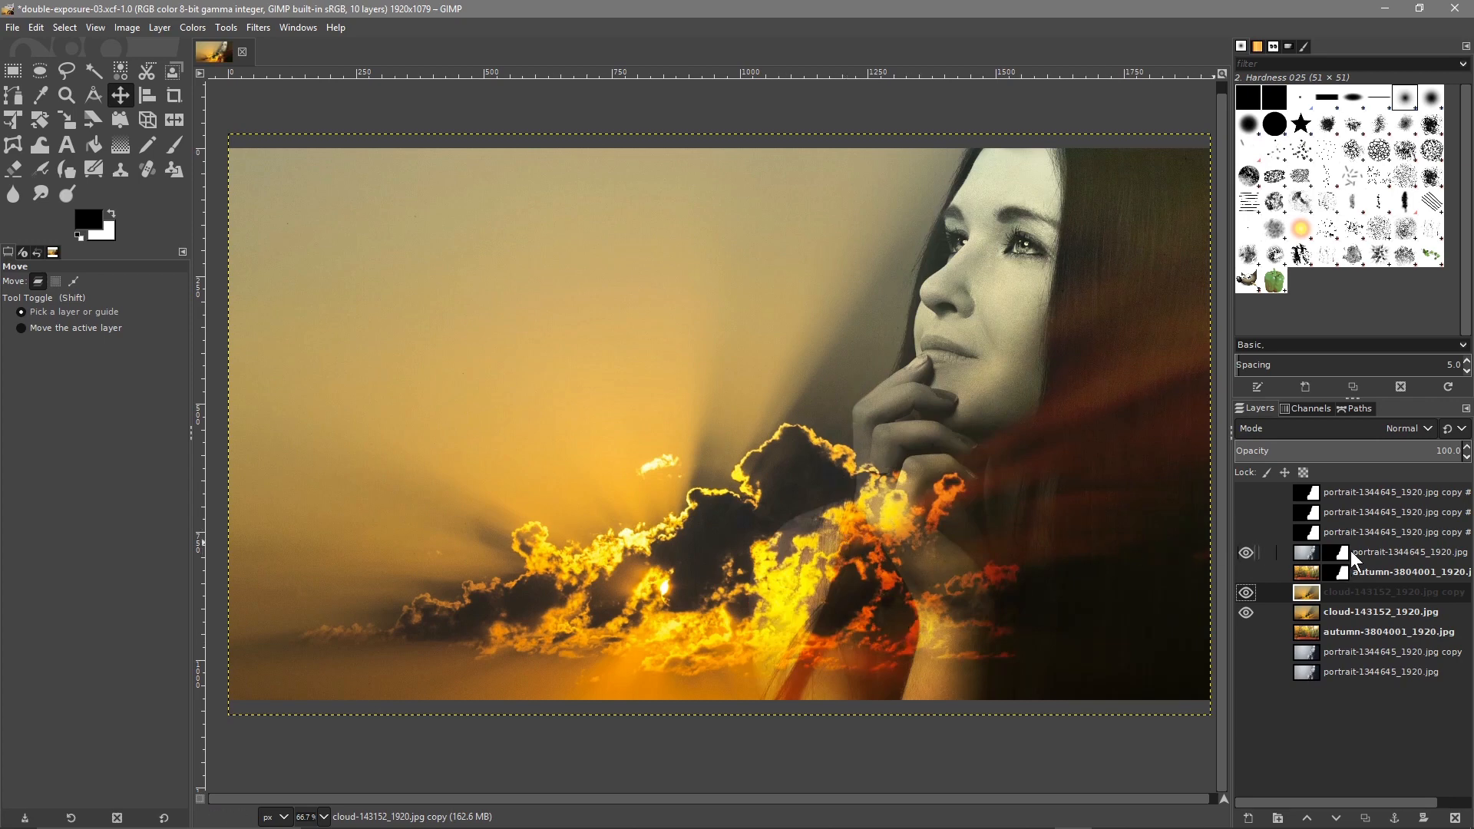
Step: Copy the whole content of the topmost black-and-white silhouette layer, showing that layer only while copying
left_click(1324, 491)
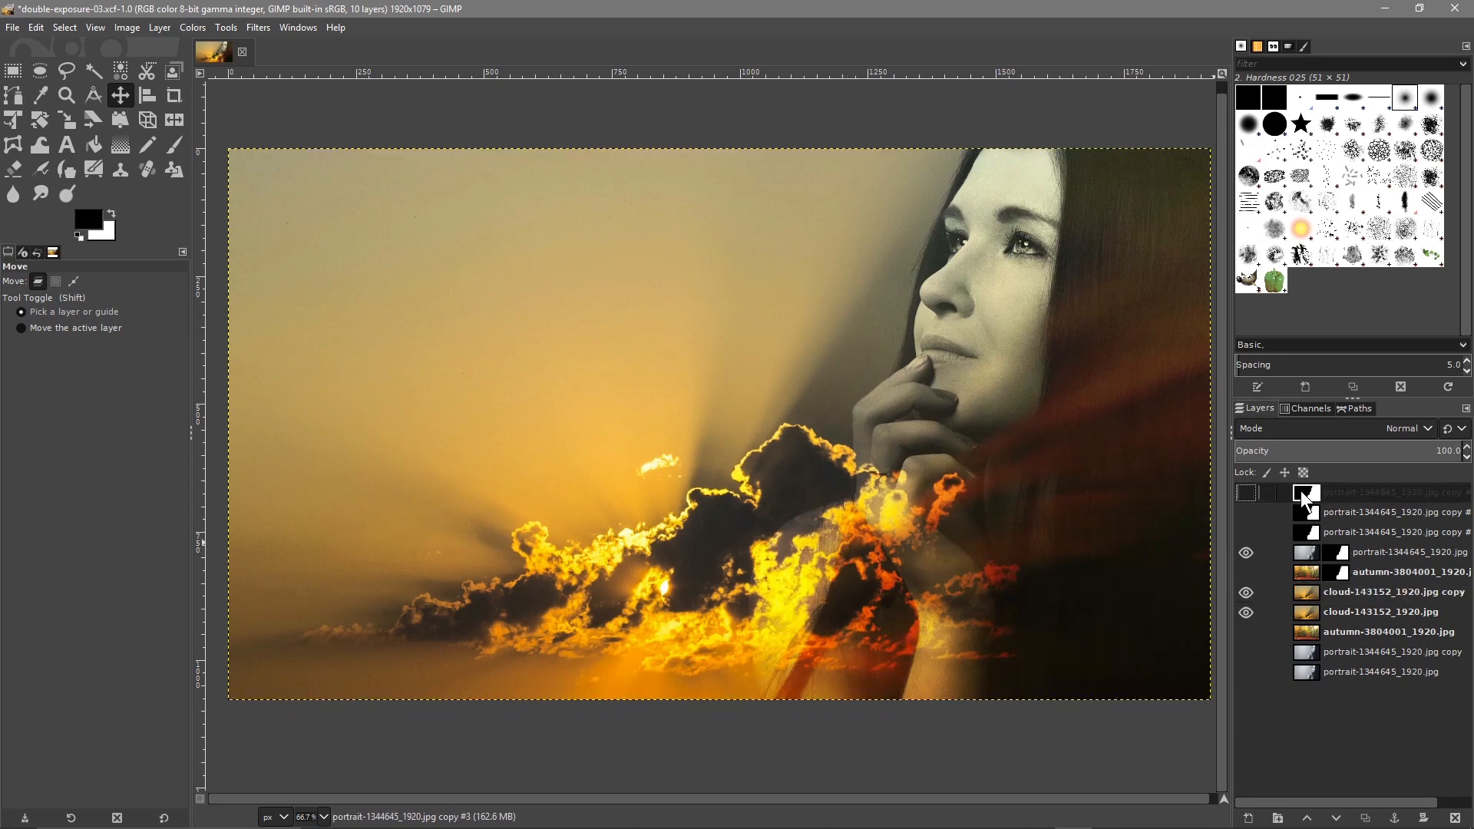
left_click(1248, 492)
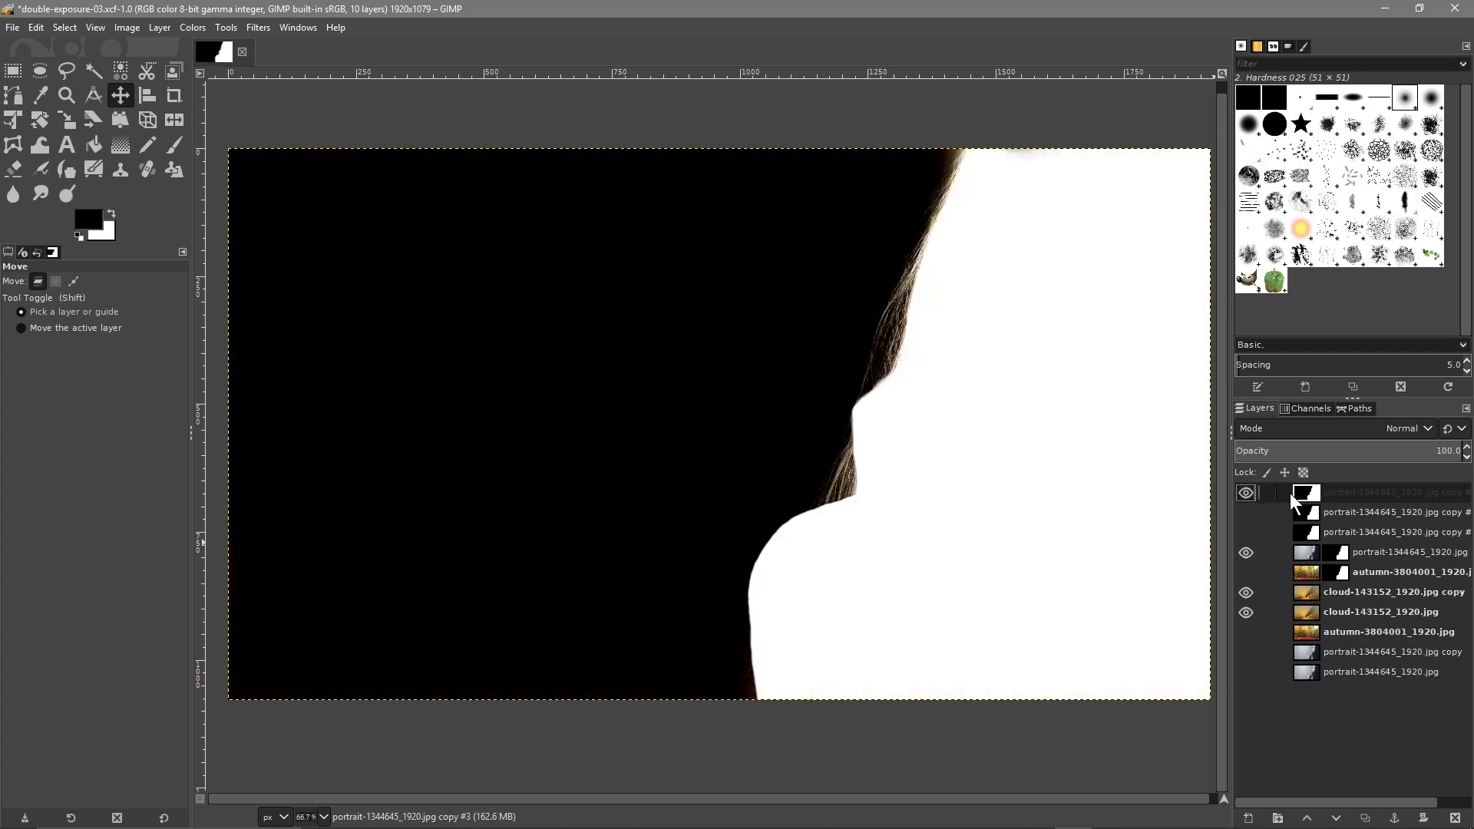
left_click(64, 27)
left_click(72, 50)
left_click(39, 27)
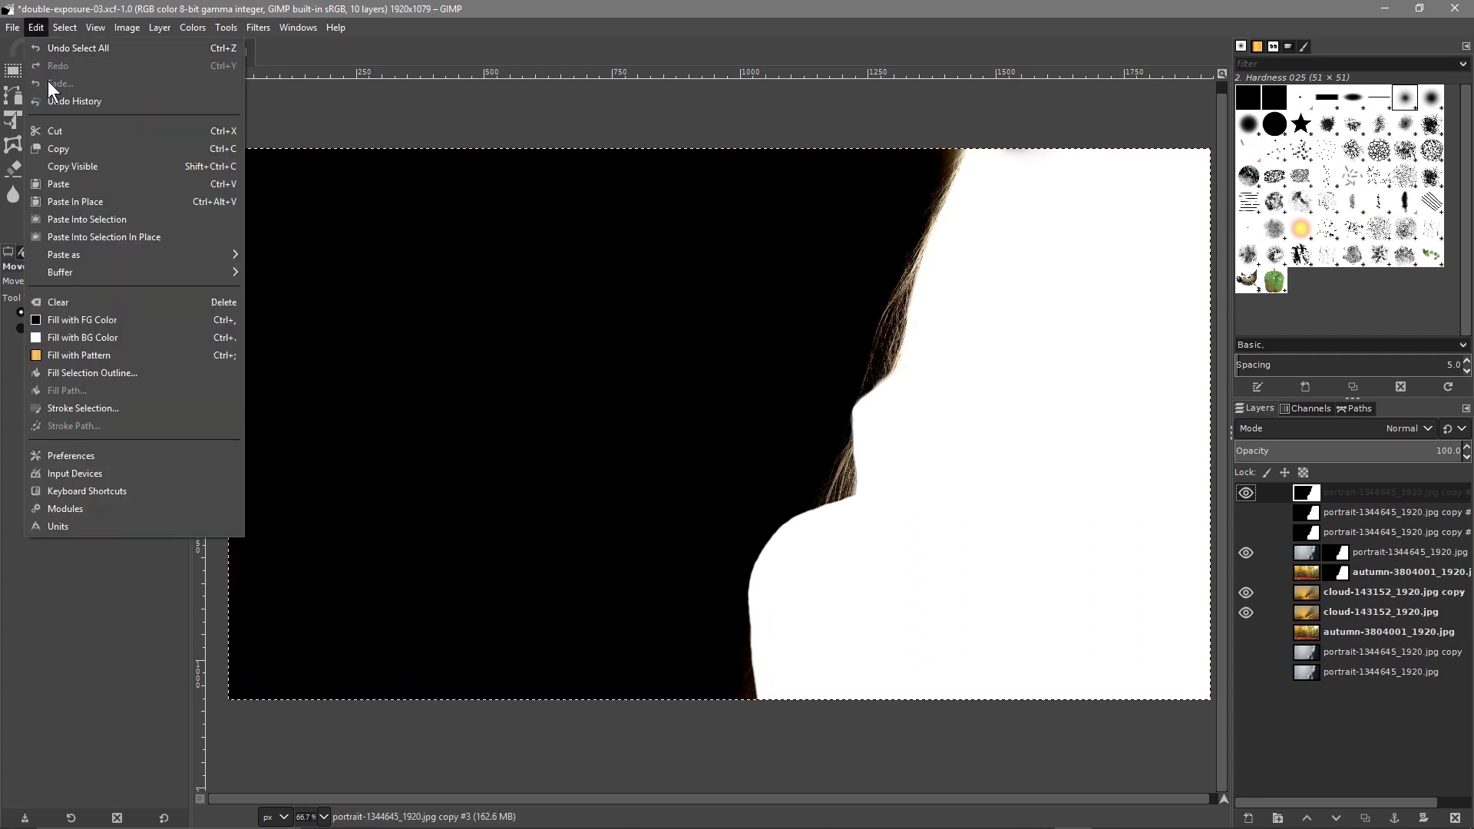
left_click(67, 146)
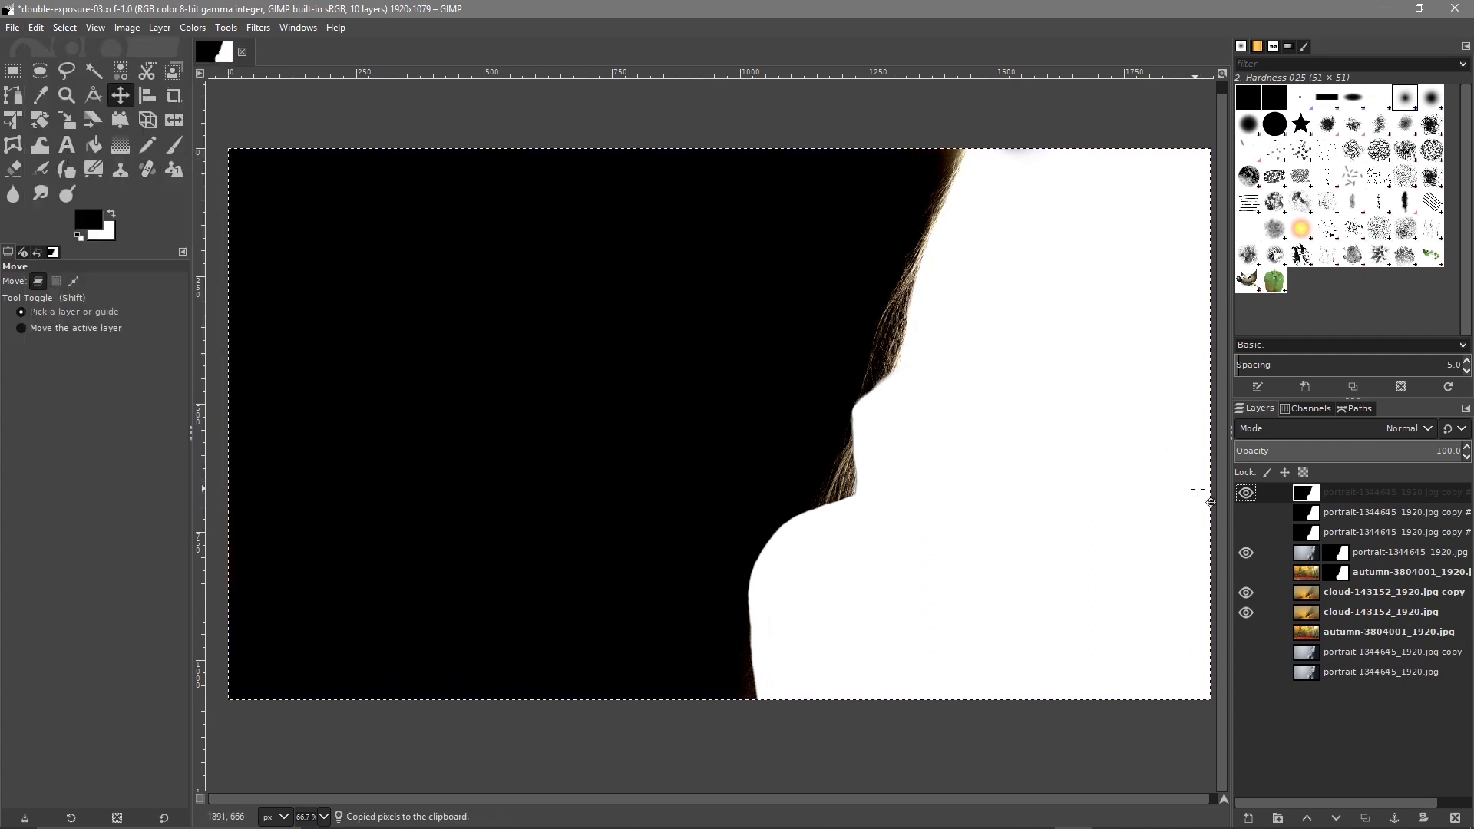
left_click(1241, 495)
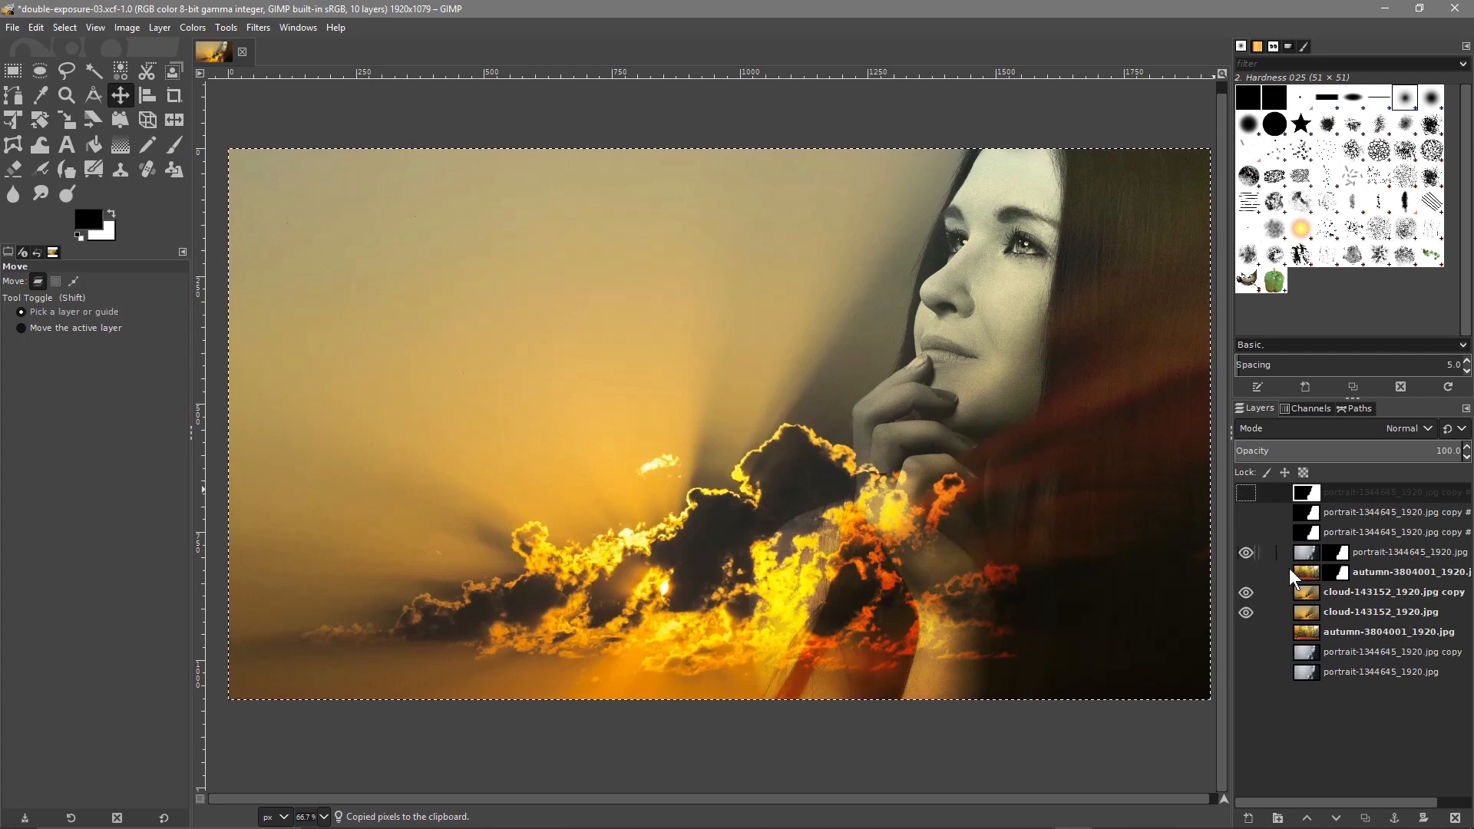
Step: Add a black (full transparency) layer mask to the cloud copy and anchor the pasted silhouette into it
left_click(1313, 594)
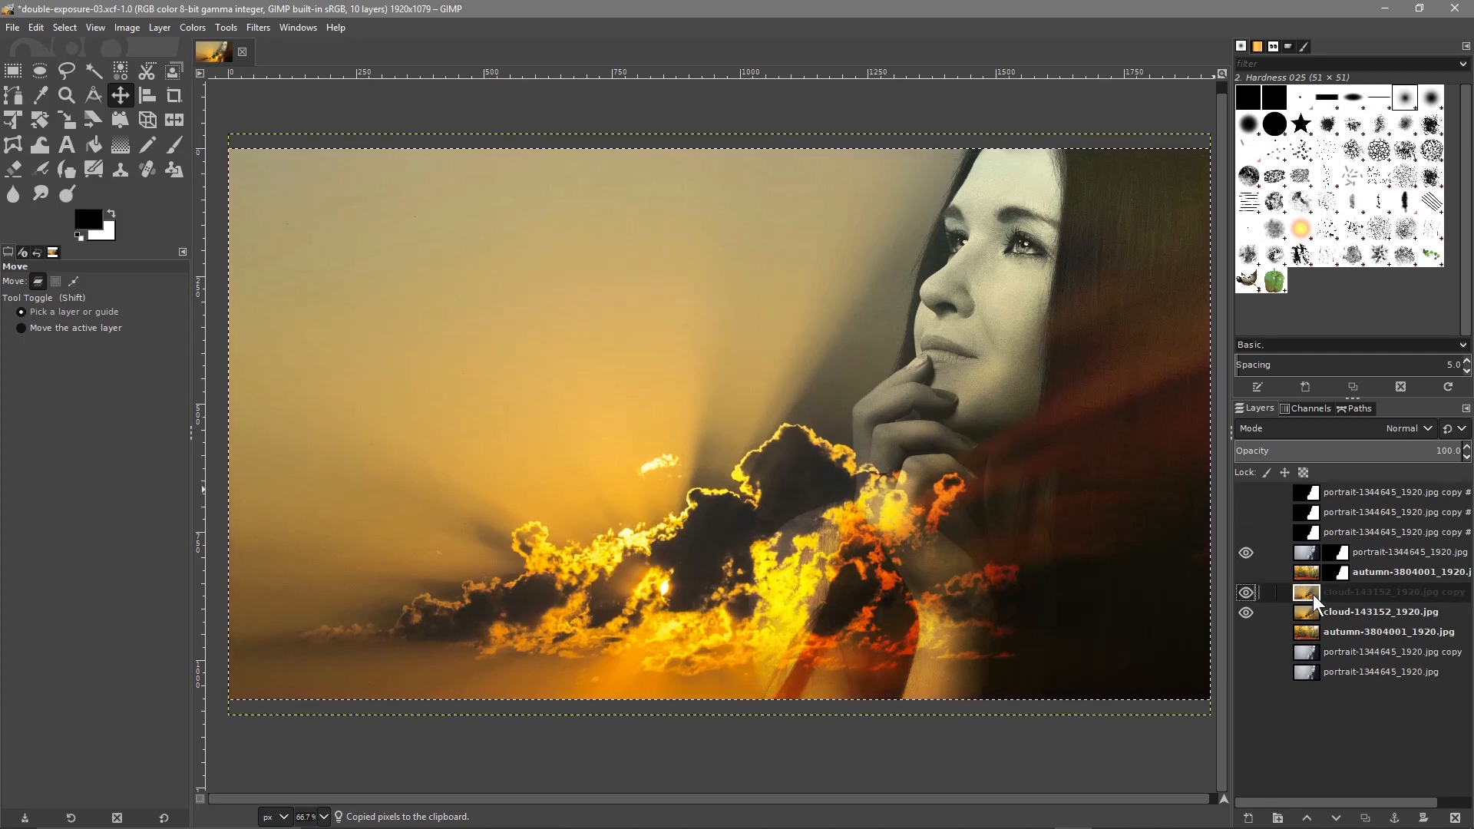
right_click(1313, 595)
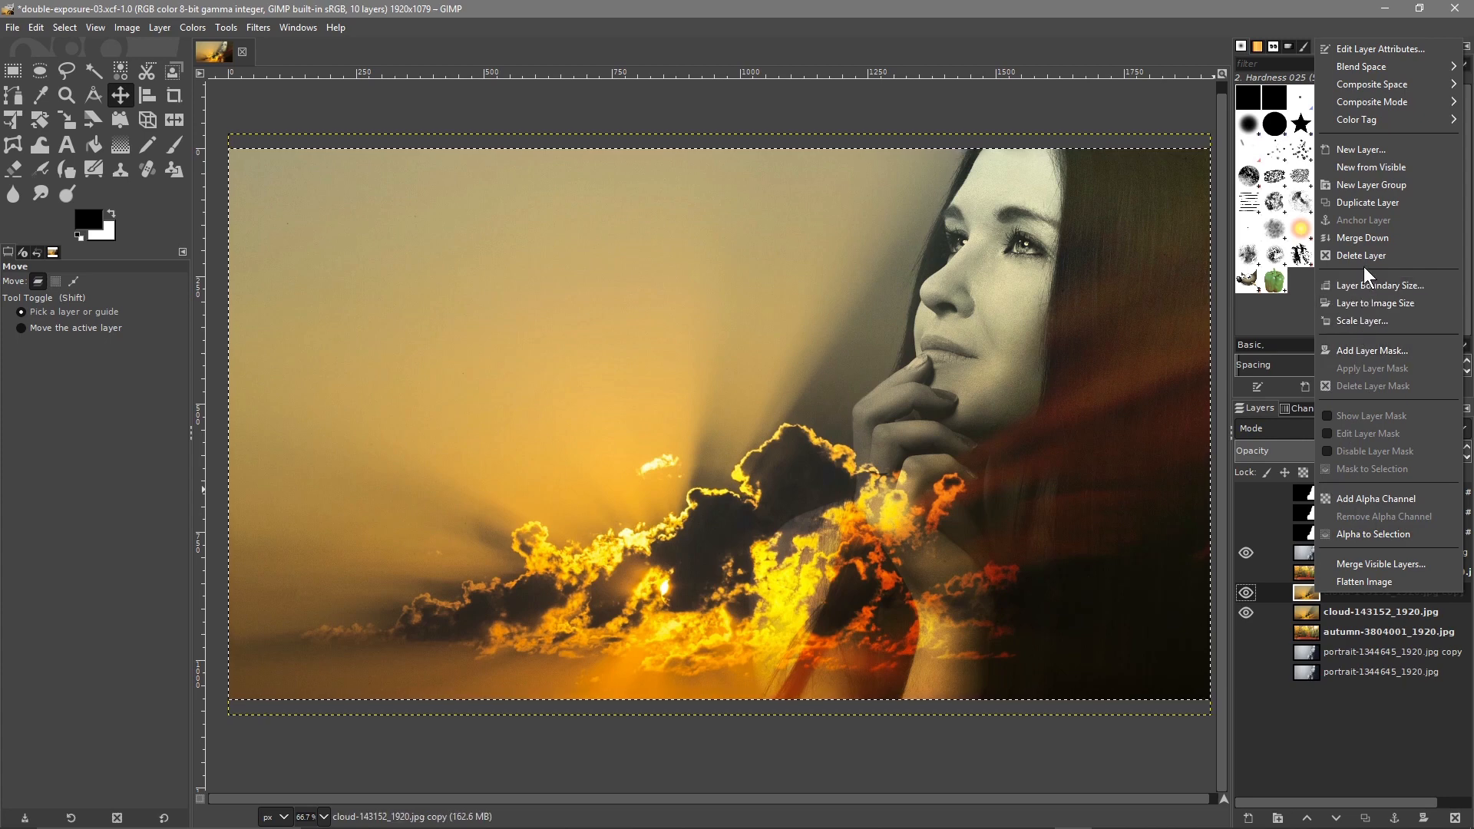
left_click(1355, 353)
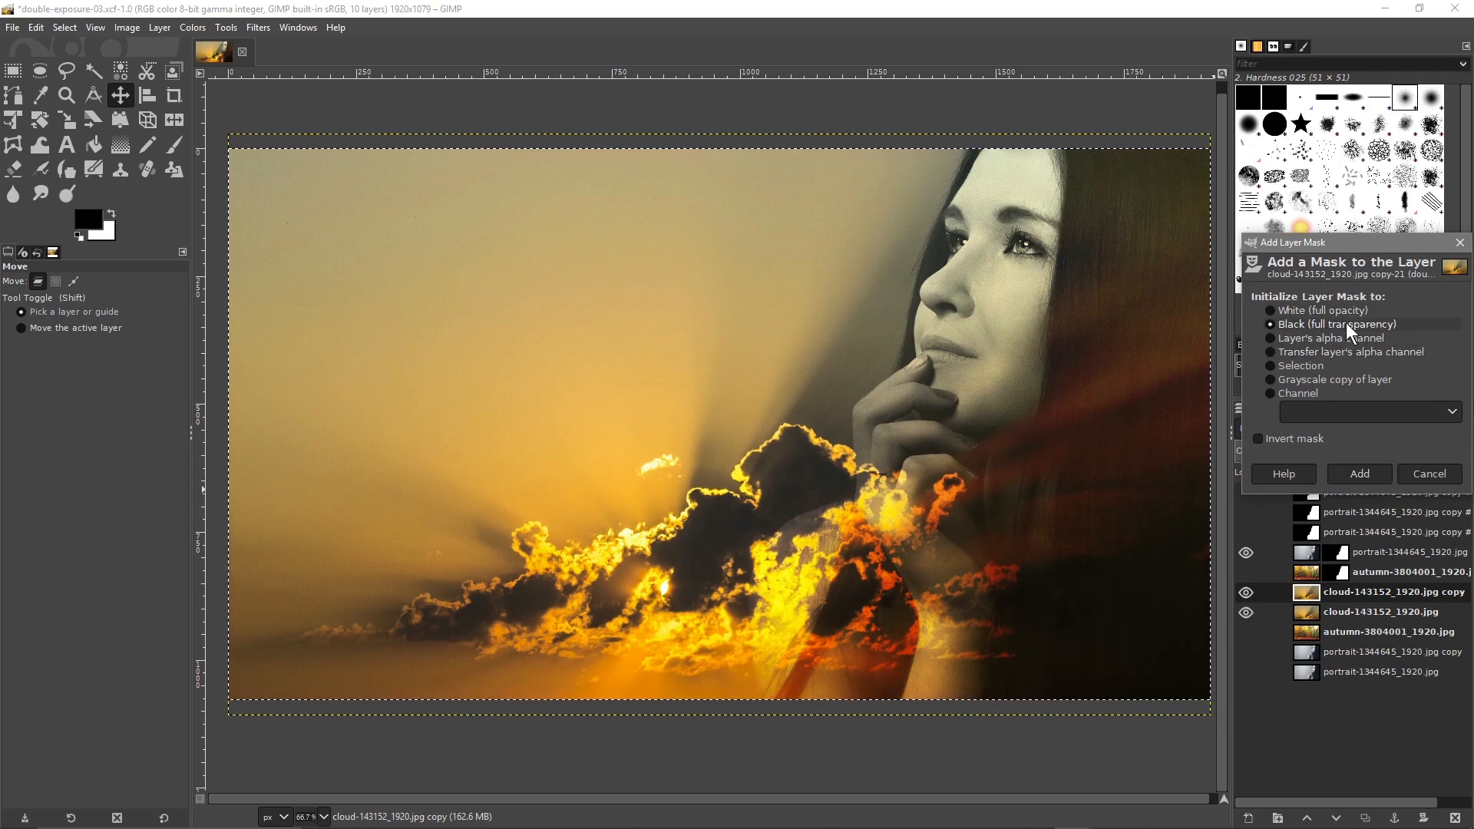
left_click(1362, 471)
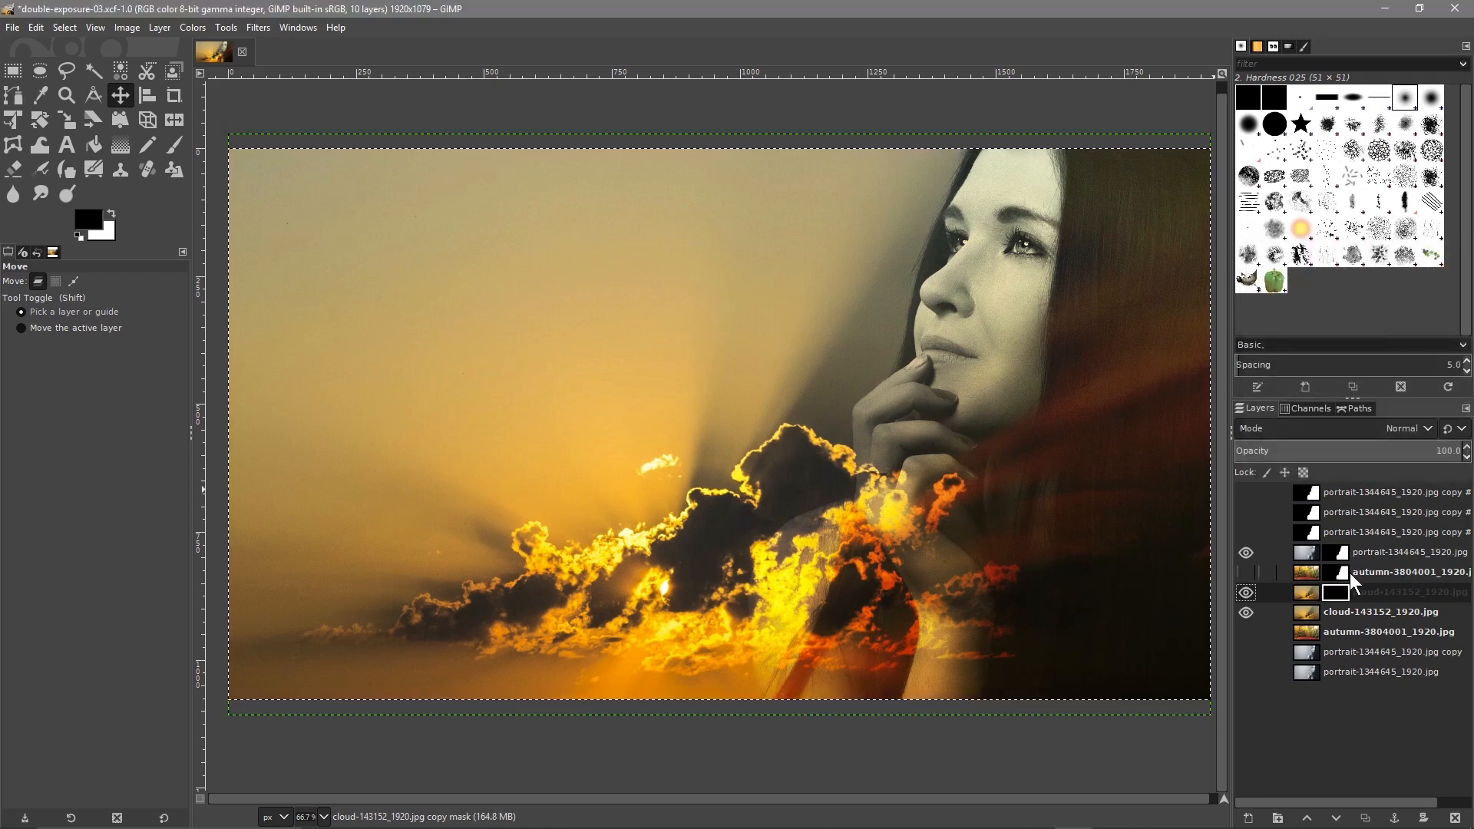
key("ctrl+v")
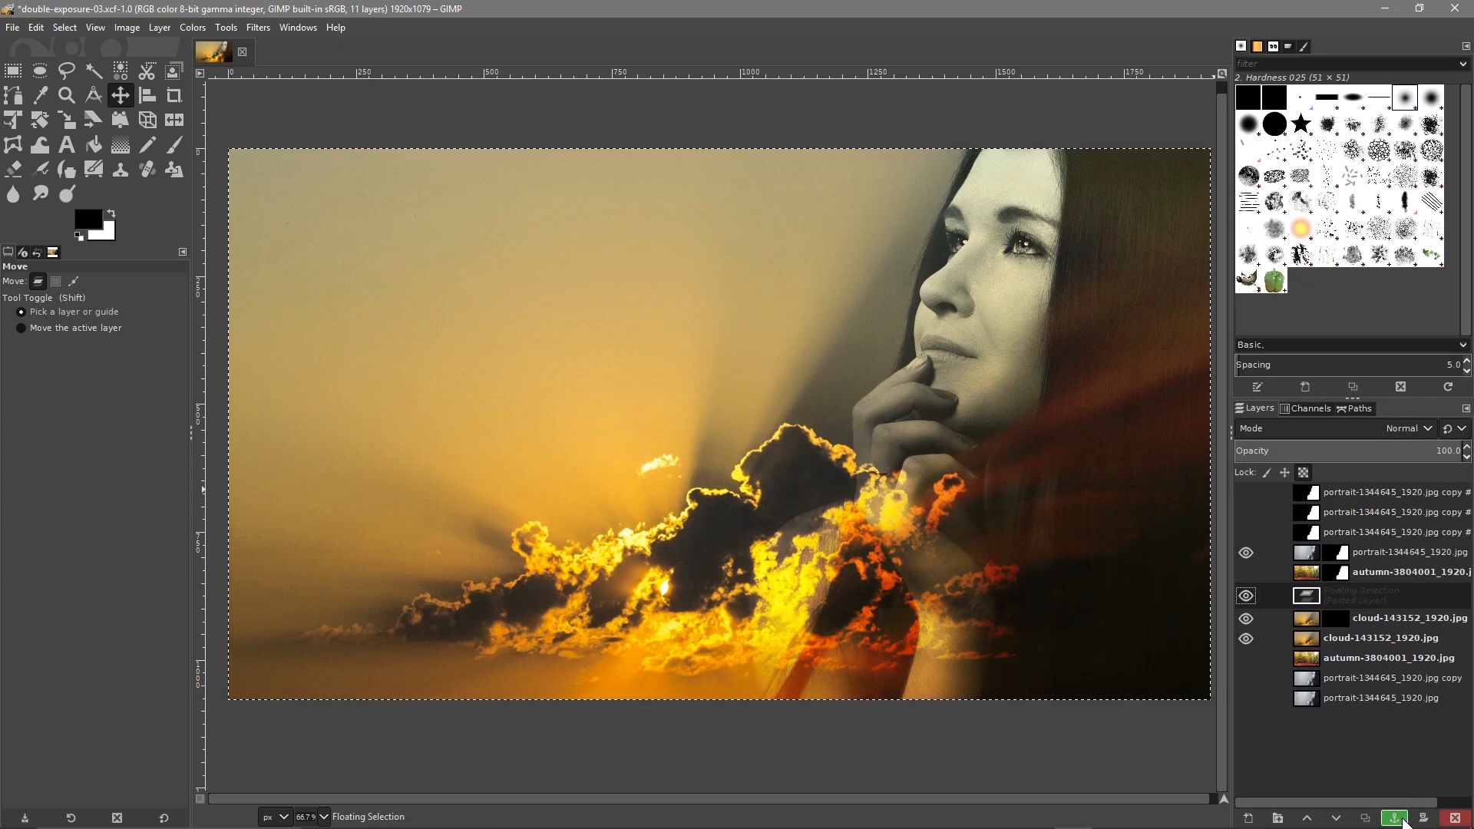
left_click(1395, 818)
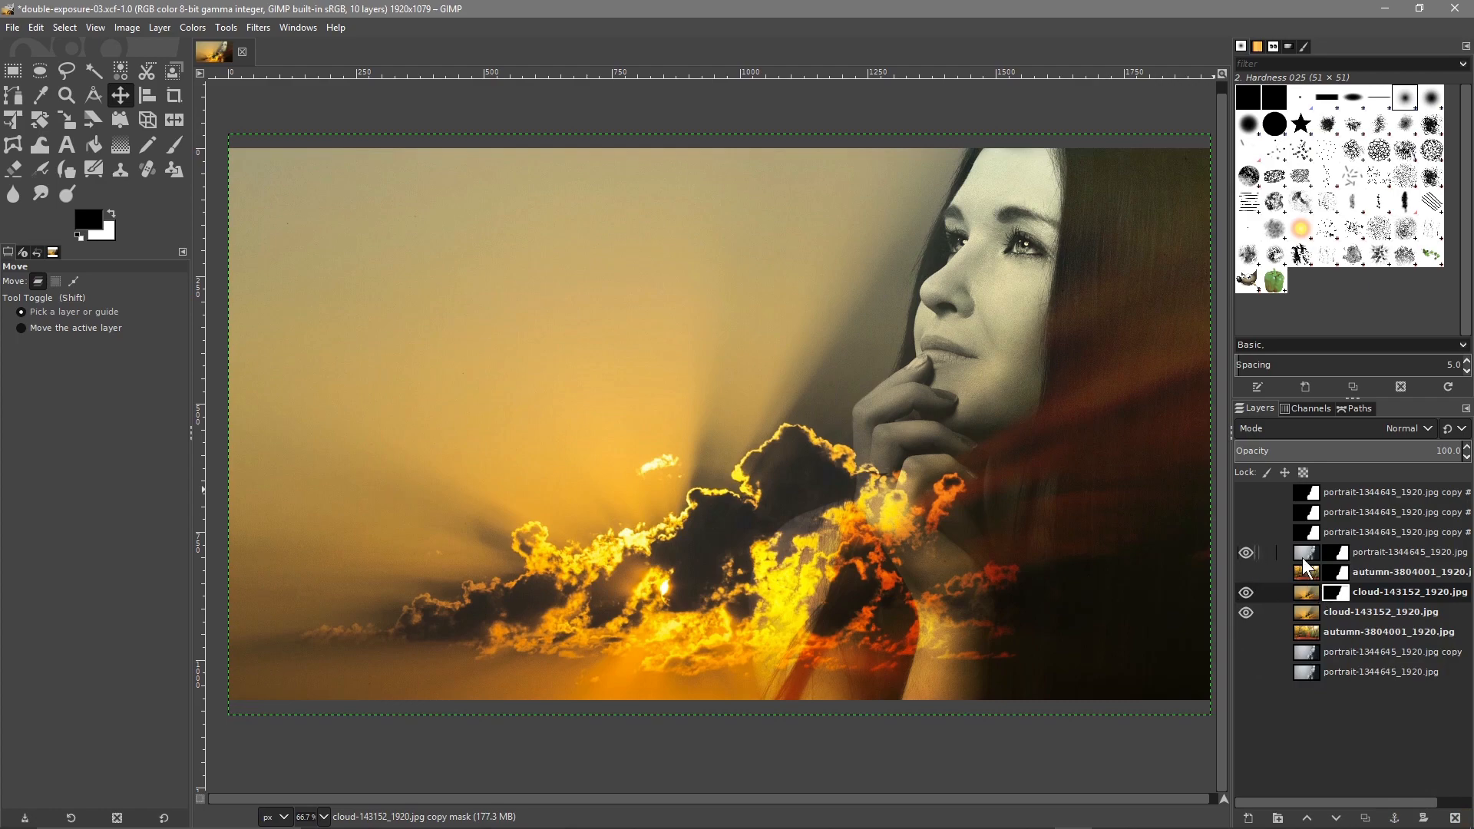
Step: Set the masked portrait layer's blend mode to Screen with the unmasked cloud layer hidden, and show that cloud layer again
left_click_drag(1354, 597, 1320, 610)
left_click(1246, 611)
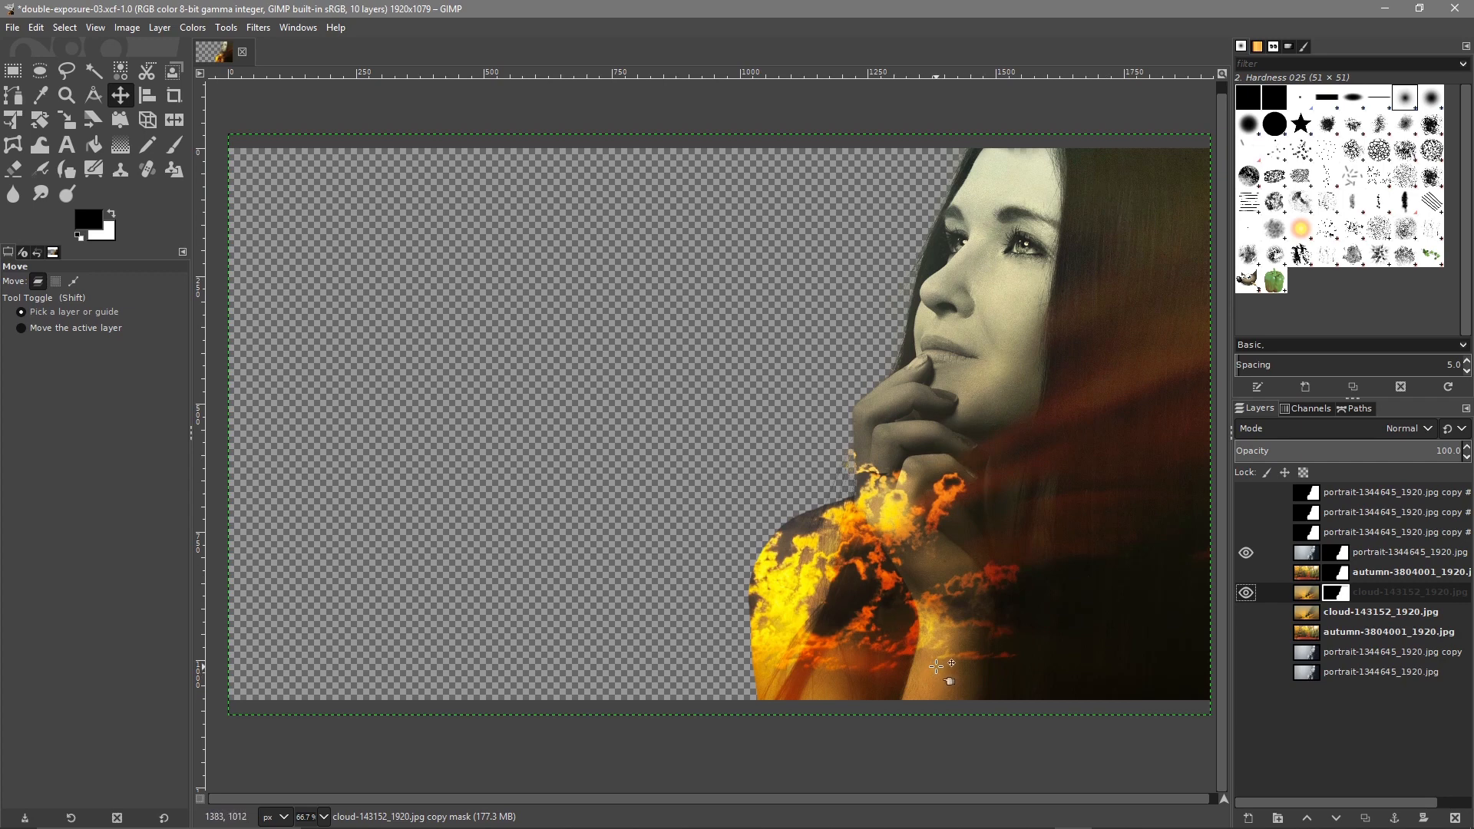
left_click(1360, 573)
left_click(1359, 554)
left_click(1425, 428)
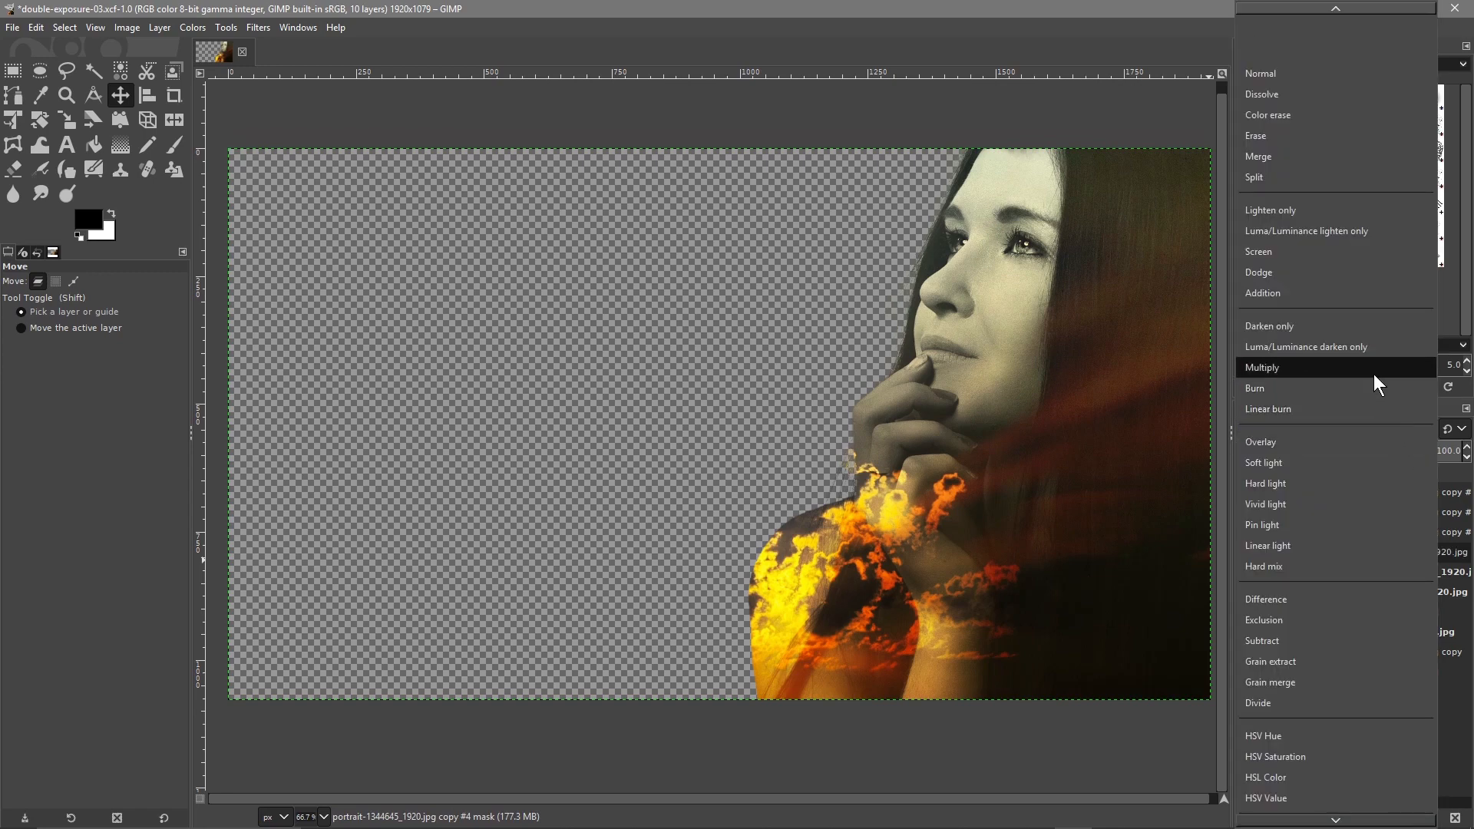
left_click(1353, 255)
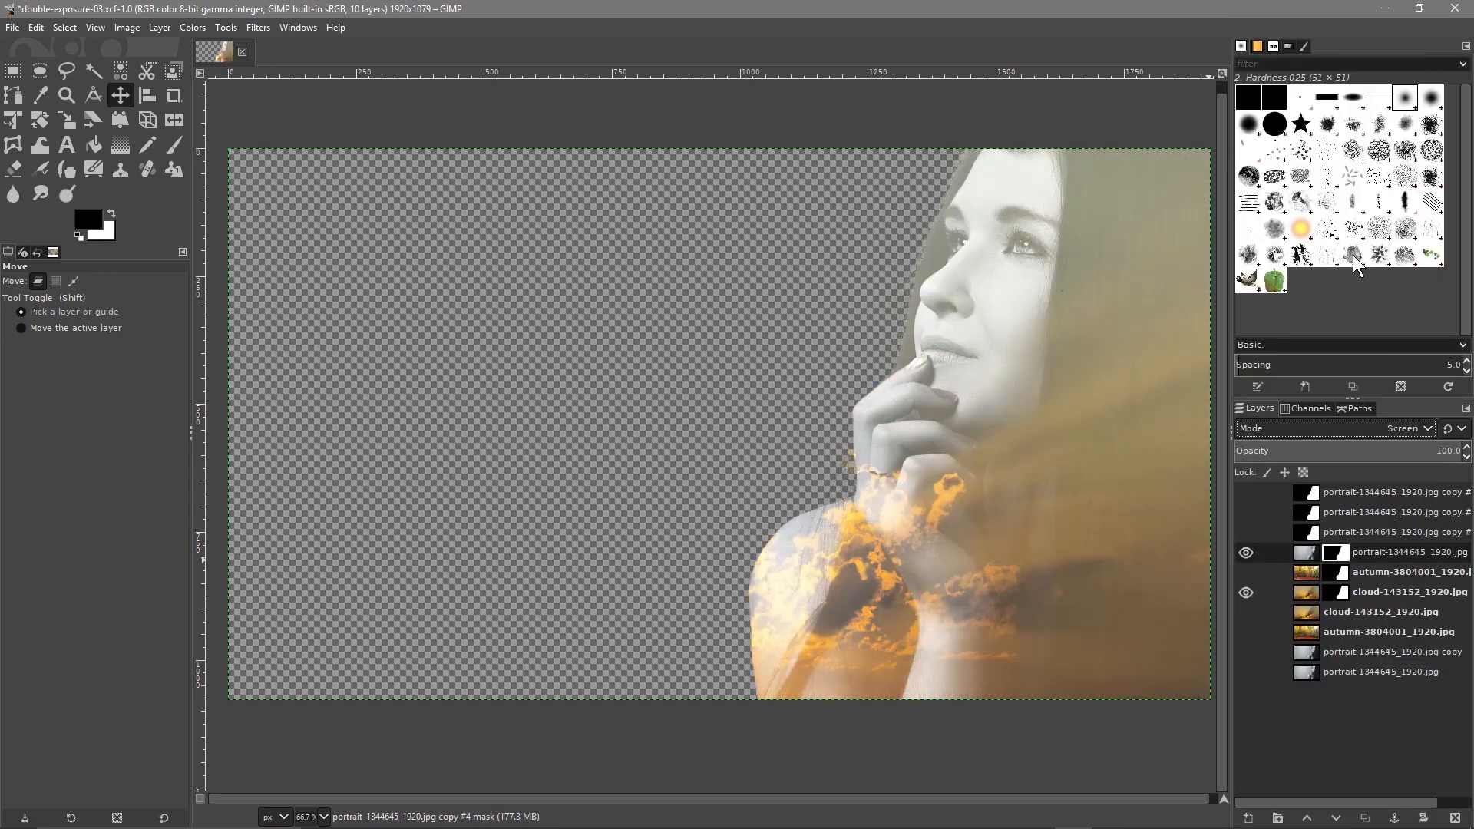
left_click(1246, 612)
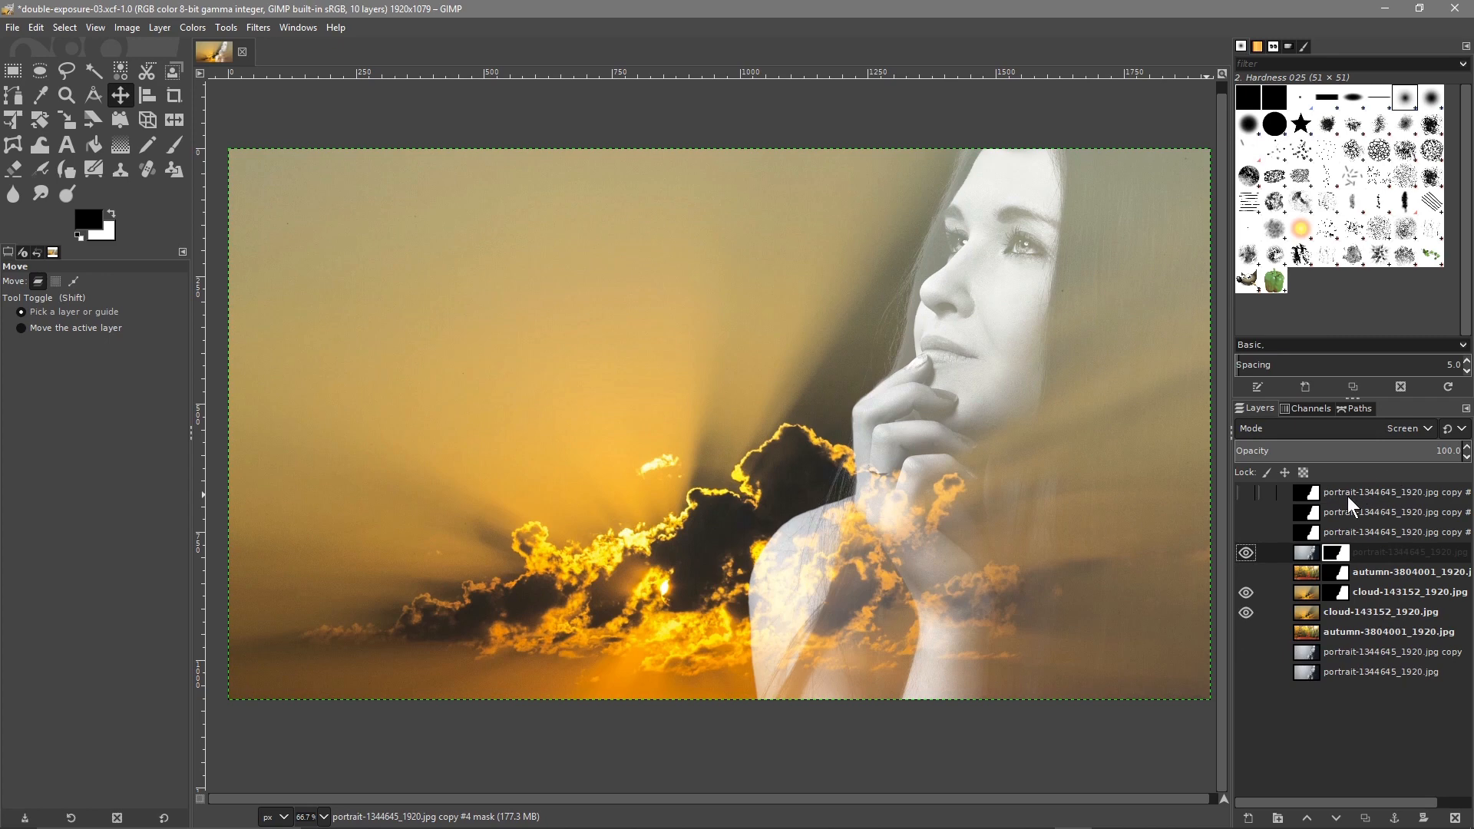
Step: Select the topmost black-and-white silhouette layer and hide the masked portrait, masked cloud and unmasked cloud layers
right_click(1371, 571)
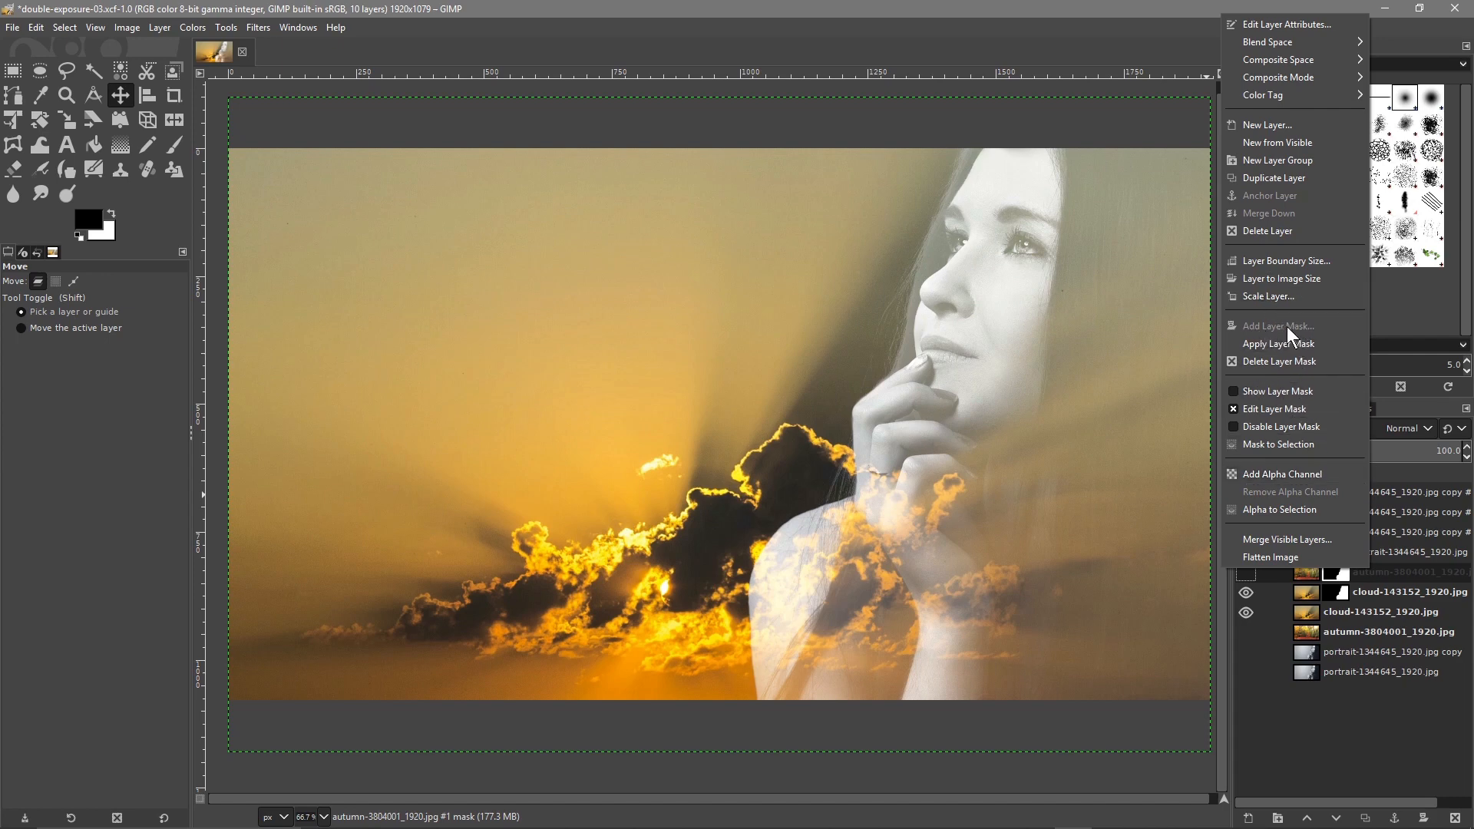
left_click(1363, 592)
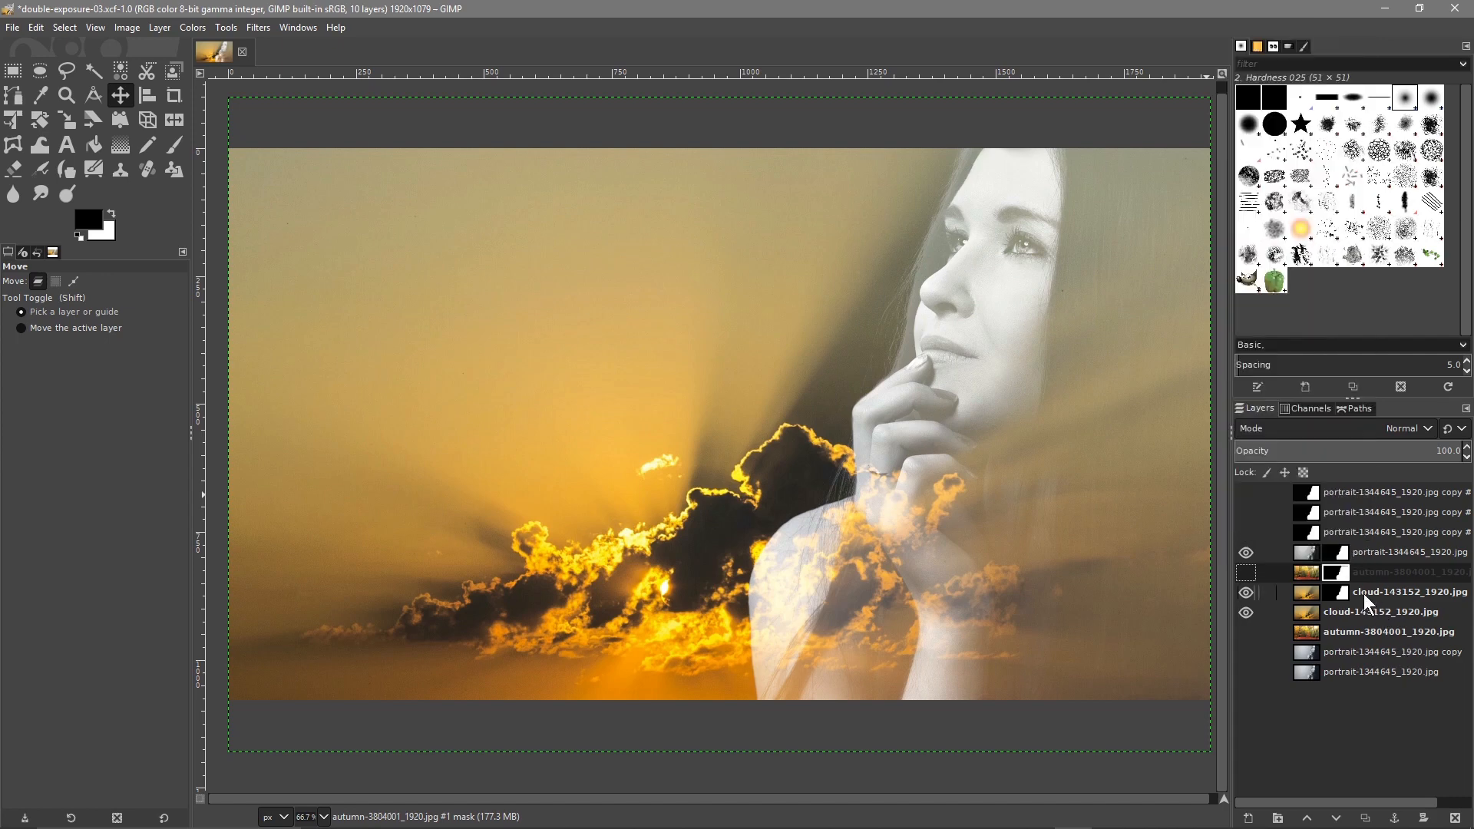
left_click(1311, 491)
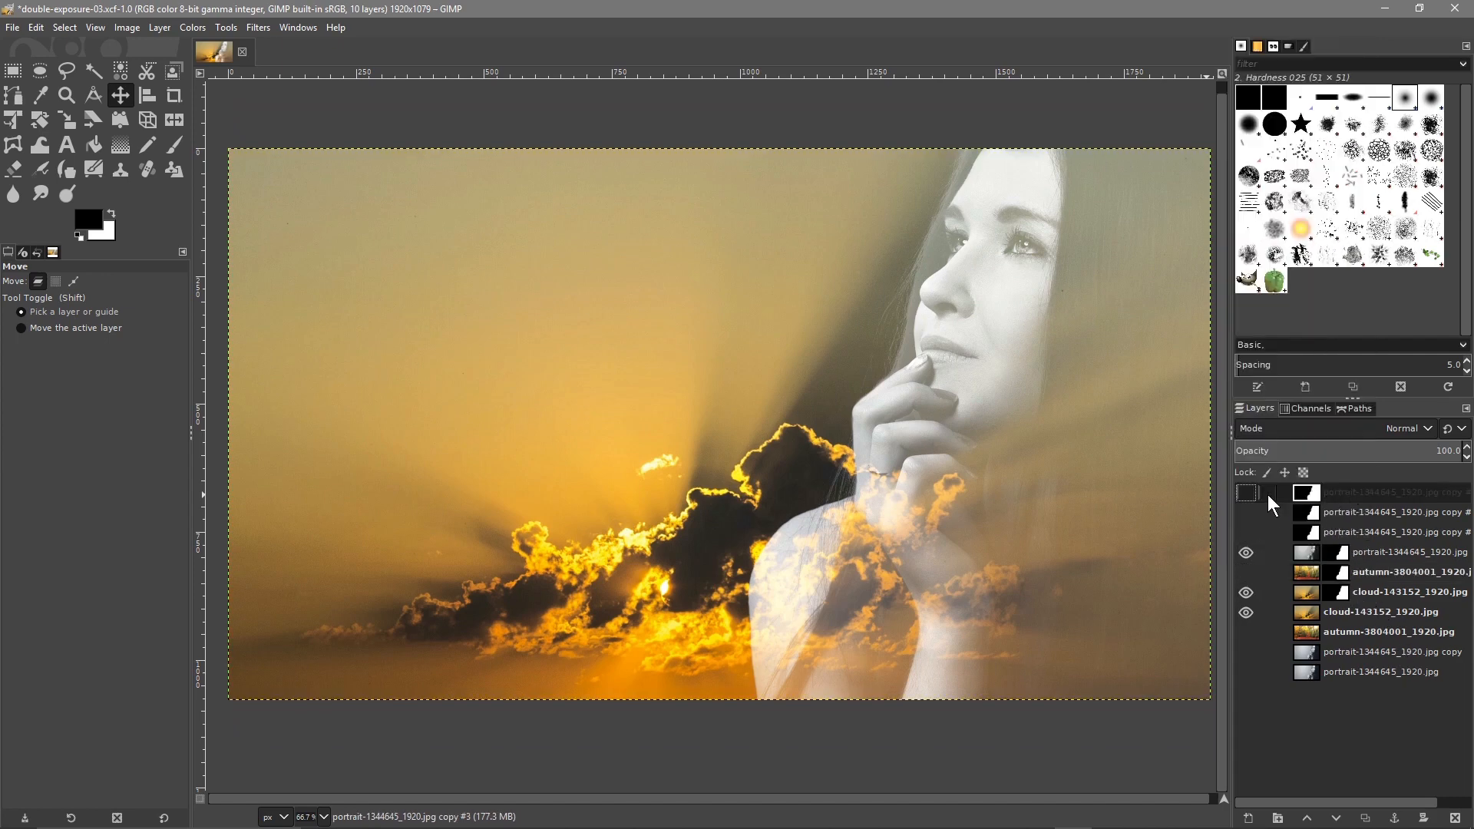
left_click(1246, 552)
left_click(1246, 592)
left_click(1246, 612)
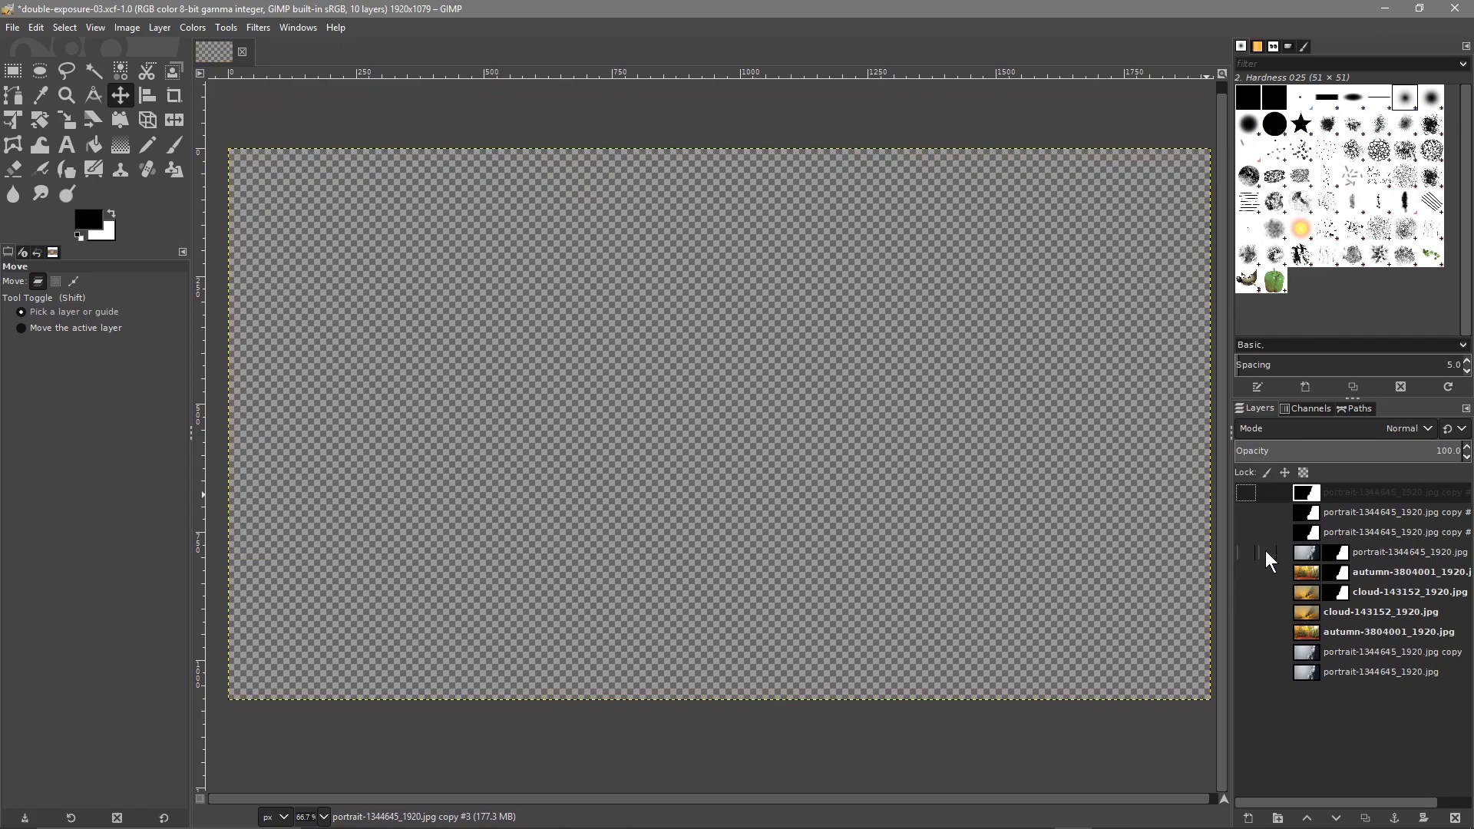
Step: Show the topmost black-and-white silhouette layer, switch to the Chrome browser and close its empty new tab
left_click(1247, 493)
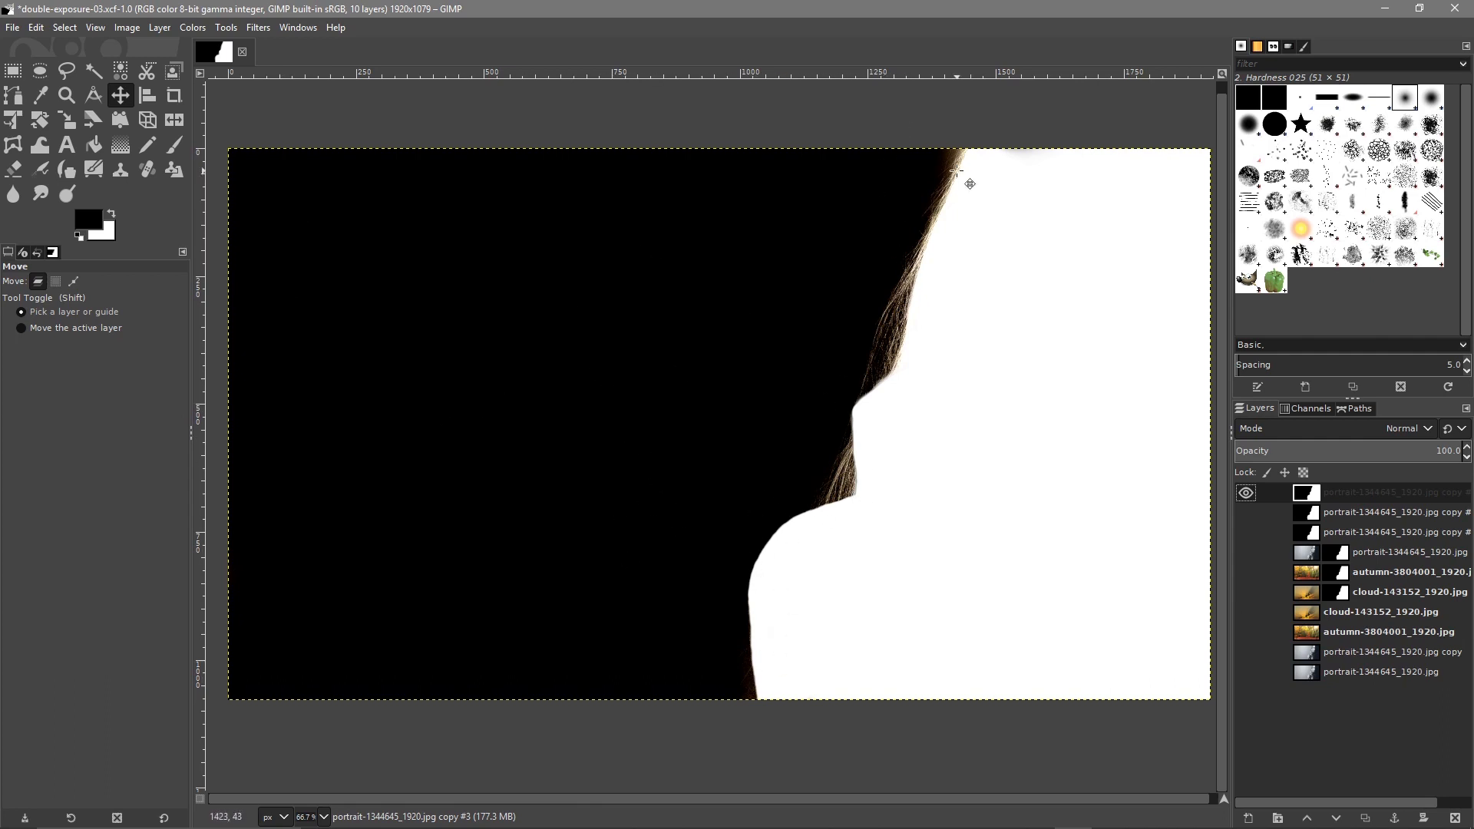
key("alt+Tab")
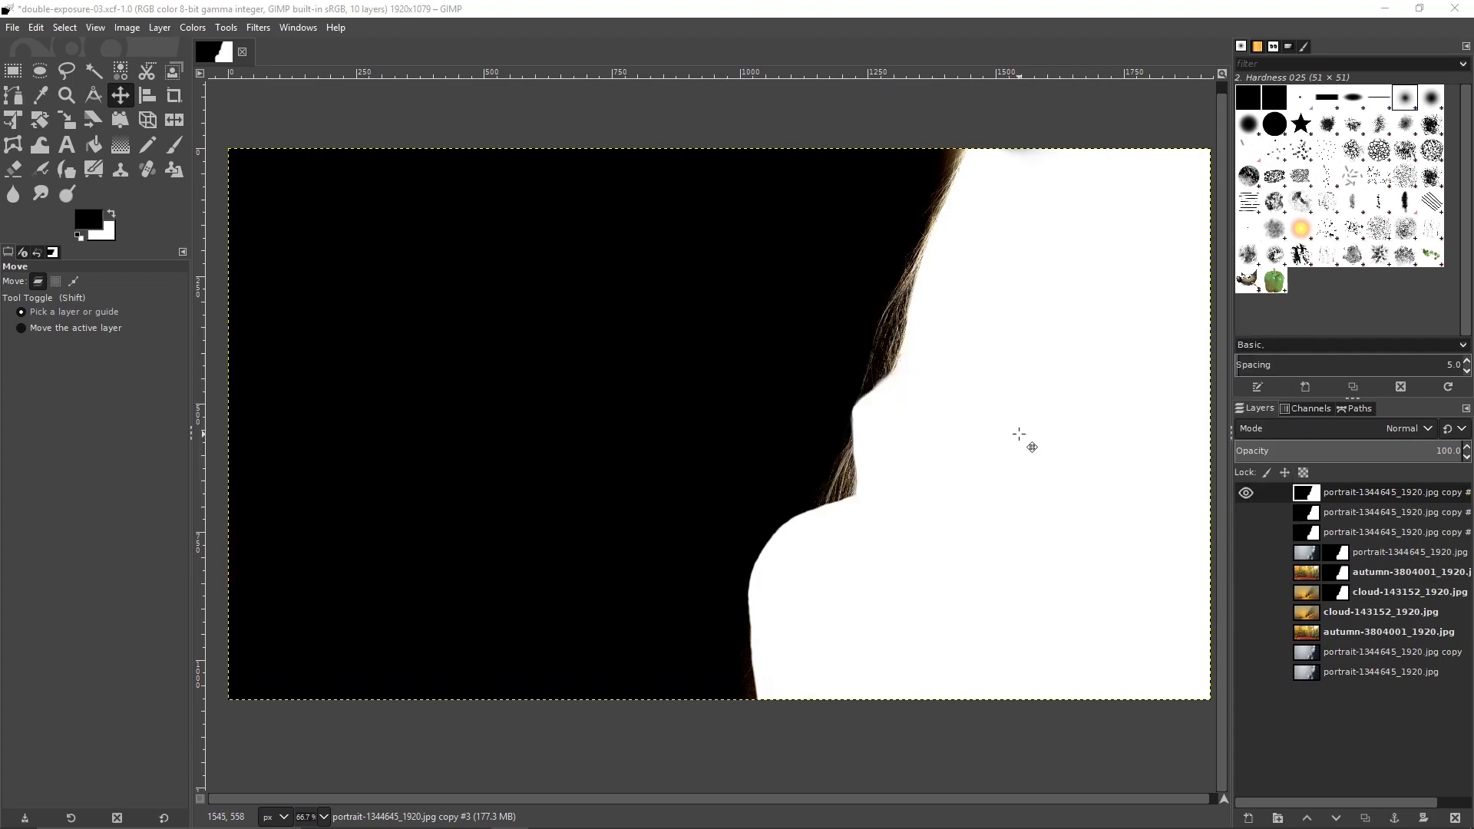
key("super")
left_click(997, 813)
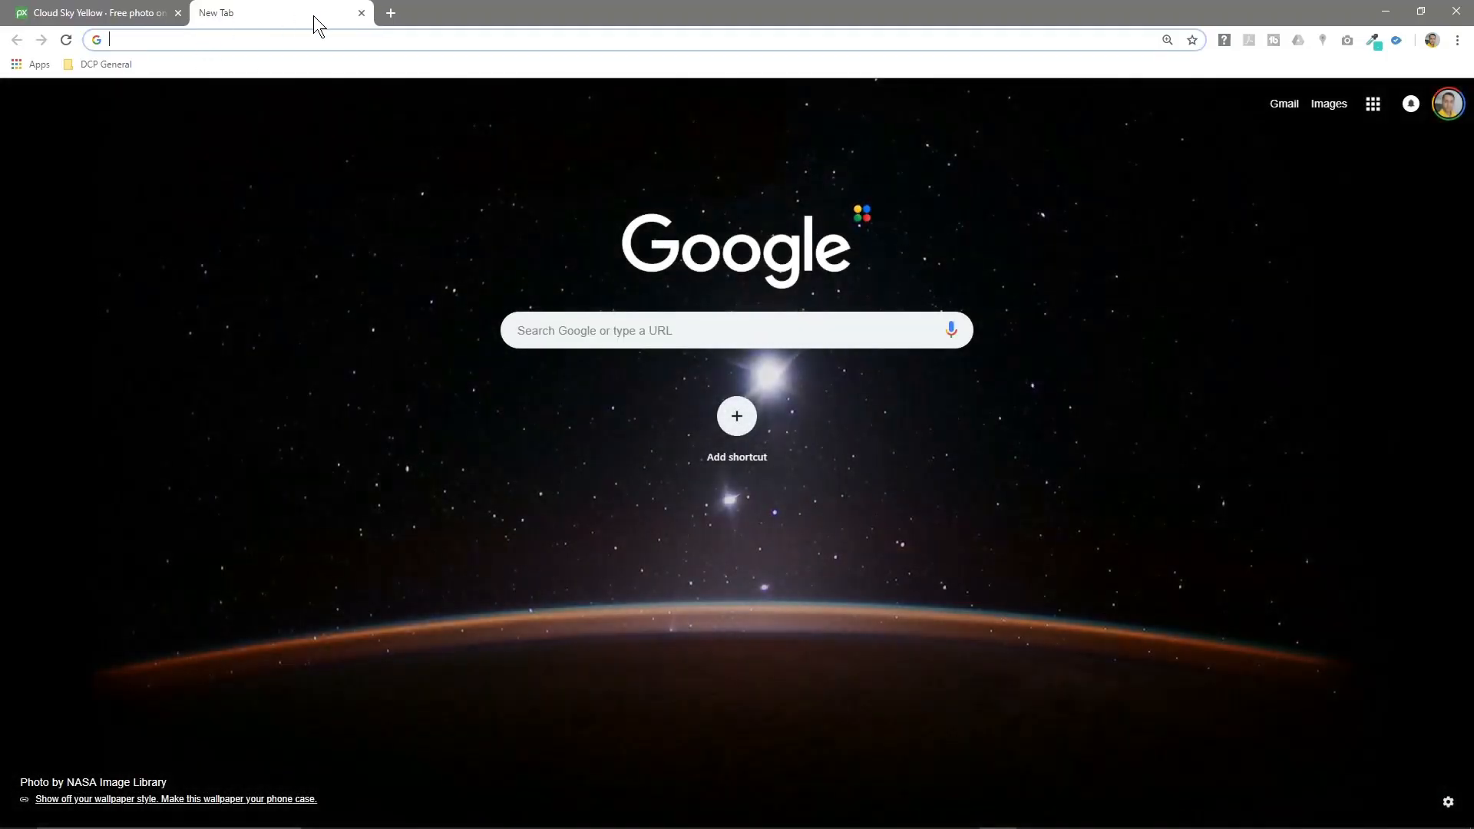
left_click(361, 12)
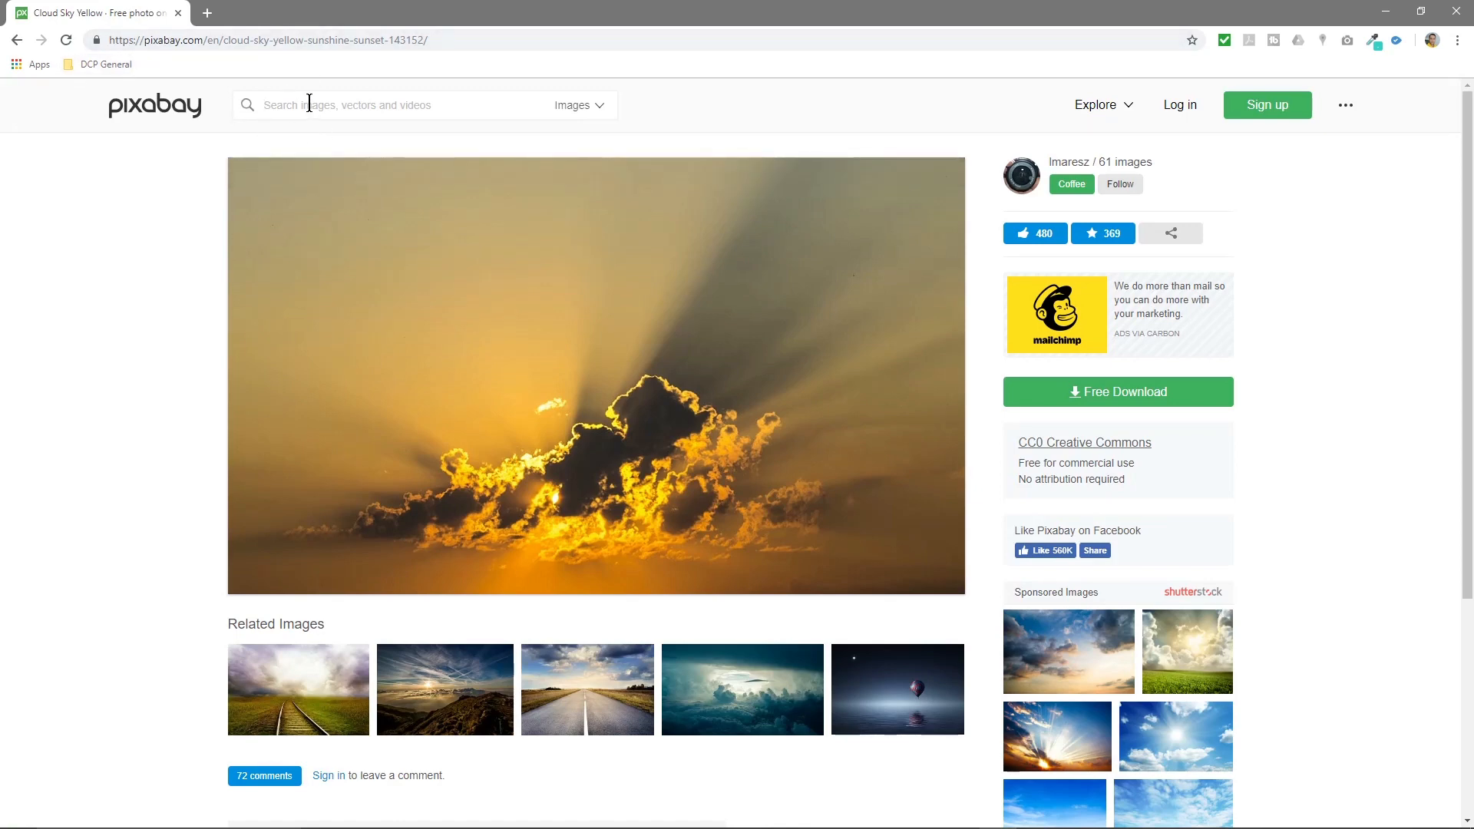
Step: Search Pixabay for "flowers" and browse the results for a flower photo
type("flowers")
key("Return")
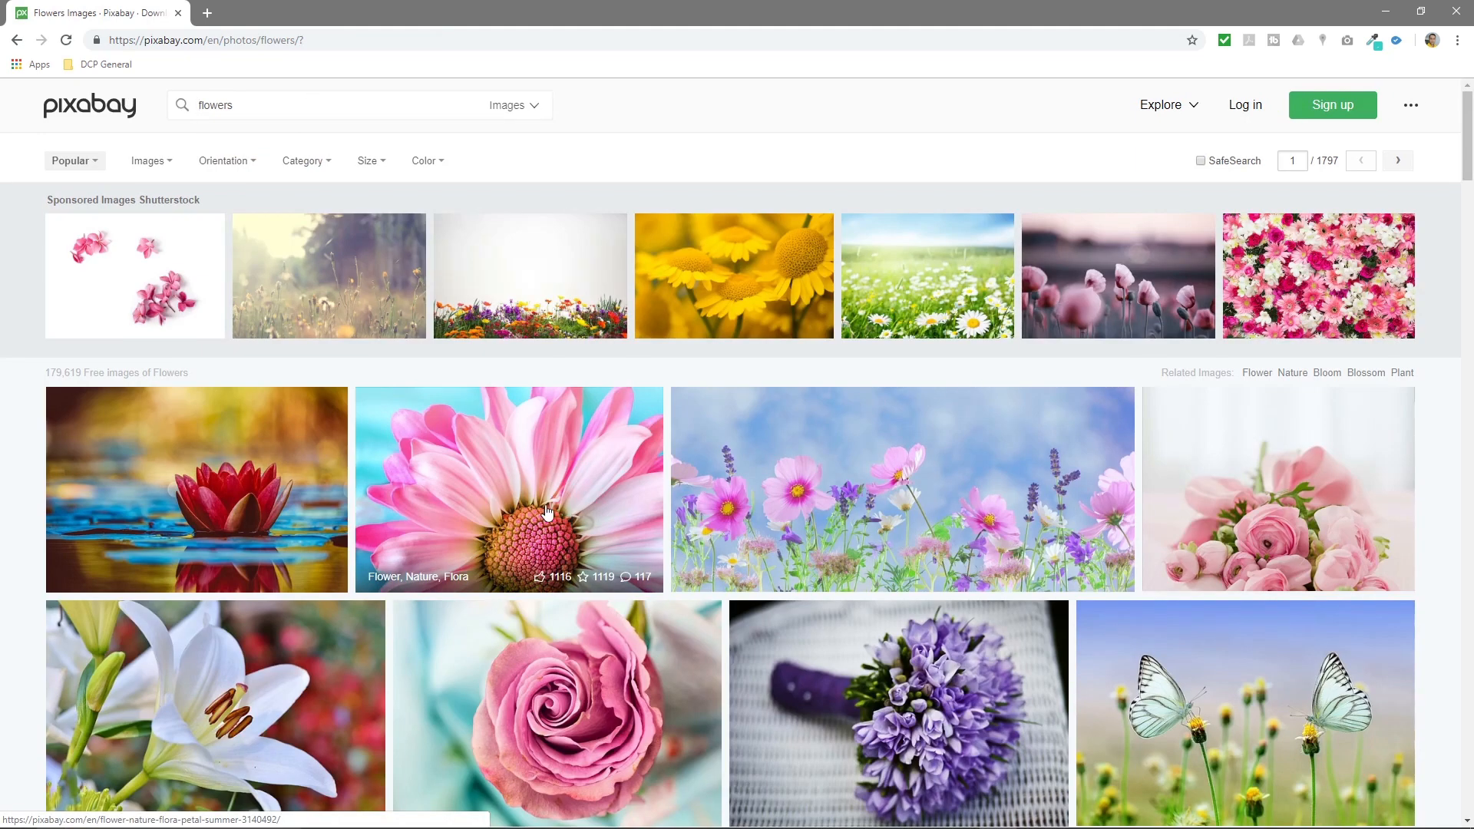
scroll(521, 510, "down", 3)
scroll(521, 499, "down", 4)
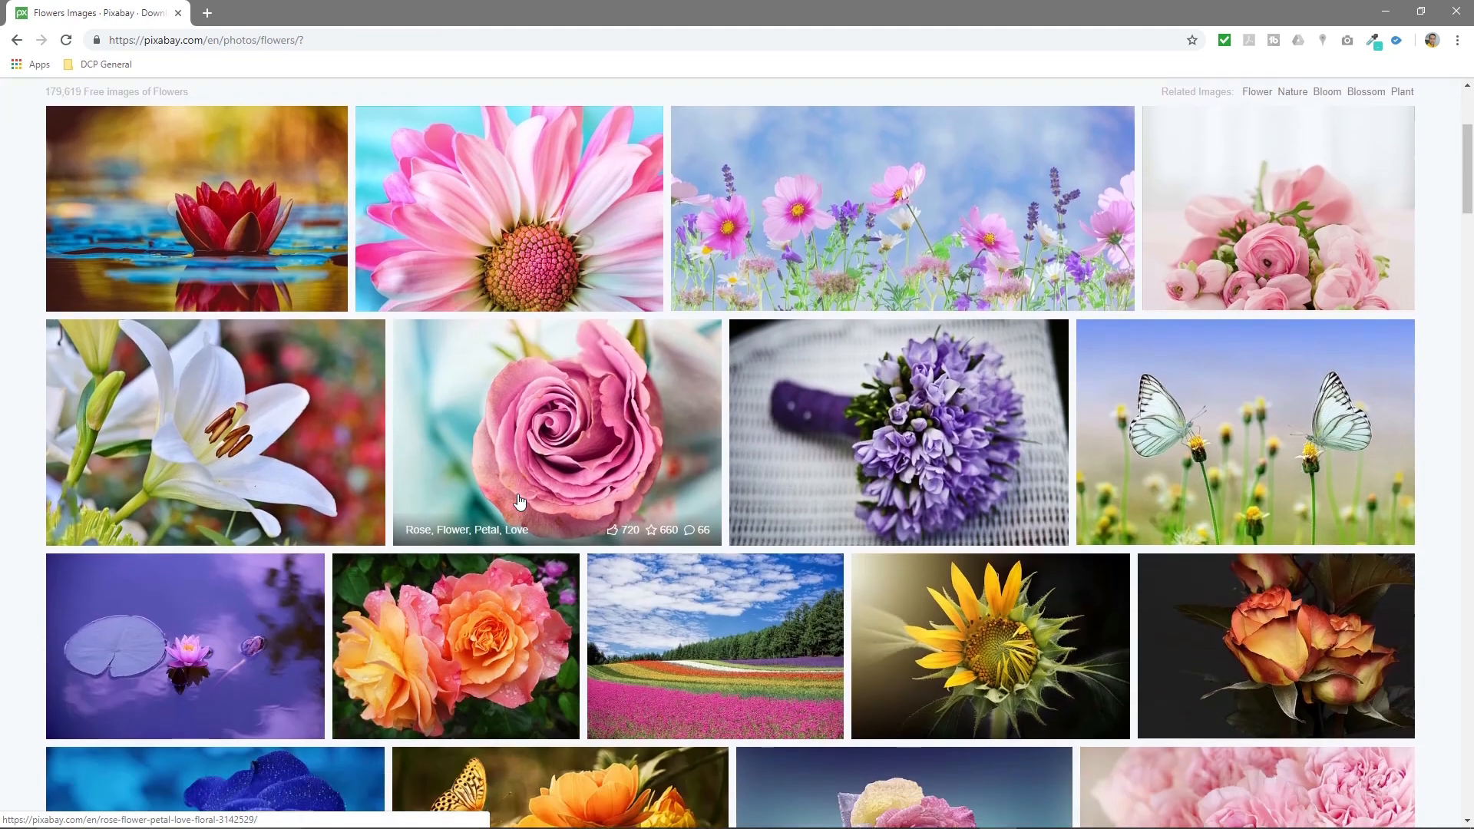
scroll(523, 486, "down", 2)
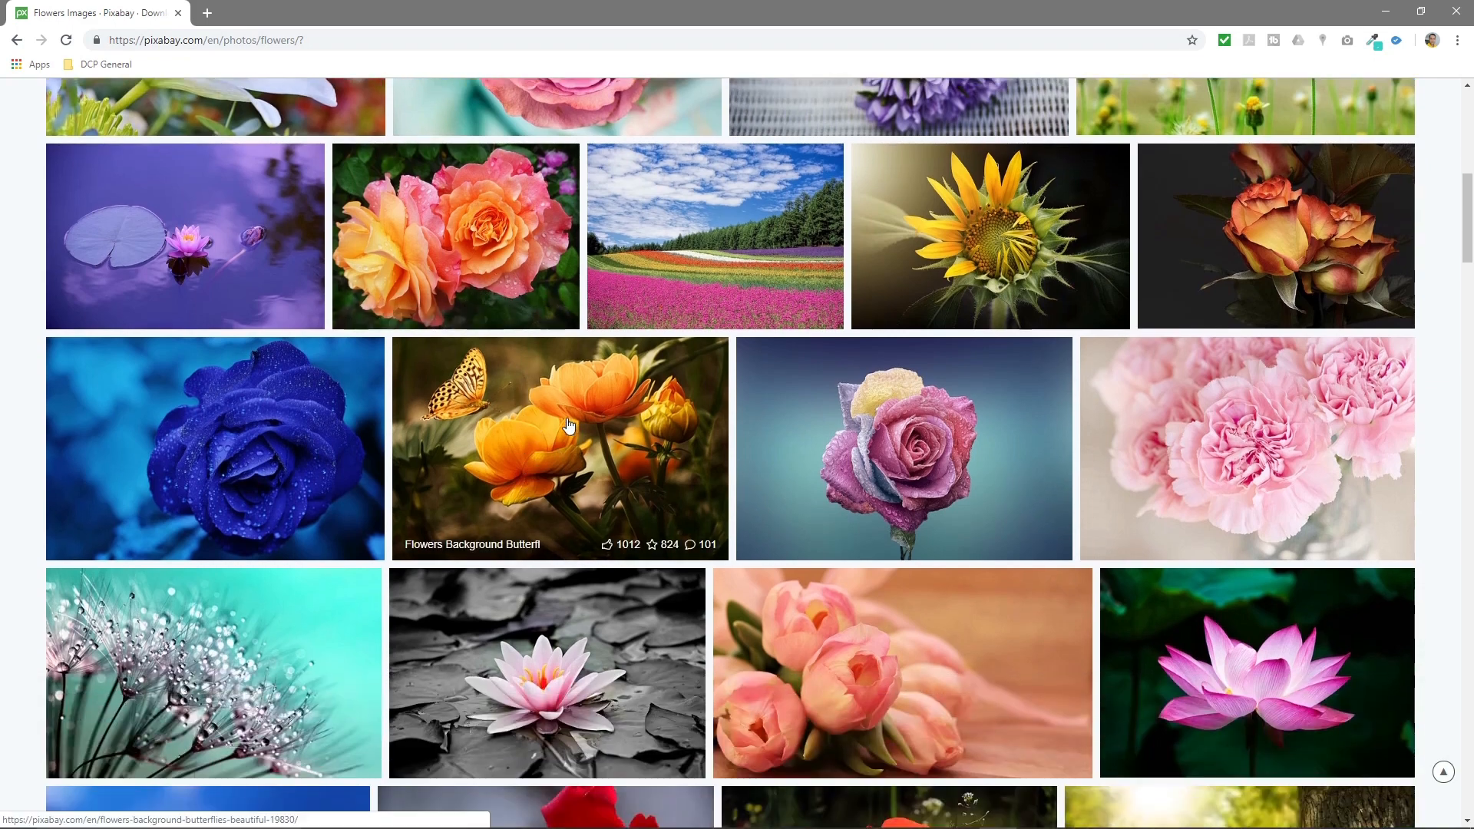
Step: Open the image of orange flowers with a butterfly and download it as a 1920×1275 JPG, passing the robot check
left_click(519, 432)
left_click(1103, 394)
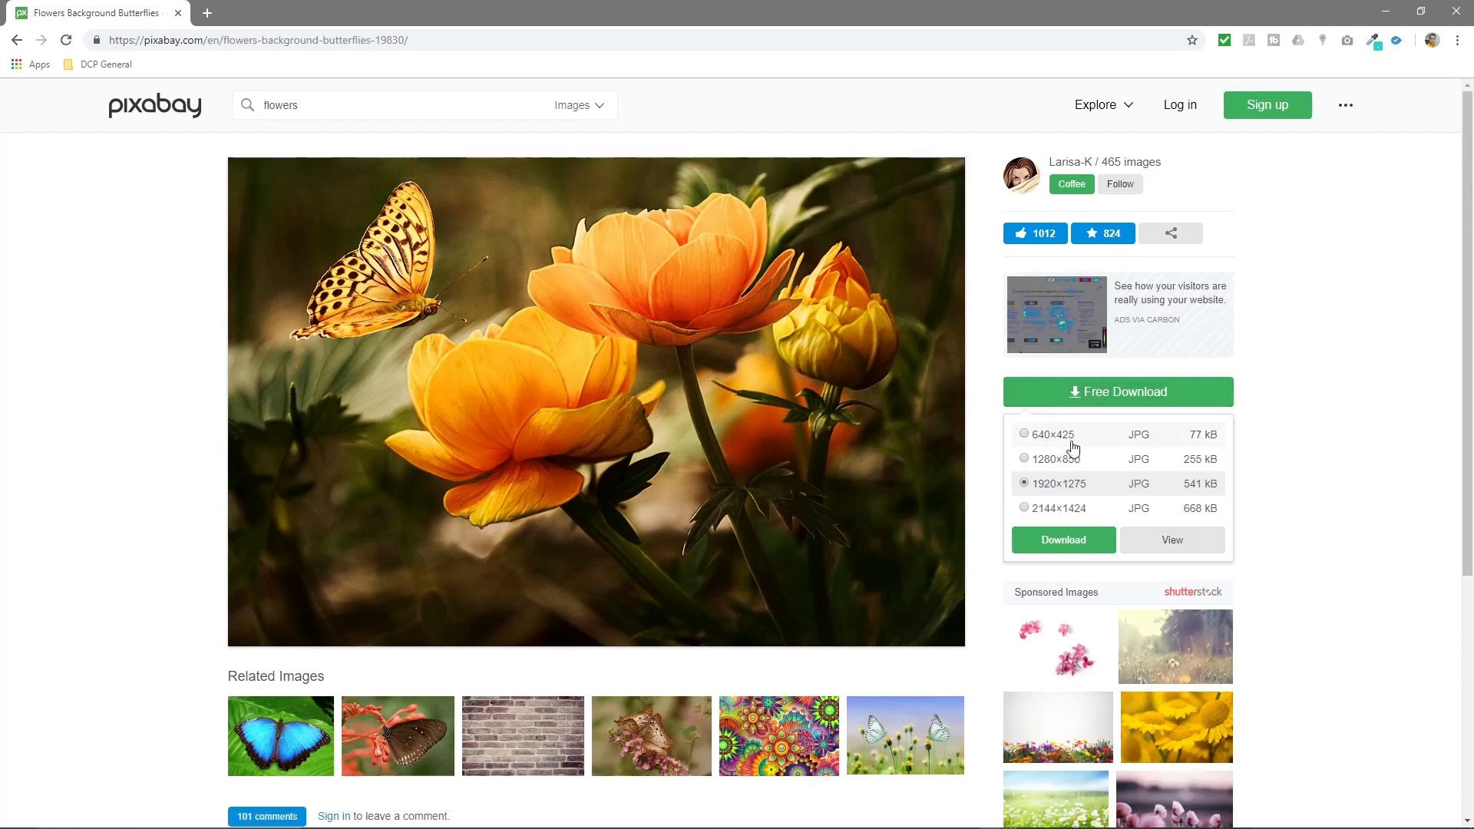
left_click(1067, 542)
left_click(640, 478)
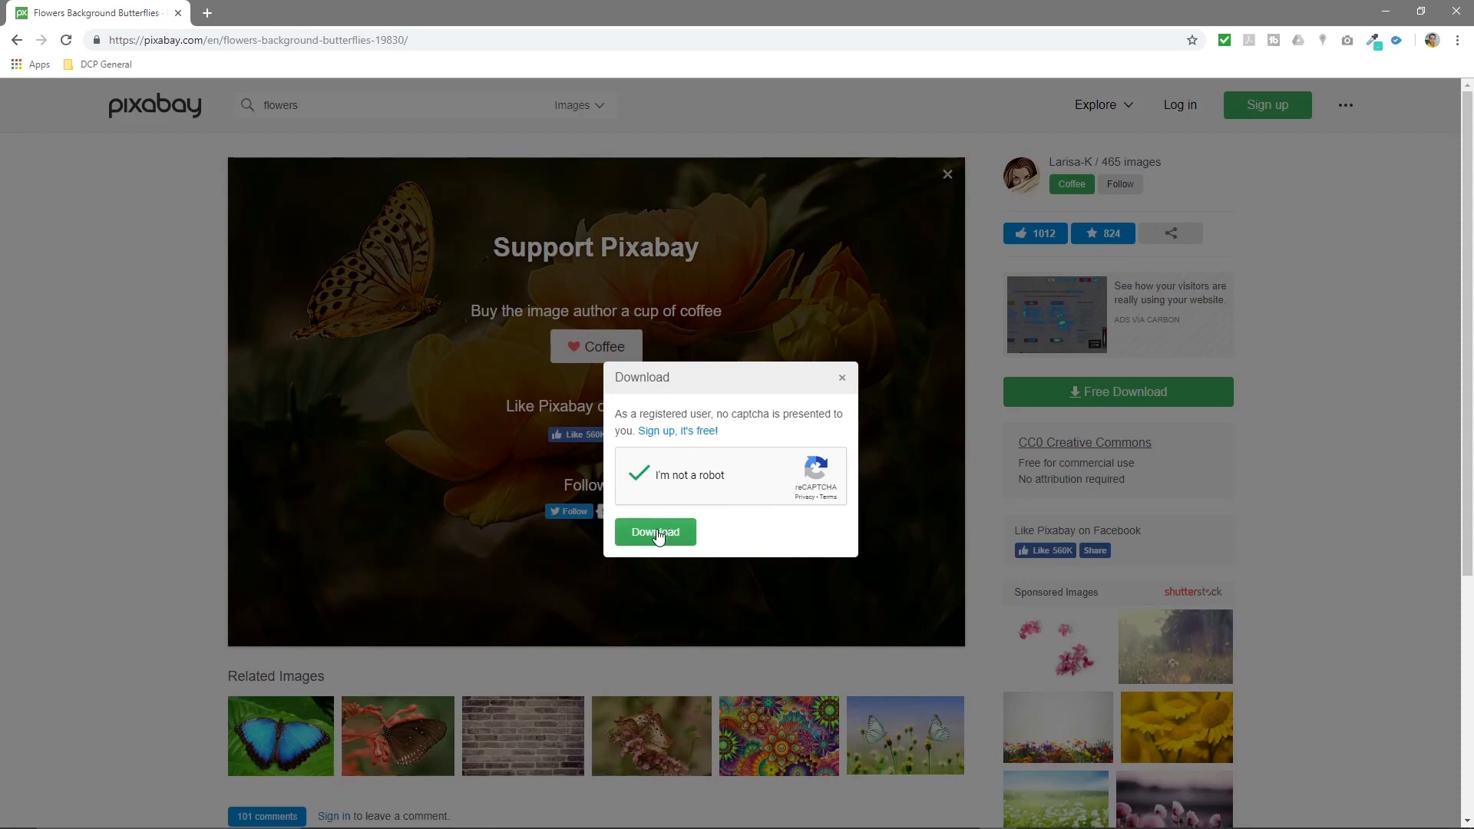
left_click(656, 533)
Step: Copy the flower image's page address into image.txt in the tutorial folder, and save and close the file
left_click(274, 42)
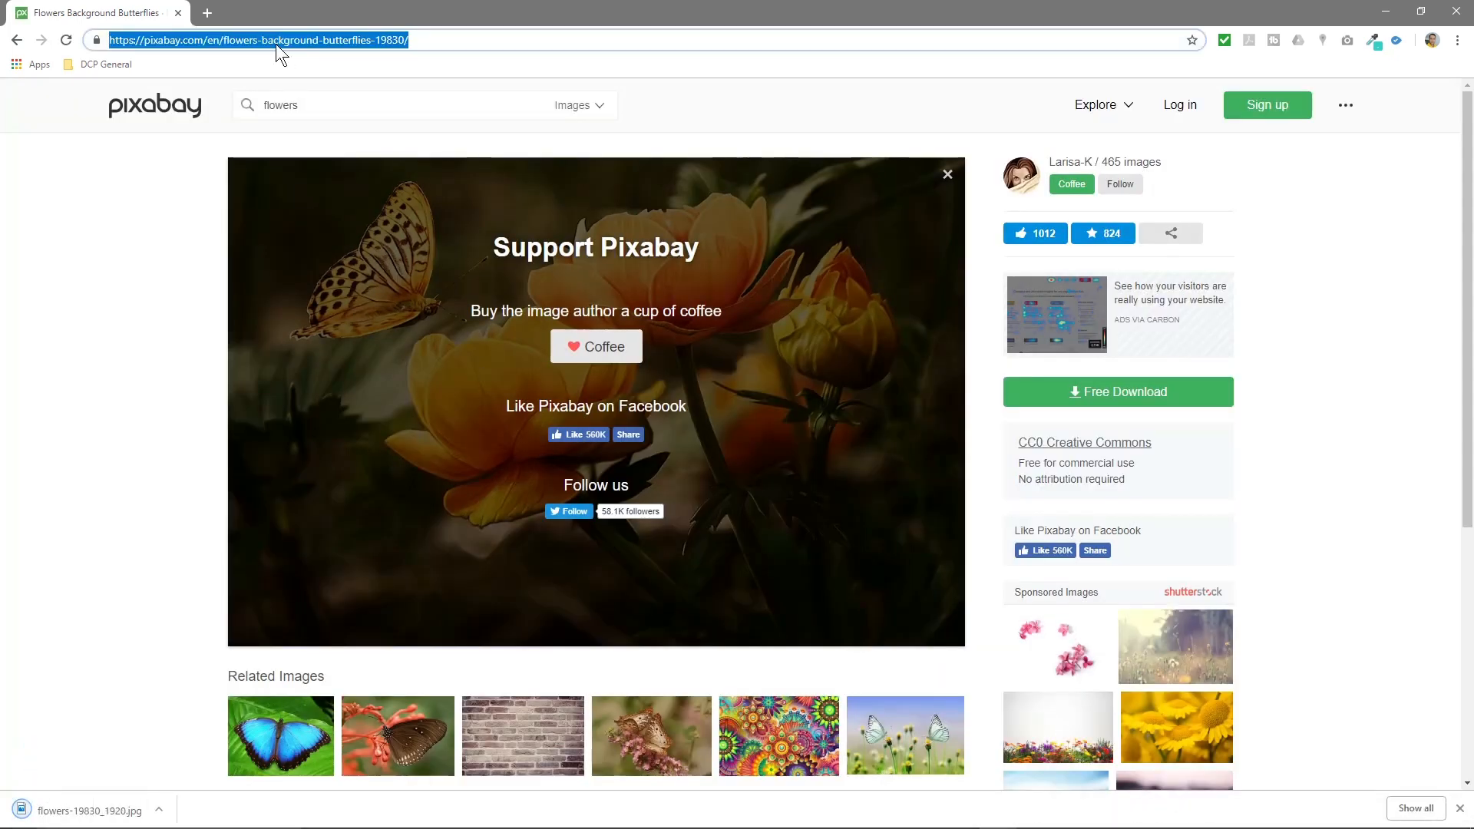
key("alt+Tab")
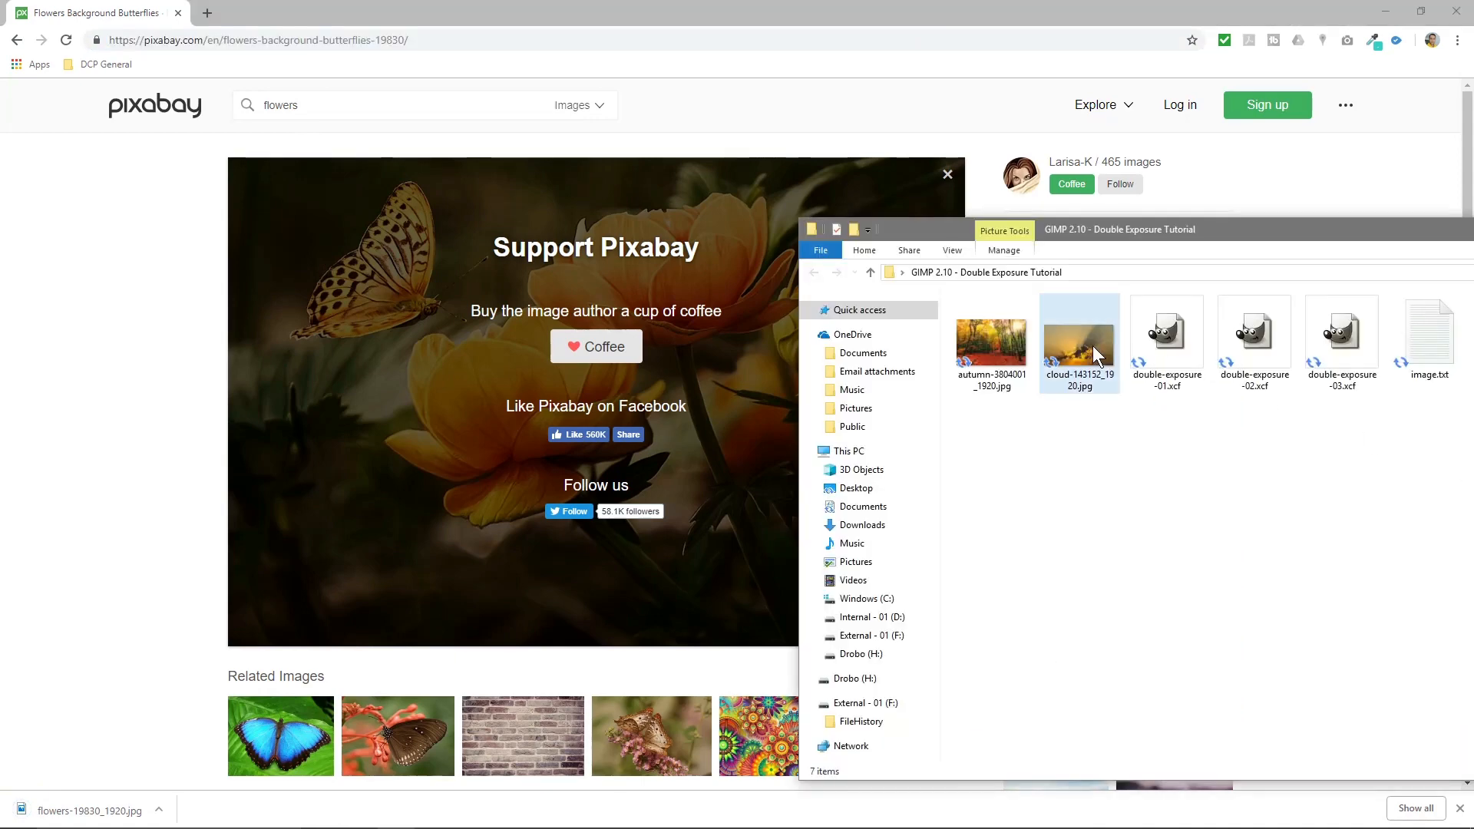
double_click(1406, 337)
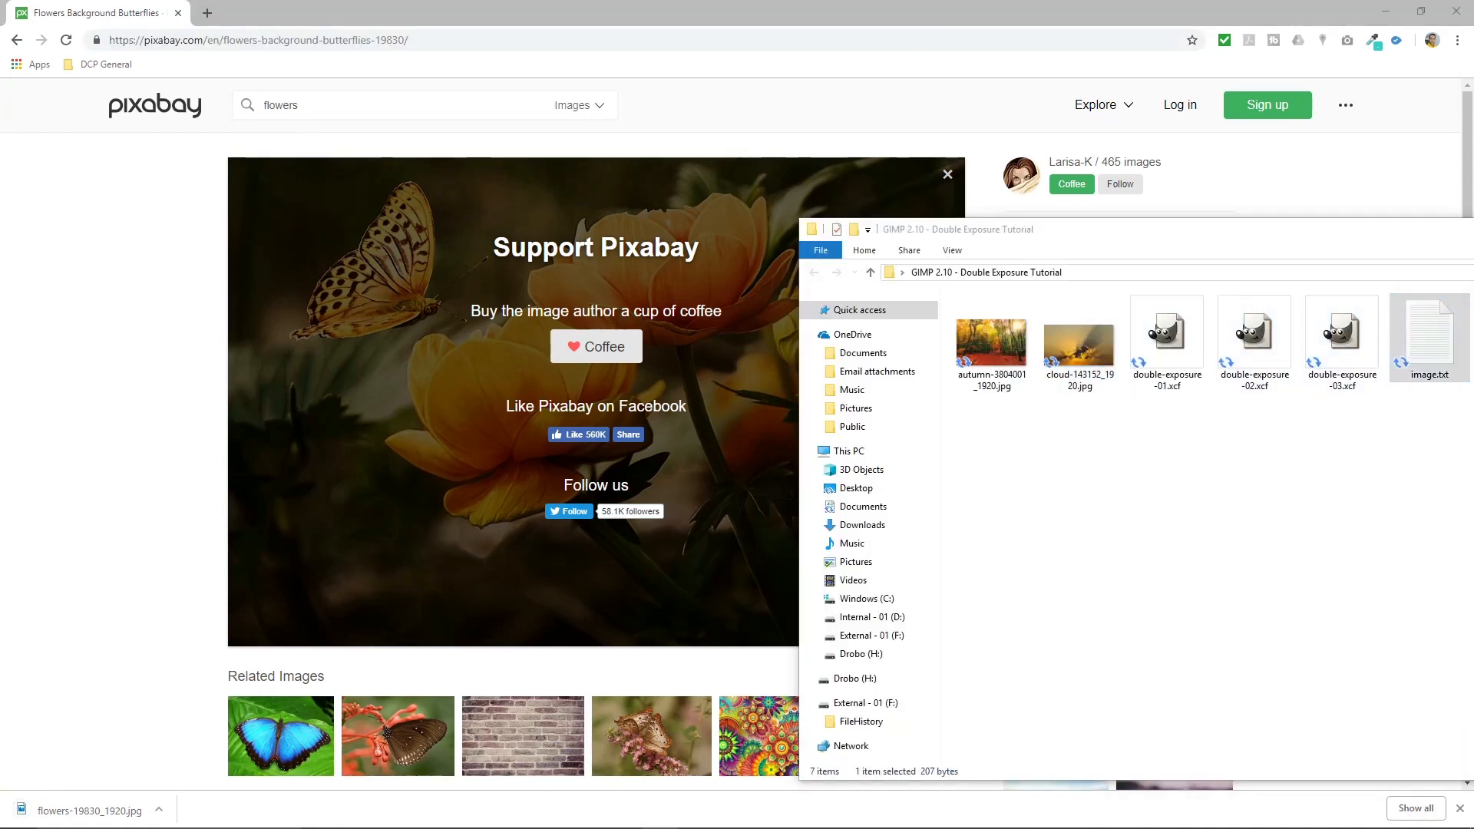
key("ctrl+s")
key("alt+F4")
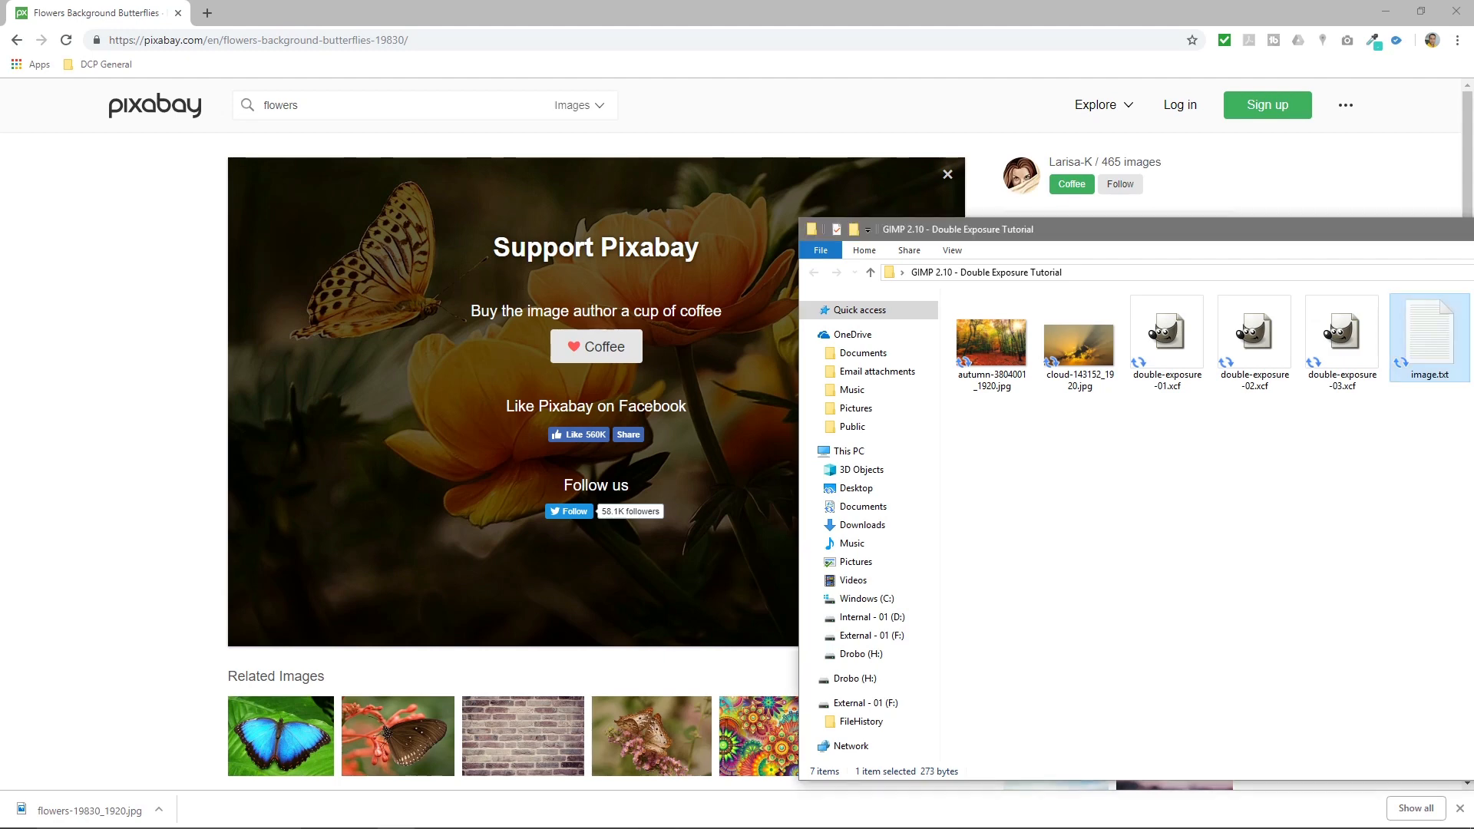
Step: Put the downloaded flowers-19830_1920.jpg into the "GIMP 2.10 - Double Exposure Tutorial" folder and minimise the browser
left_click_drag(55, 811, 1473, 476)
left_click_drag(1246, 235, 662, 235)
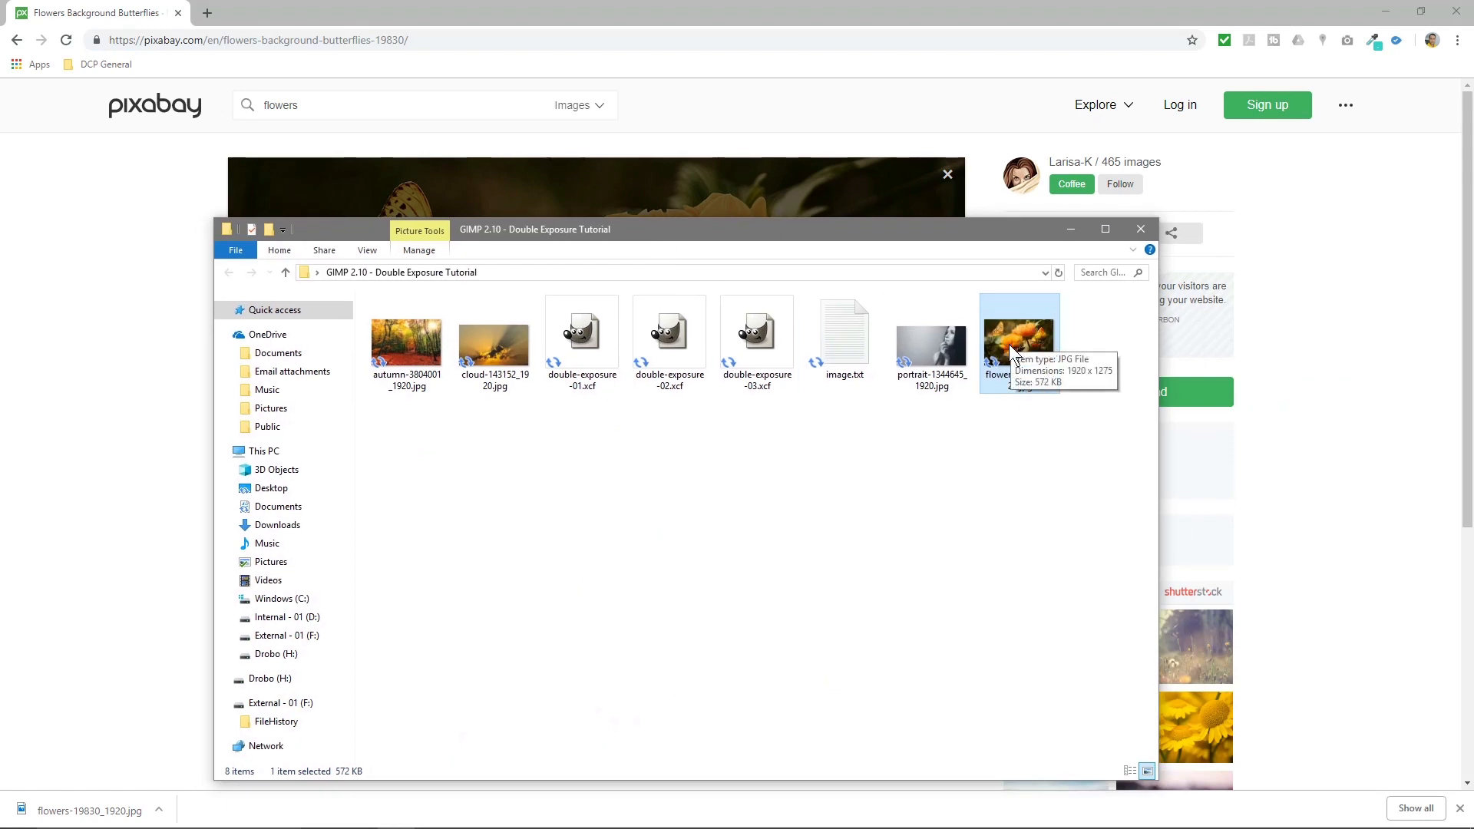
left_click(1385, 13)
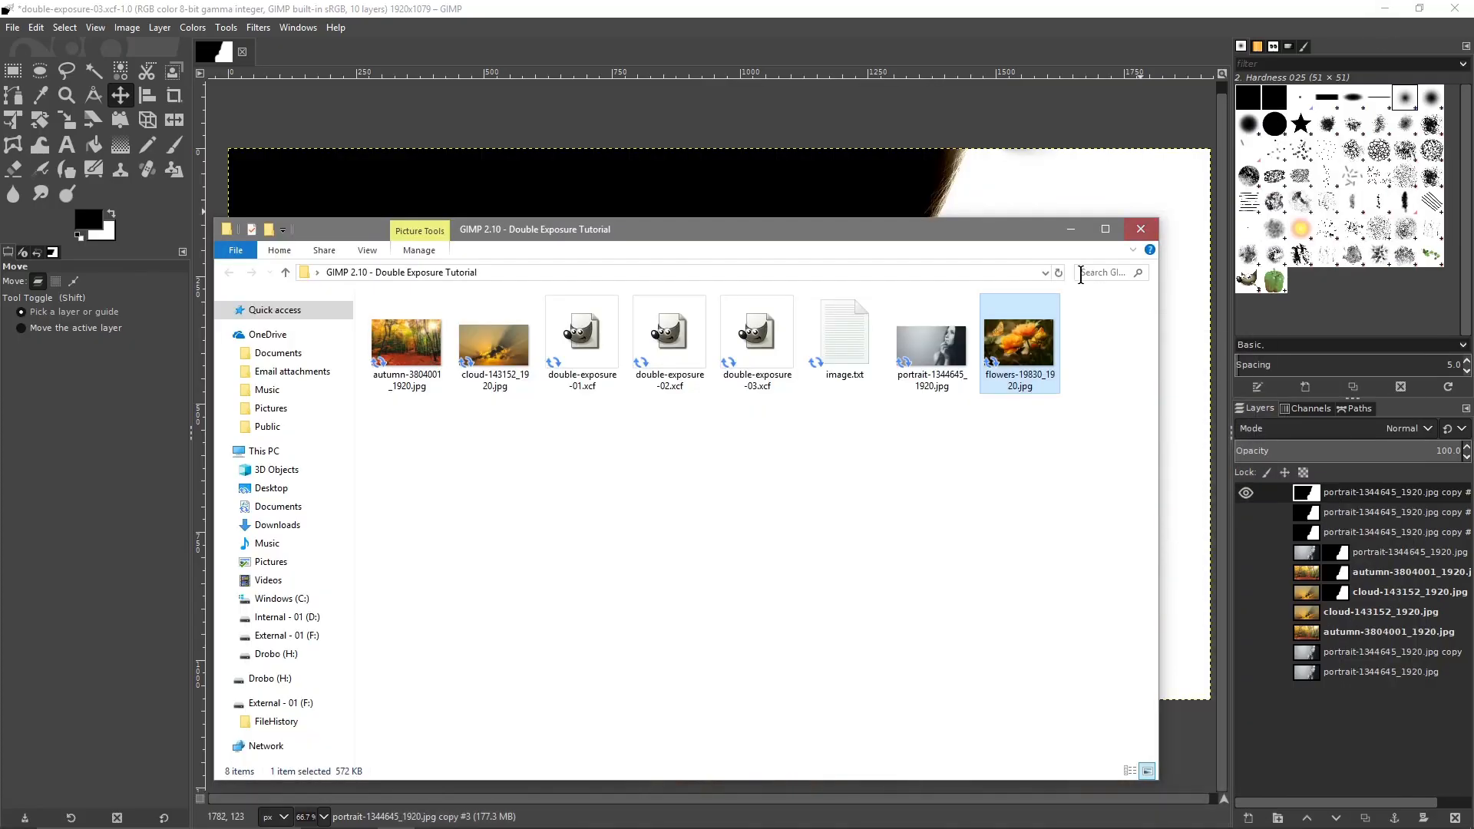
Step: Add flowers-19830_1920.jpg twice at the bottom of the layer stack in GIMP, minimise the folder window and save the project
left_click_drag(988, 229, 826, 189)
left_click_drag(865, 296, 1313, 757)
left_click_drag(1326, 694, 1326, 695)
left_click_drag(691, 311, 1314, 736)
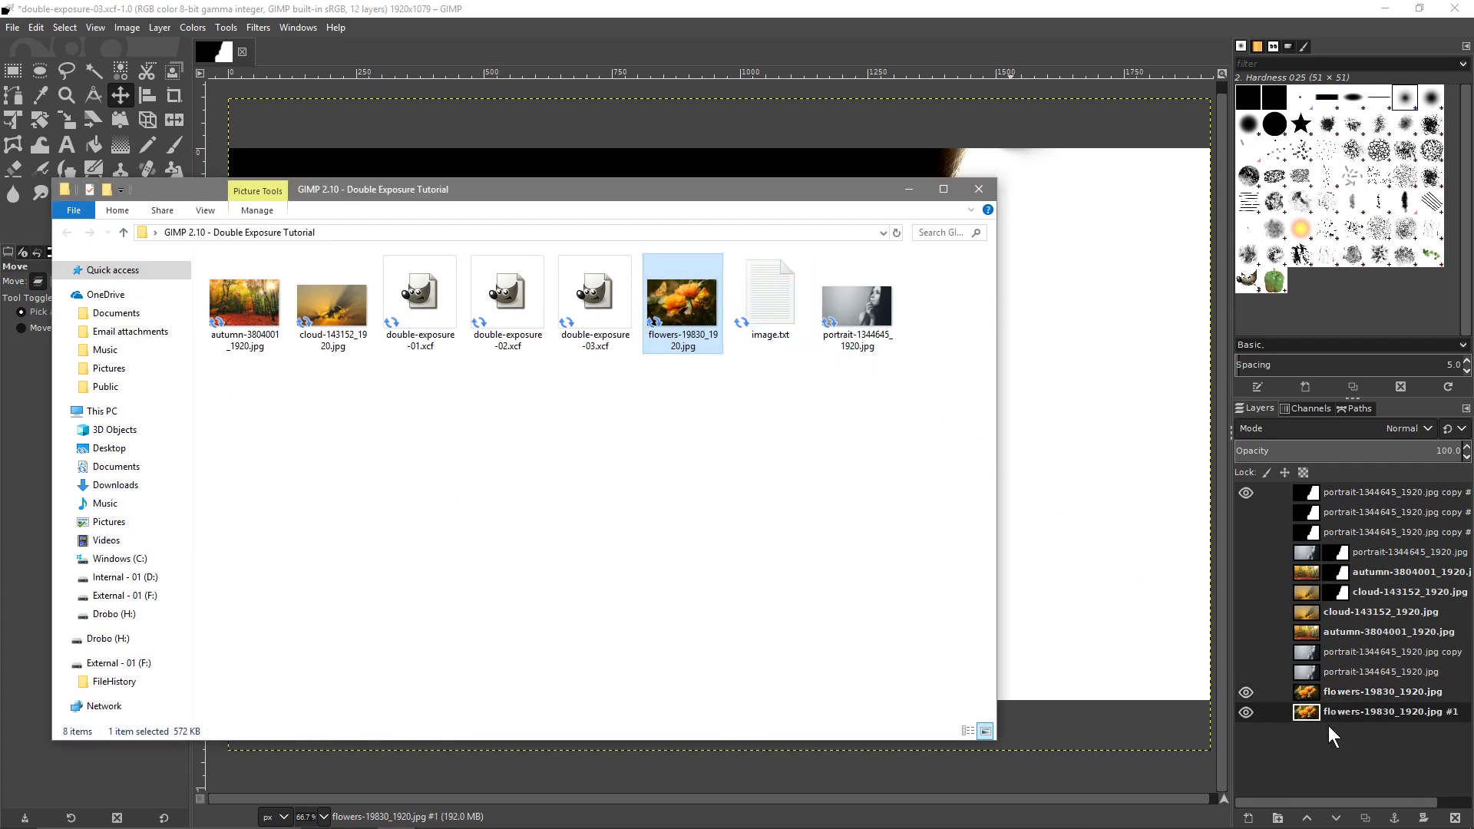
left_click(910, 192)
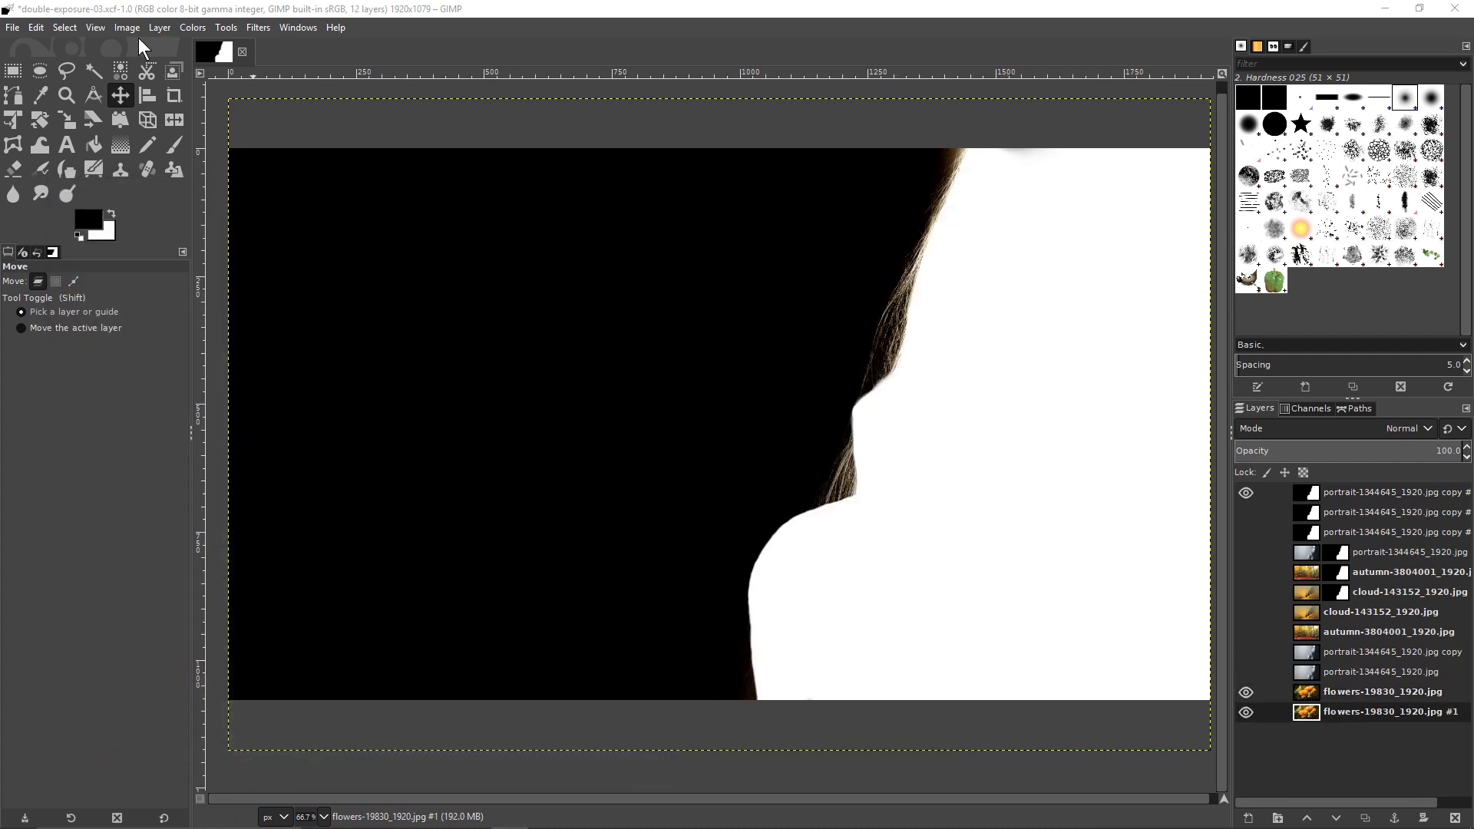
left_click(25, 28)
left_click(56, 181)
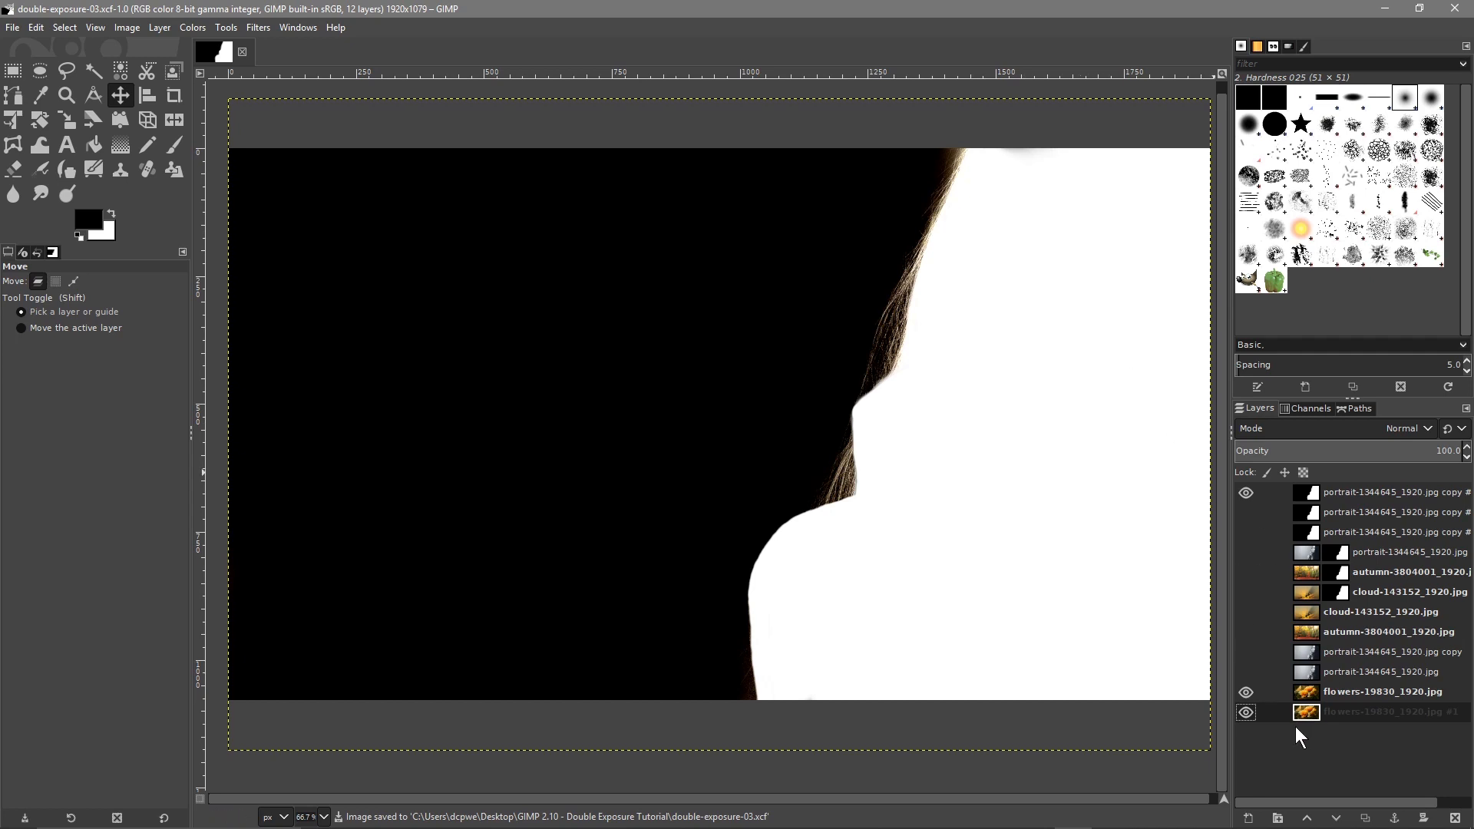
Step: Select and copy the whole content of the topmost silhouette layer, and hide that layer
left_click(1318, 491)
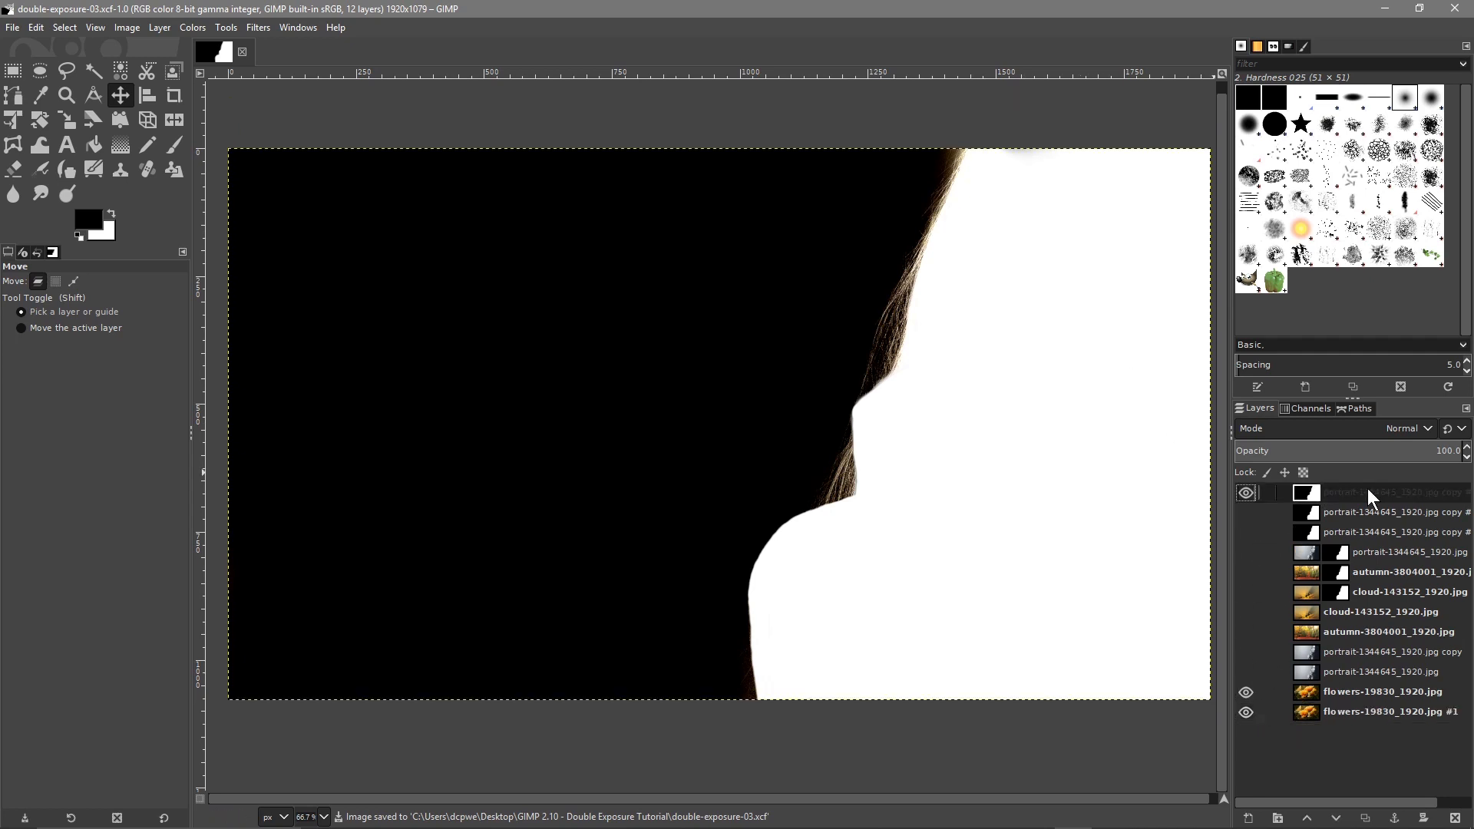
left_click(63, 31)
left_click(62, 42)
left_click(32, 27)
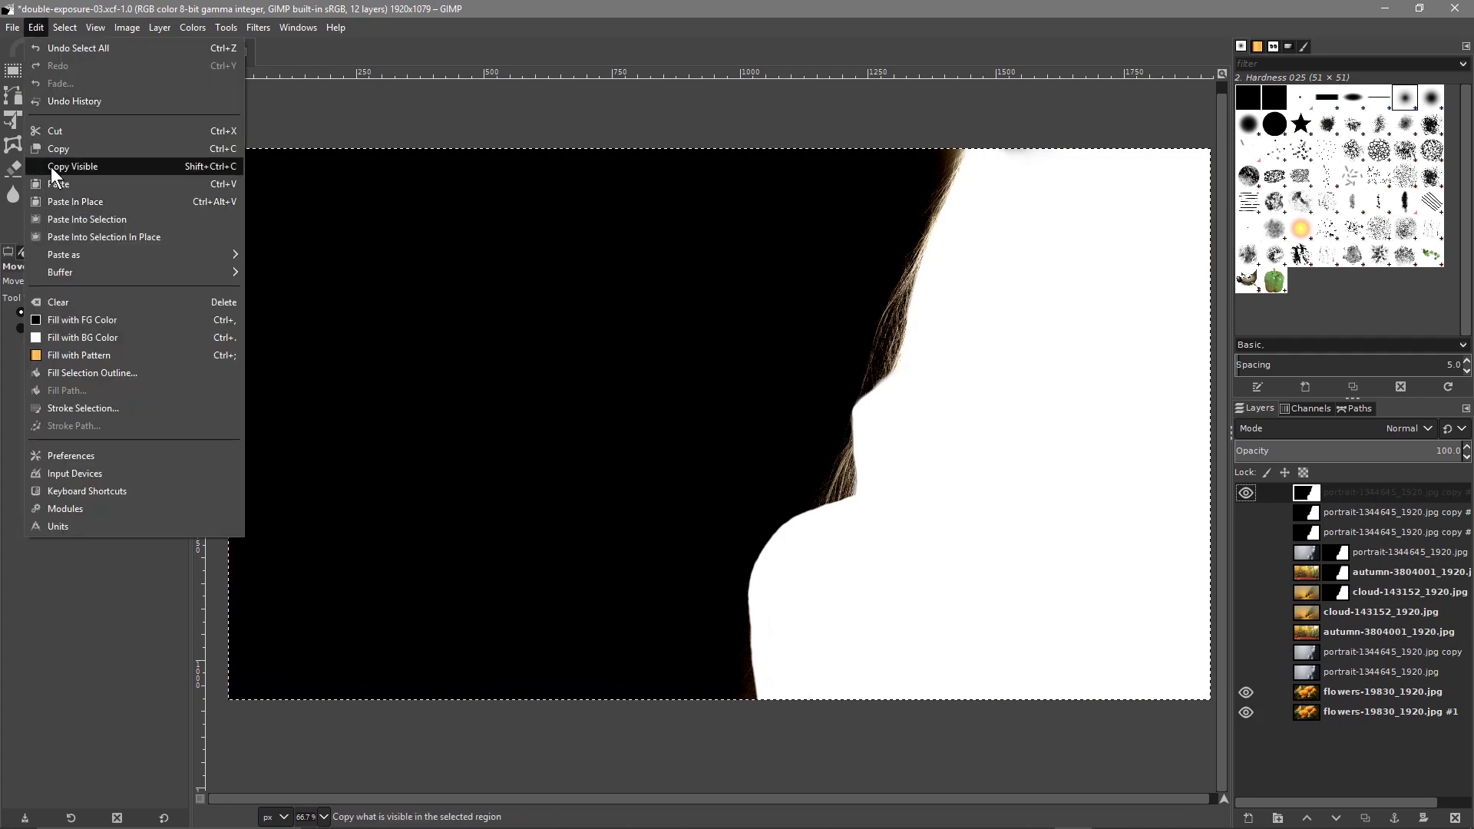
left_click(57, 149)
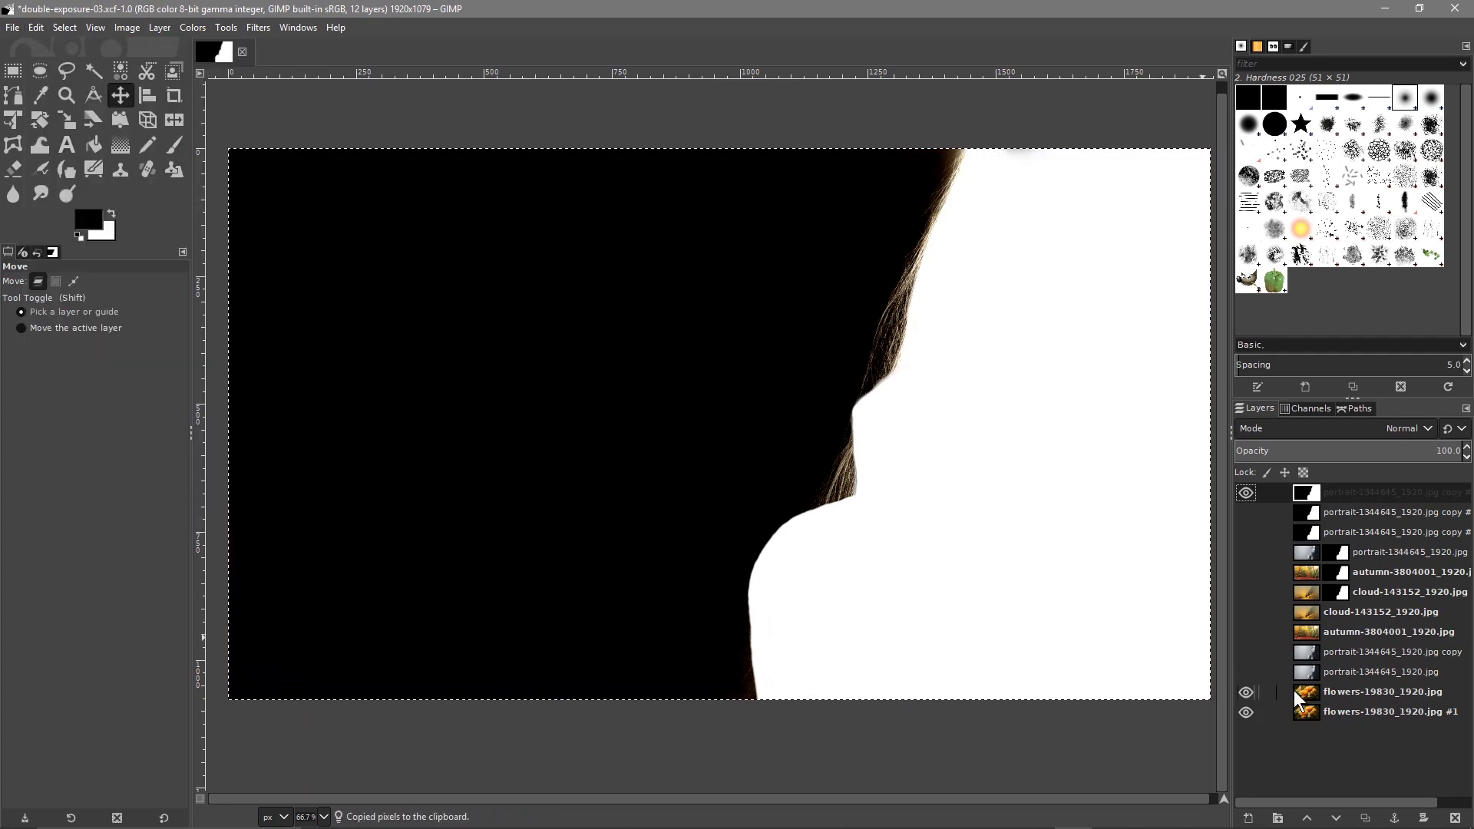
left_click(1240, 493)
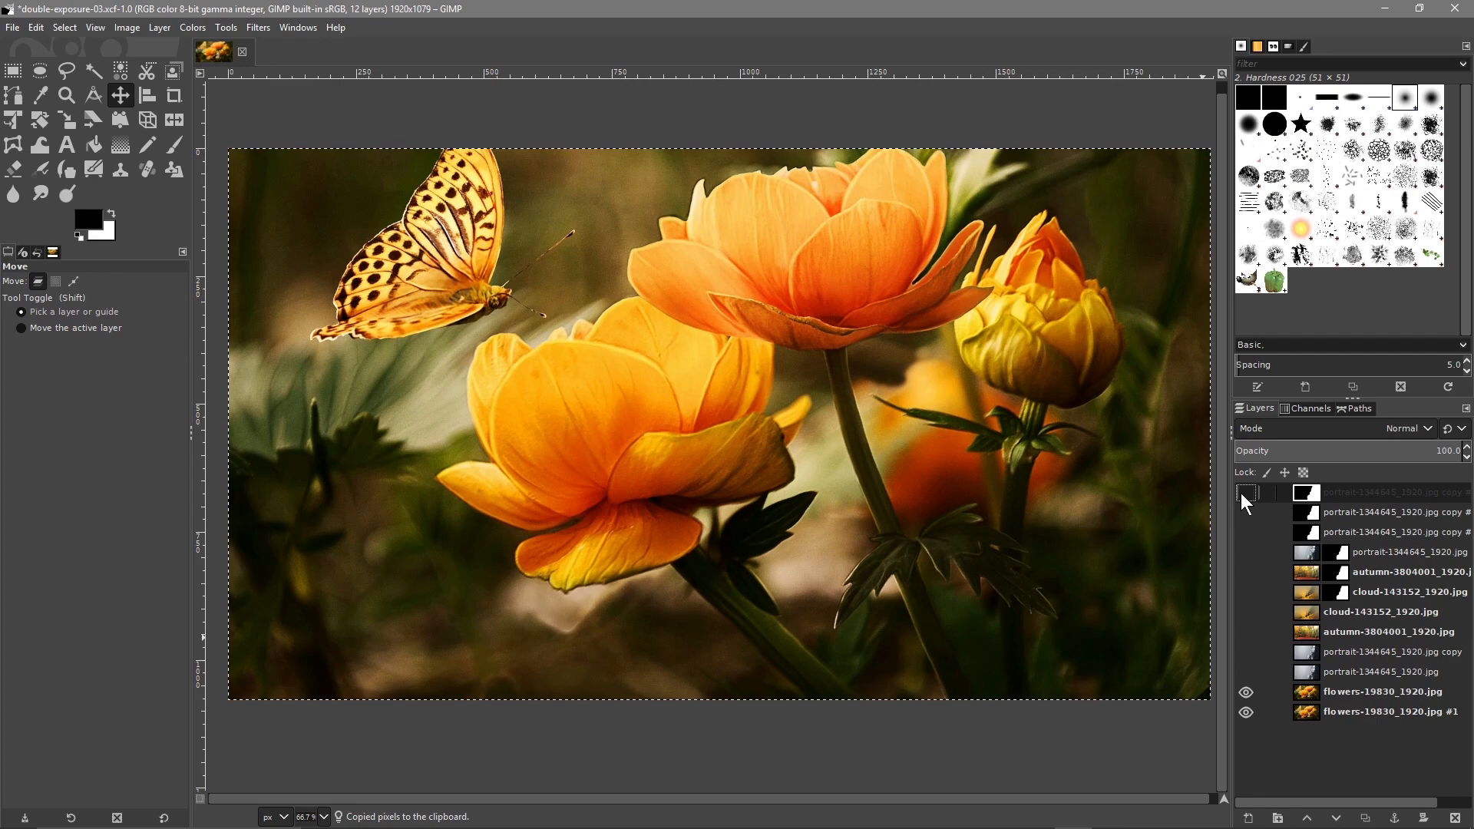
Step: Add a black (full transparency) layer mask to the upper flowers layer
left_click(1331, 694)
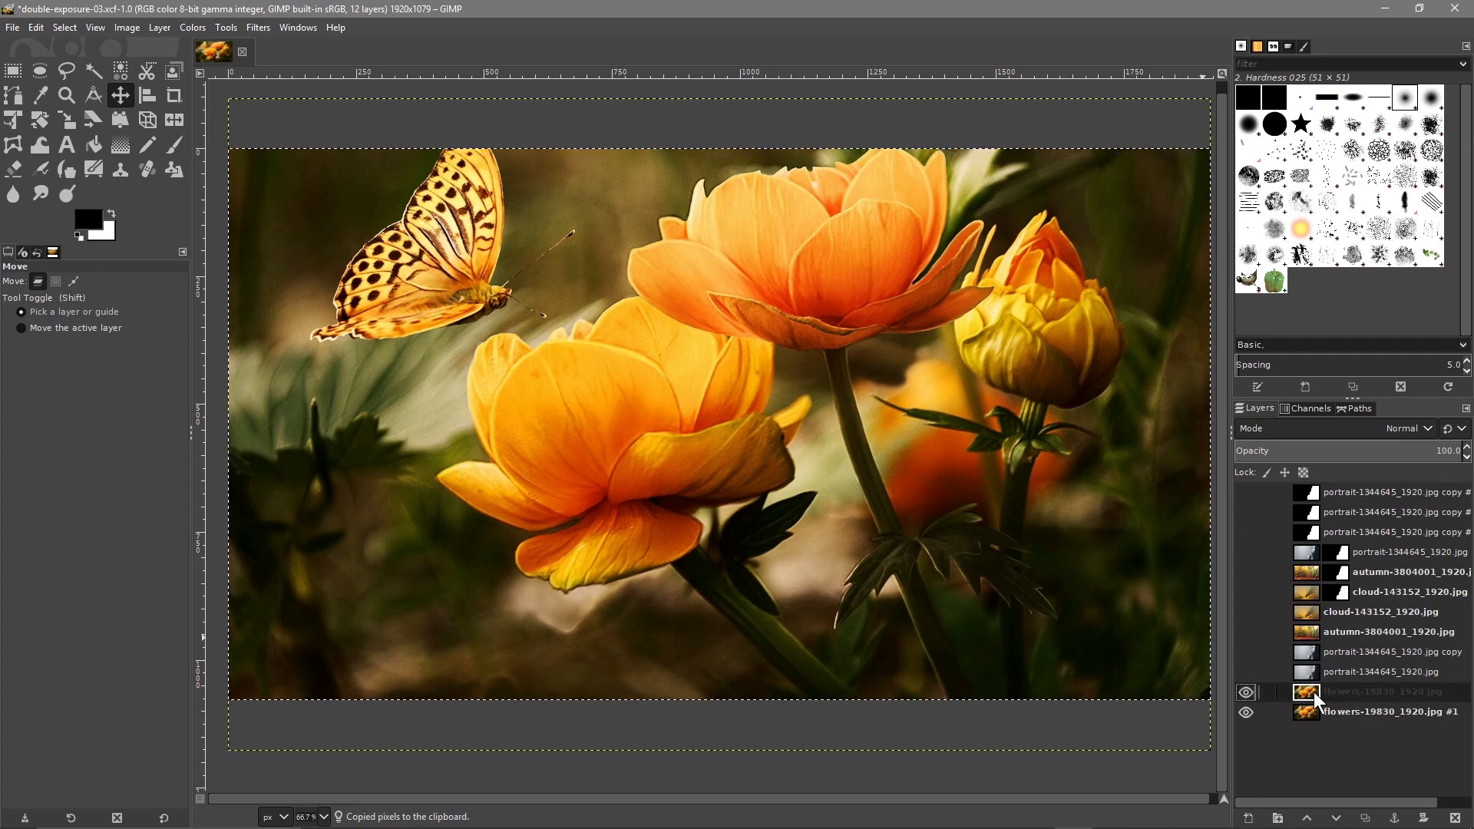
right_click(1314, 693)
left_click(1332, 448)
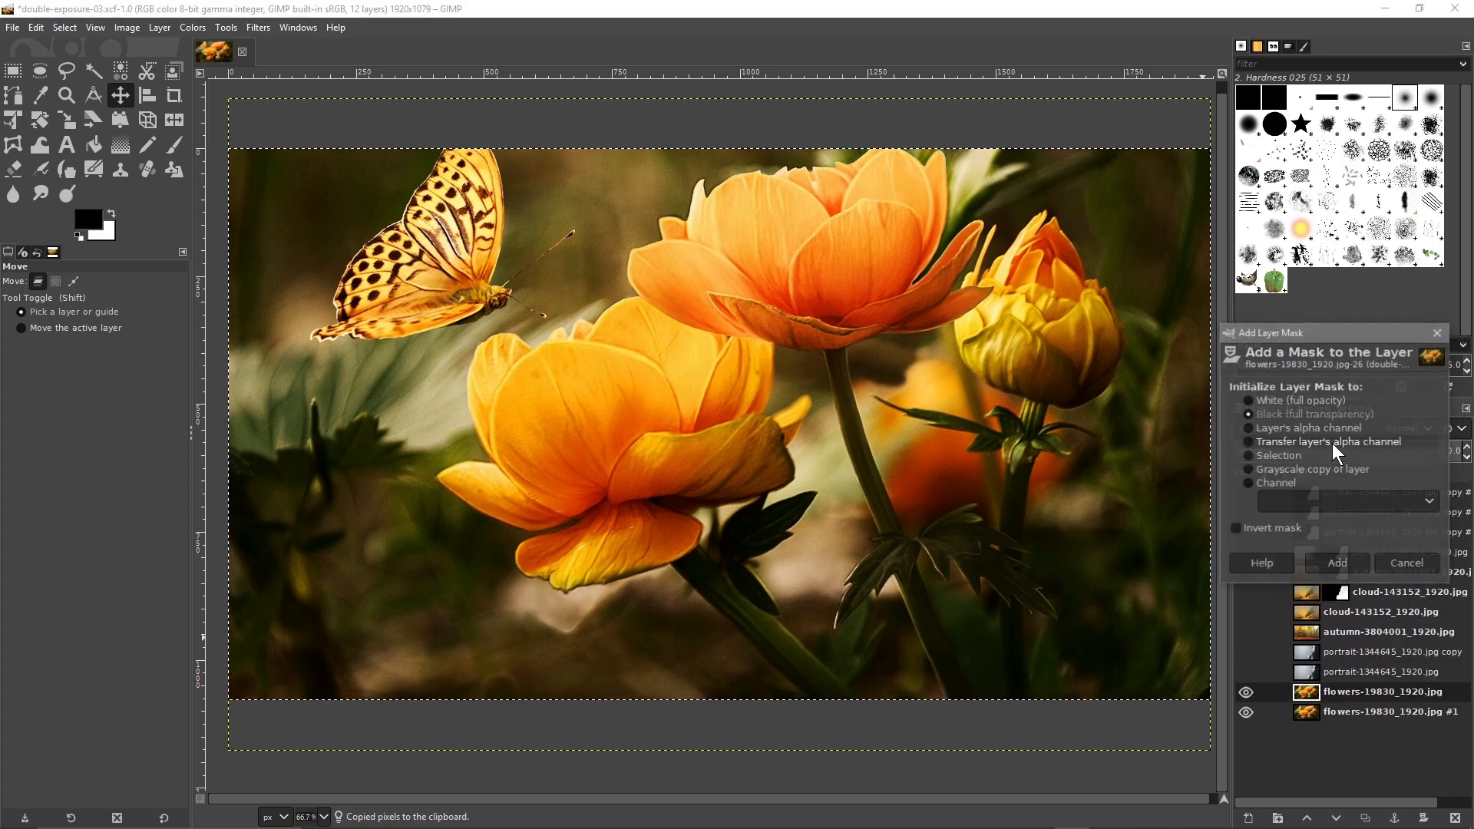
left_click(1257, 415)
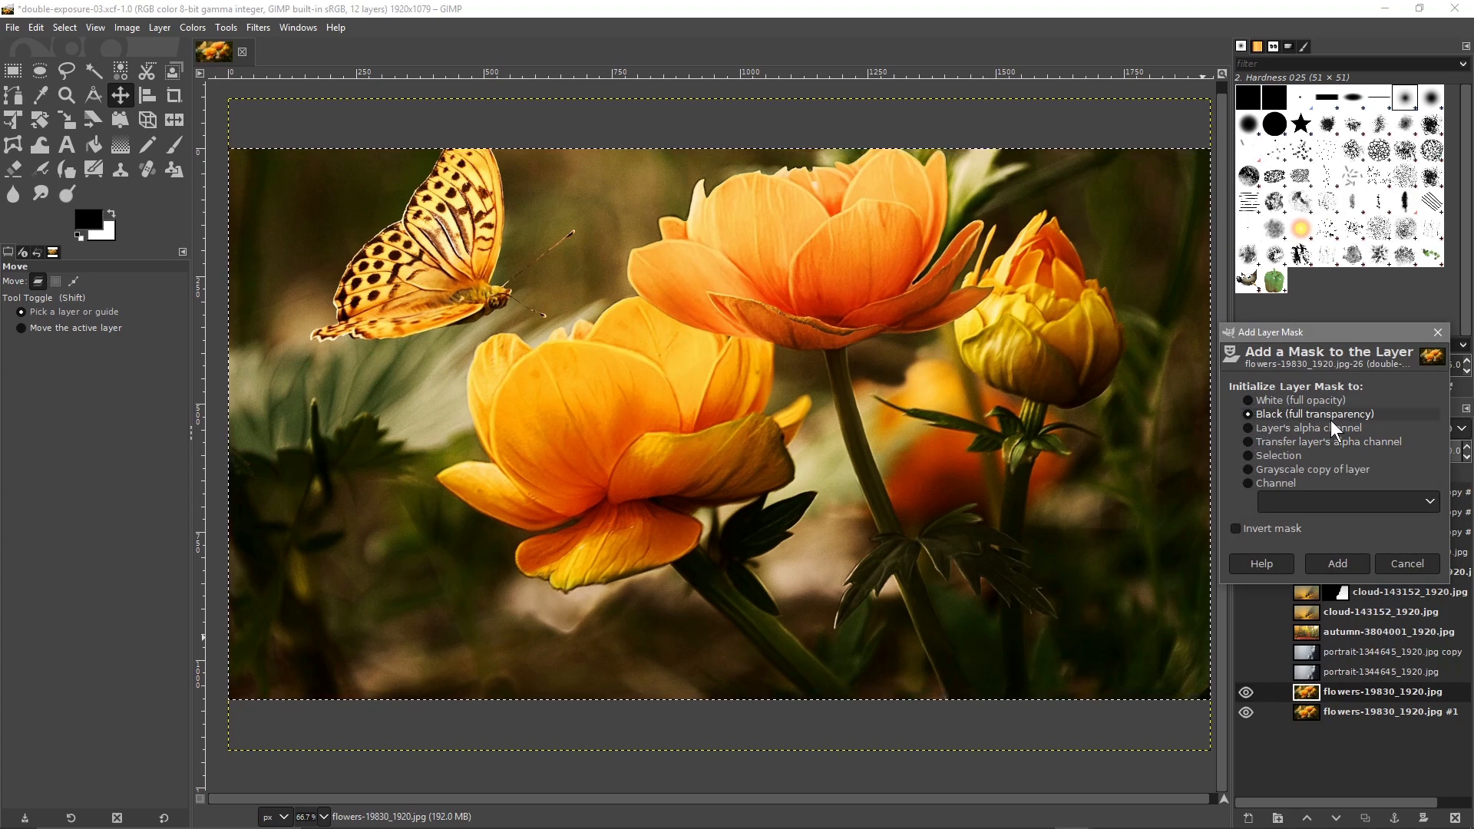
left_click_drag(1337, 336, 1056, 281)
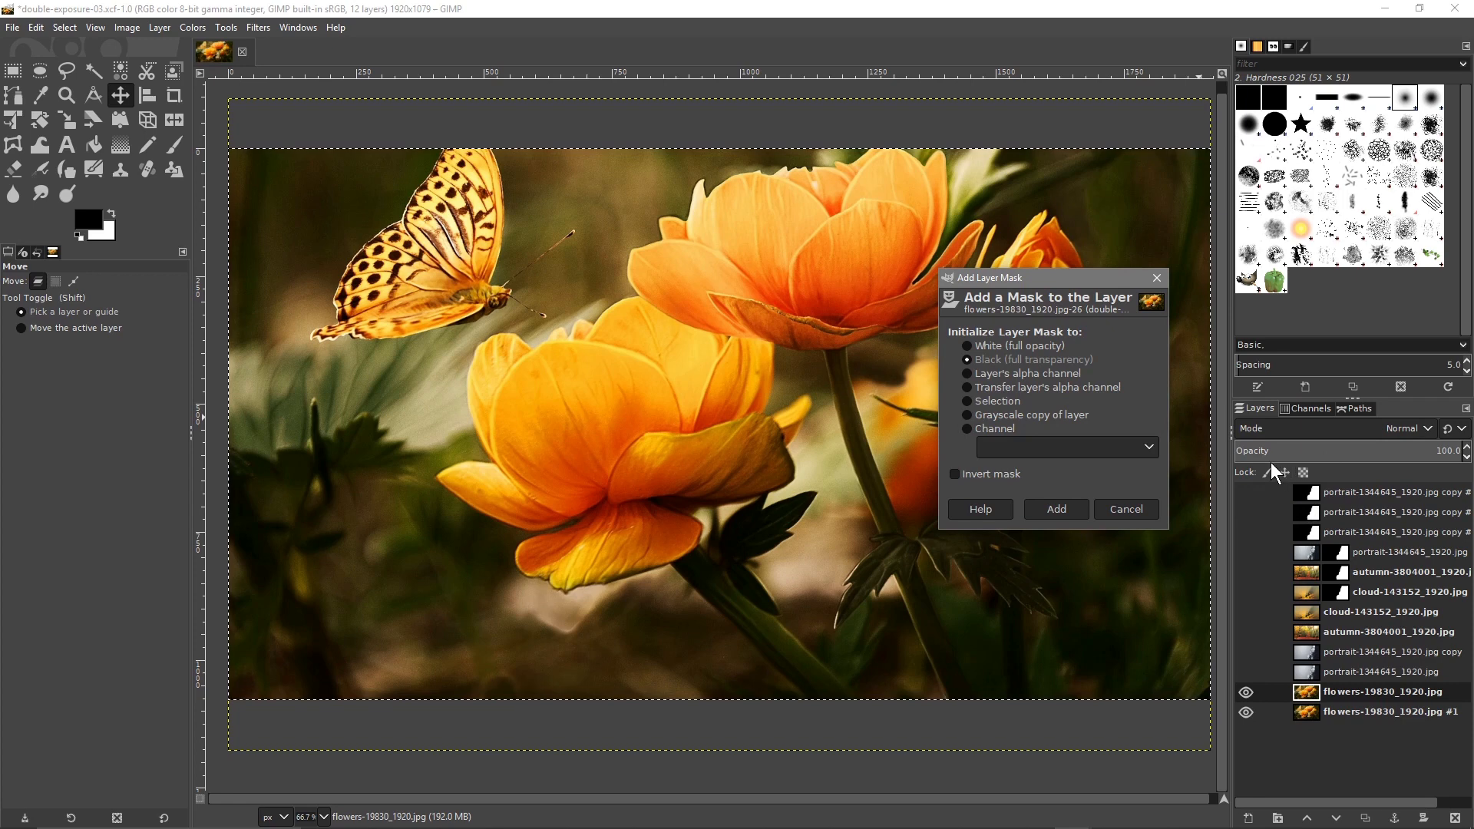
left_click(1057, 508)
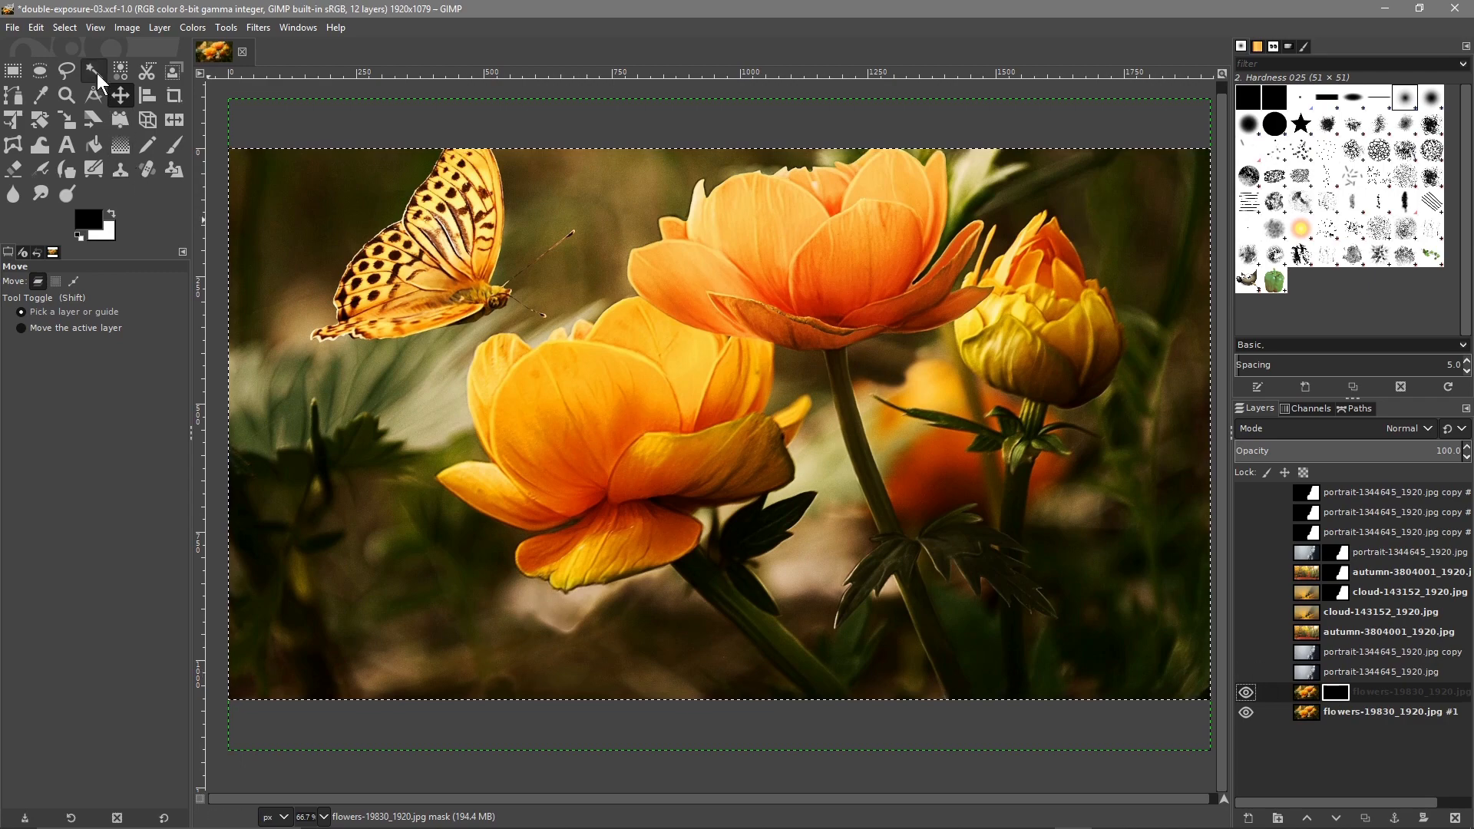
Step: Paste the copied silhouette and anchor it into the flowers layer's mask
left_click(37, 26)
left_click(55, 179)
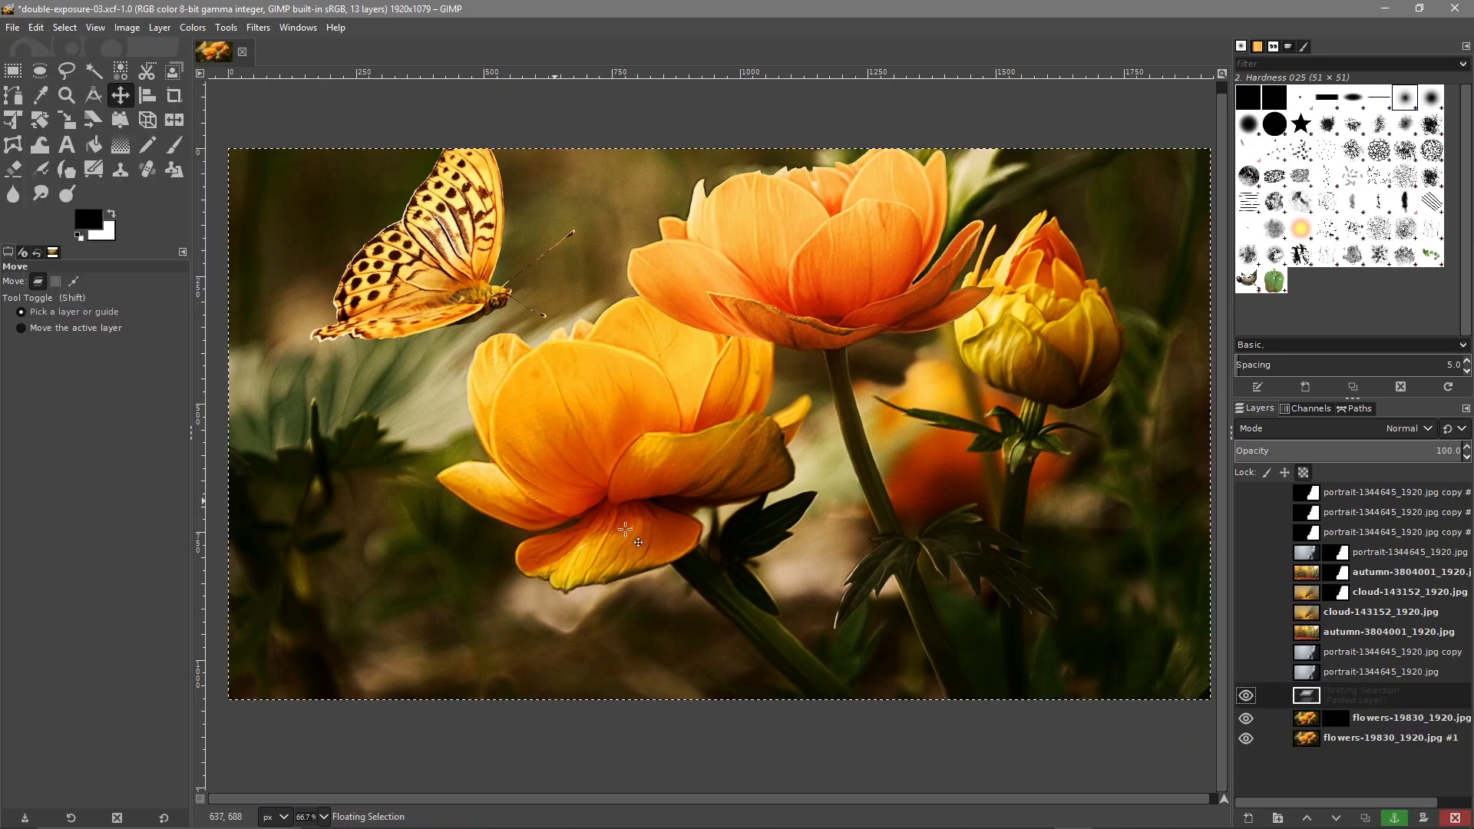
left_click(1394, 819)
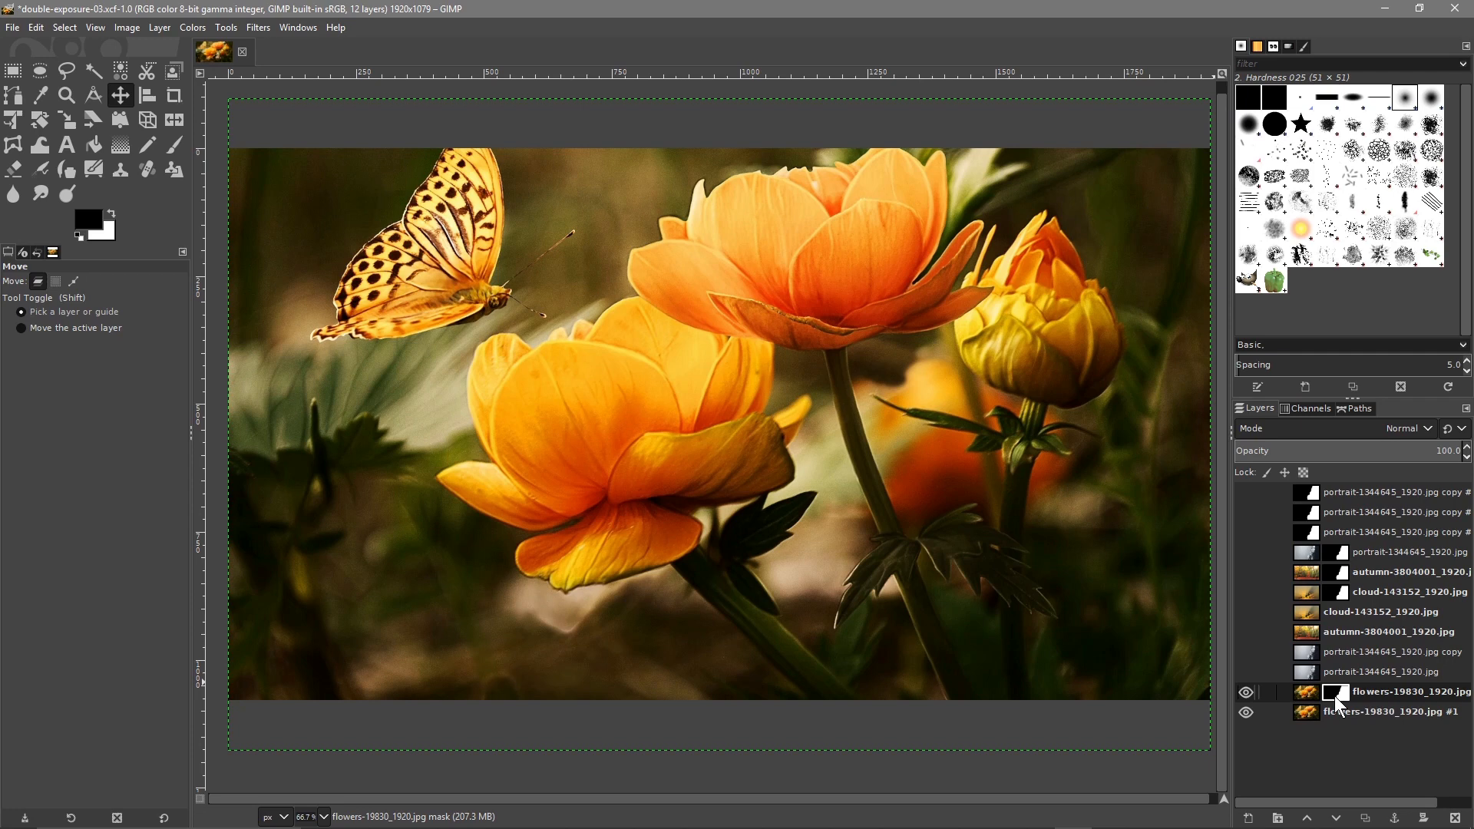
Step: Delete the flowers layer that carries the silhouette mask
left_click(1334, 696)
right_click(1341, 692)
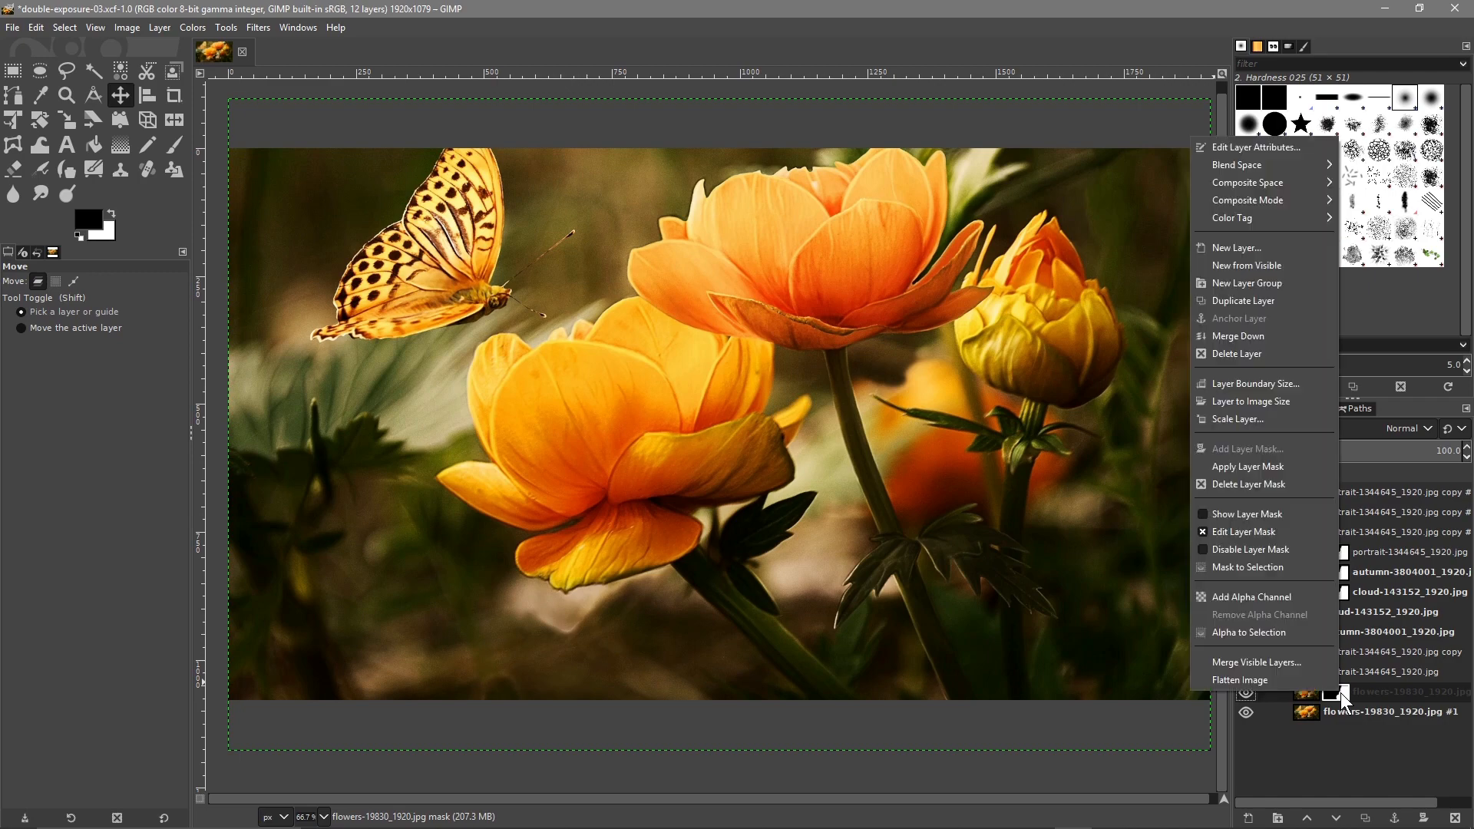
left_click(1275, 352)
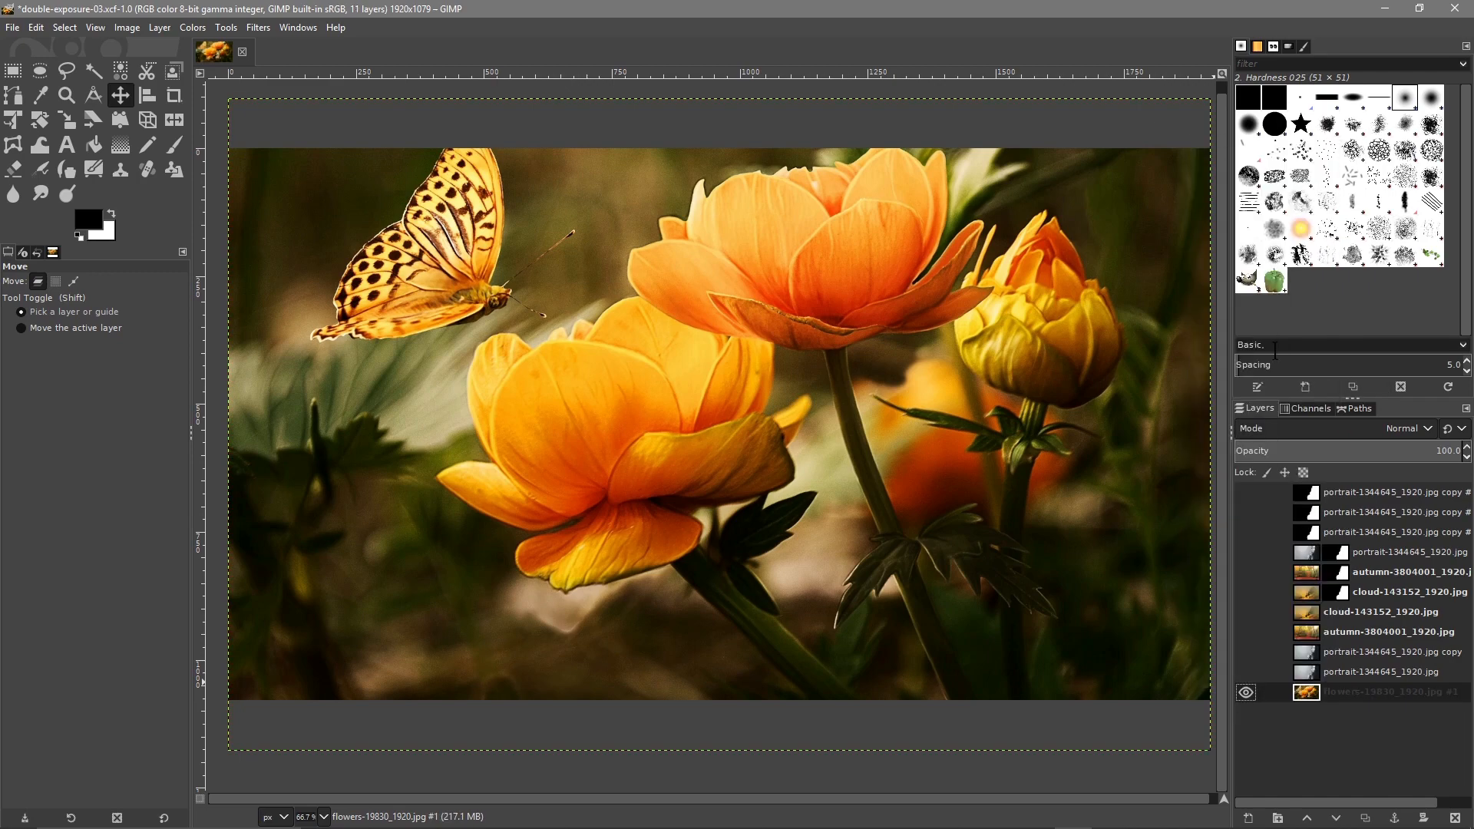
Step: Add an alpha channel to the remaining flowers layer and duplicate that layer
right_click(1303, 693)
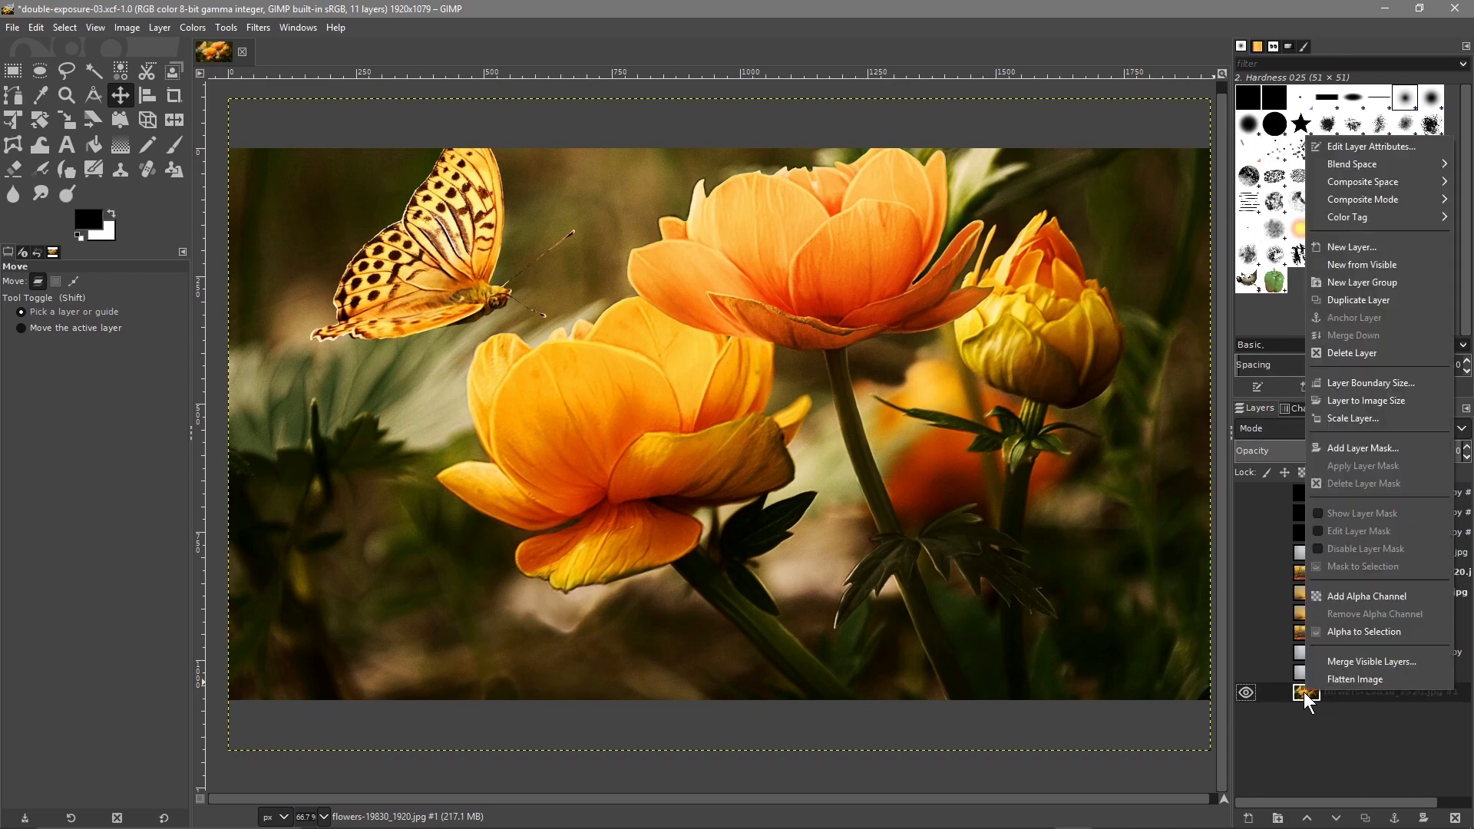
left_click(1354, 602)
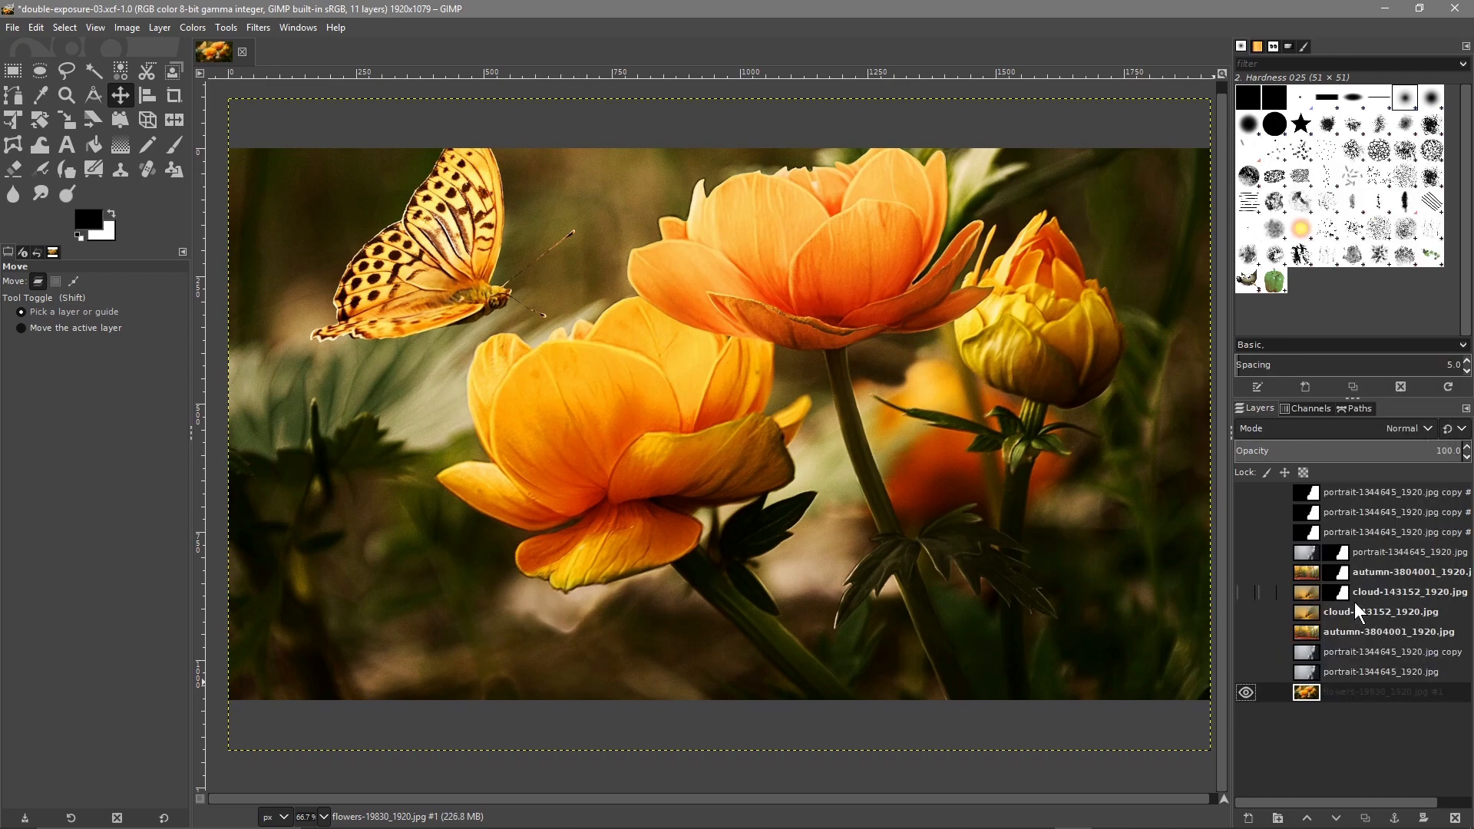
right_click(1310, 692)
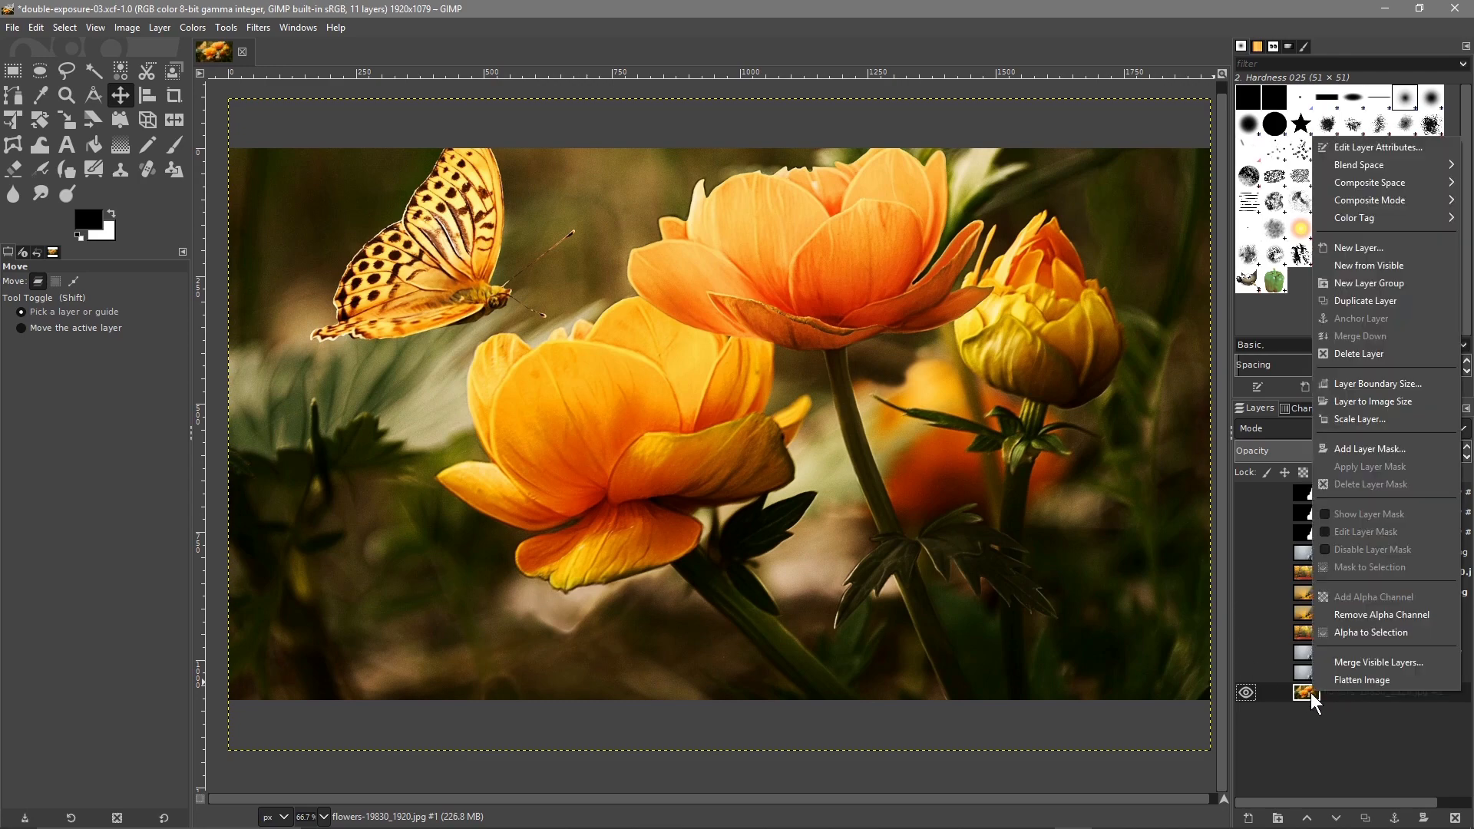
left_click(1347, 302)
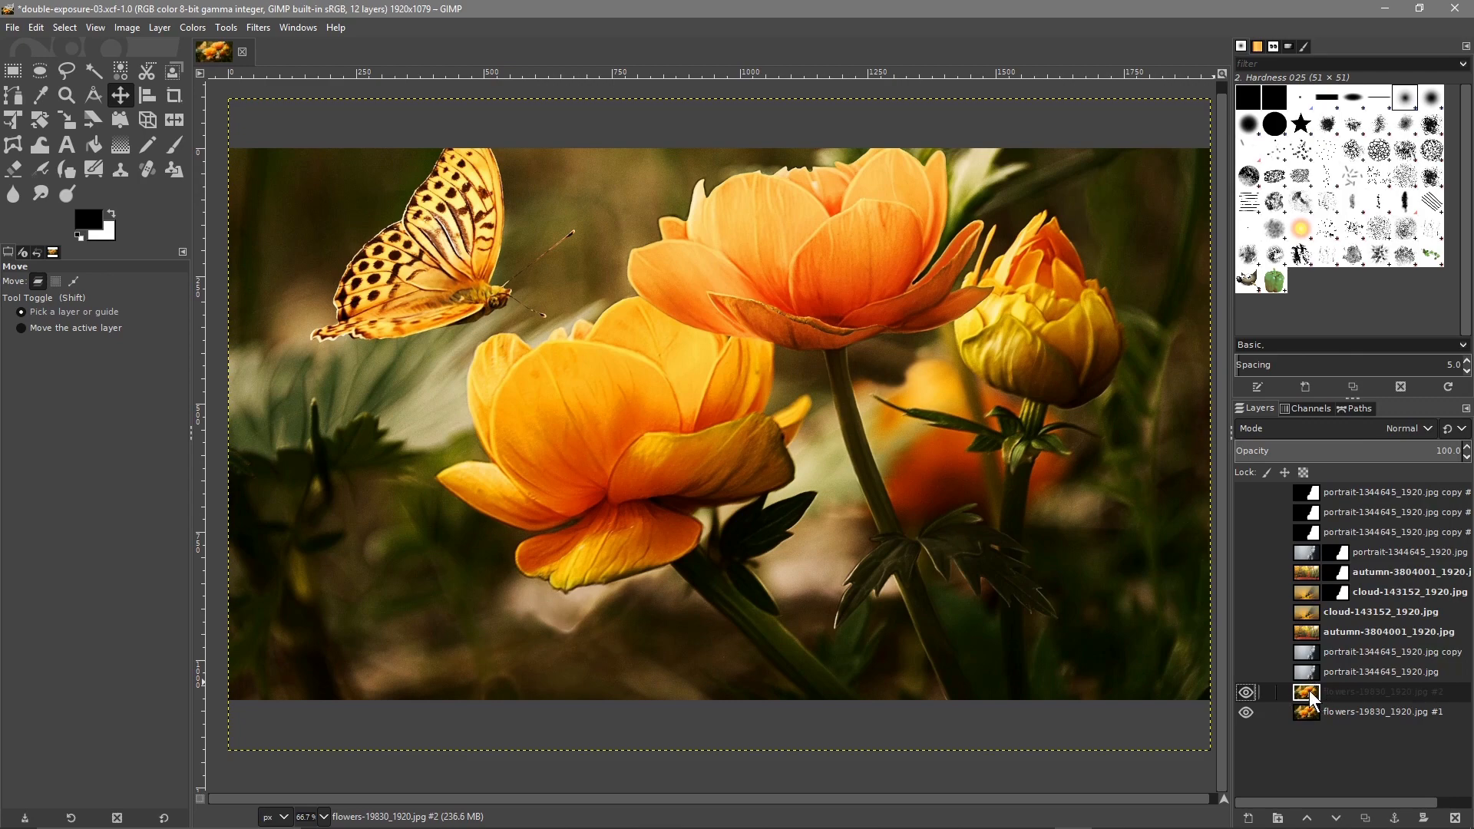
Step: Add a black (full transparency) layer mask to the upper flowers layer and anchor the pasted silhouette into that mask
right_click(1310, 690)
left_click(1362, 446)
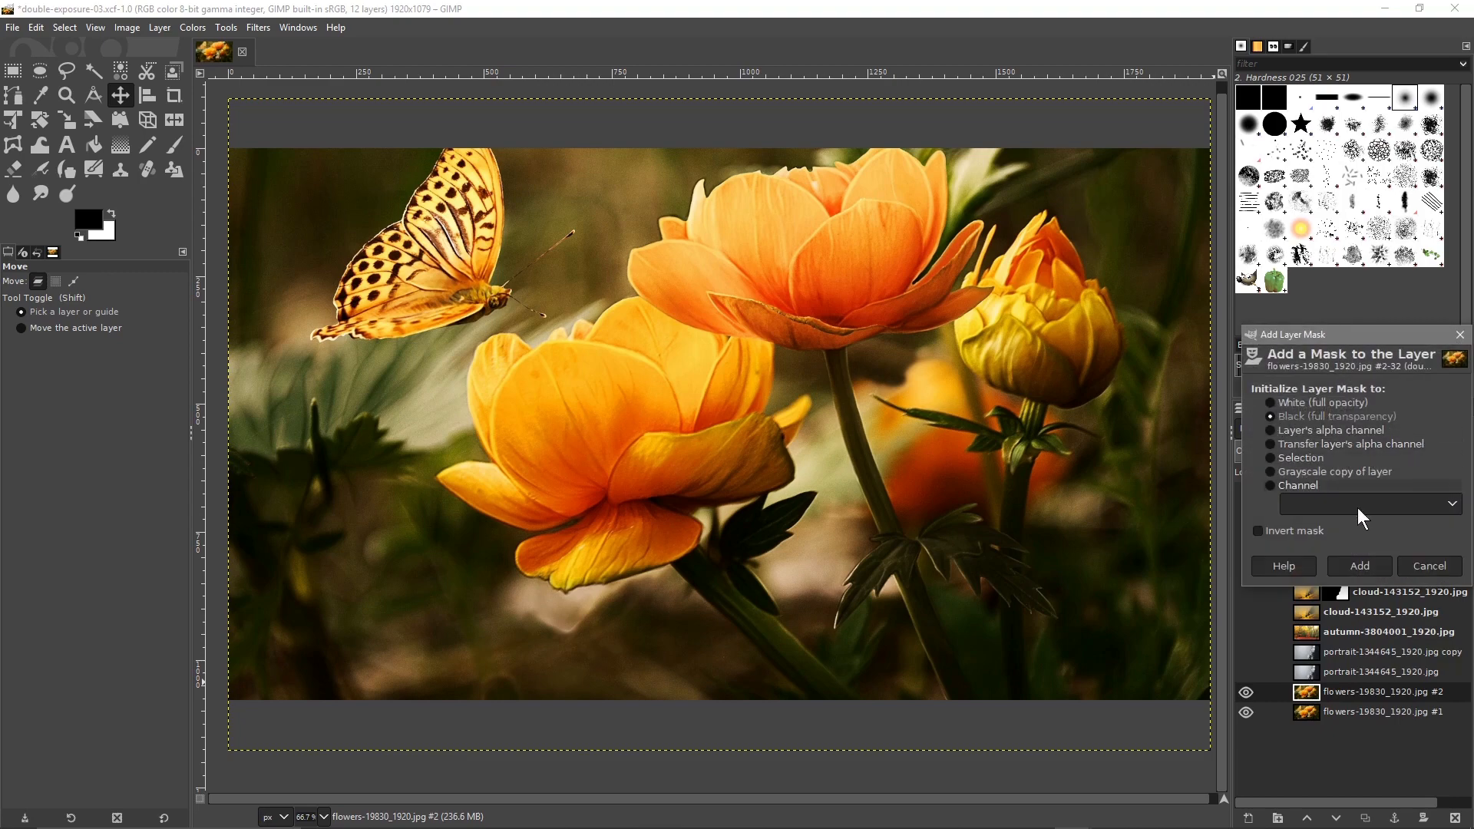
left_click(1365, 568)
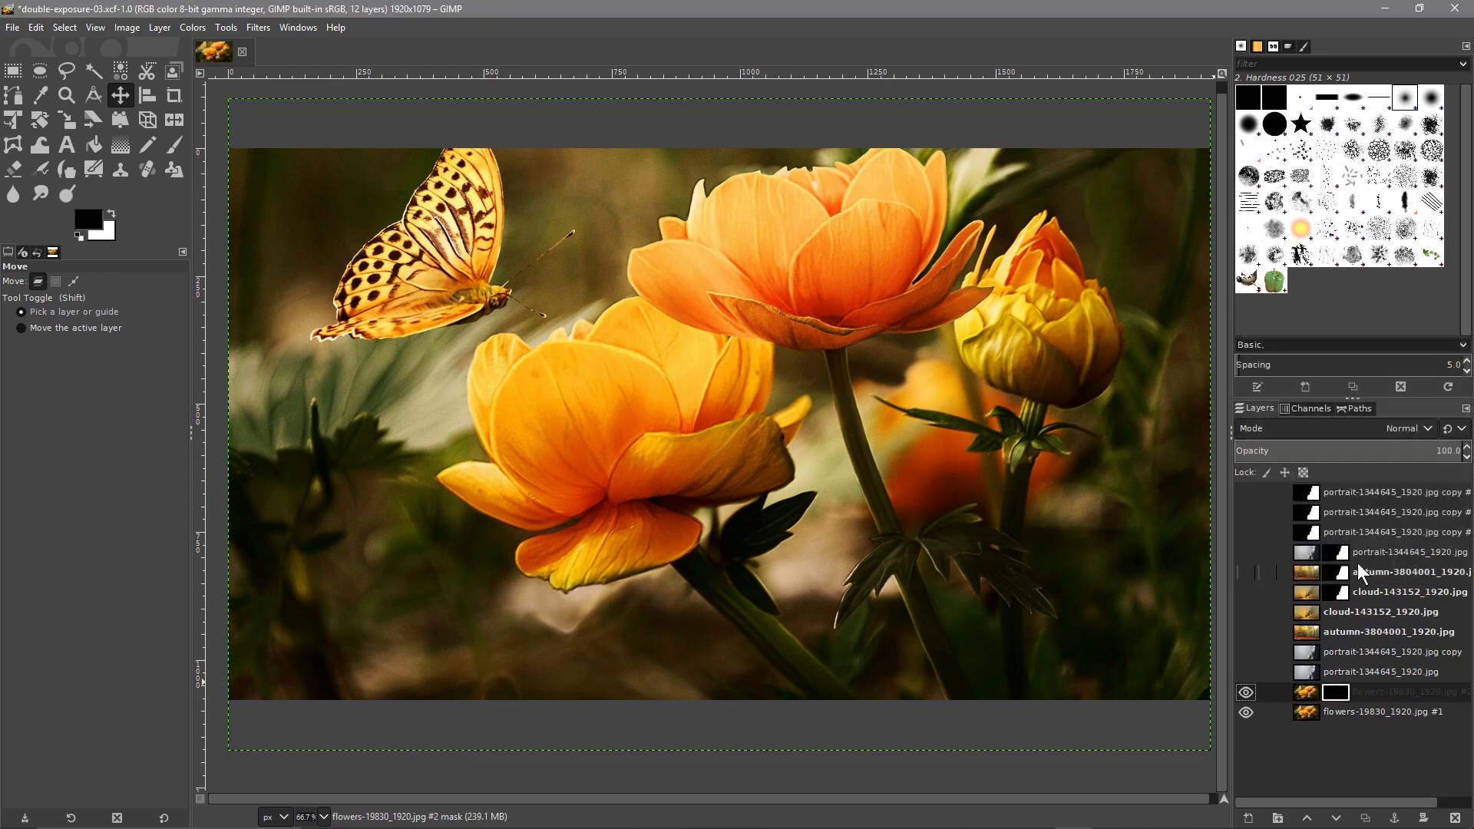
left_click(34, 28)
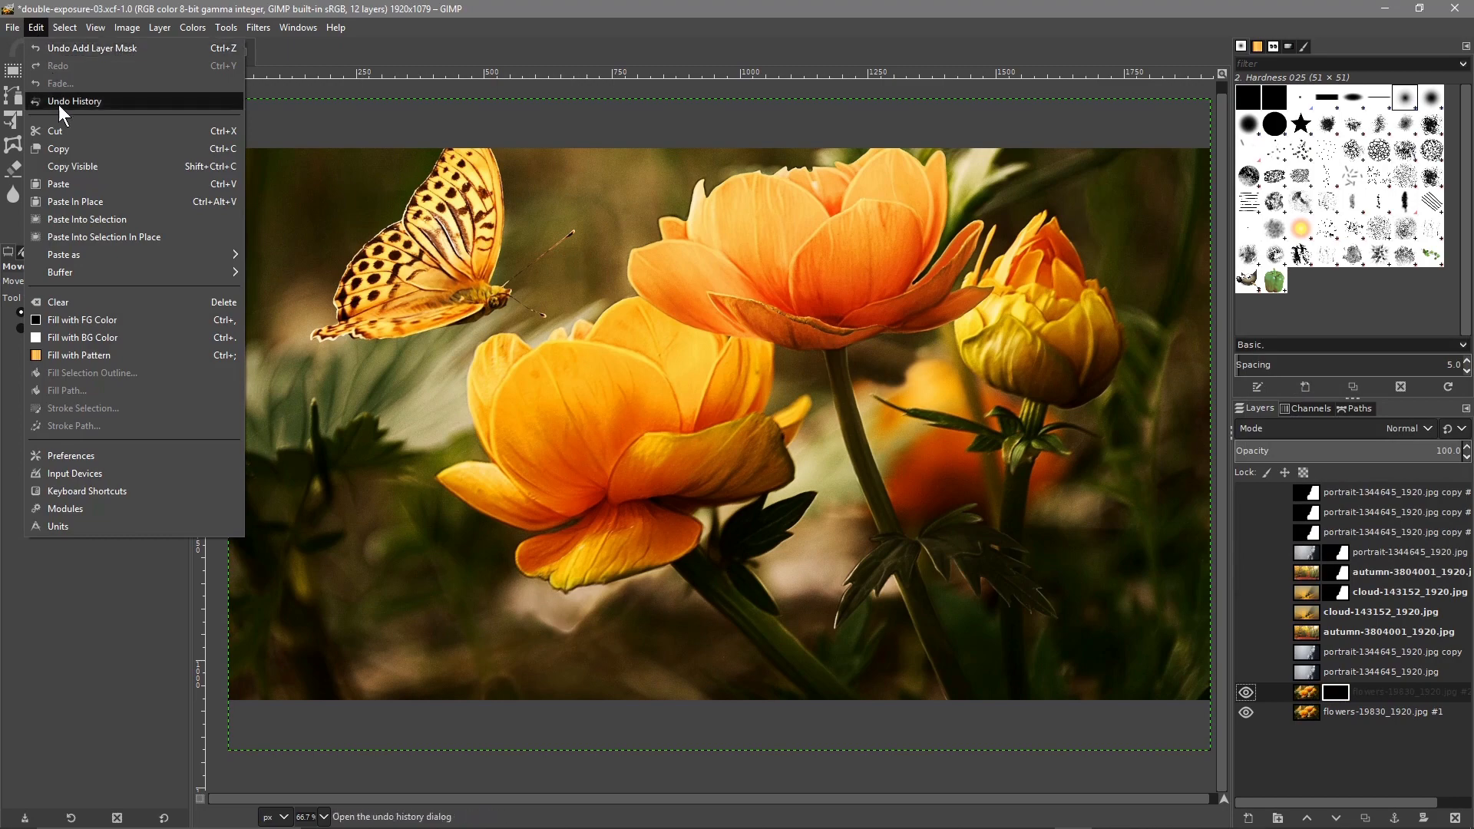
left_click(67, 187)
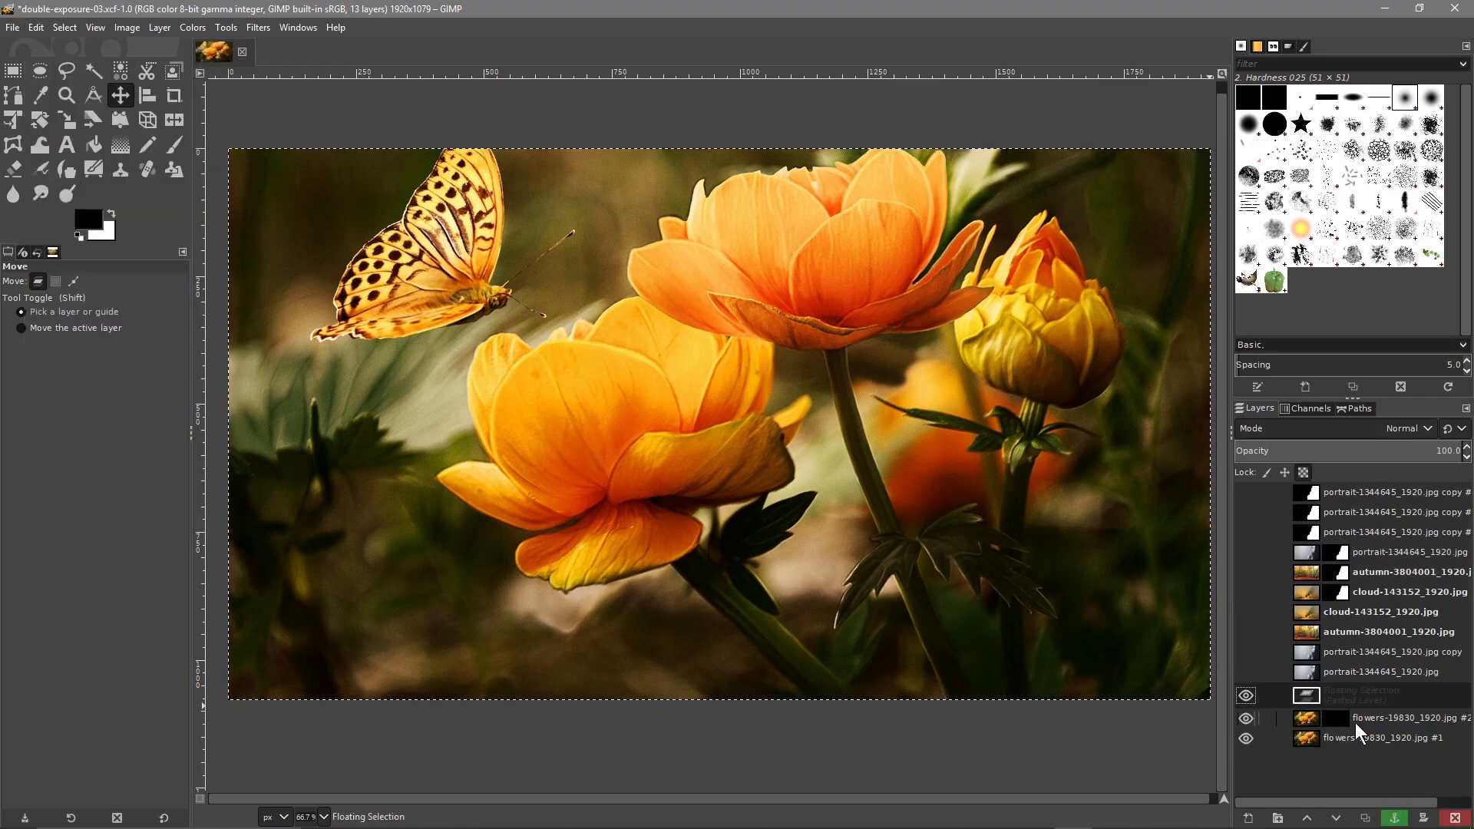
left_click(1396, 818)
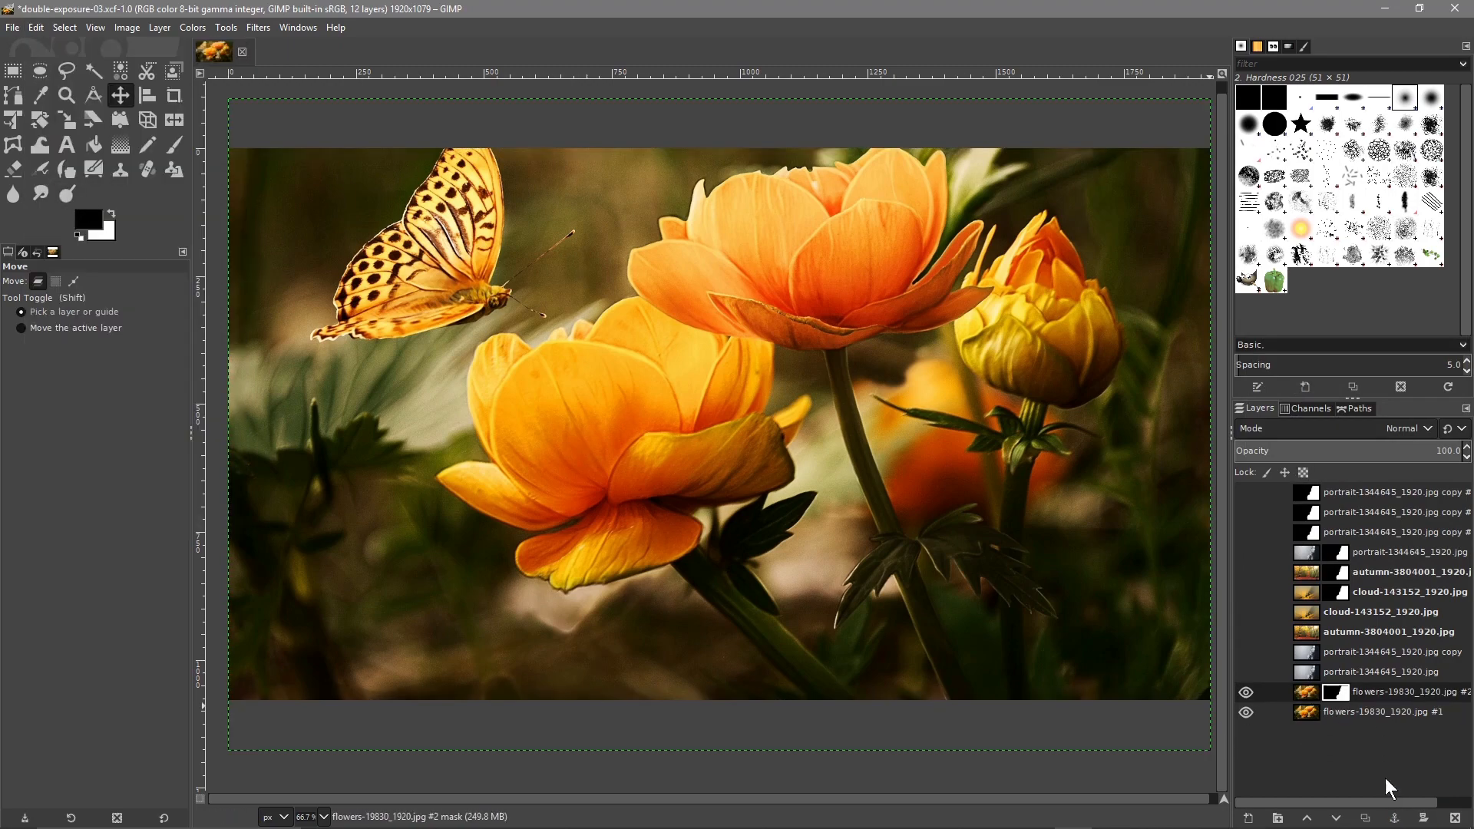
Step: Toggle the visibility of the two flowers layers to compare the silhouette-masked flowers with the full flowers background
left_click(1247, 686)
left_click(1245, 713)
left_click(1246, 689)
left_click(1254, 711)
left_click(1247, 708)
left_click(1247, 708)
left_click(1247, 708)
left_click(1247, 708)
left_click(1246, 711)
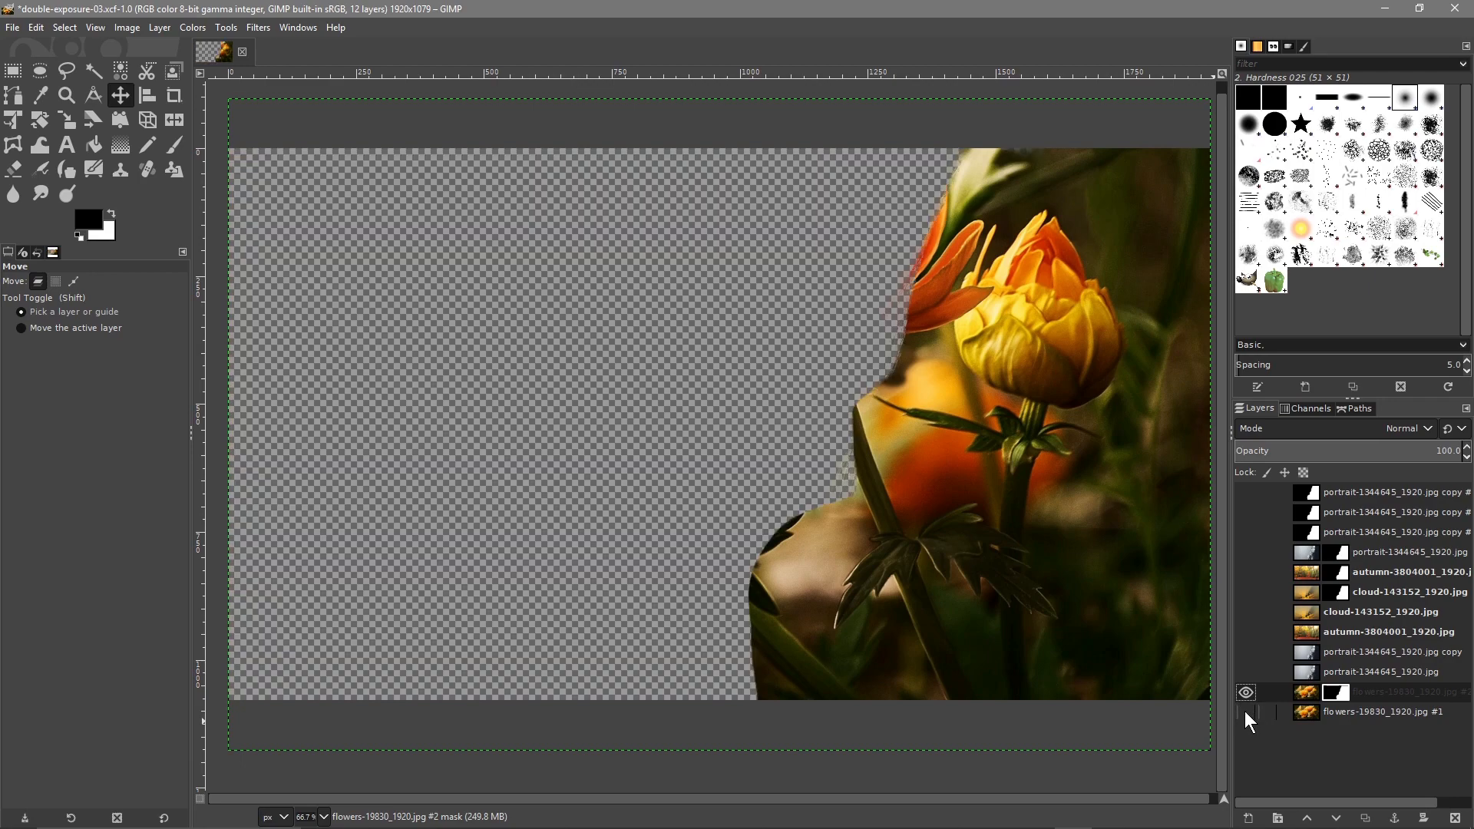
left_click(1245, 713)
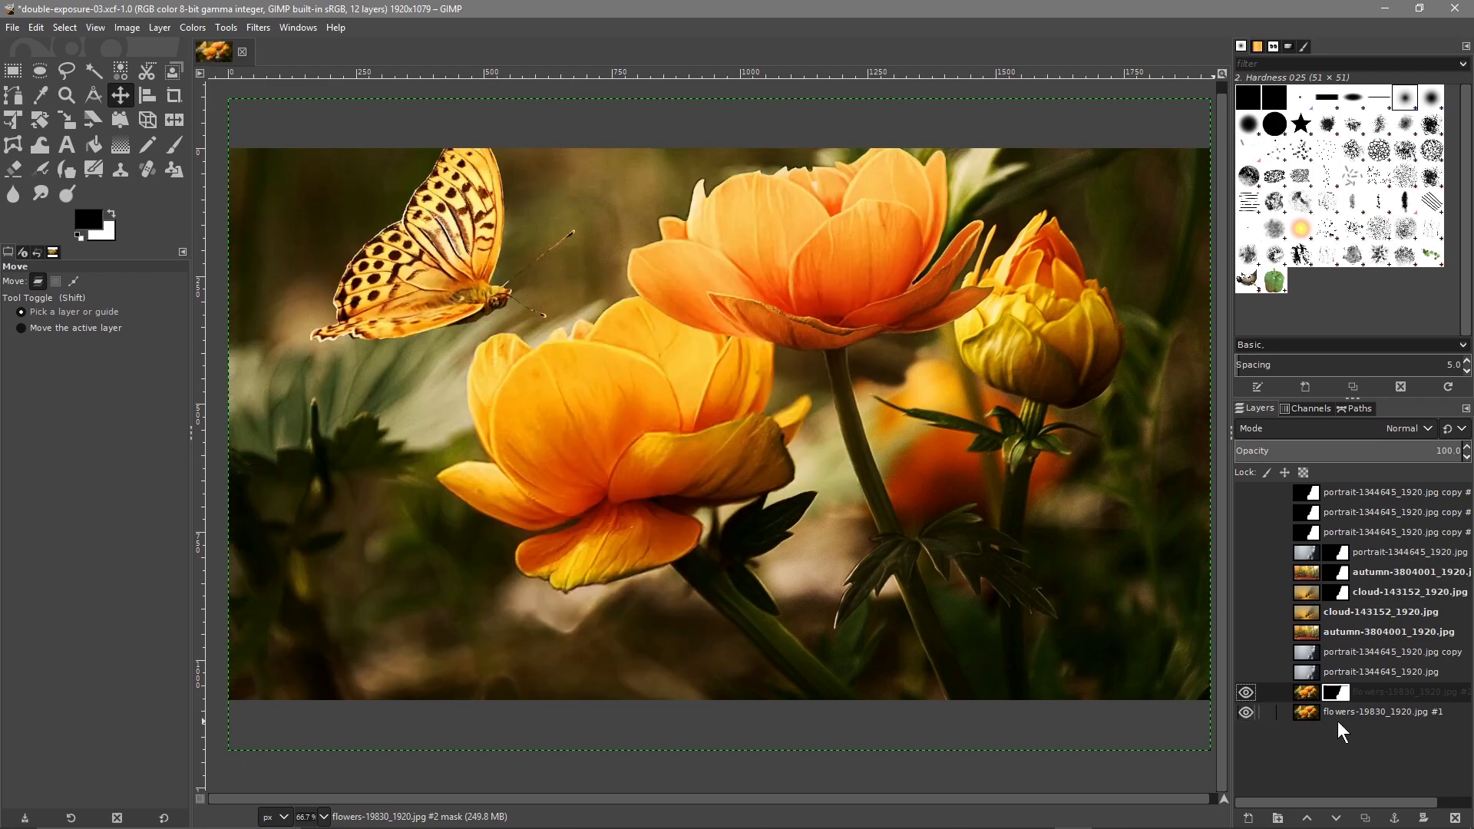
left_click(1246, 712)
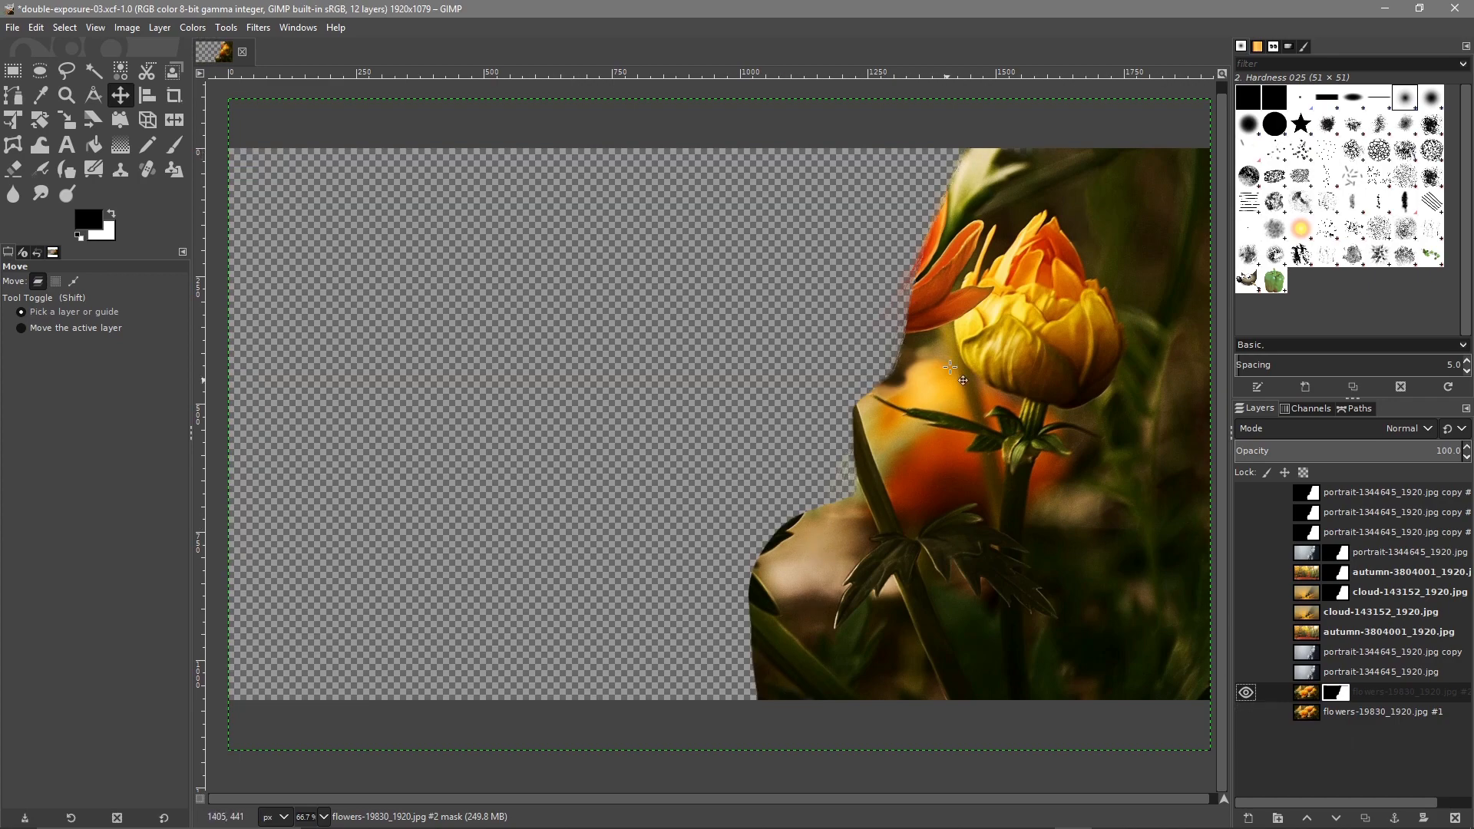
Step: Show the masked portrait over the masked flowers and compare the blend with and without the full flowers background
left_click(1247, 552)
left_click(1247, 550)
left_click(1246, 549)
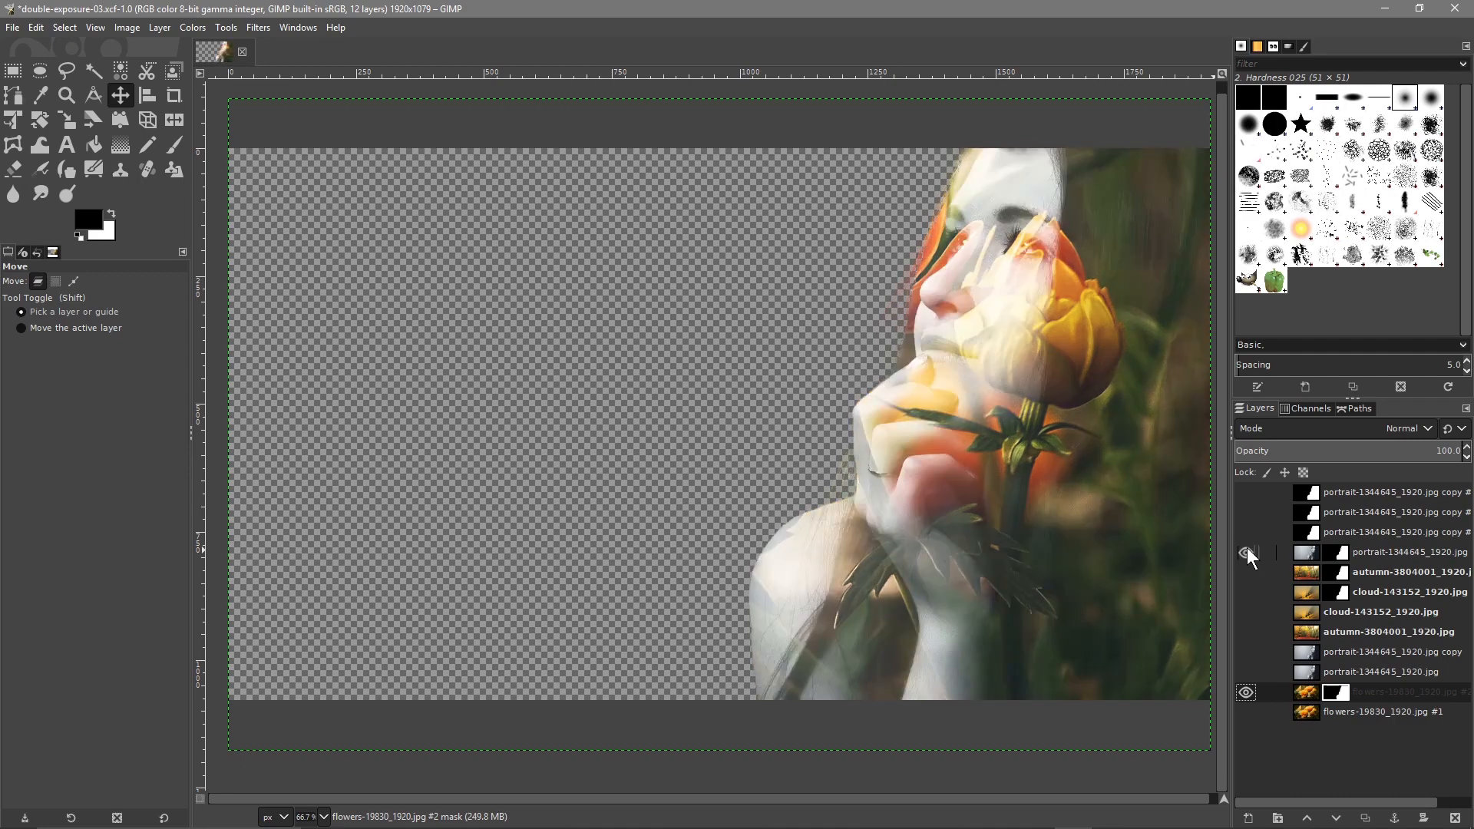
left_click(1247, 715)
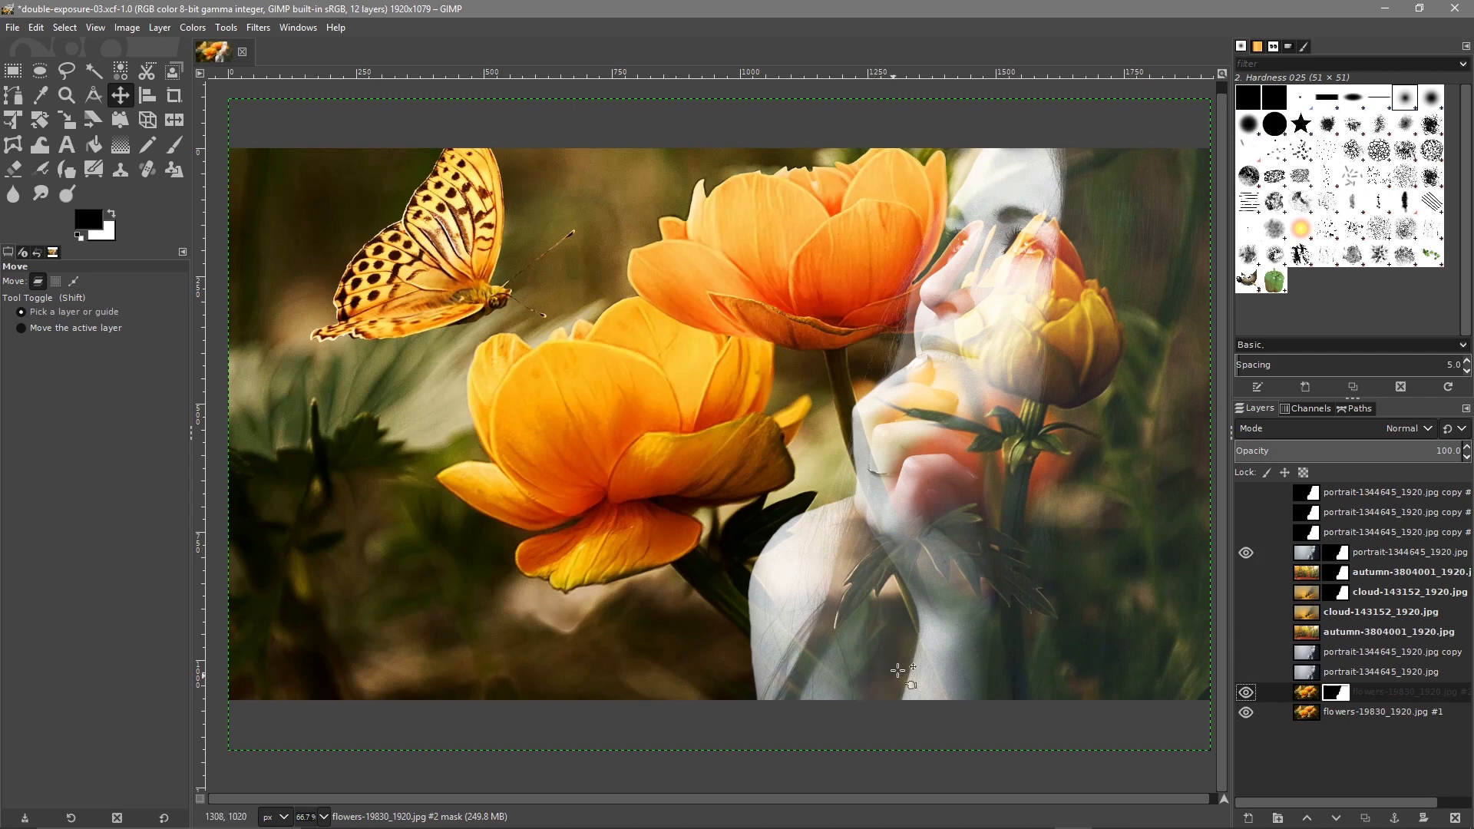
left_click(1247, 712)
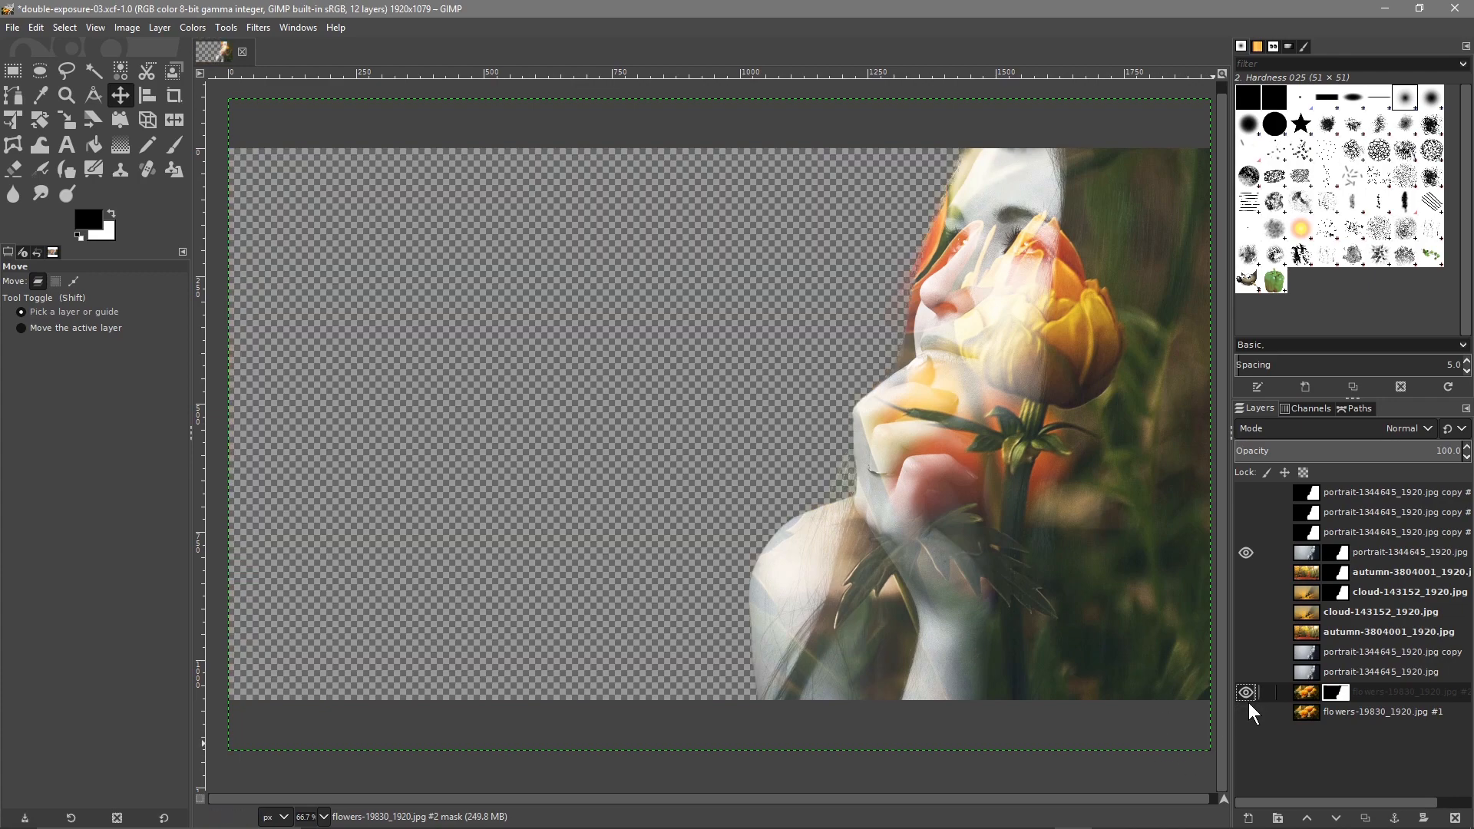
Step: Switch the visible layers under the portrait from masked flowers to the masked and full autumn layers, and save the image
left_click(1247, 693)
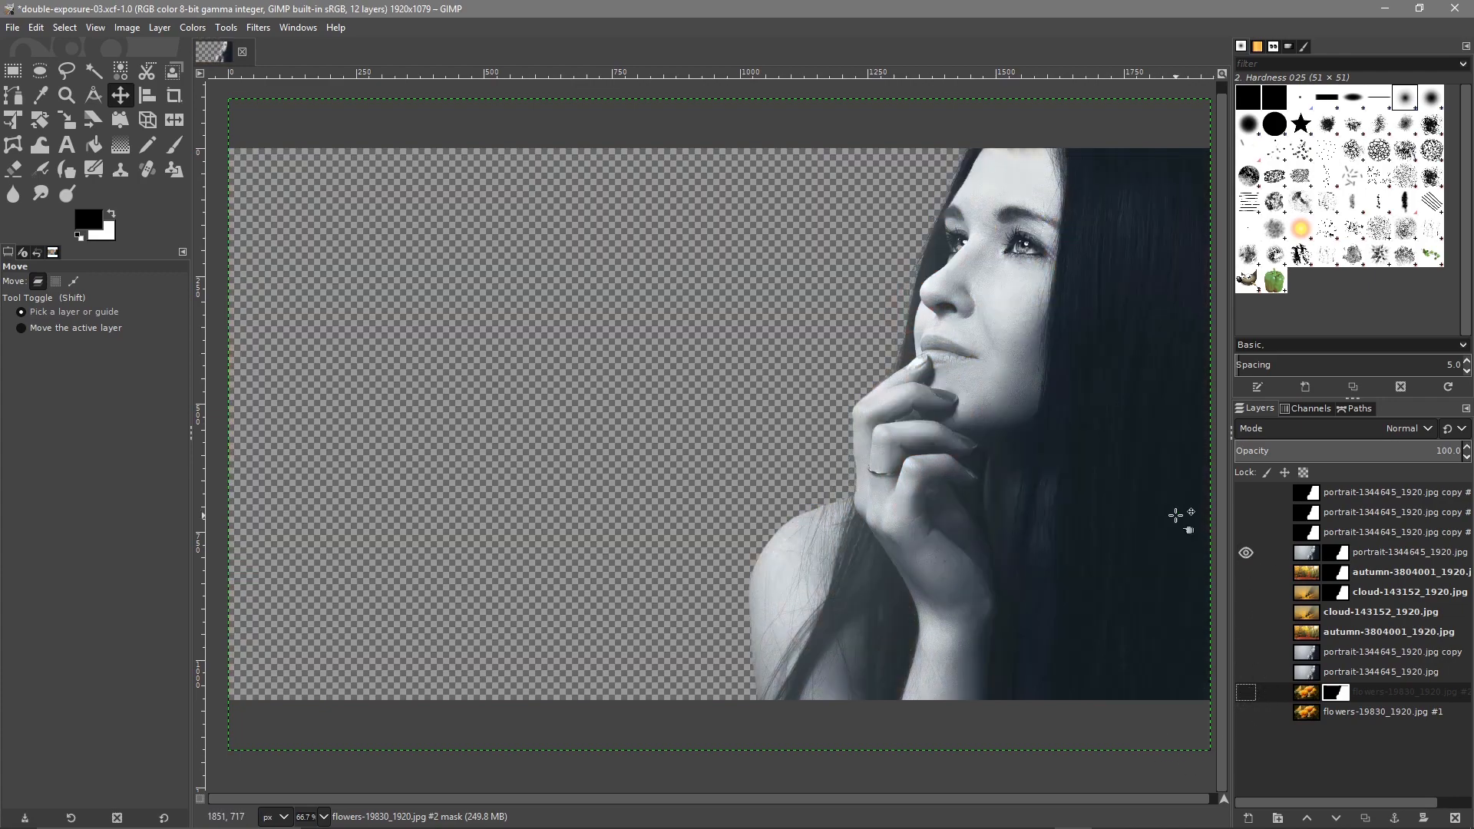
left_click(1247, 572)
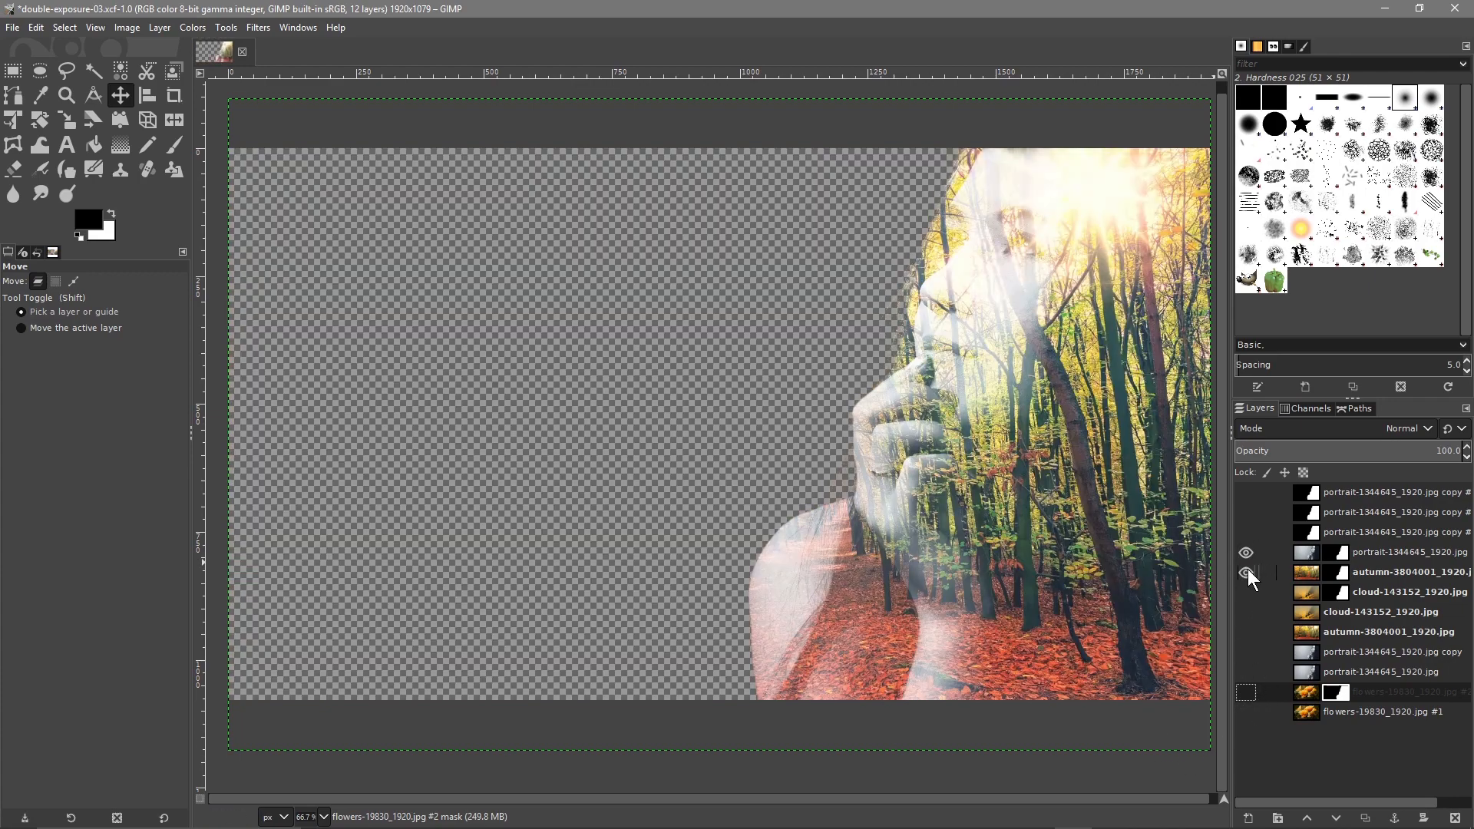
left_click(1247, 632)
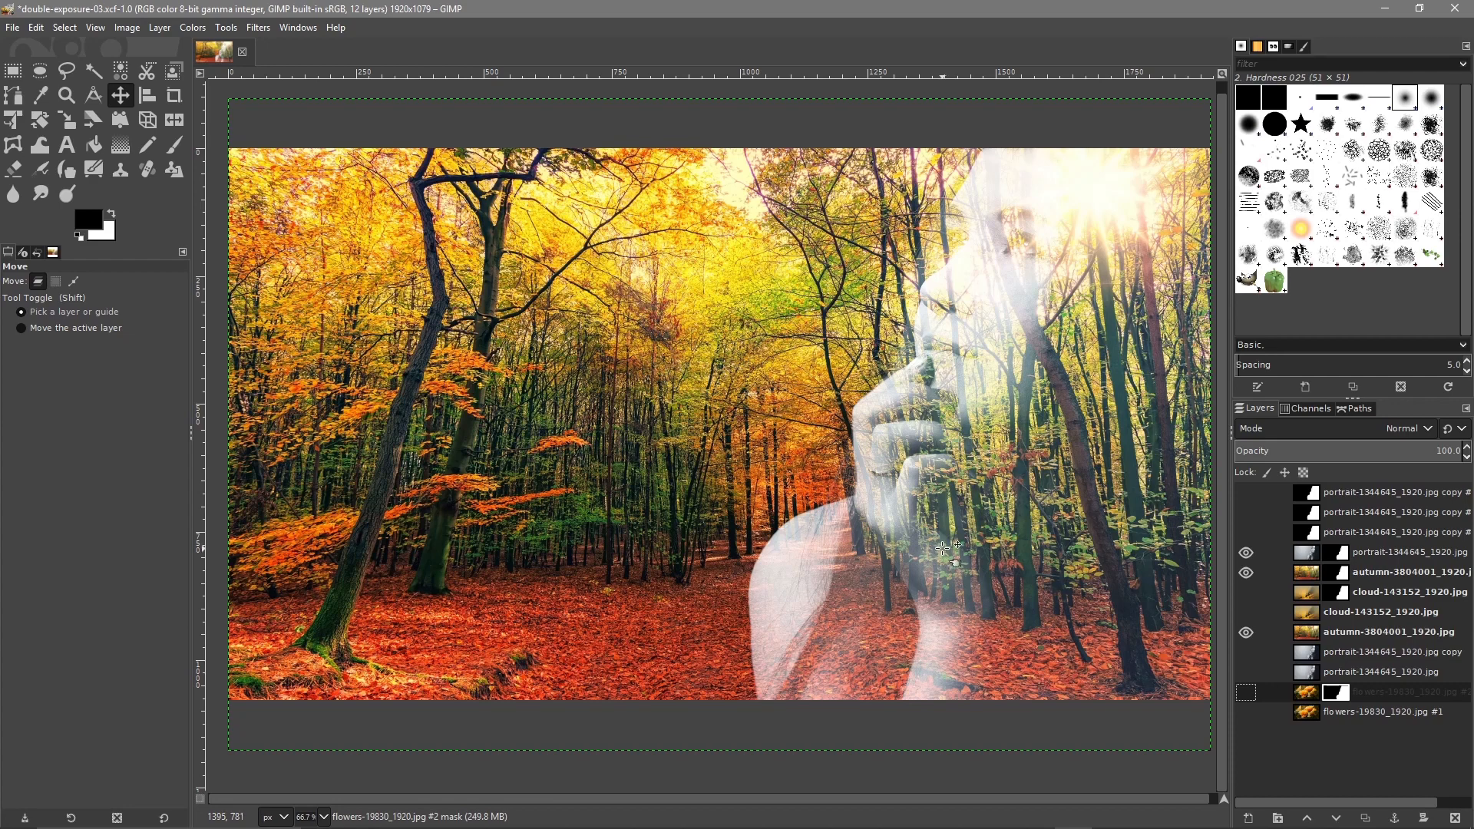
left_click(12, 28)
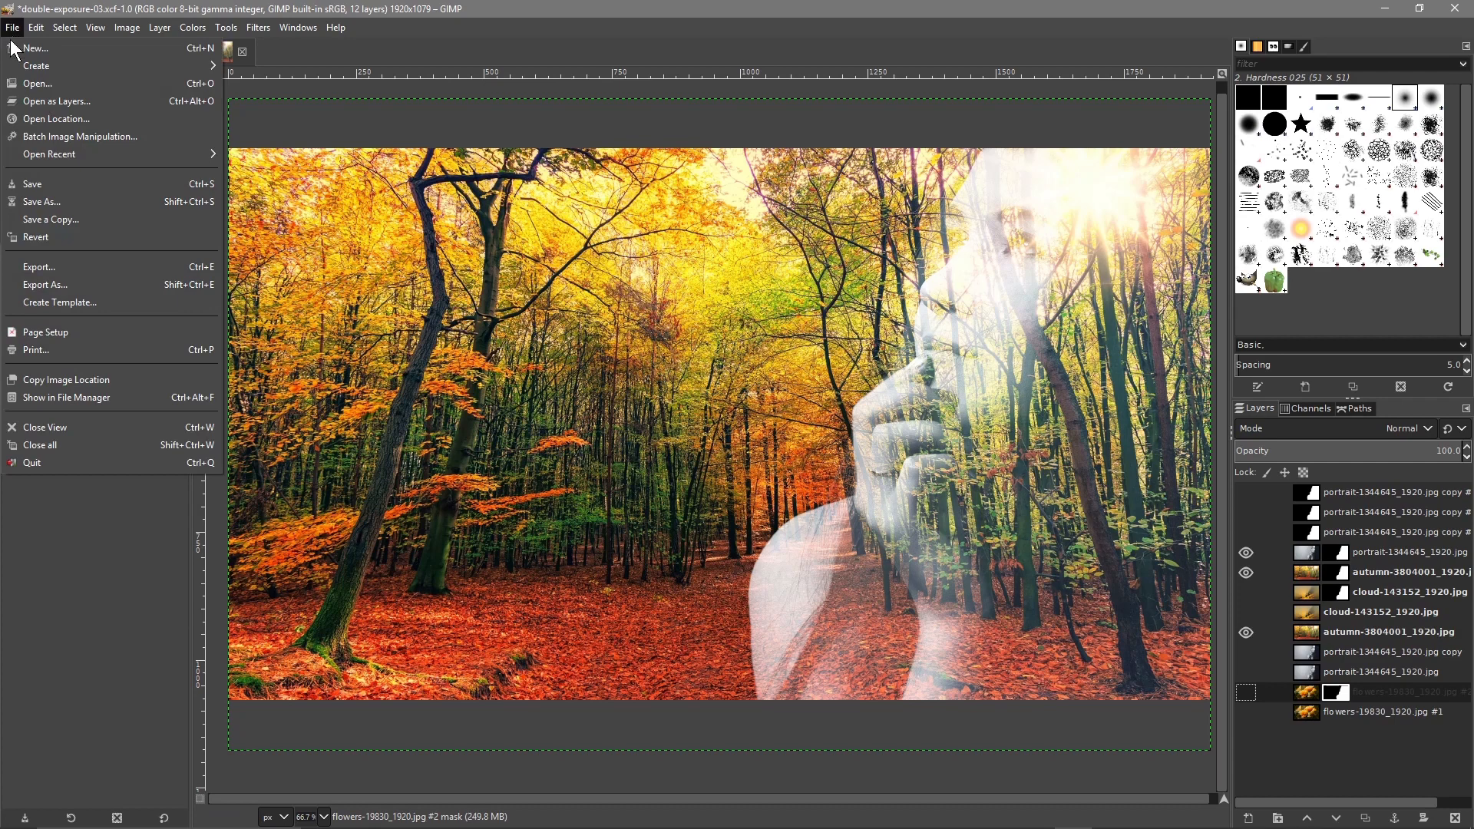
left_click(35, 187)
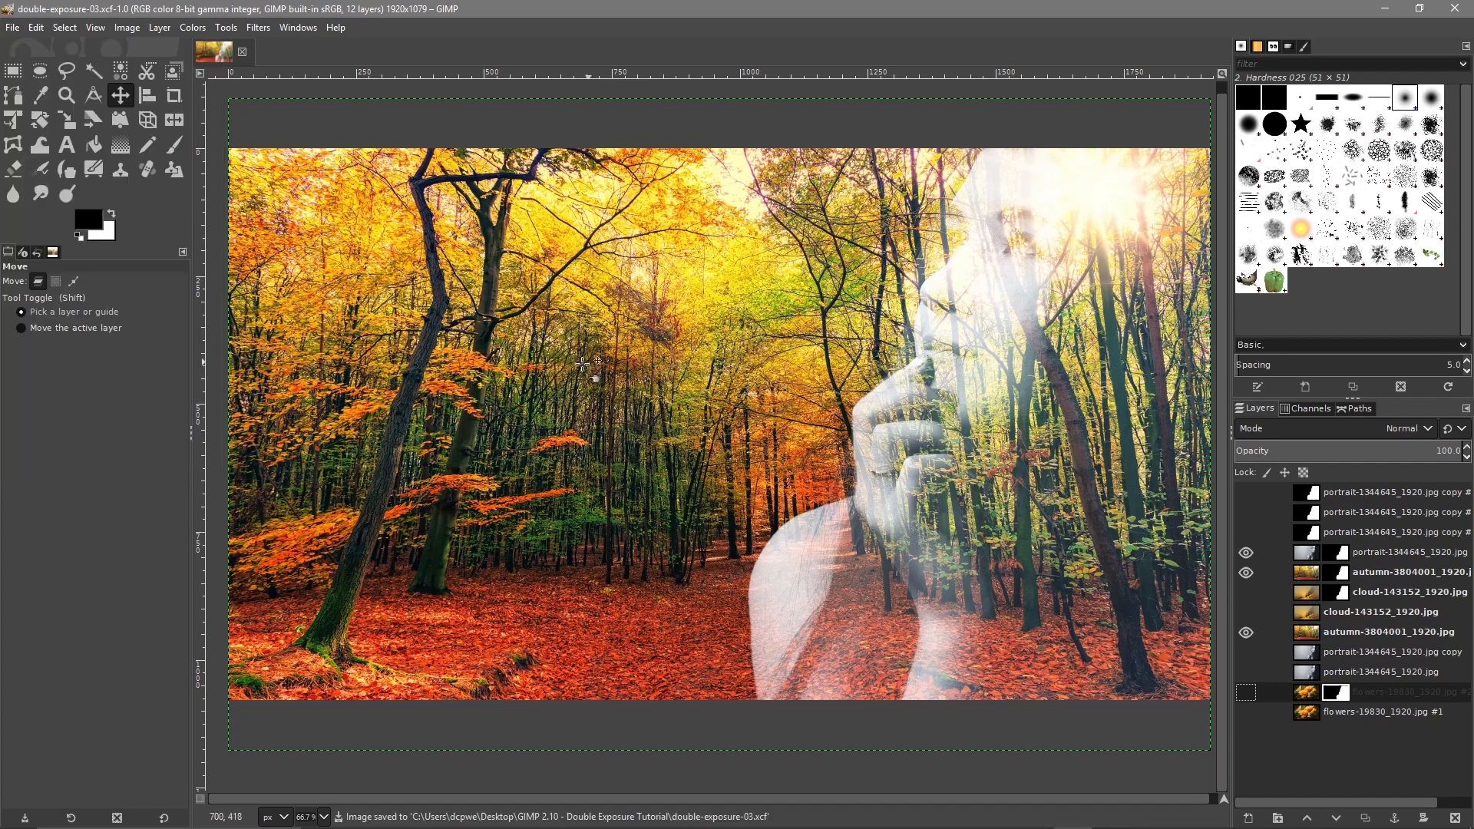